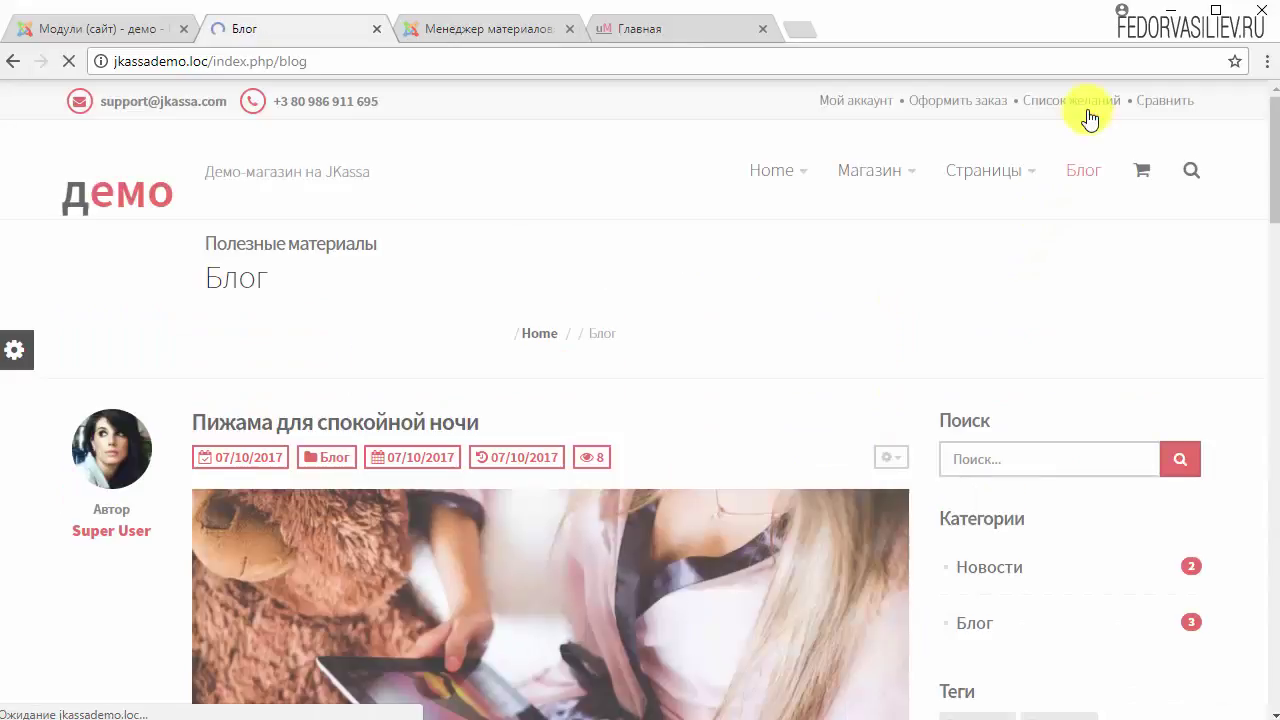
- Look through the demo site's blog page, examining the layout of its posts, authors and tags
{"action": "scroll", "coordinate": [755, 329], "scroll_direction": "down", "scroll_amount": 2}
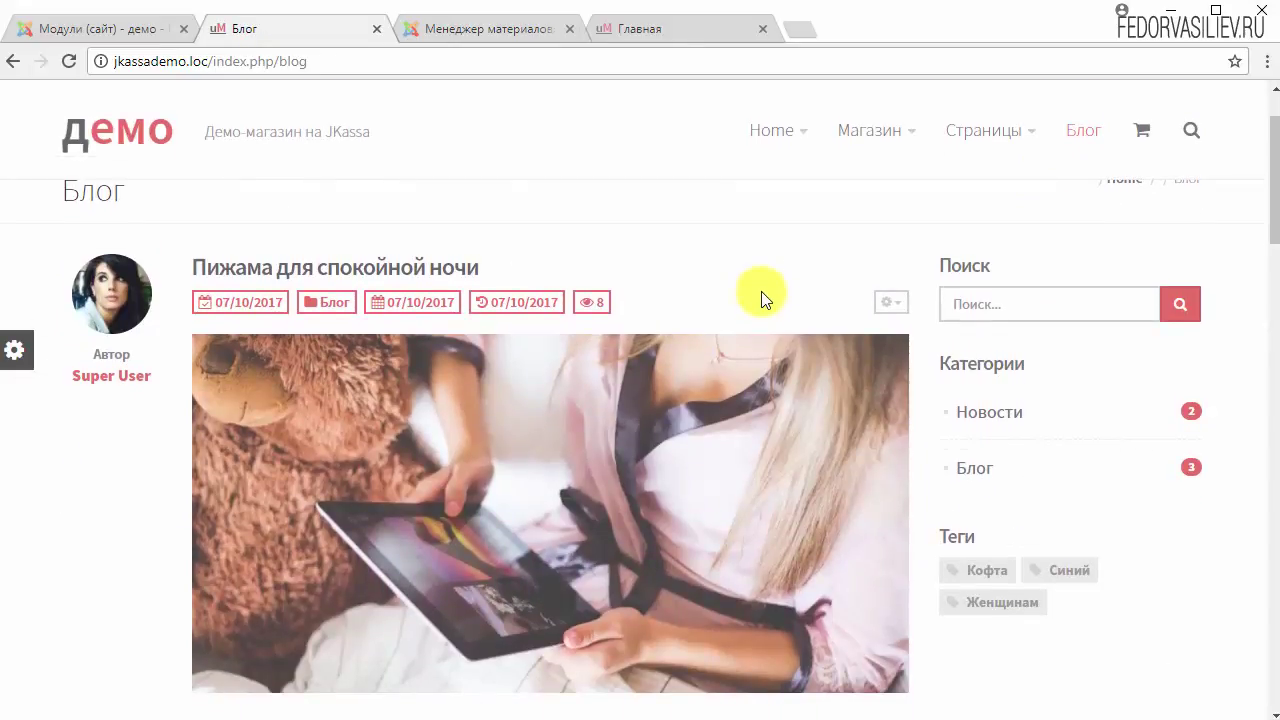
{"action": "scroll", "coordinate": [646, 366], "scroll_direction": "down", "scroll_amount": 1}
{"action": "scroll", "coordinate": [529, 380], "scroll_direction": "up", "scroll_amount": 4}
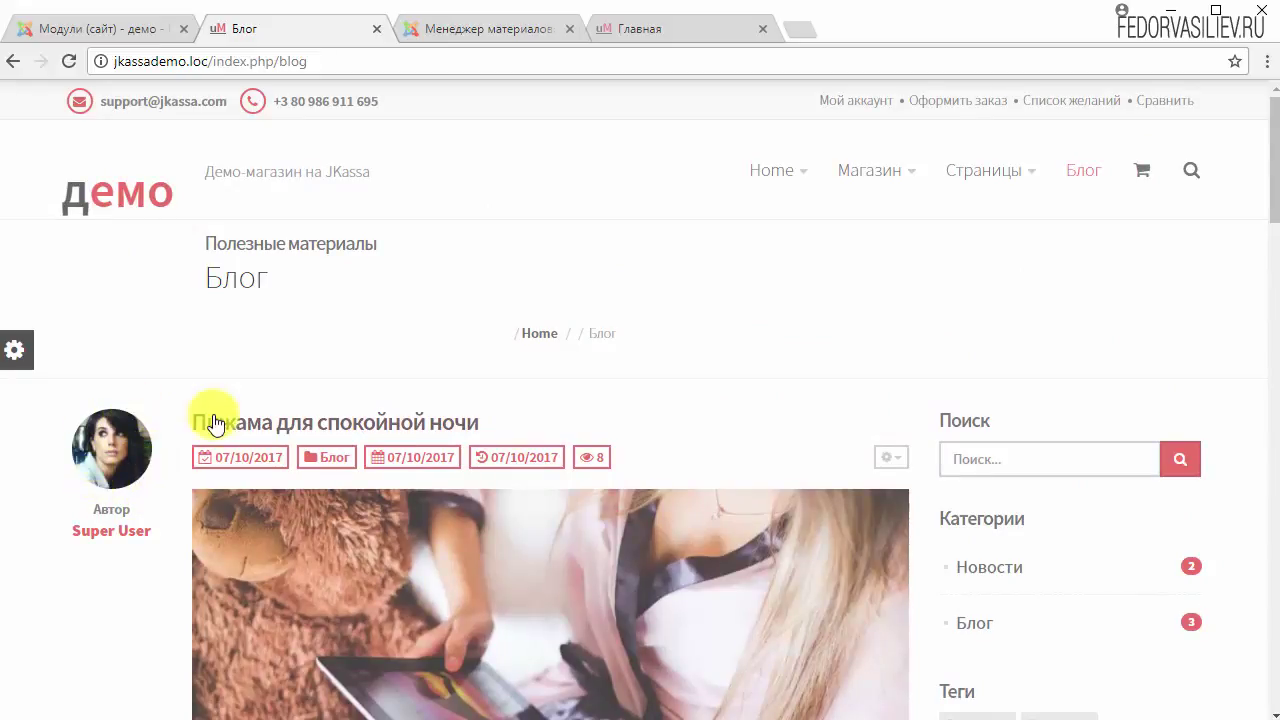
{"action": "scroll", "coordinate": [152, 405], "scroll_direction": "down", "scroll_amount": 8}
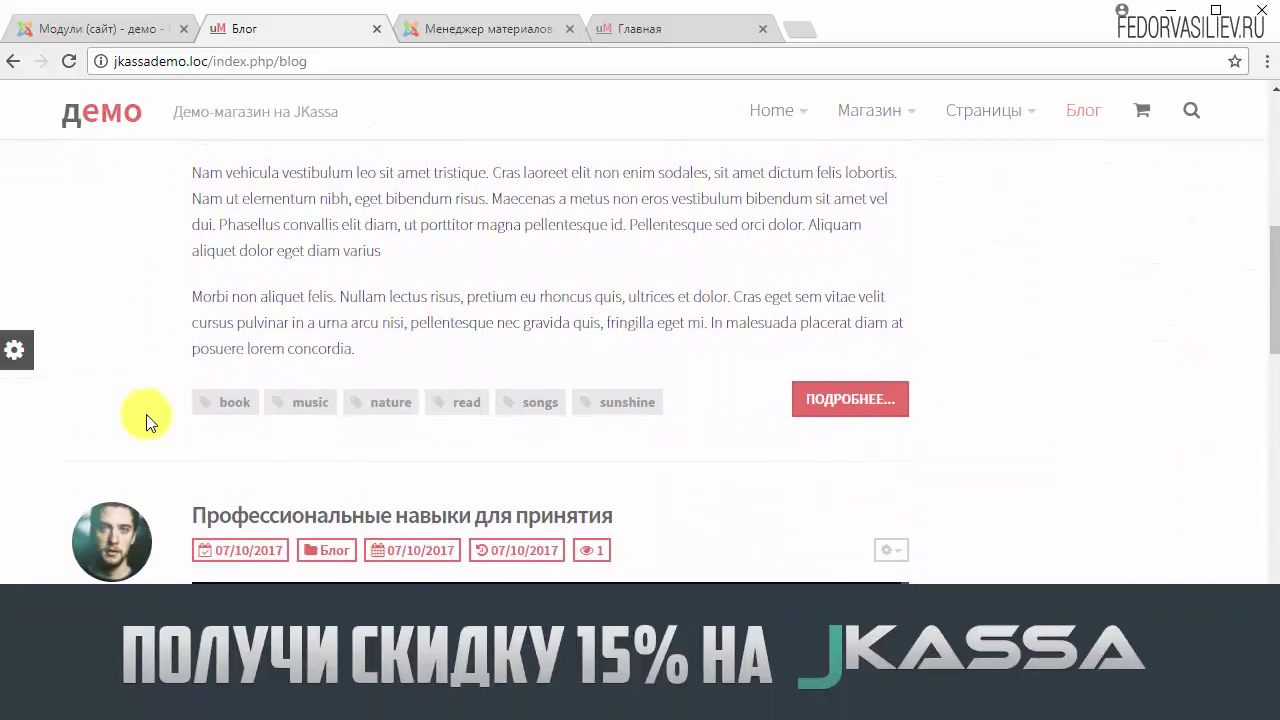
{"action": "scroll", "coordinate": [145, 420], "scroll_direction": "down", "scroll_amount": 3}
{"action": "scroll", "coordinate": [88, 298], "scroll_direction": "down", "scroll_amount": 6}
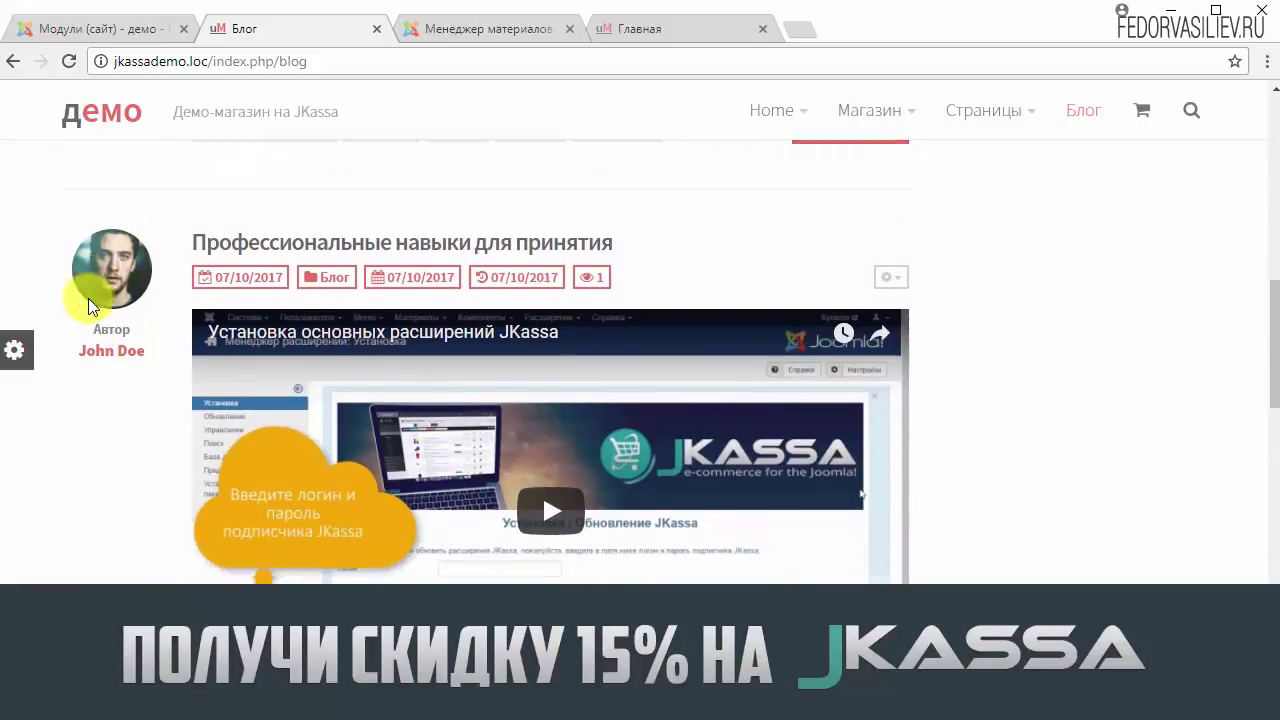
{"action": "scroll", "coordinate": [826, 392], "scroll_direction": "up", "scroll_amount": 3}
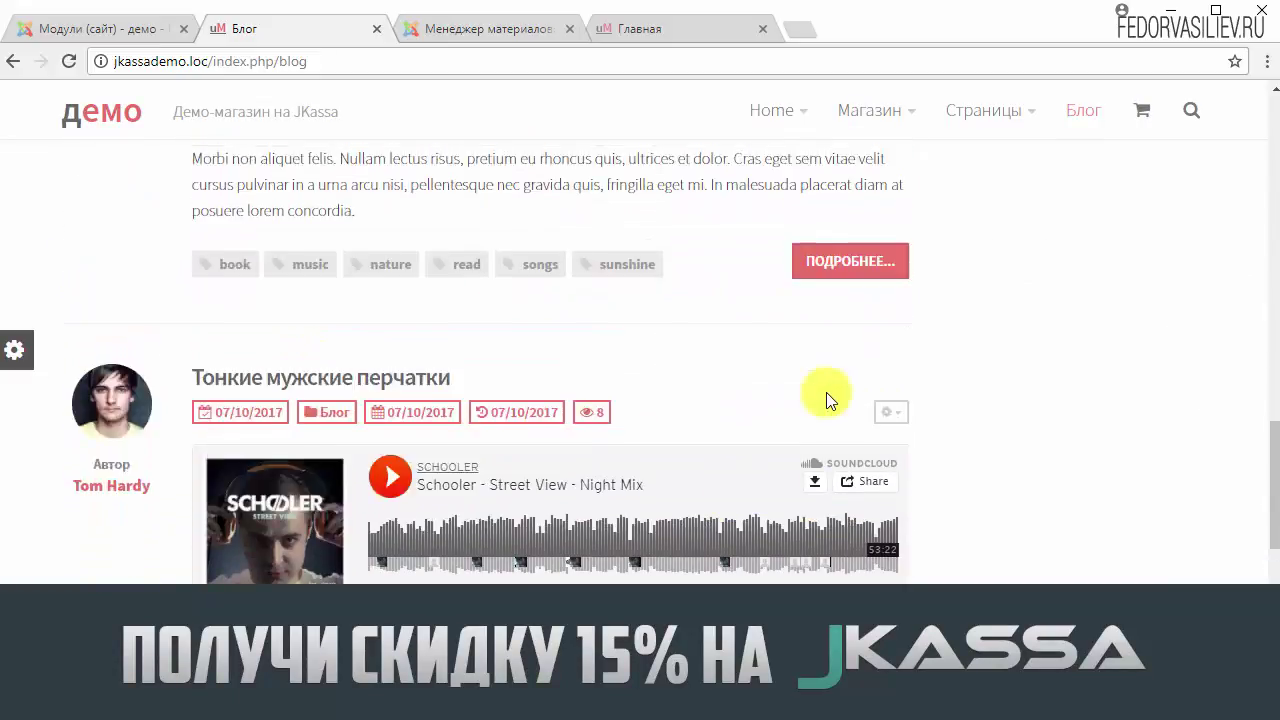
- Review the store site's article and category lists in the administration, and check its home page
{"action": "key", "text": "ctrl+Tab"}
{"action": "scroll", "coordinate": [745, 430], "scroll_direction": "down", "scroll_amount": 1}
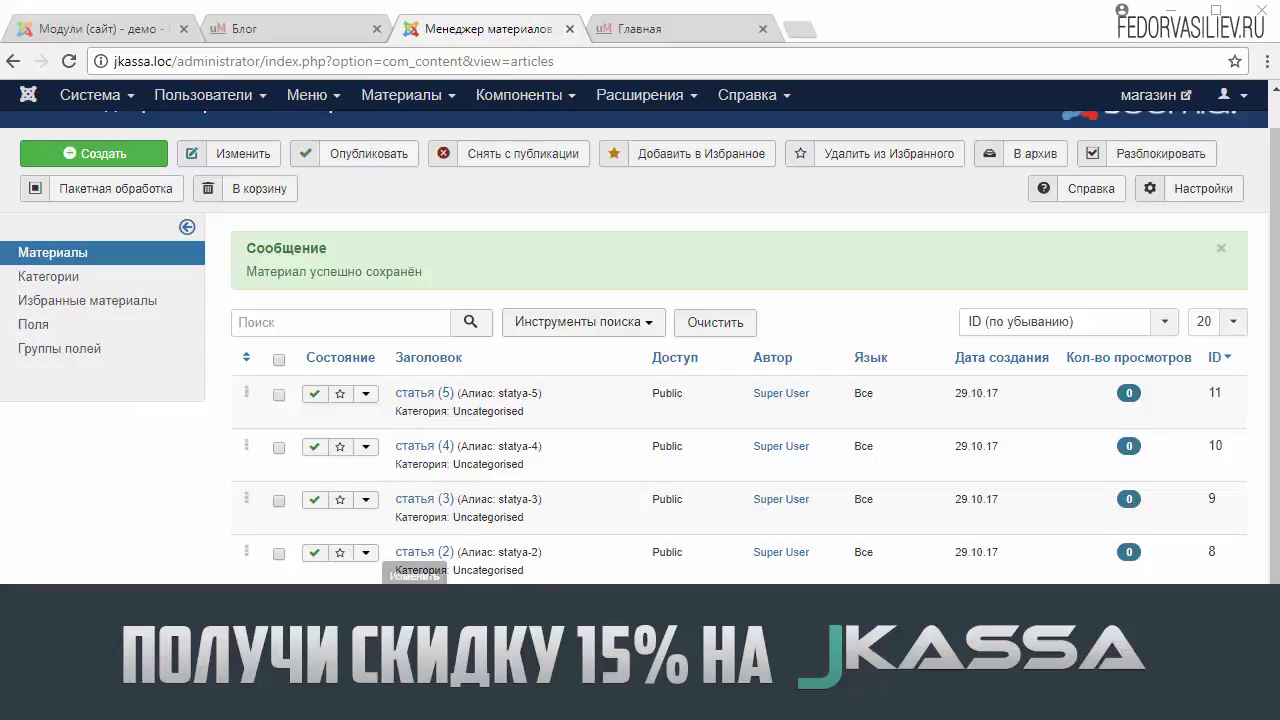
{"action": "left_click", "coordinate": [62, 278]}
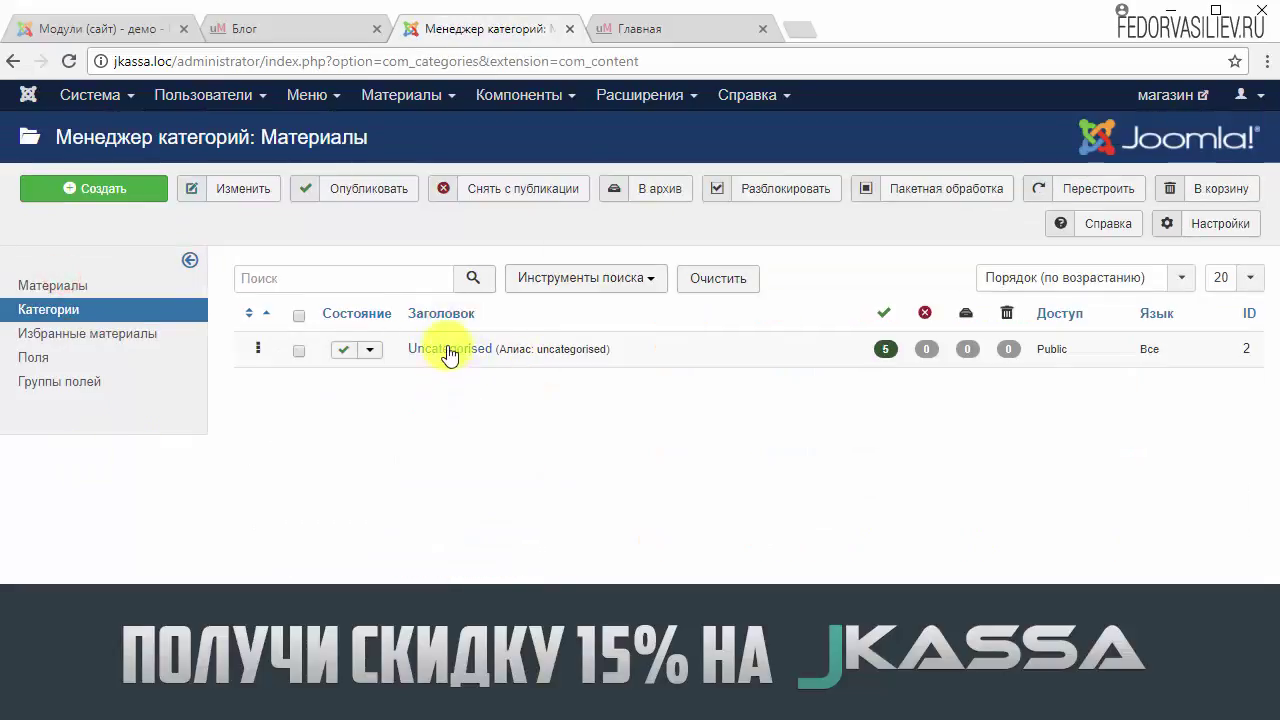
{"action": "left_click", "coordinate": [62, 286]}
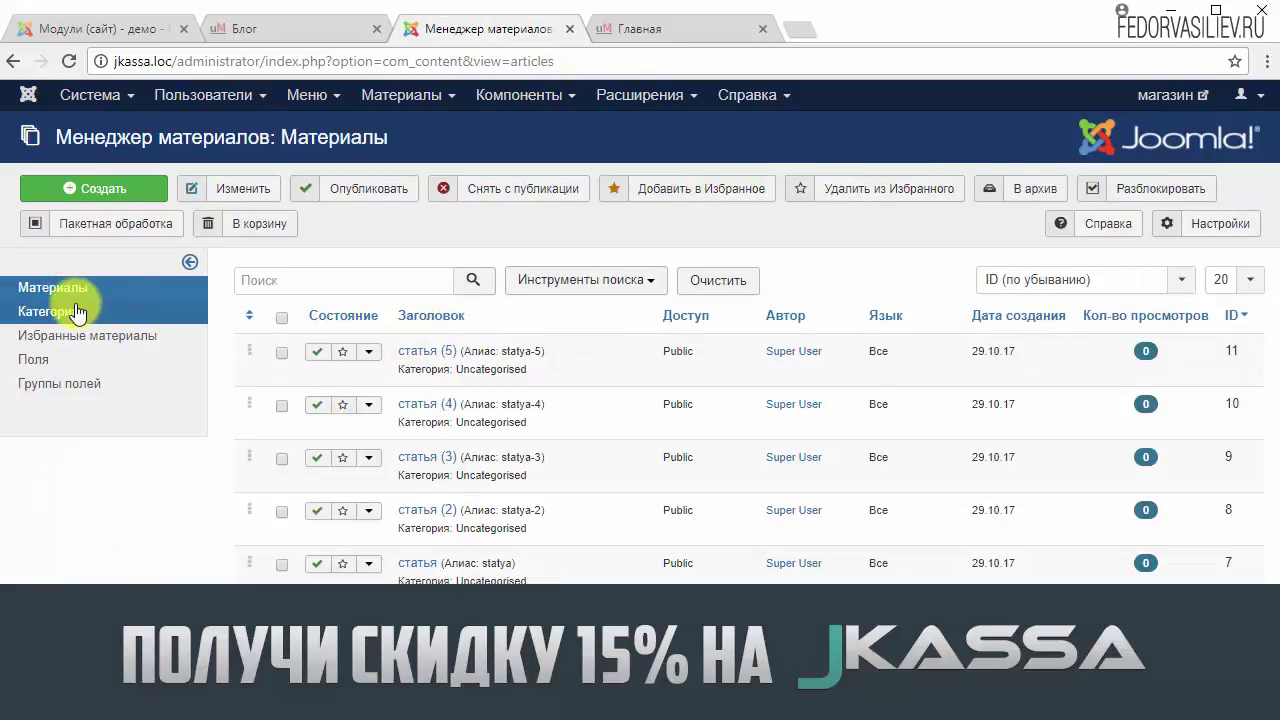
{"action": "left_click", "coordinate": [80, 313]}
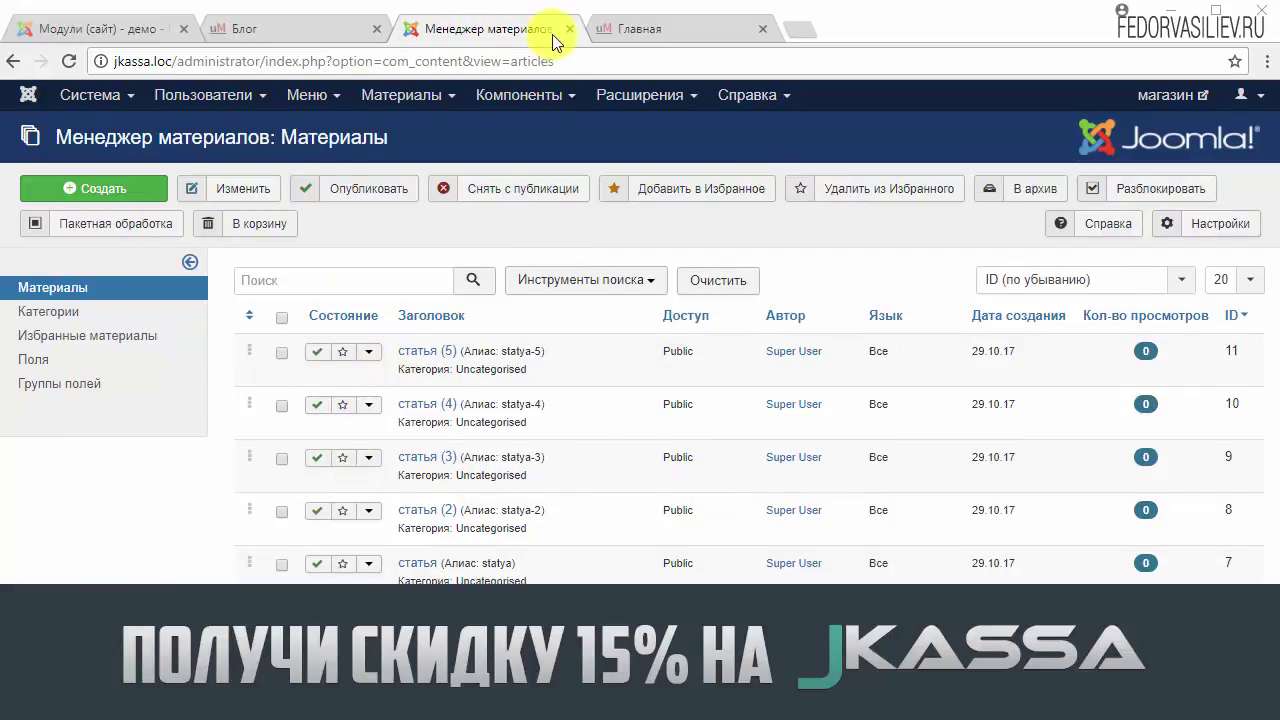
{"action": "left_click", "coordinate": [670, 32]}
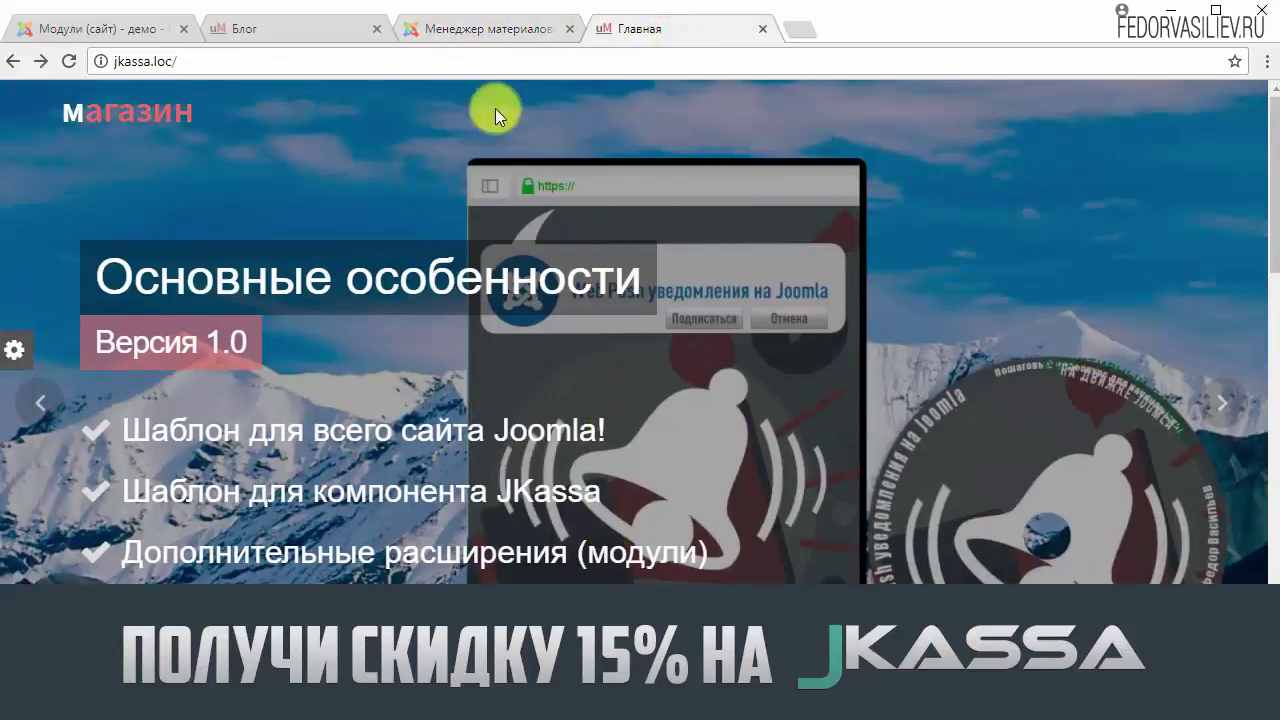
{"action": "left_click", "coordinate": [485, 30]}
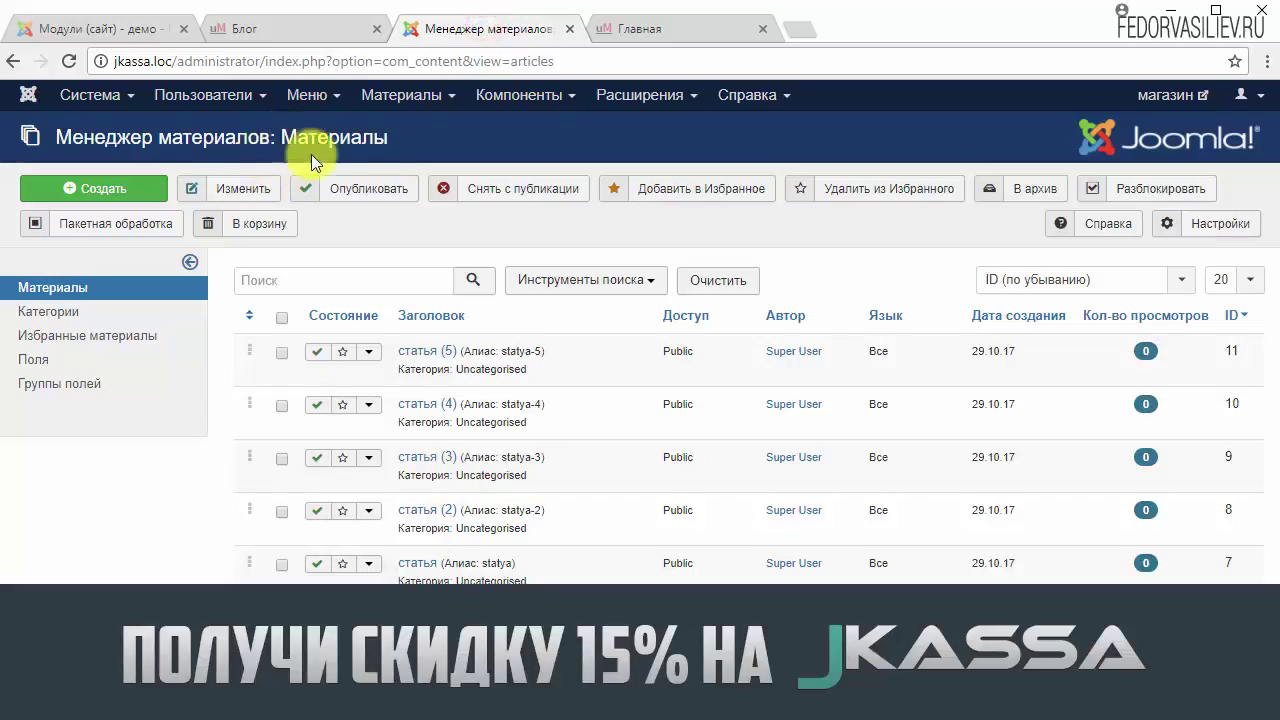
- Start a new item in Main Menu and title it "Блог"
{"action": "left_click", "coordinate": [315, 100]}
{"action": "left_click", "coordinate": [306, 232]}
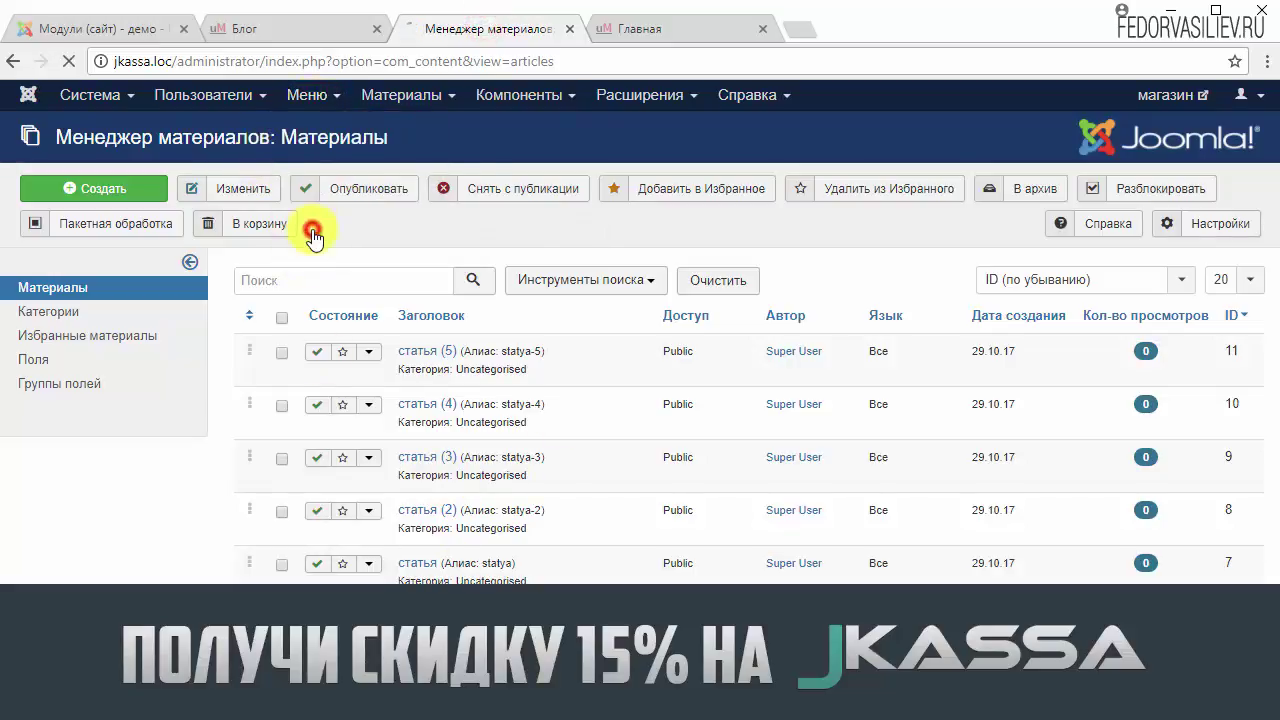
{"action": "left_click", "coordinate": [48, 190]}
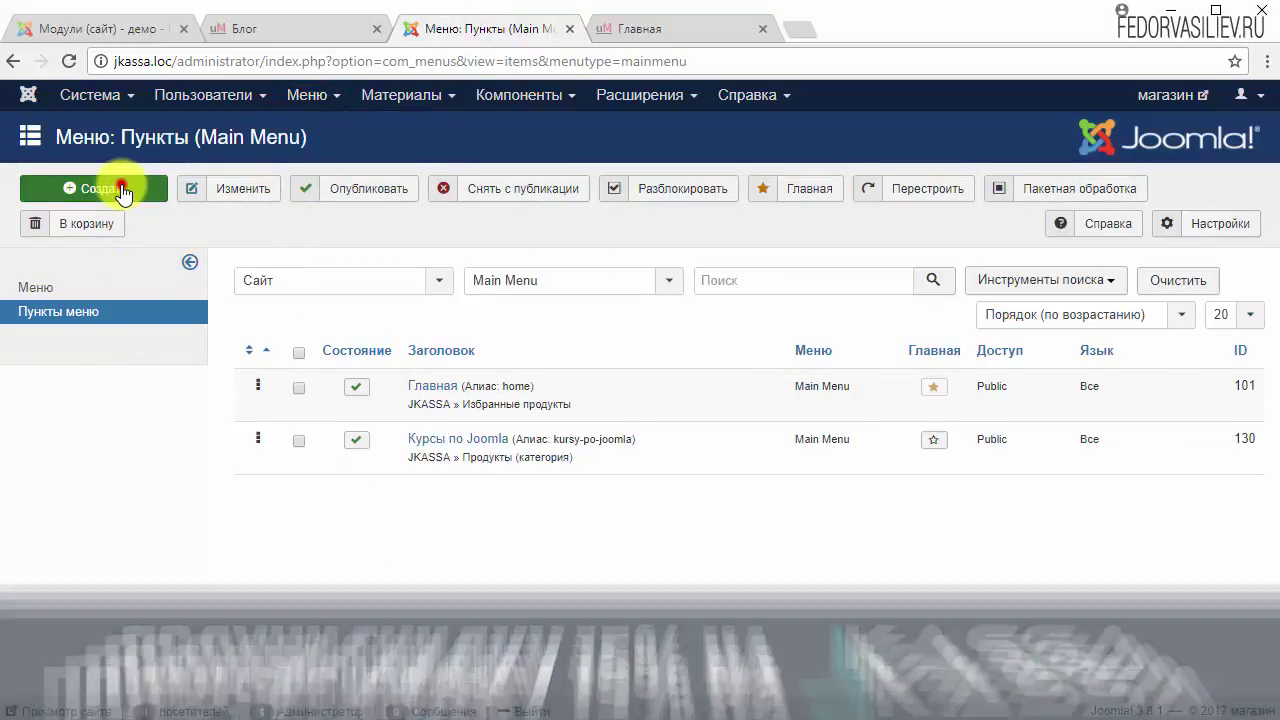
{"action": "left_click", "coordinate": [209, 252]}
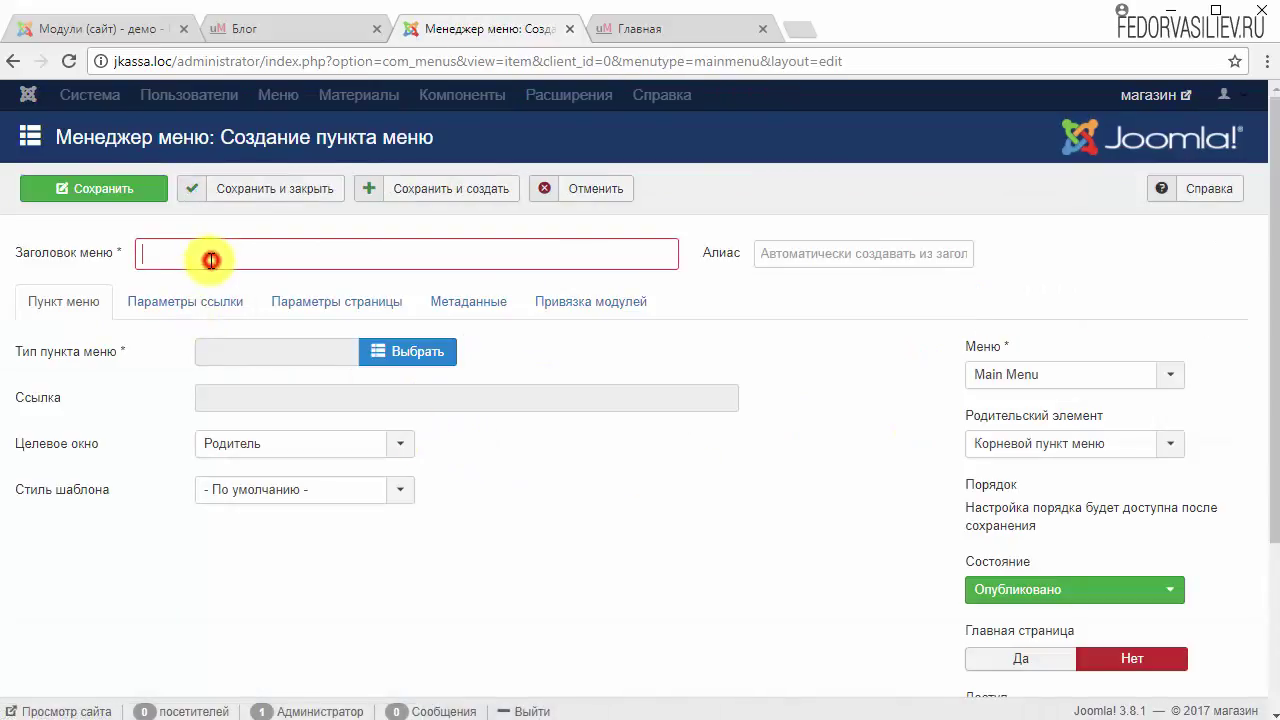
{"action": "type", "text": "Блог"}
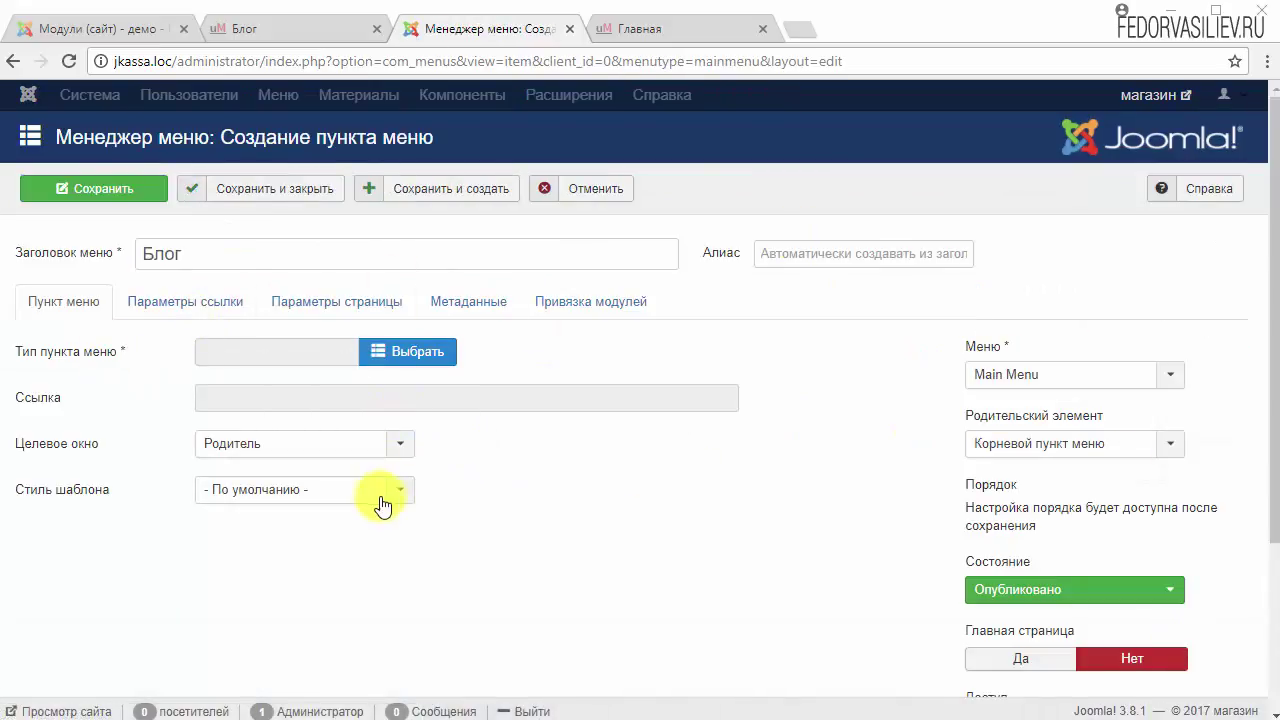
- Set the menu item's type to "Блог категории" with the Uncategorised category, then save and close it
{"action": "left_click", "coordinate": [397, 358]}
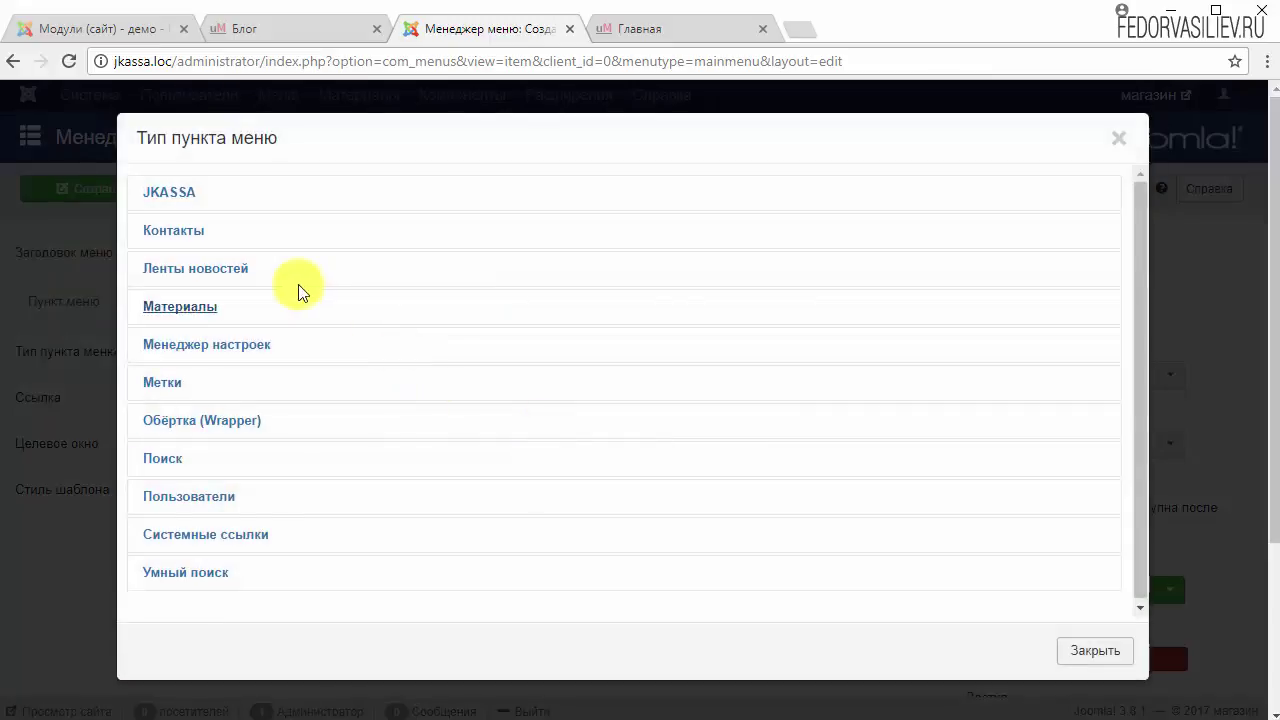
{"action": "left_click", "coordinate": [192, 310]}
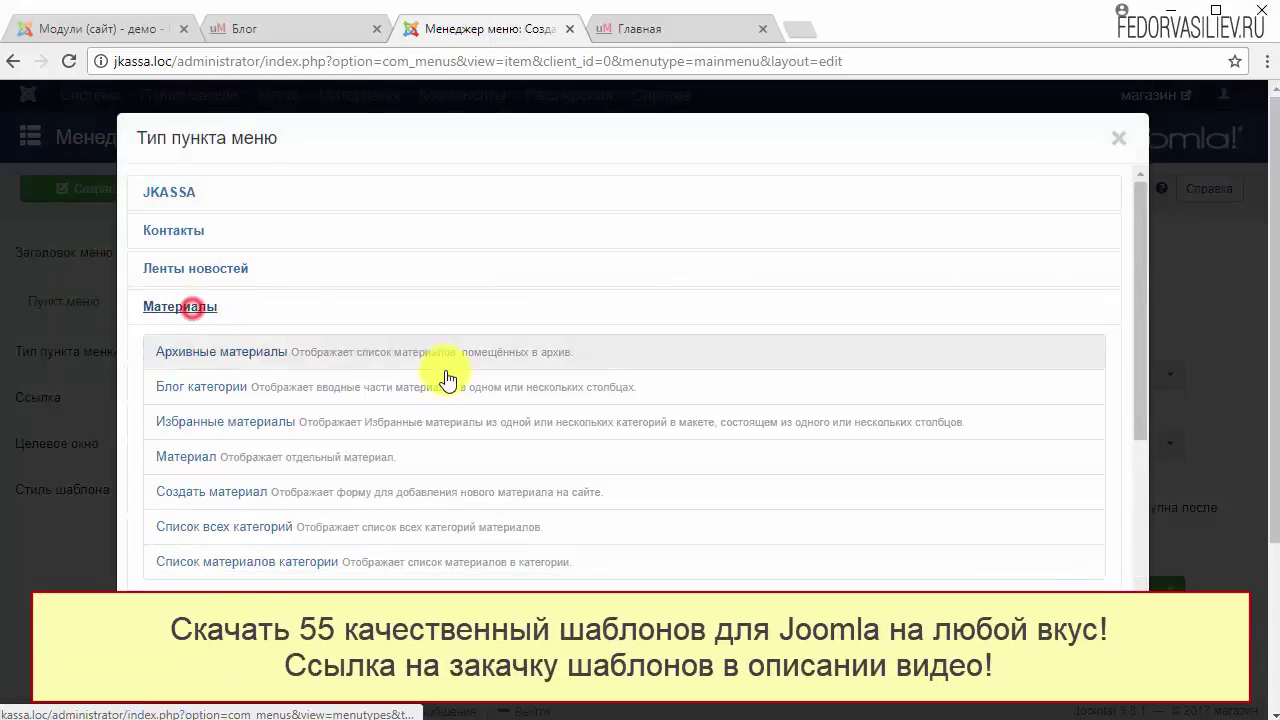
{"action": "left_click", "coordinate": [207, 388]}
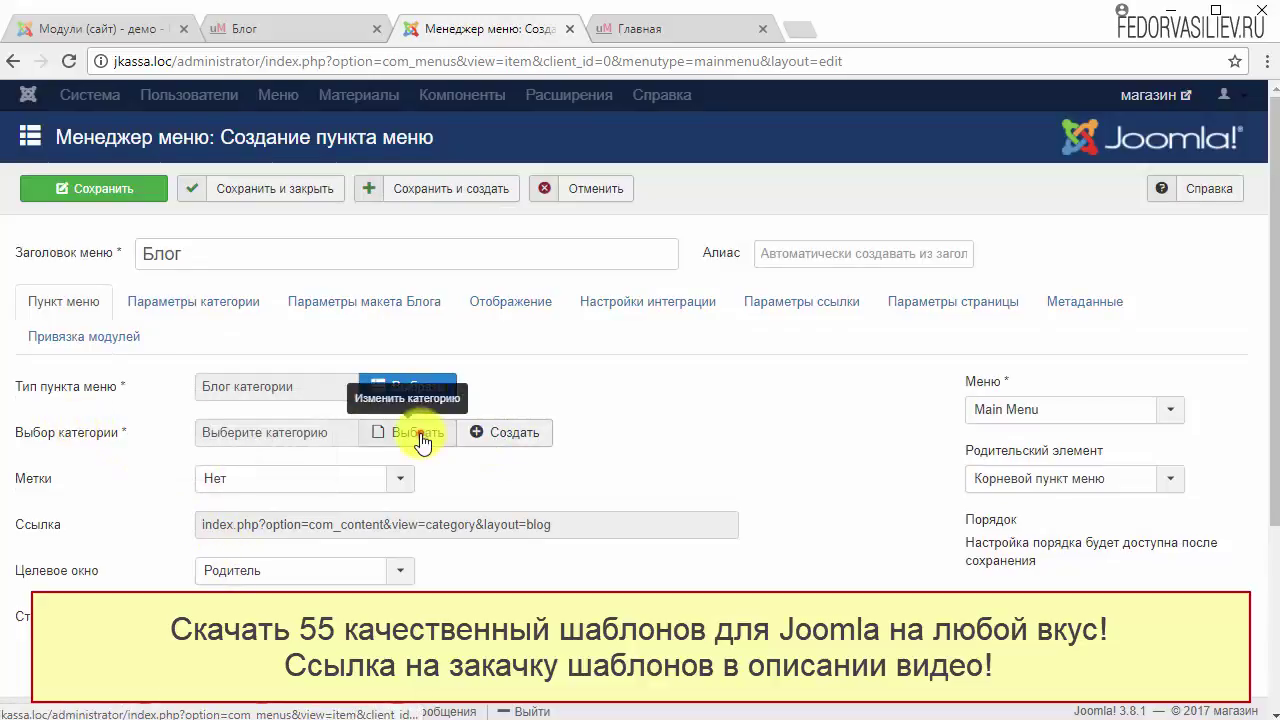
{"action": "left_click", "coordinate": [420, 440]}
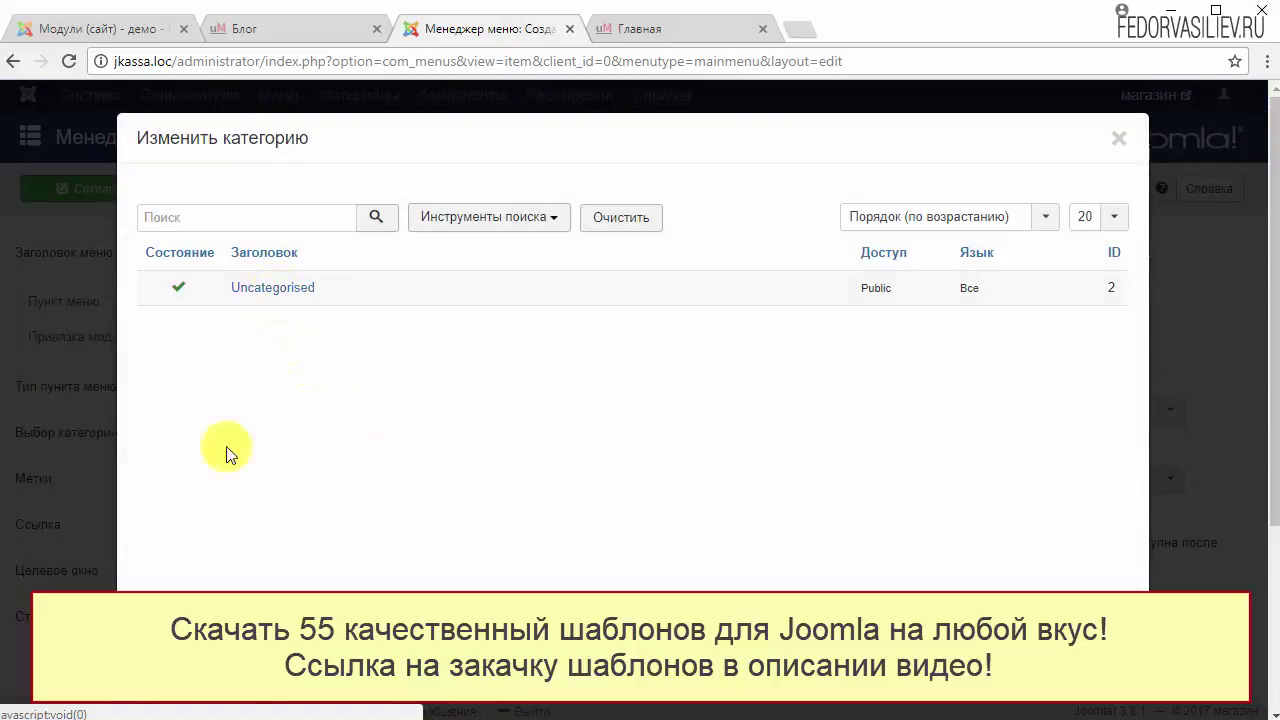
{"action": "left_click", "coordinate": [250, 289]}
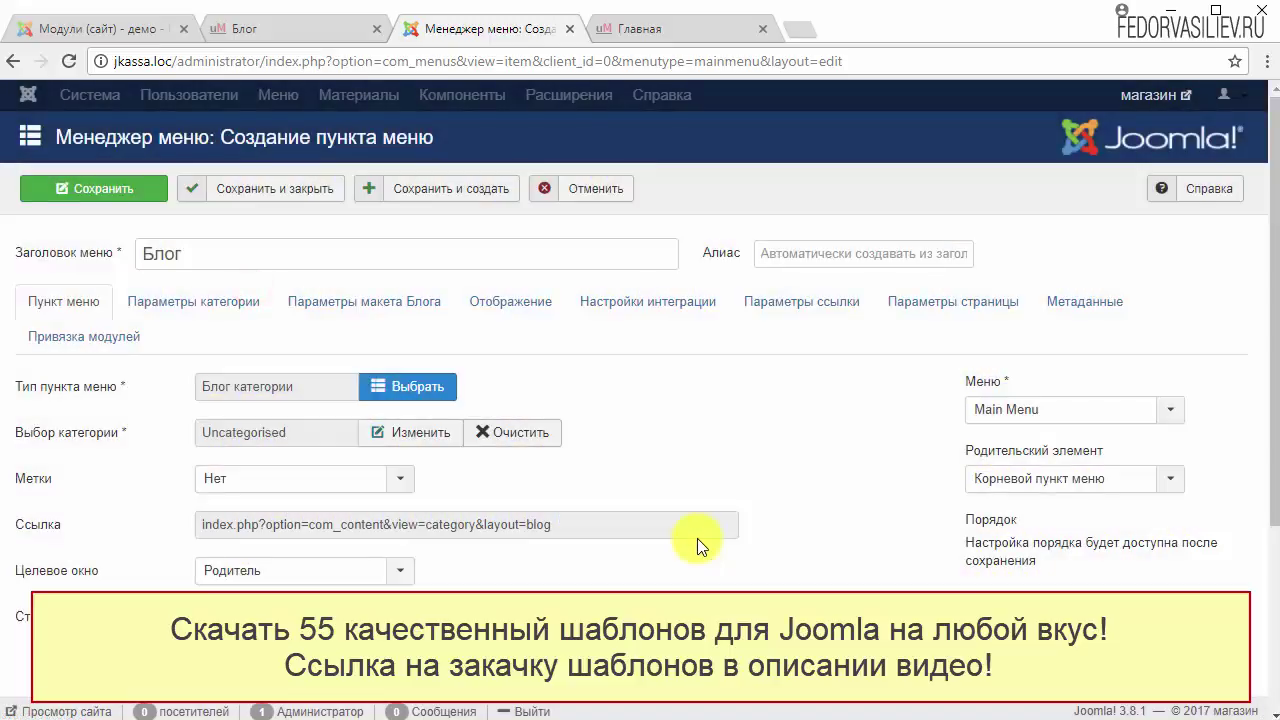
{"action": "left_click", "coordinate": [260, 188]}
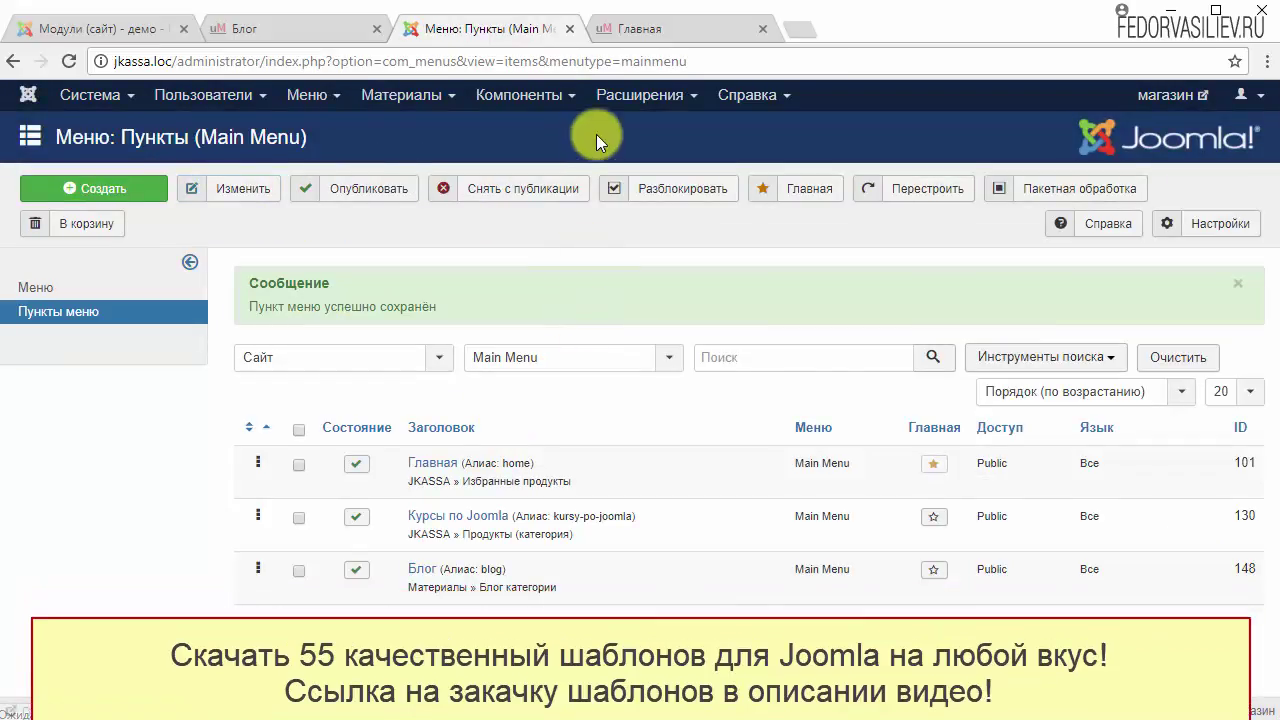
- Check the reloaded store home page for a menu and find the Main Menu module in the site module list
{"action": "left_click", "coordinate": [625, 29]}
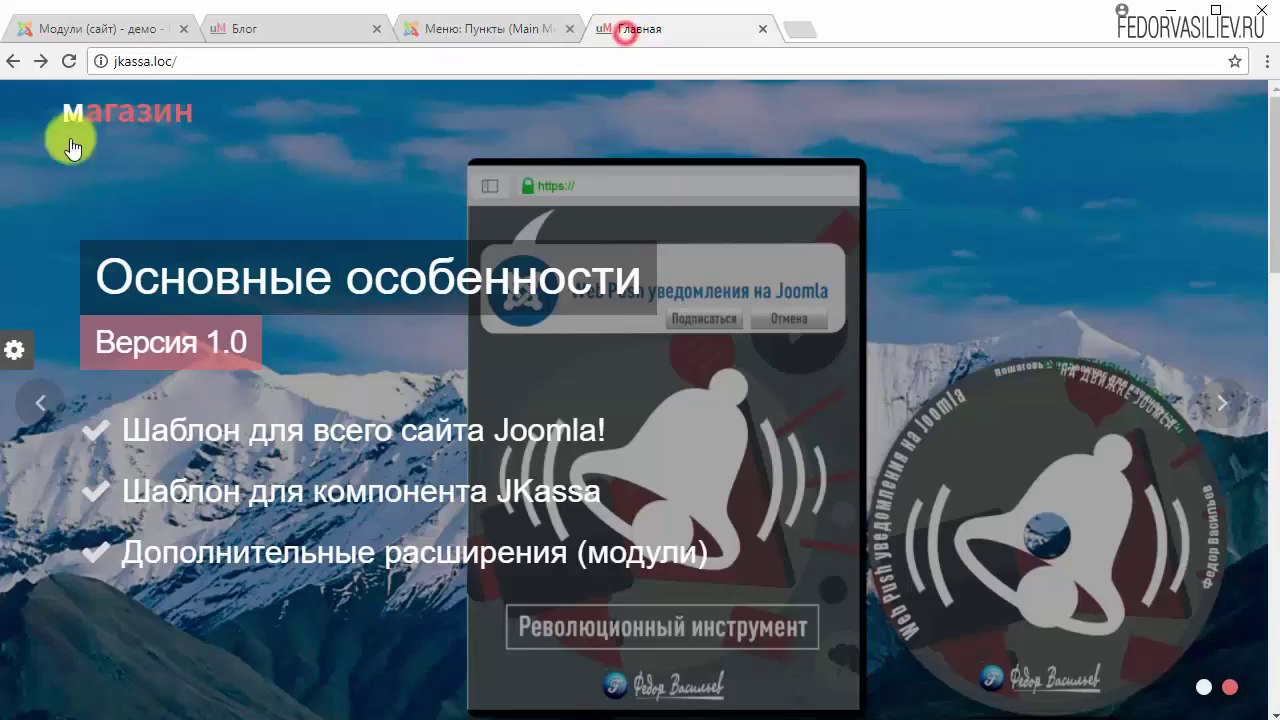
{"action": "left_click", "coordinate": [62, 66]}
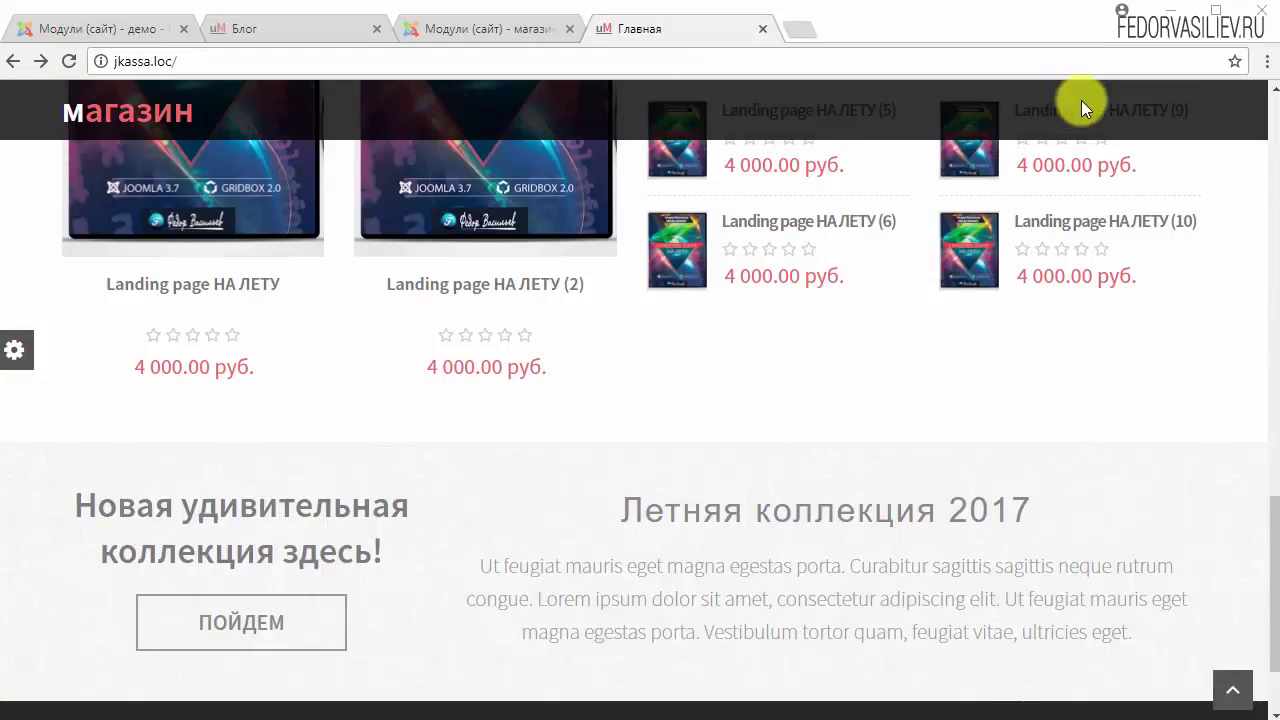
{"action": "left_click", "coordinate": [457, 29]}
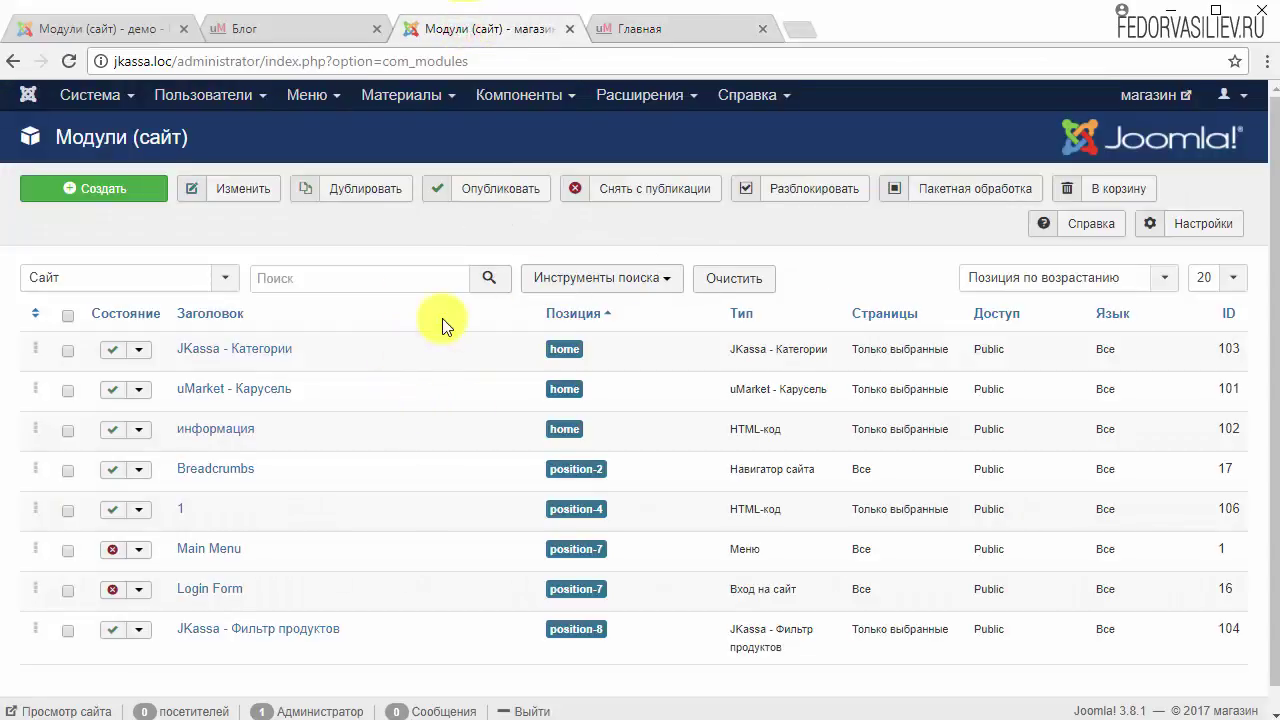
{"action": "scroll", "coordinate": [200, 590], "scroll_direction": "down", "scroll_amount": 1}
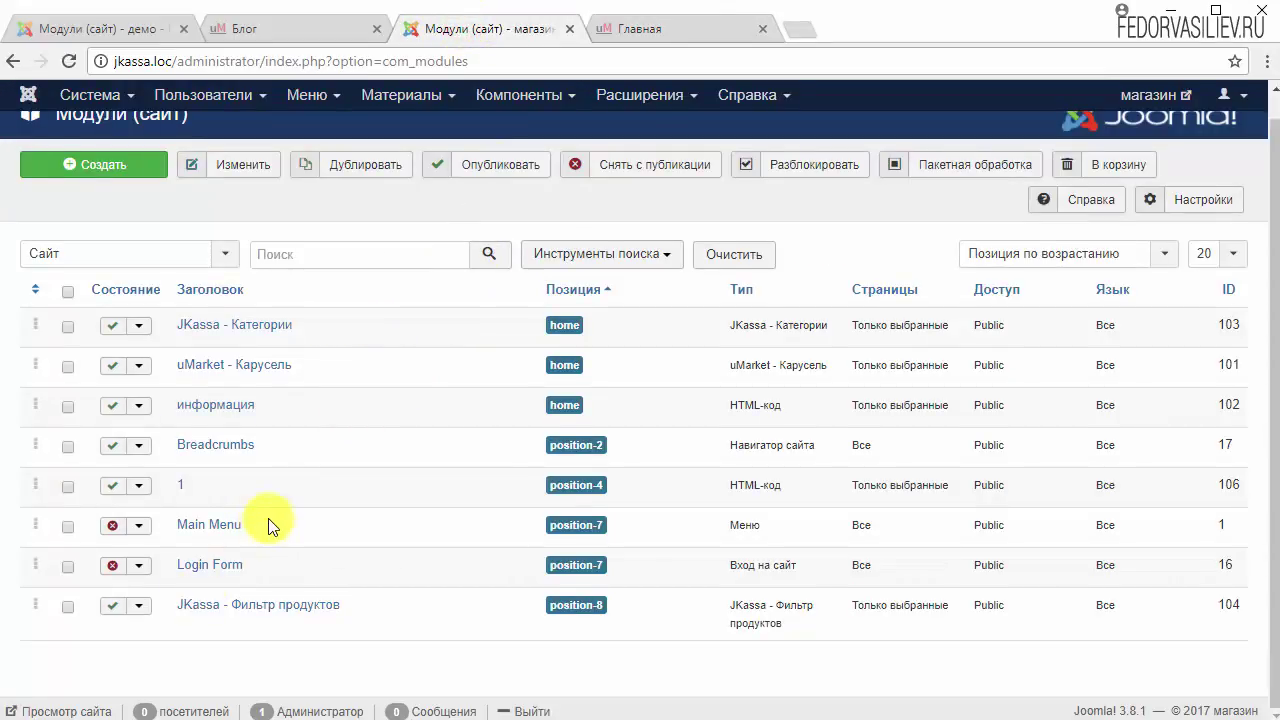
{"action": "left_click_drag", "start_coordinate": [268, 518], "coordinate": [217, 521]}
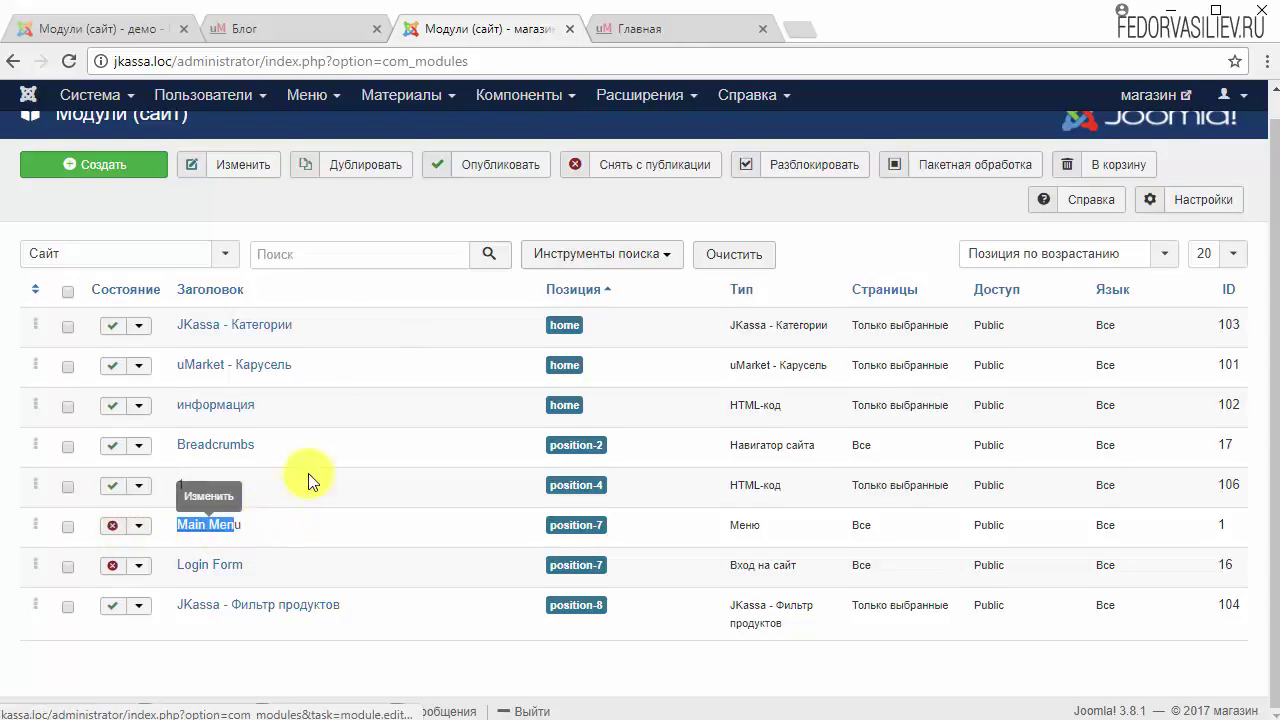
- Install the uMarket menu module from the package mod_umarket_menu_1.0.zip through the extension manager
{"action": "scroll", "coordinate": [295, 465], "scroll_direction": "up", "scroll_amount": 1}
{"action": "left_click", "coordinate": [640, 95]}
{"action": "mouse_move", "coordinate": [621, 130]}
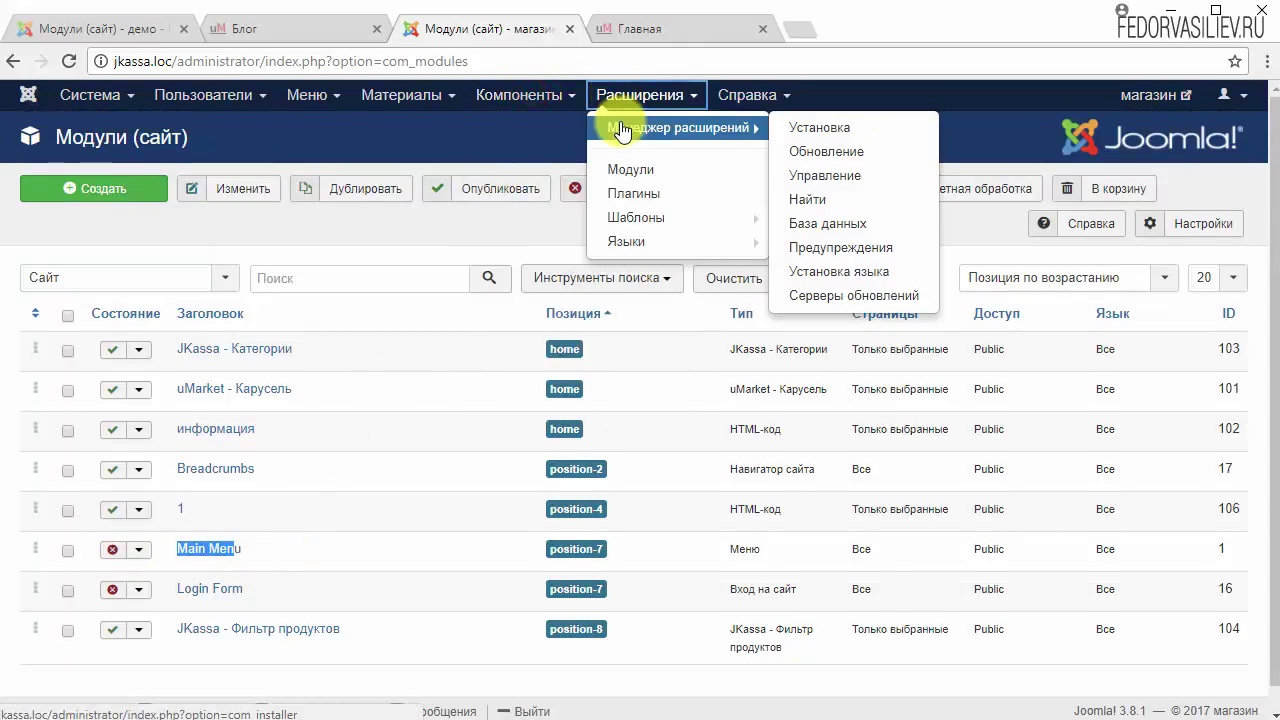
{"action": "left_click", "coordinate": [819, 128]}
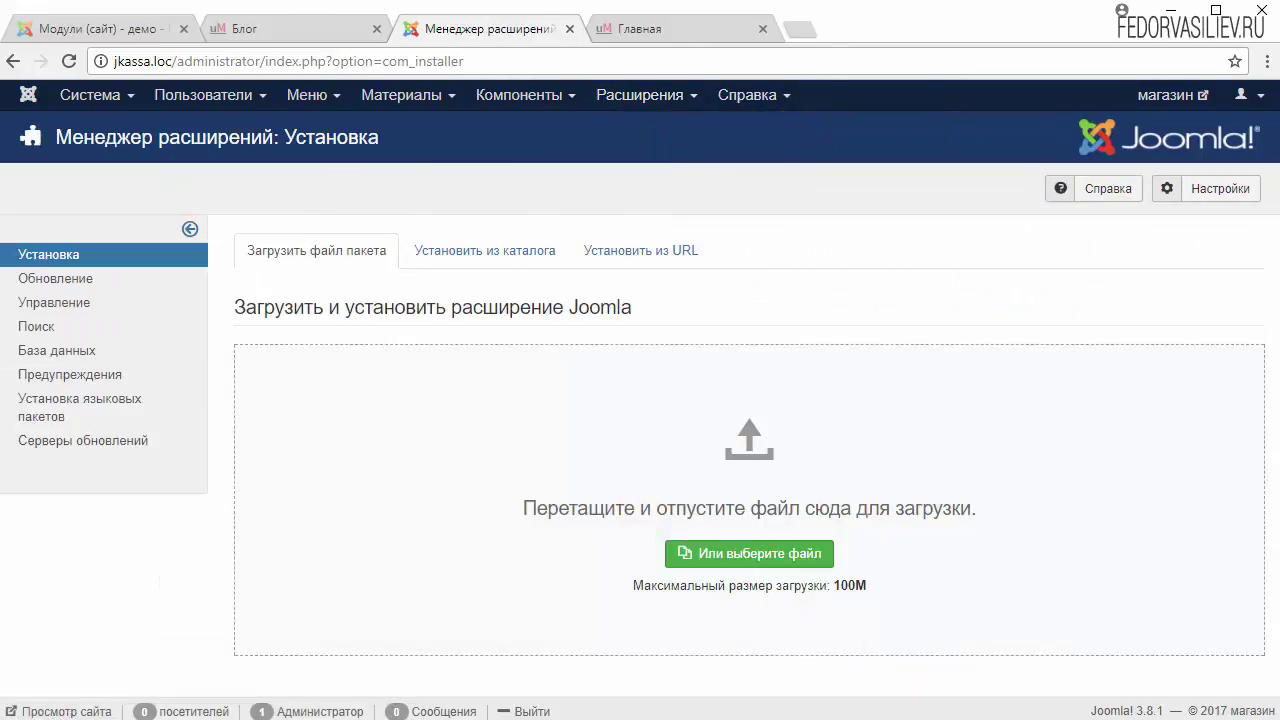
{"action": "key", "text": "alt+Tab"}
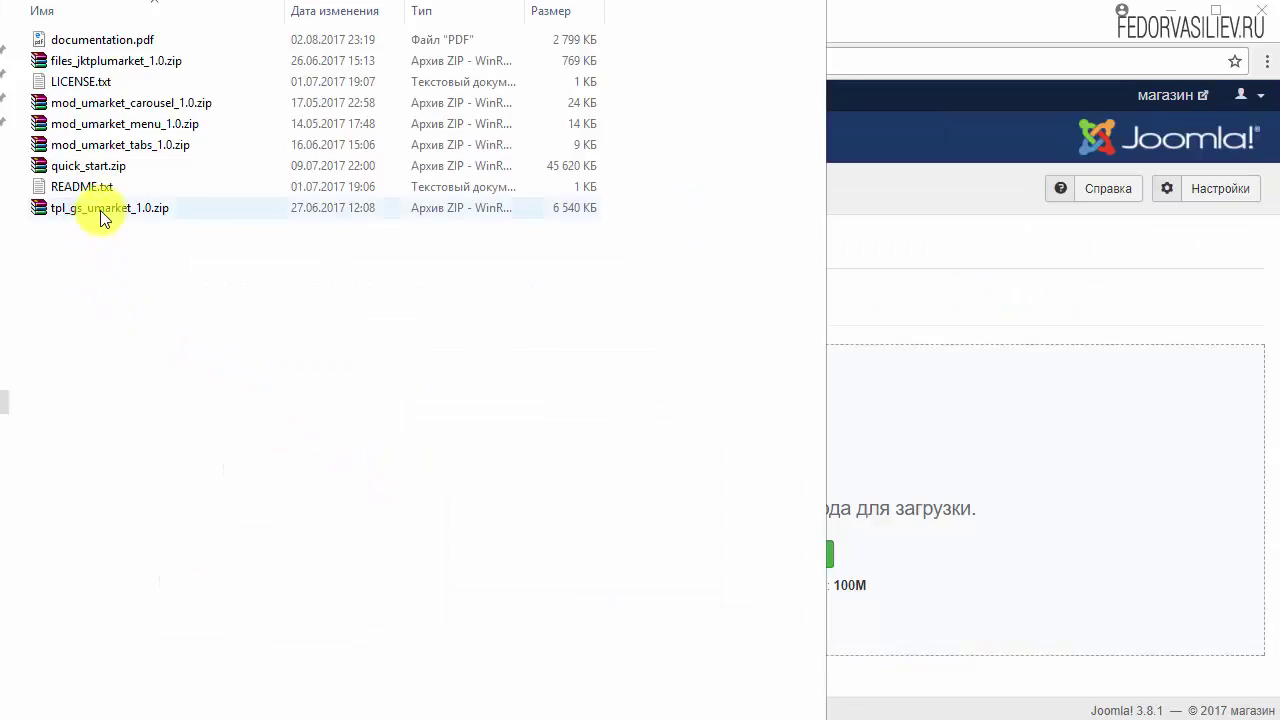
{"action": "left_click", "coordinate": [67, 129]}
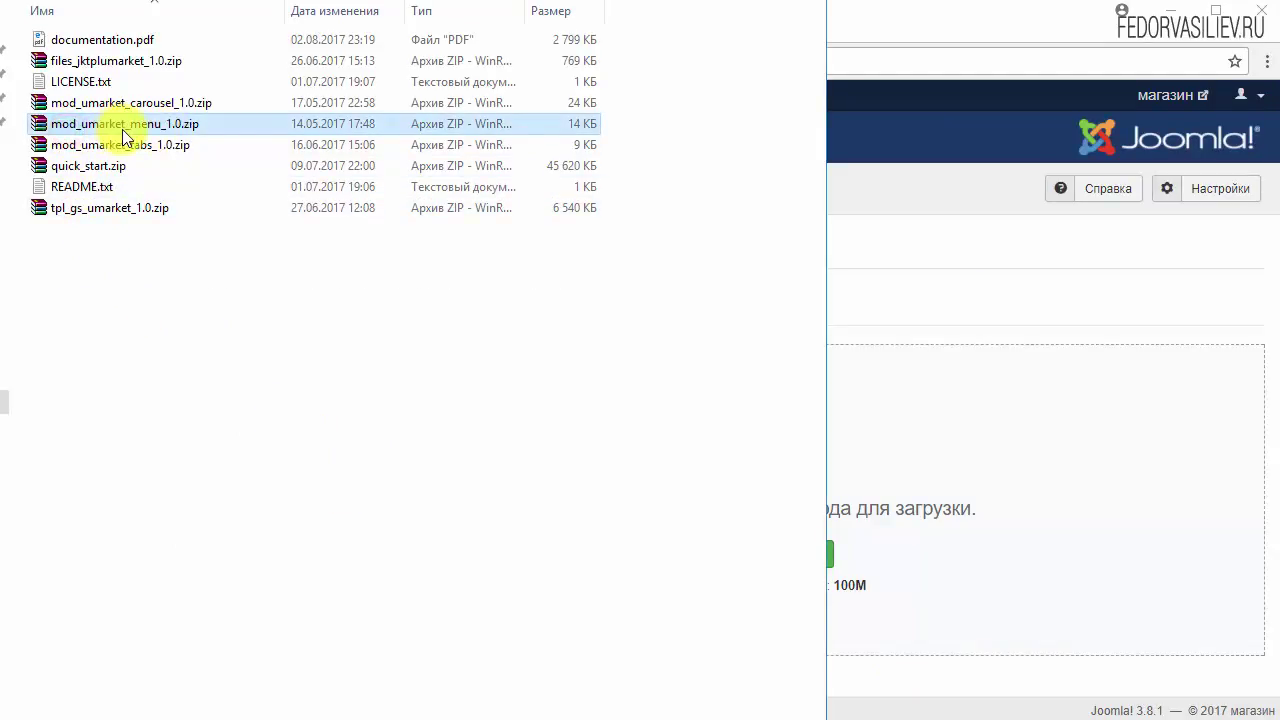
{"action": "left_click_drag", "start_coordinate": [81, 125], "coordinate": [929, 436]}
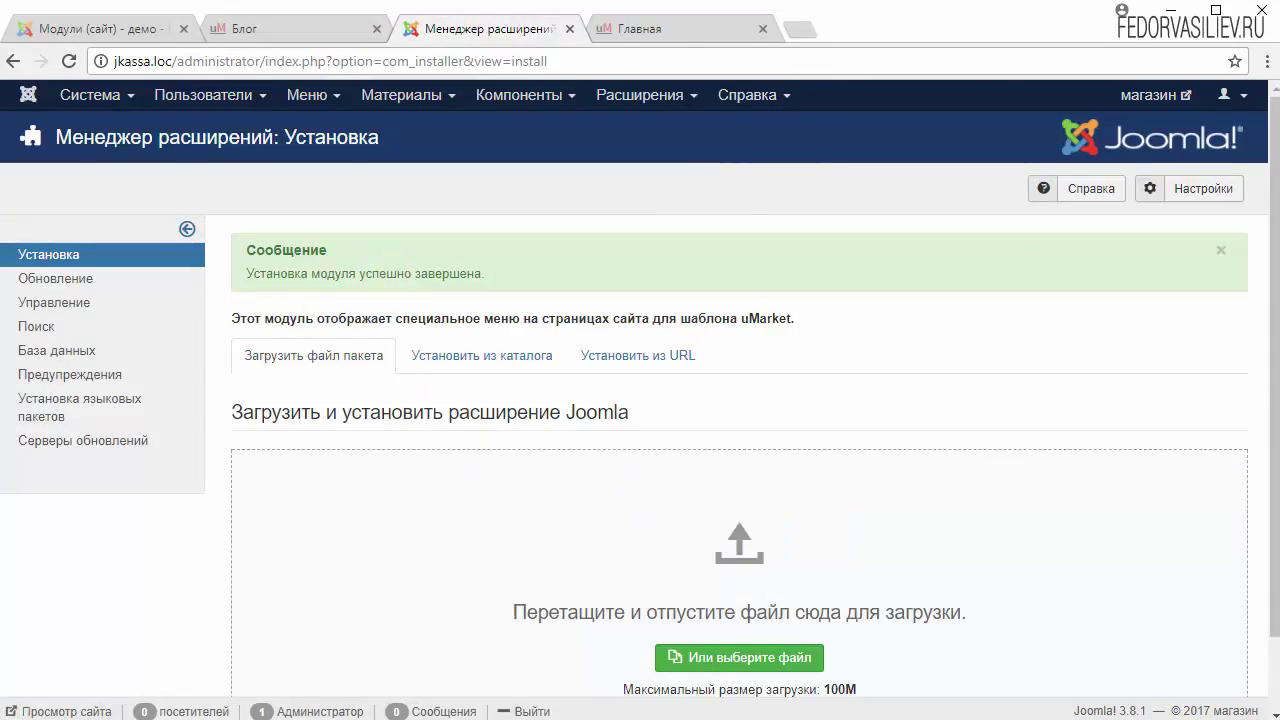
- Open the "uMarket - Меню" module from the site module list and set its status to "Опубликовано"
{"action": "left_click", "coordinate": [640, 95]}
{"action": "left_click", "coordinate": [640, 170]}
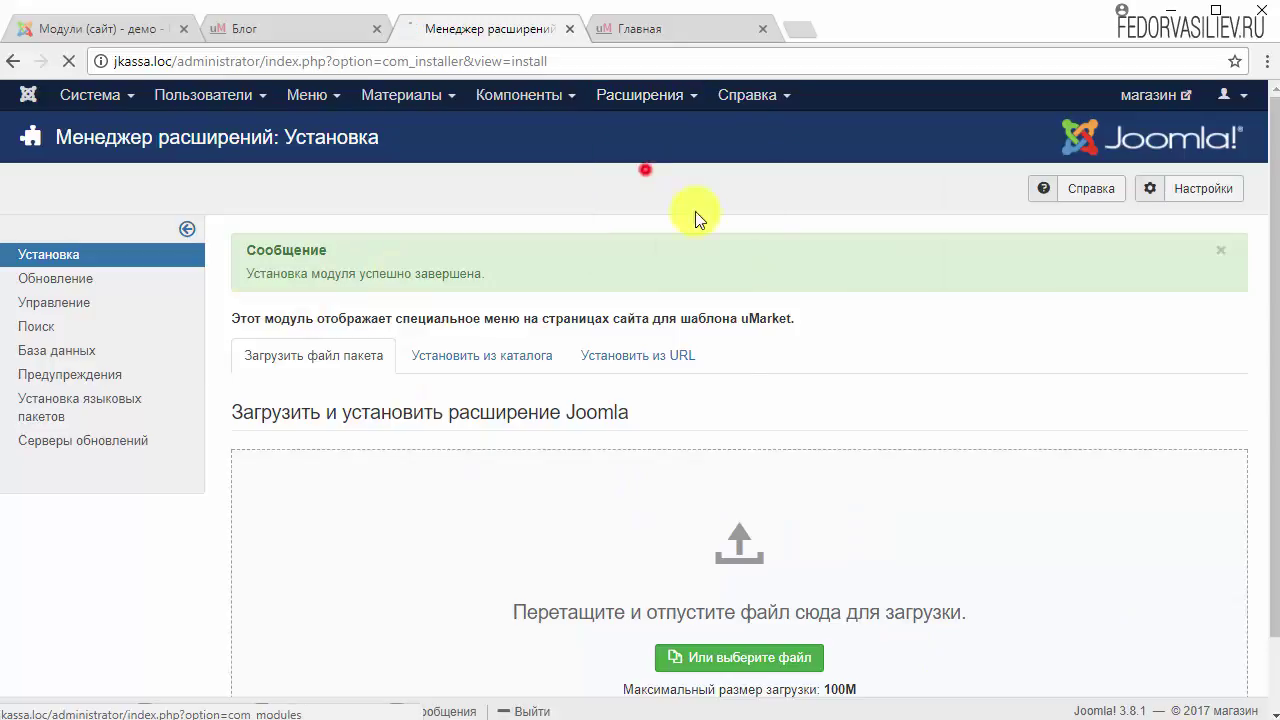
{"action": "left_click_drag", "start_coordinate": [363, 346], "coordinate": [195, 349]}
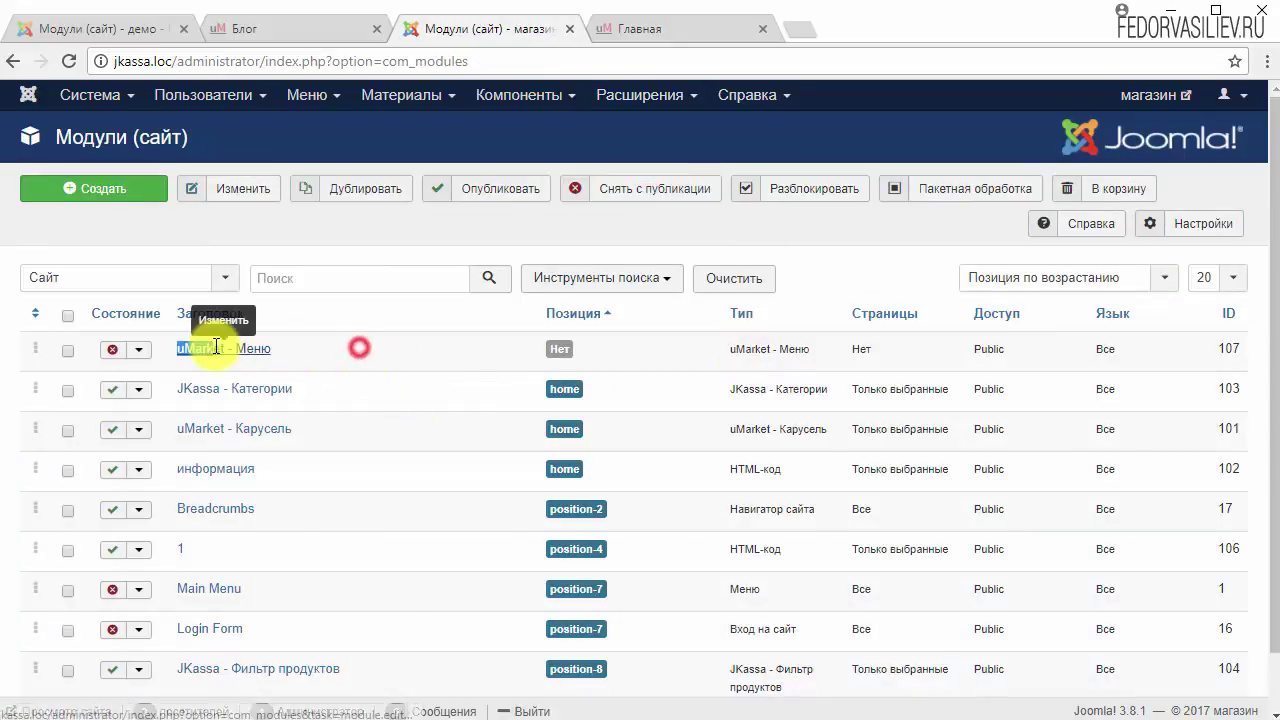
{"action": "left_click", "coordinate": [268, 348]}
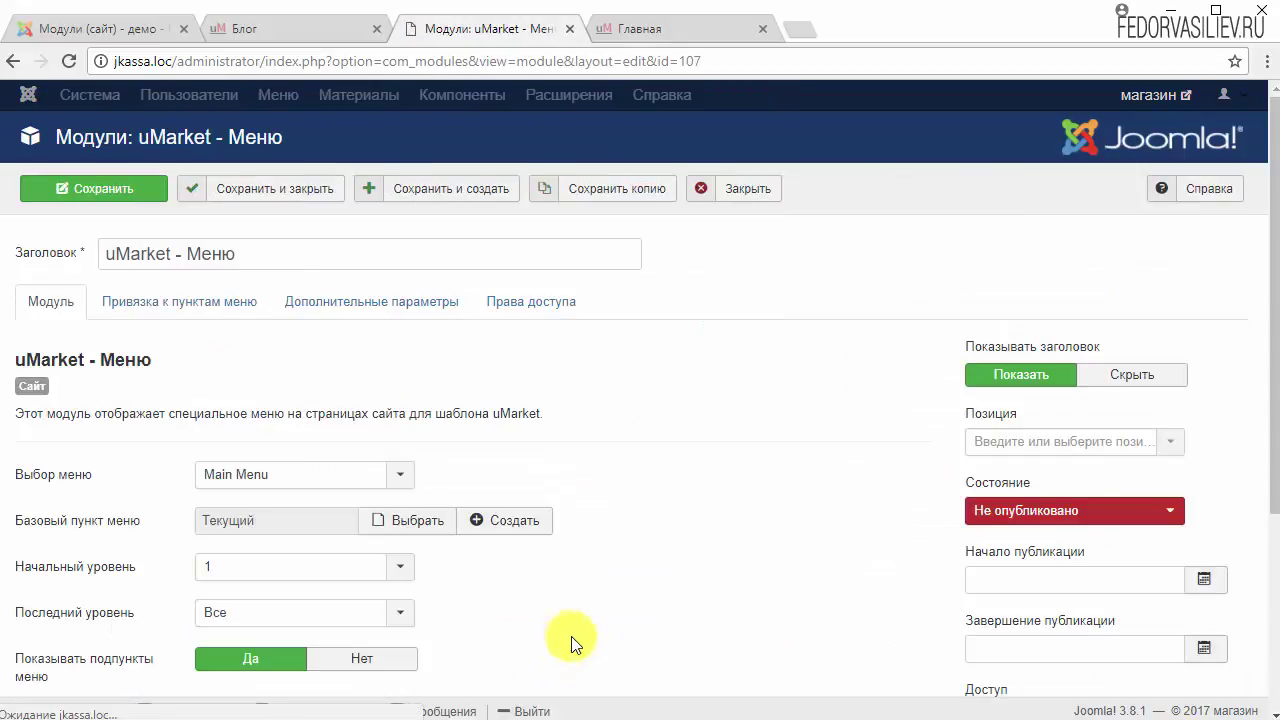
{"action": "left_click", "coordinate": [1006, 515]}
{"action": "left_click", "coordinate": [1012, 537]}
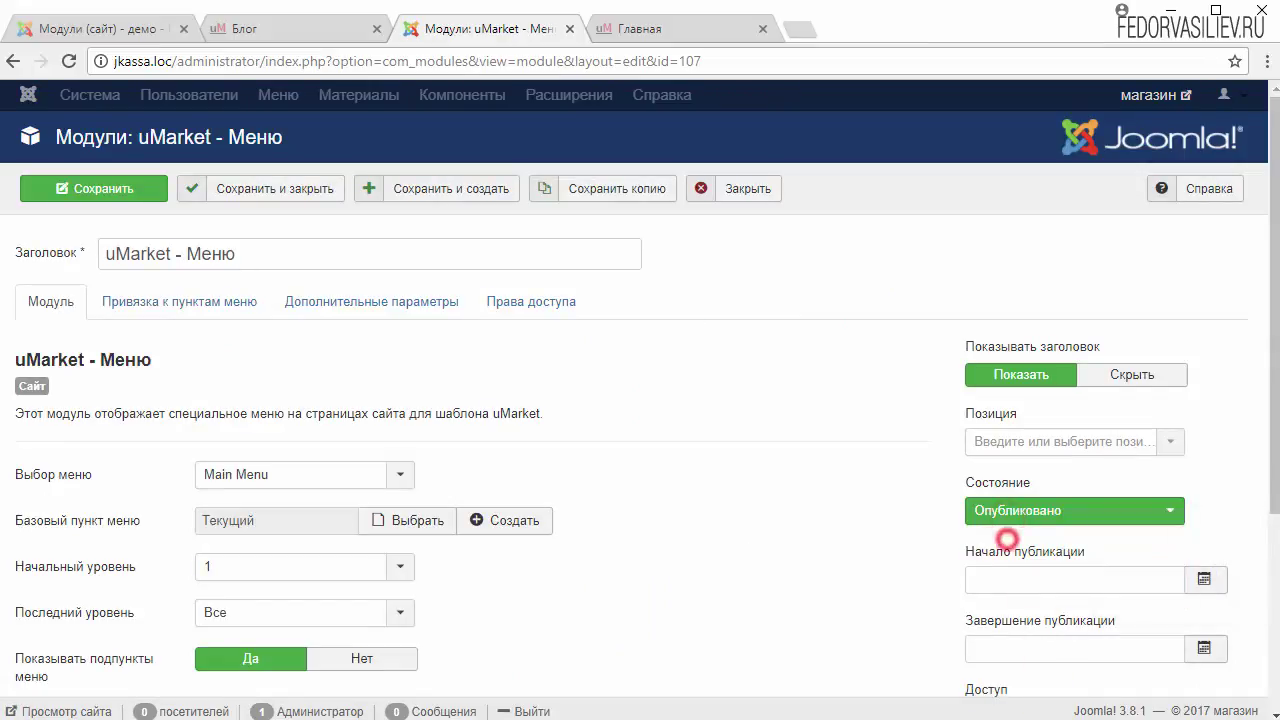
- Set the position of the uMarket menu module to "Навигация [position-1]"
{"action": "scroll", "coordinate": [1070, 441], "scroll_direction": "down", "scroll_amount": 1}
{"action": "left_click", "coordinate": [1169, 341]}
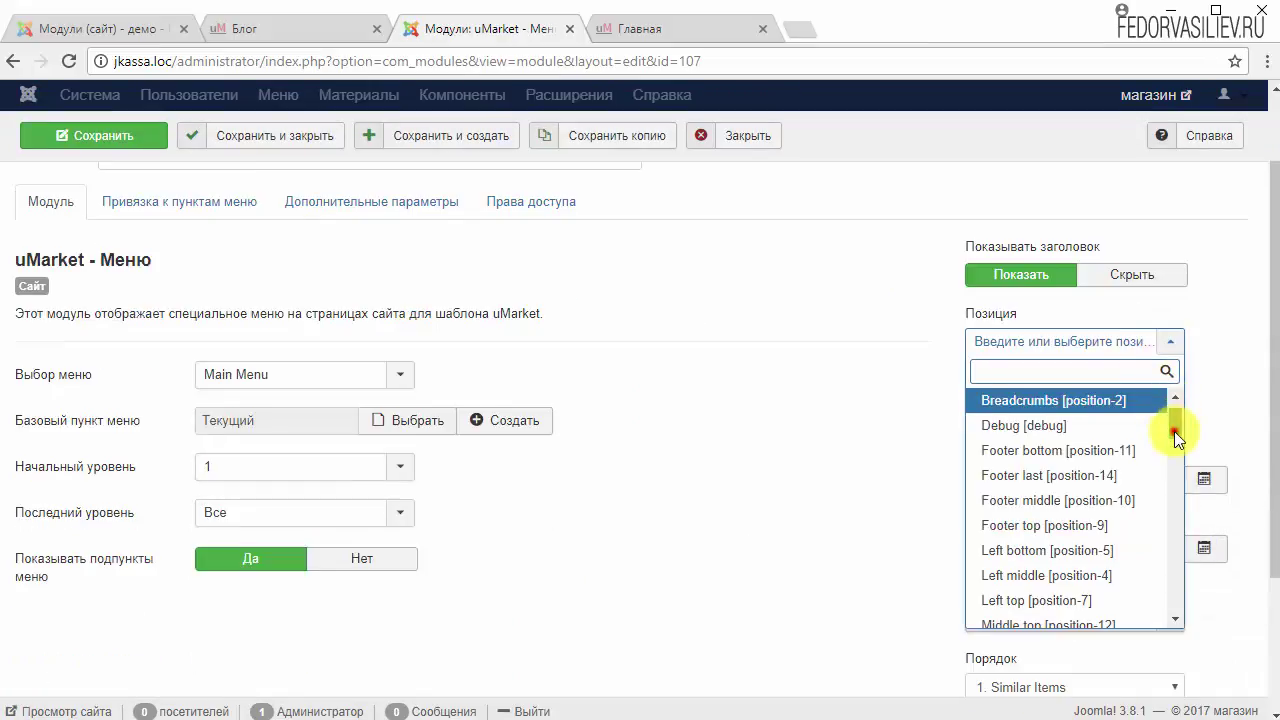
{"action": "left_click_drag", "start_coordinate": [1176, 437], "coordinate": [1177, 473]}
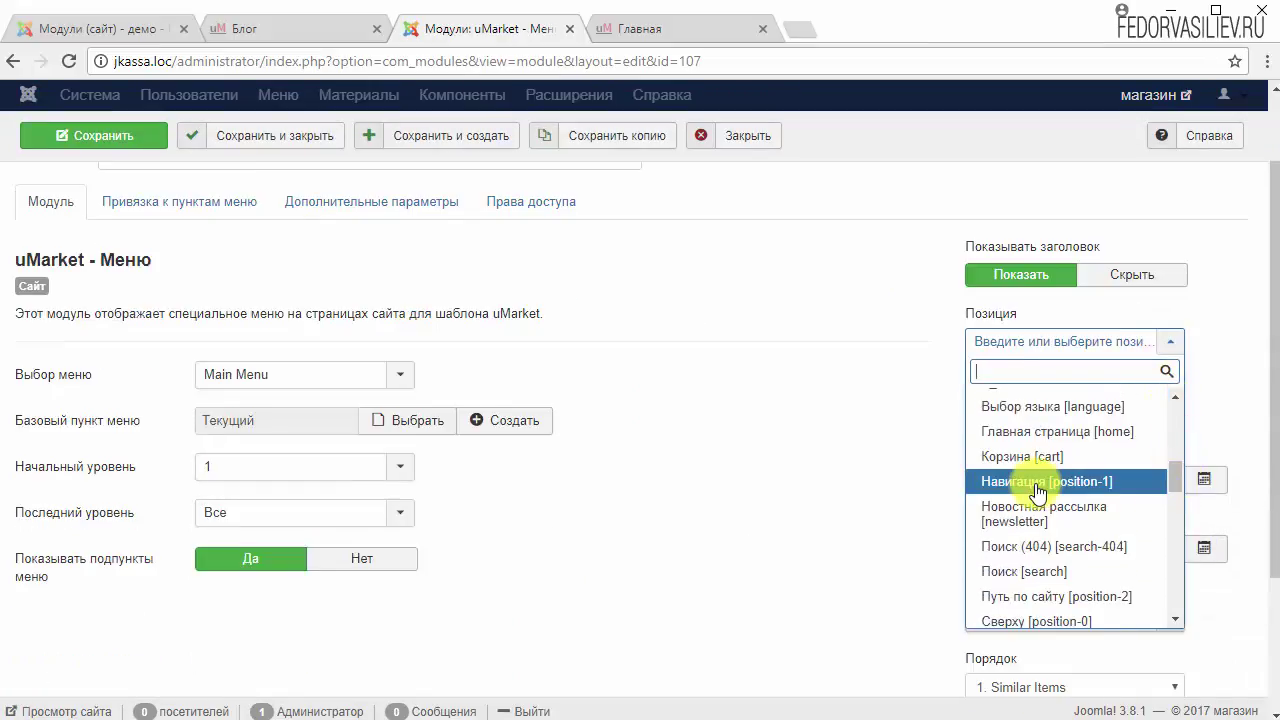
{"action": "left_click", "coordinate": [1133, 487]}
{"action": "scroll", "coordinate": [687, 511], "scroll_direction": "up", "scroll_amount": 1}
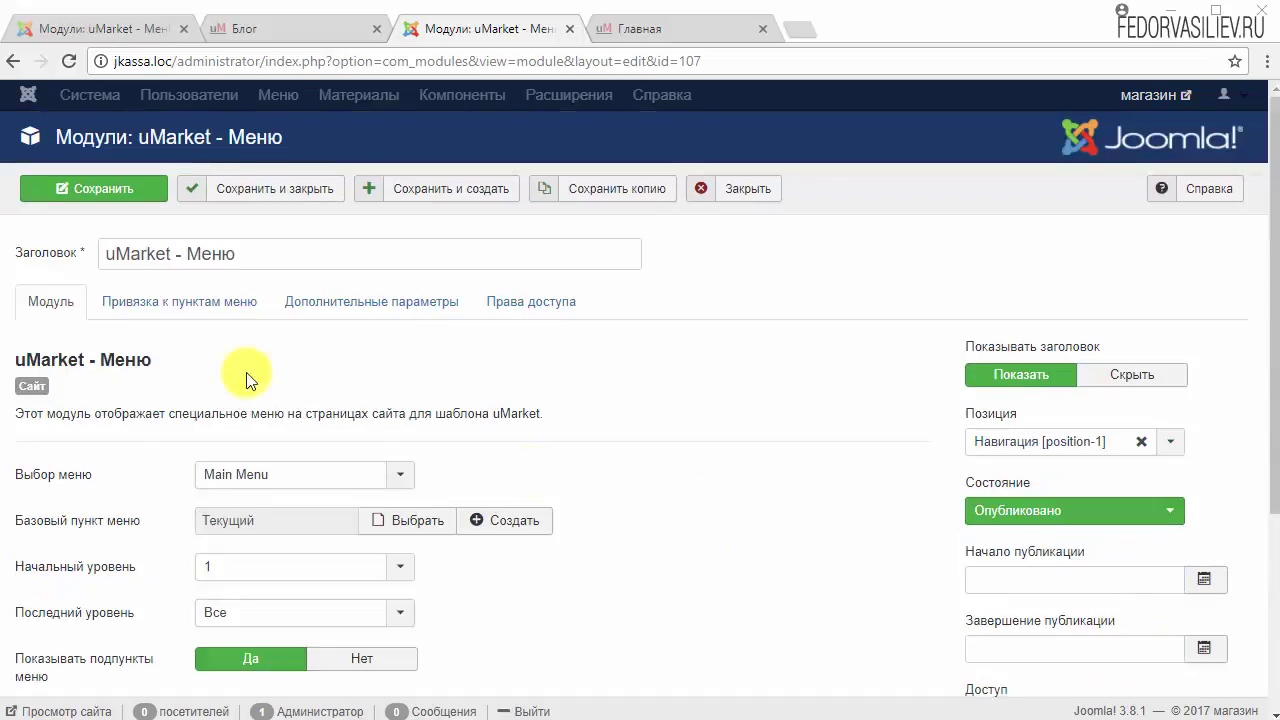
- Assign the module to "На всех страницах", then save and close it
{"action": "left_click", "coordinate": [168, 305]}
{"action": "left_click", "coordinate": [240, 352]}
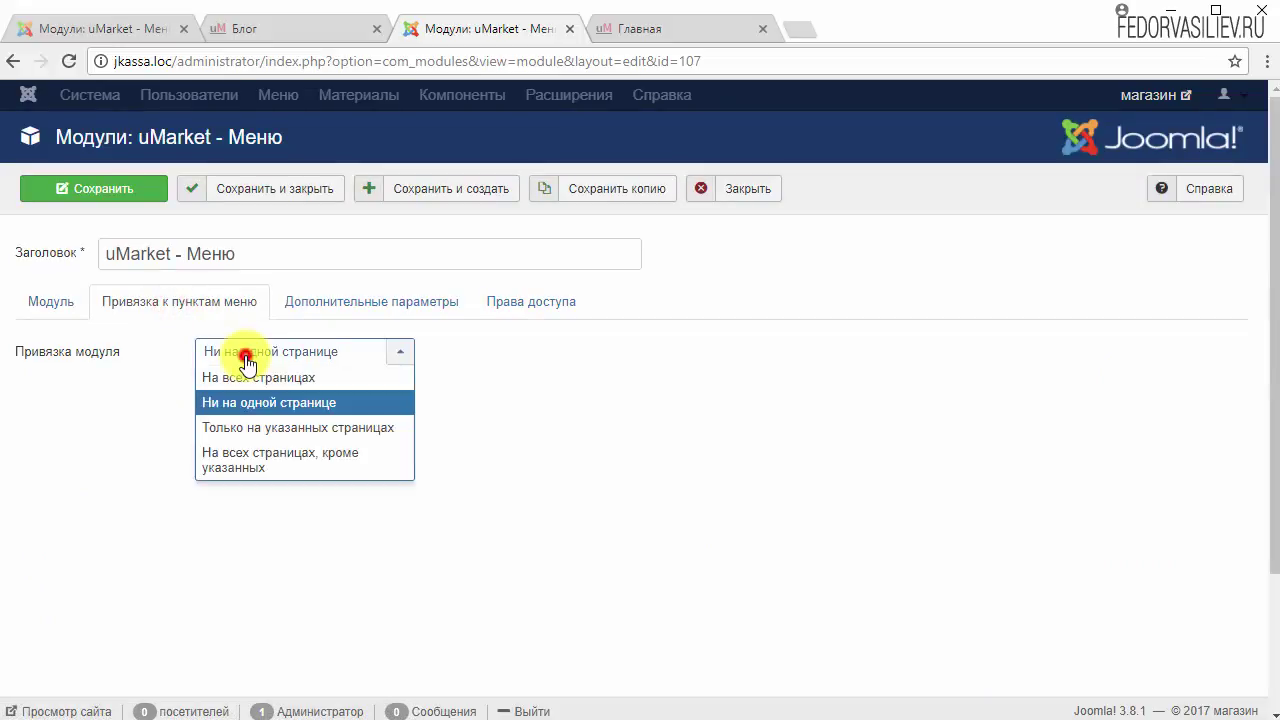
{"action": "left_click", "coordinate": [263, 377]}
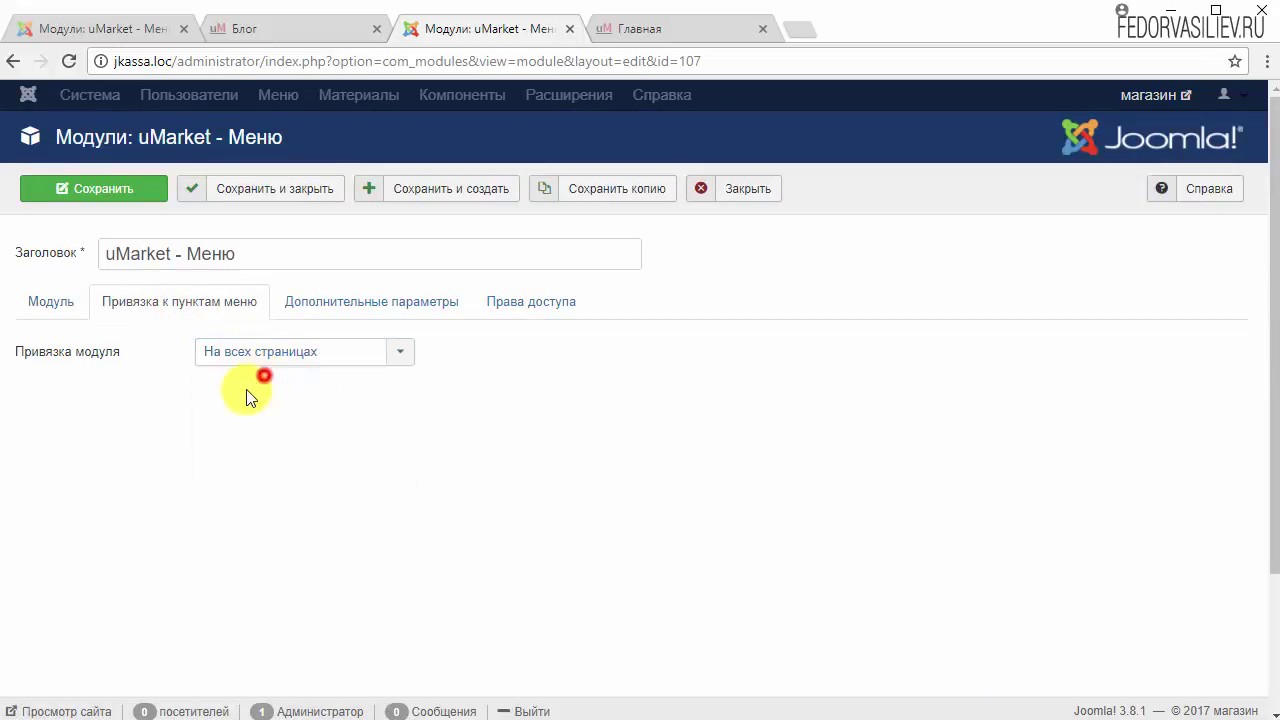
{"action": "left_click", "coordinate": [242, 189]}
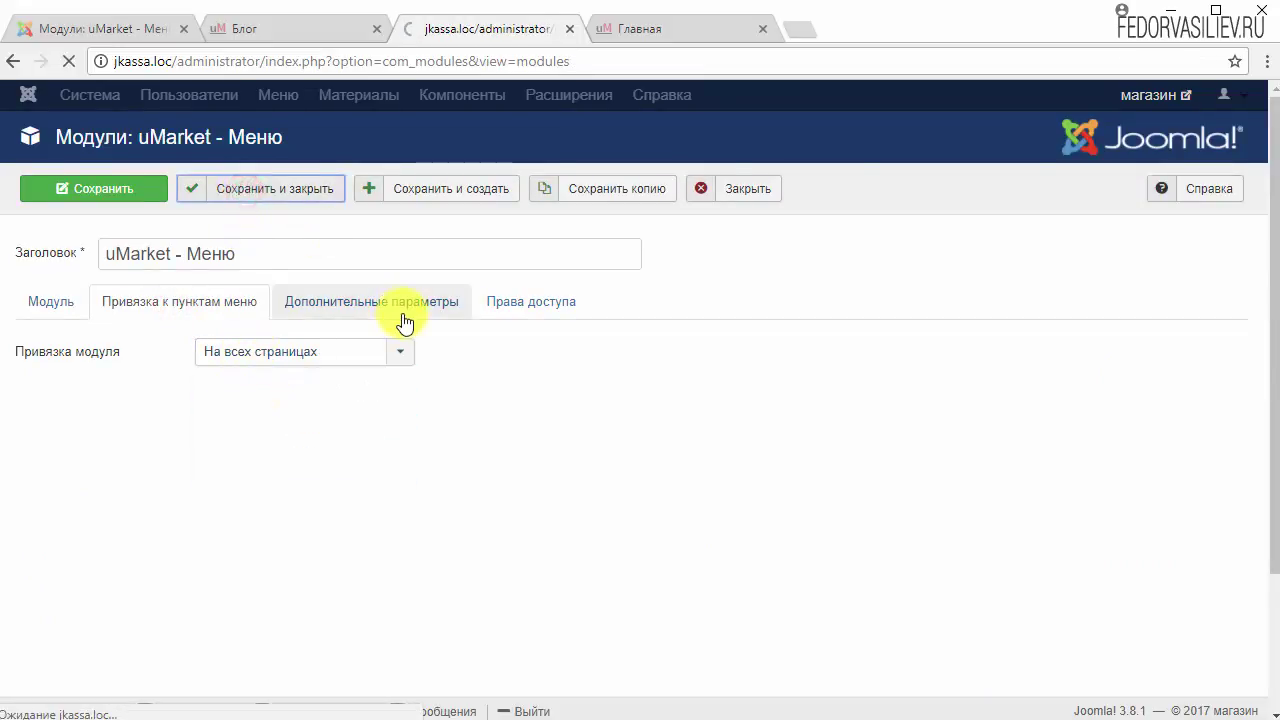
- Reload the store home page, open "Блог" from its site menu and look over the article page
{"action": "left_click", "coordinate": [648, 29]}
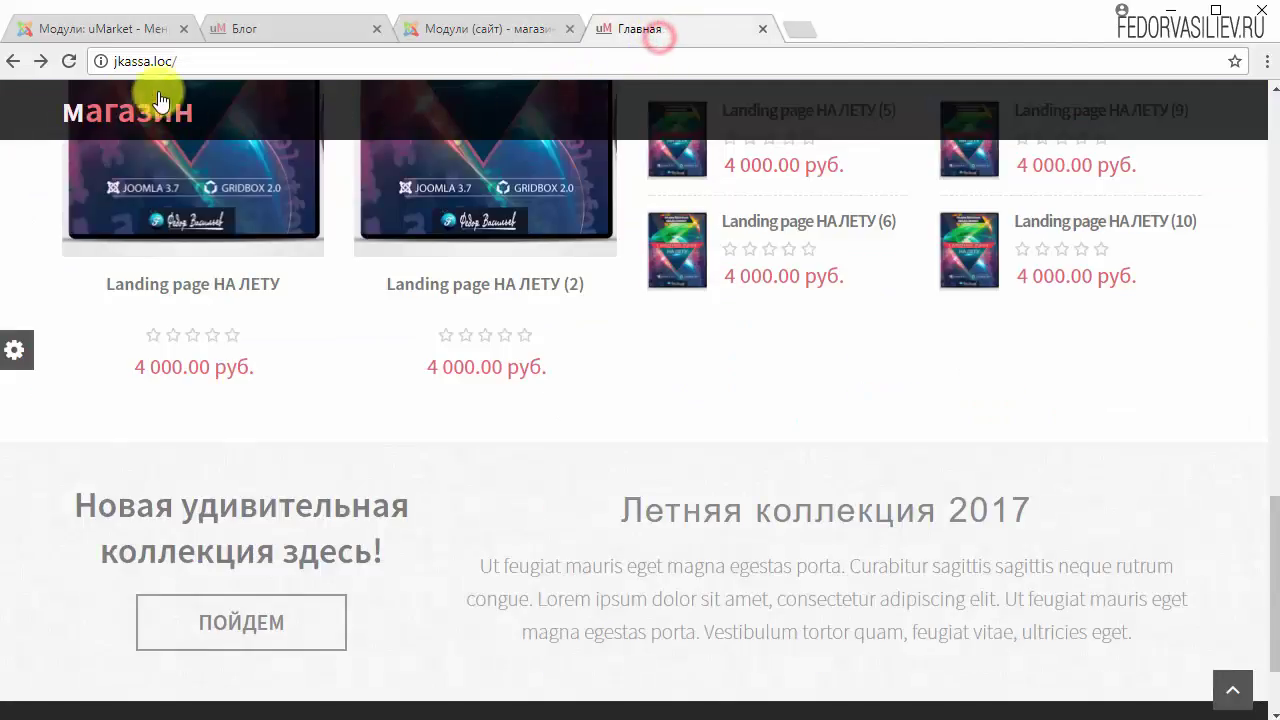
{"action": "left_click", "coordinate": [69, 61]}
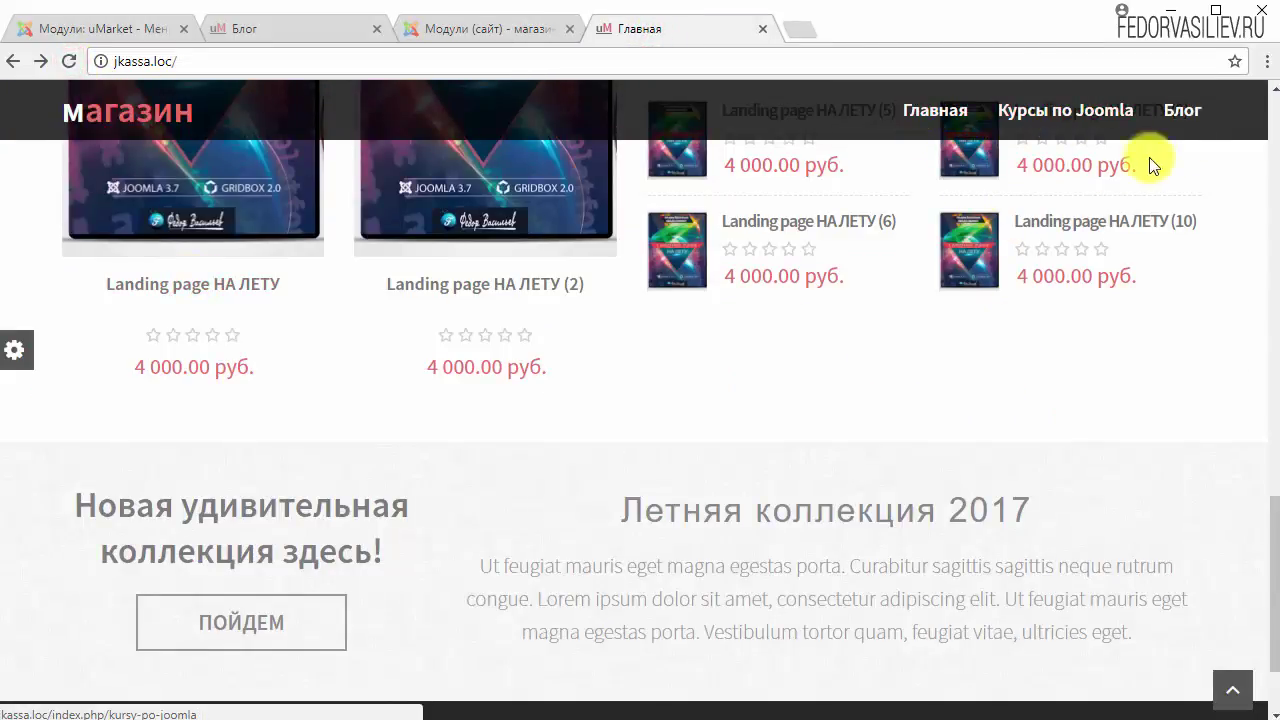
{"action": "left_click", "coordinate": [1181, 122]}
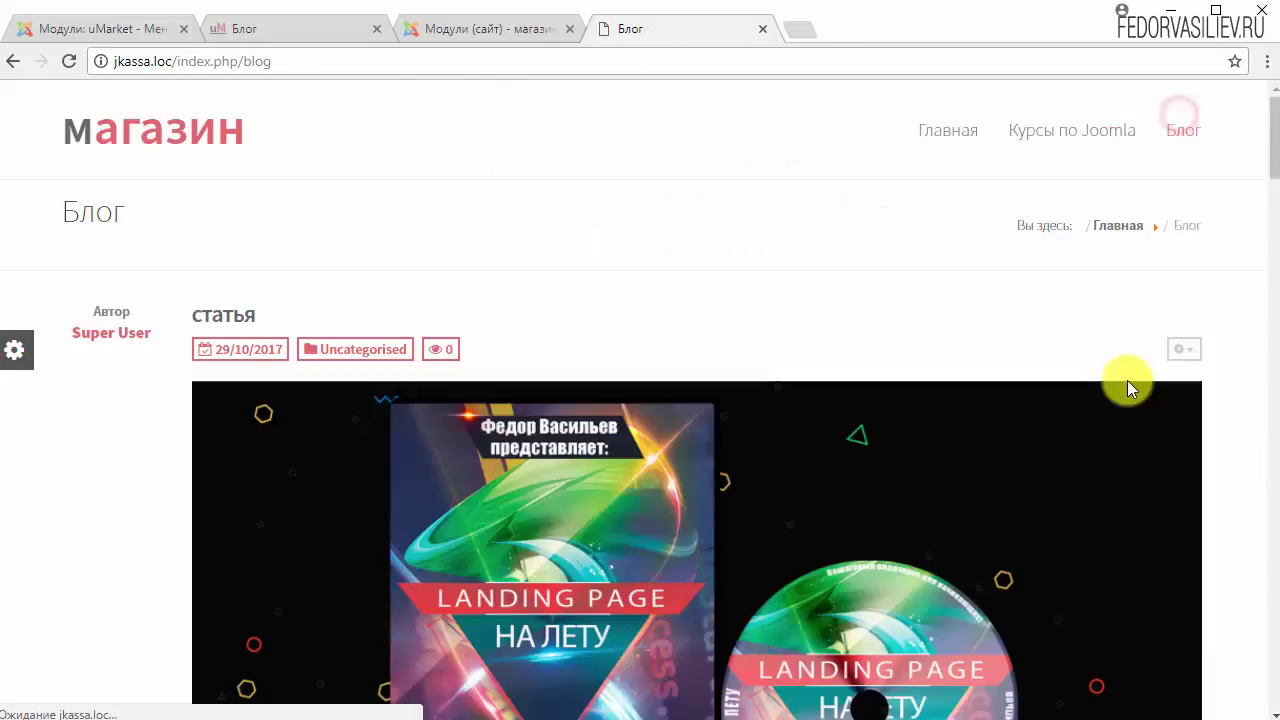
{"action": "left_click_drag", "start_coordinate": [1275, 160], "coordinate": [1178, 170]}
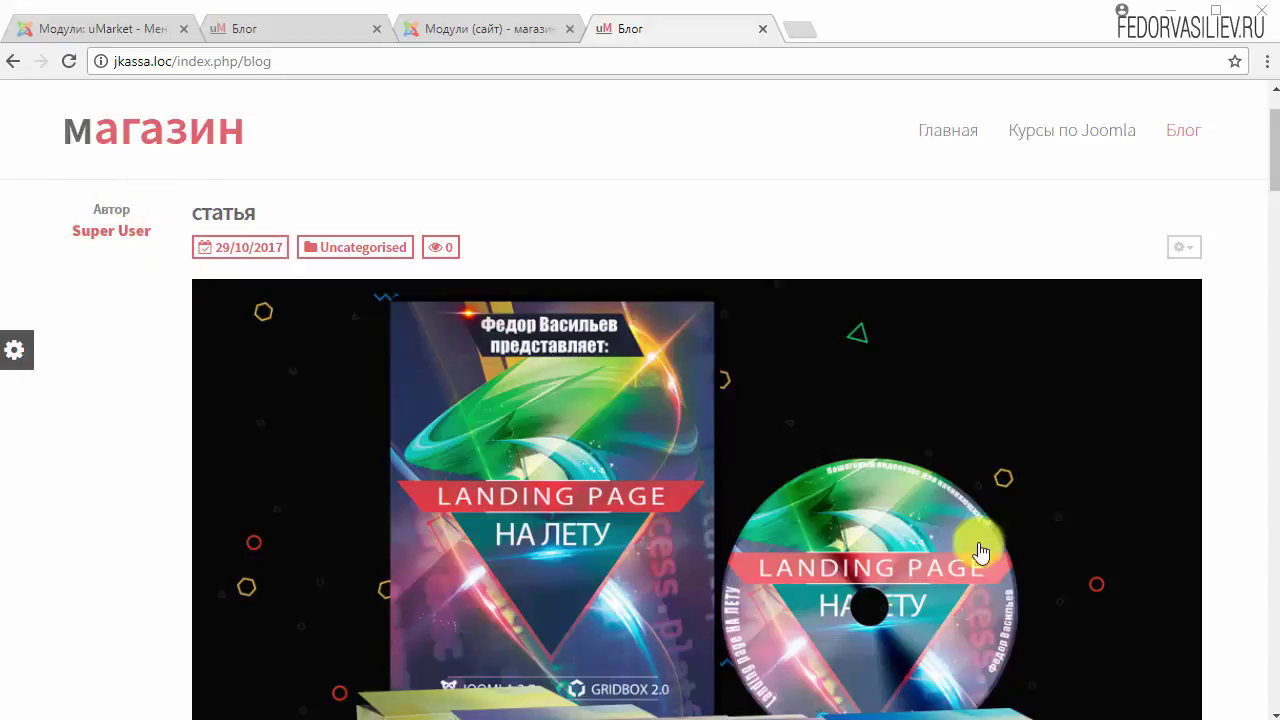
- Return to the administration and create a folder named avatar in the media manager's images directory
{"action": "key", "text": "ctrl+shift+Tab"}
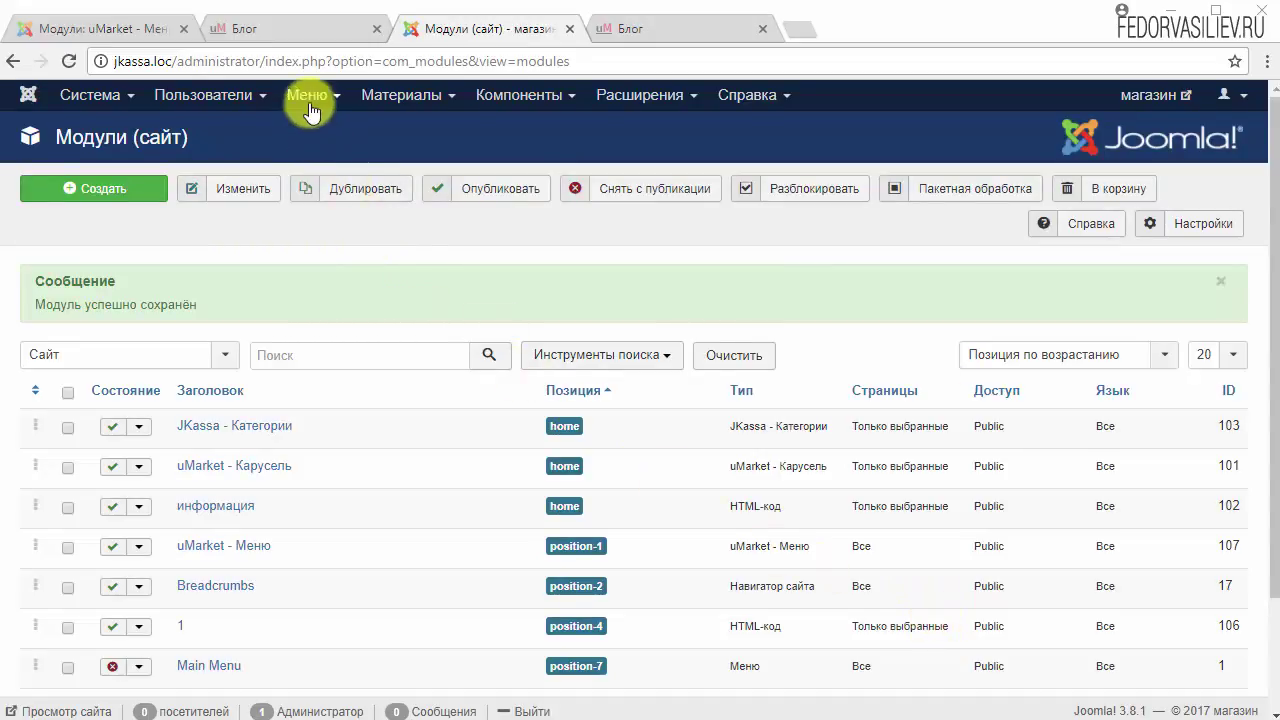
{"action": "left_click", "coordinate": [400, 95]}
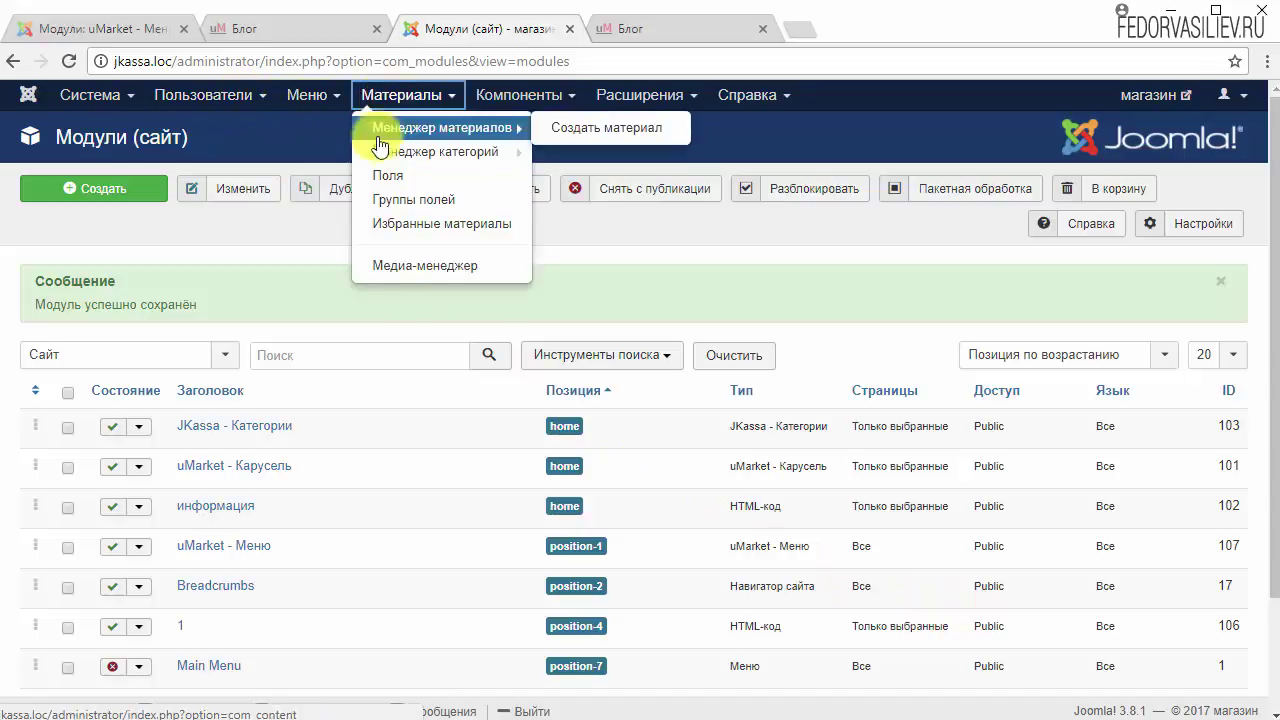
{"action": "left_click", "coordinate": [412, 267]}
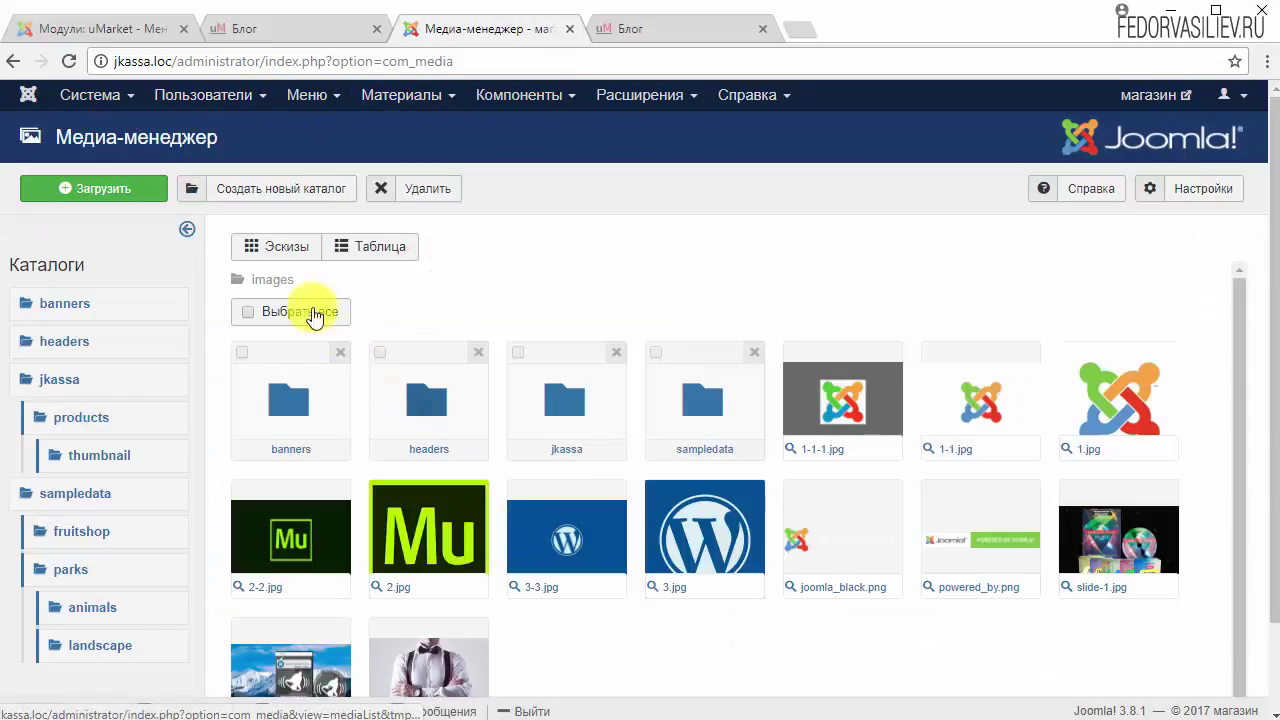
{"action": "left_click", "coordinate": [243, 194]}
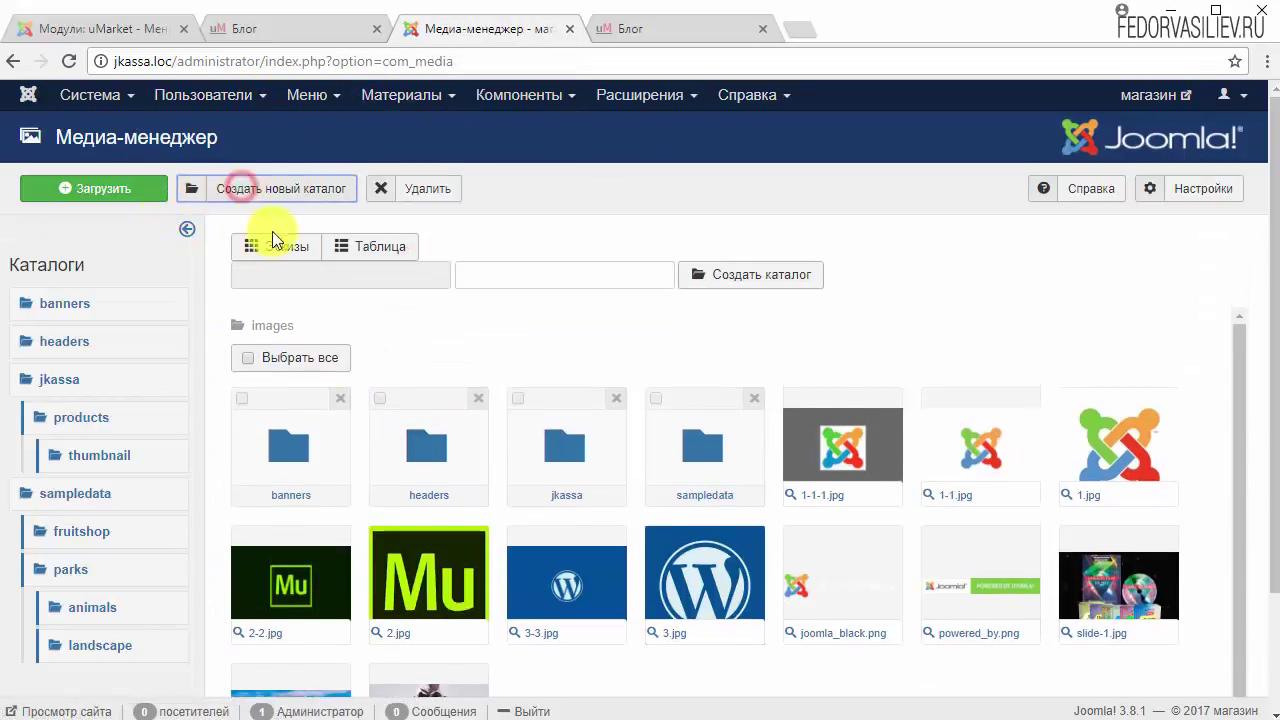
{"action": "left_click", "coordinate": [545, 278]}
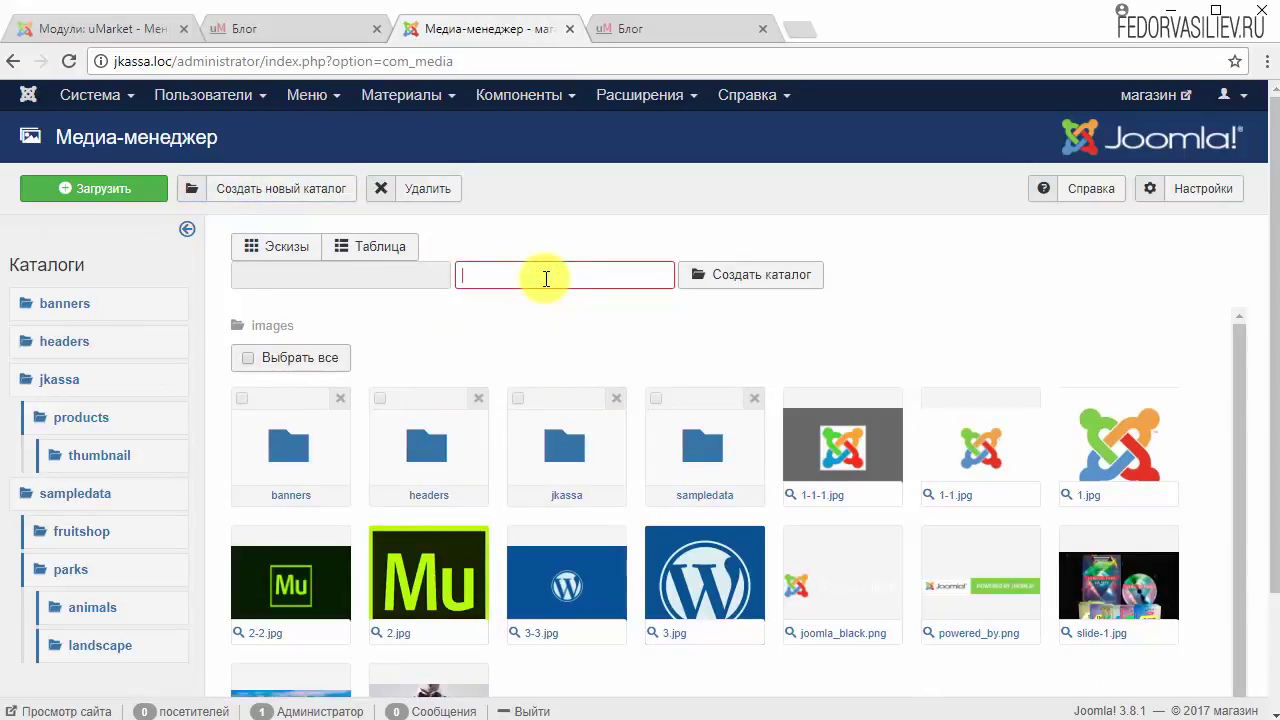
{"action": "type", "text": "ф"}
{"action": "key", "text": "BackSpace"}
{"action": "type", "text": "avatar"}
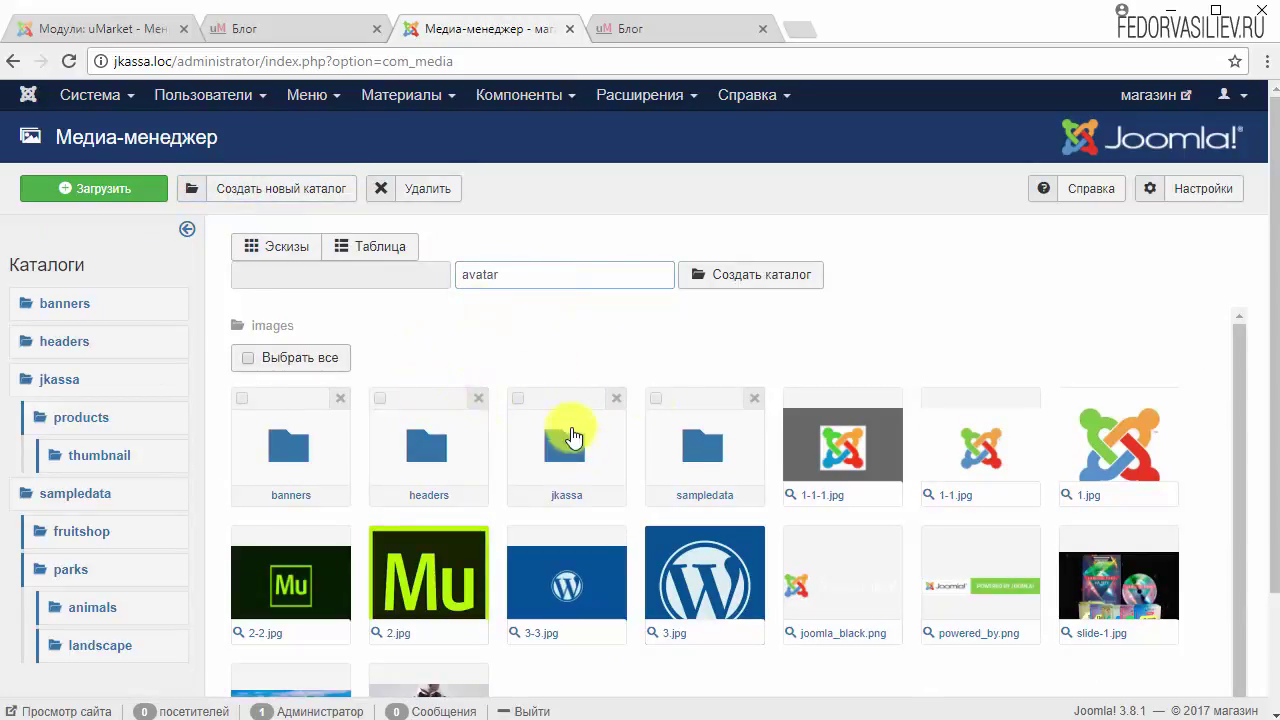
{"action": "left_click", "coordinate": [737, 274]}
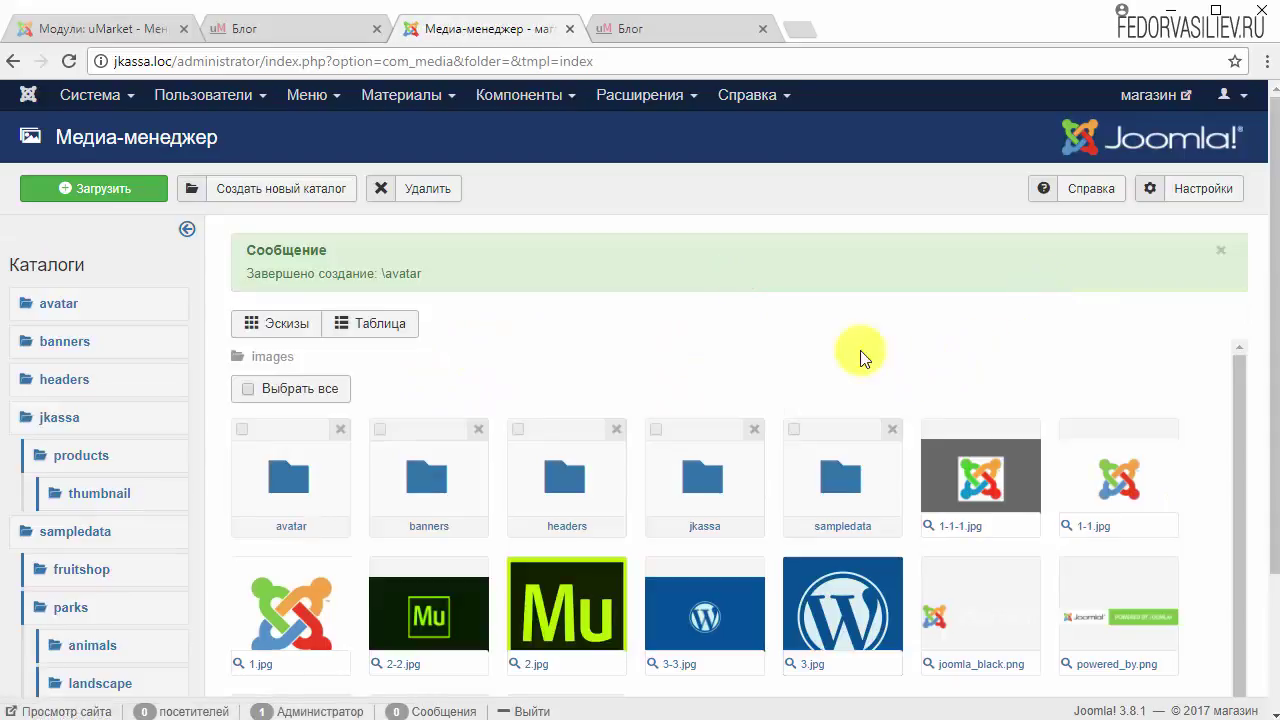
- Upload the image ya2.png into the avatar folder
{"action": "scroll", "coordinate": [805, 348], "scroll_direction": "down", "scroll_amount": 1}
{"action": "left_click", "coordinate": [287, 376]}
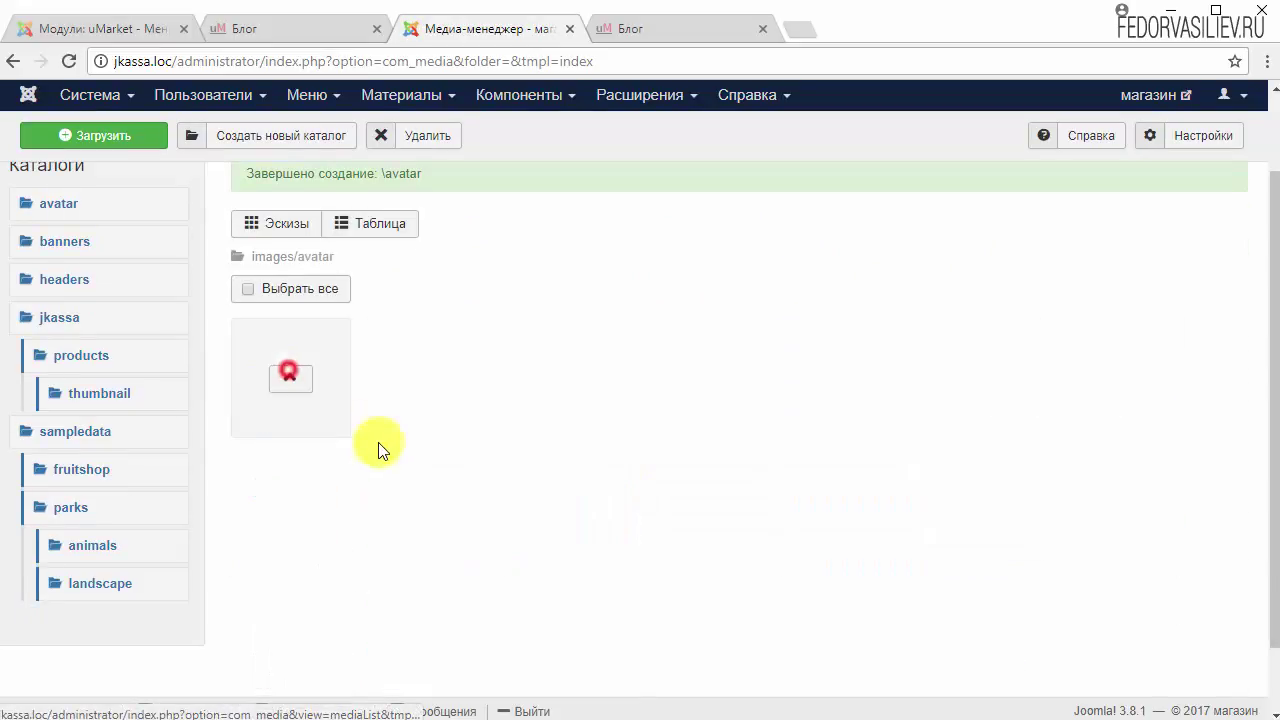
{"action": "scroll", "coordinate": [170, 250], "scroll_direction": "up", "scroll_amount": 1}
{"action": "left_click", "coordinate": [110, 190]}
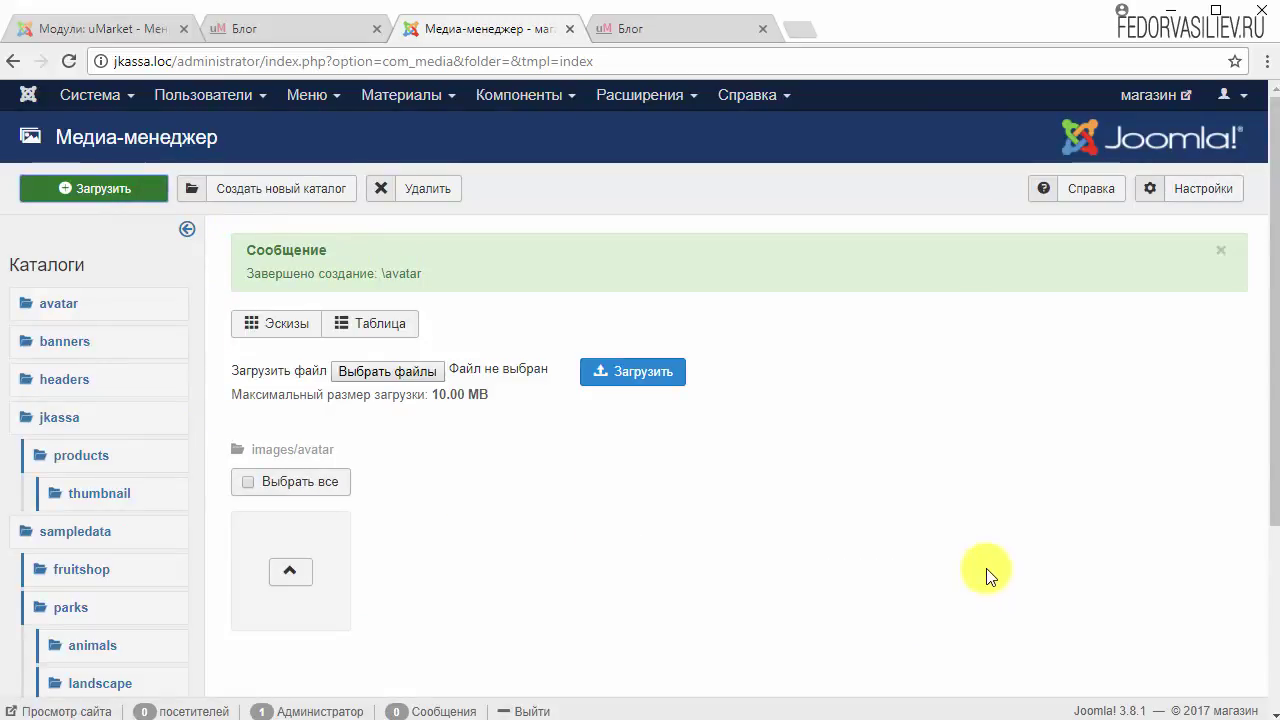
{"action": "key", "text": "Return"}
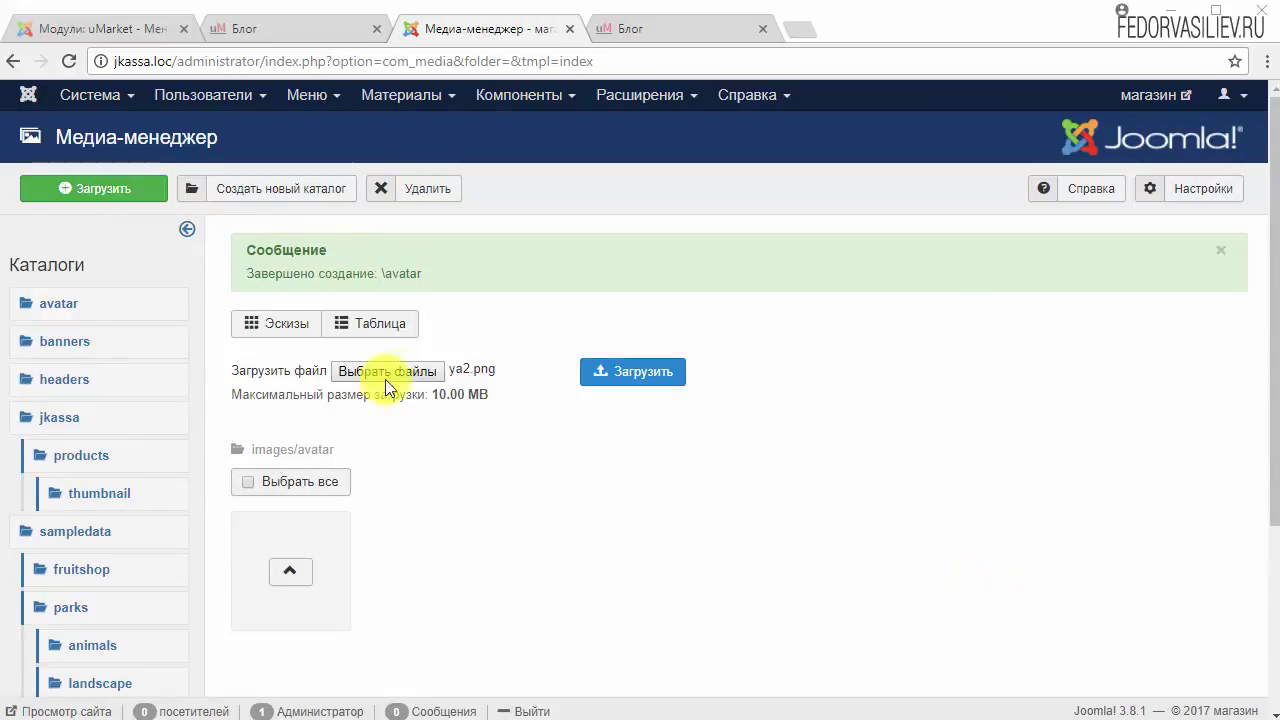
{"action": "left_click", "coordinate": [612, 374]}
{"action": "mouse_move", "coordinate": [440, 490]}
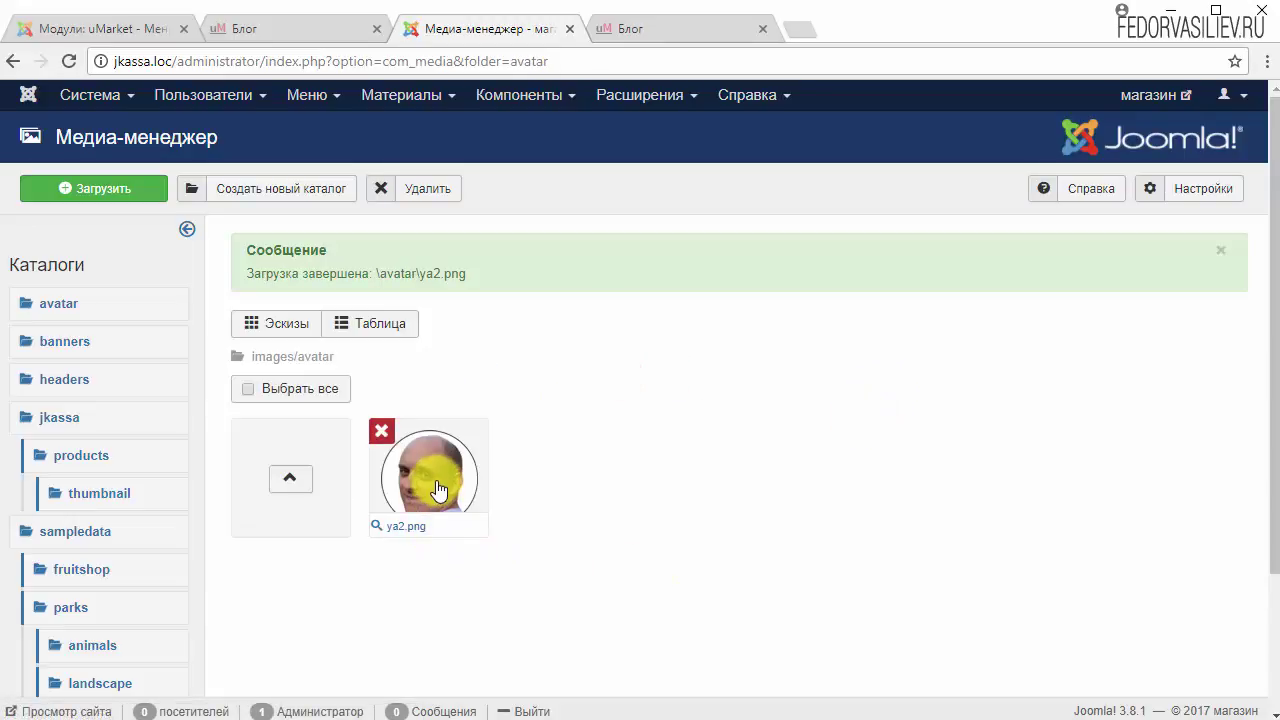
{"action": "scroll", "coordinate": [571, 517], "scroll_direction": "down", "scroll_amount": 2}
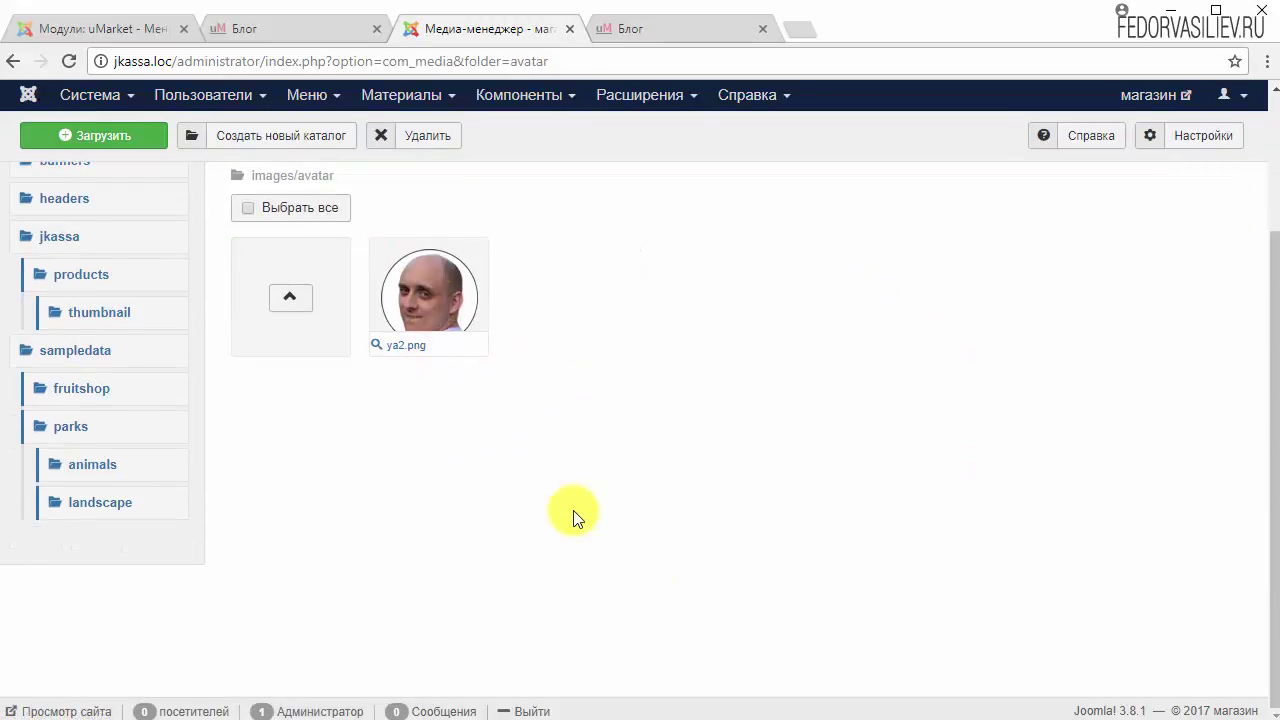
{"action": "scroll", "coordinate": [571, 517], "scroll_direction": "up", "scroll_amount": 2}
- Create a new custom field for articles and set its type to "Медиа (media)"
{"action": "left_click", "coordinate": [405, 97]}
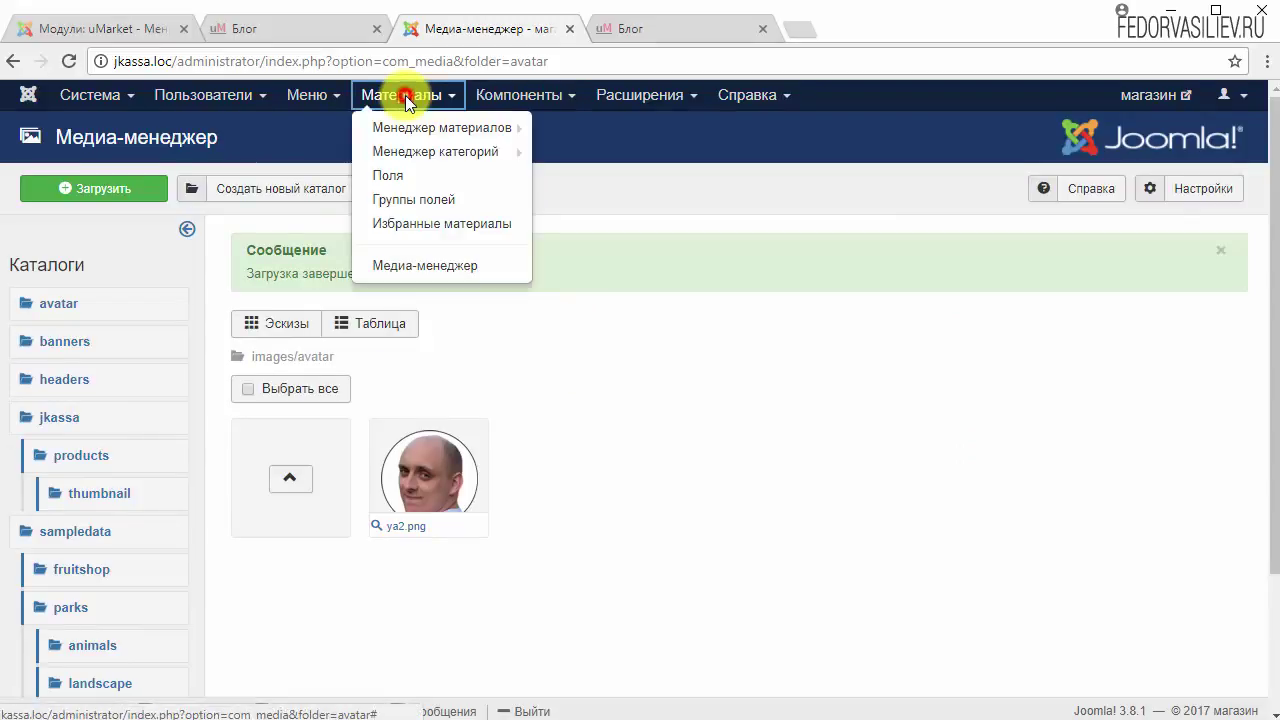
{"action": "left_click", "coordinate": [410, 127]}
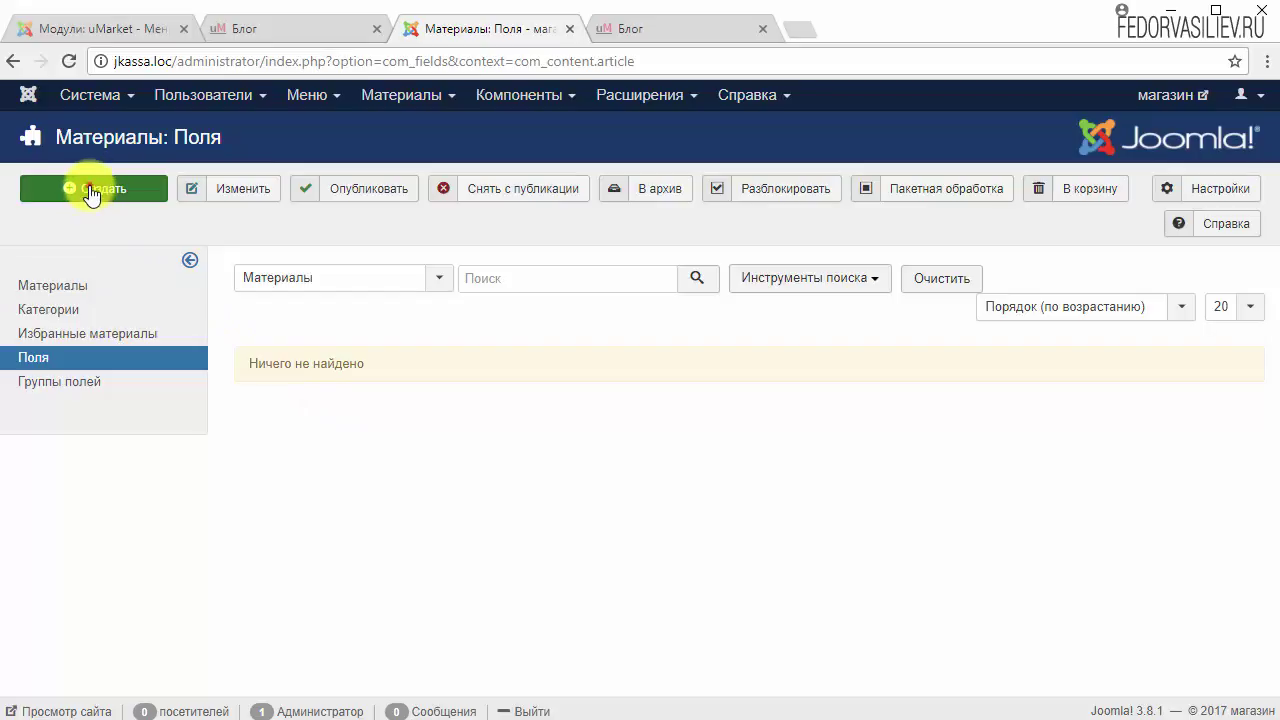
{"action": "left_click", "coordinate": [404, 351]}
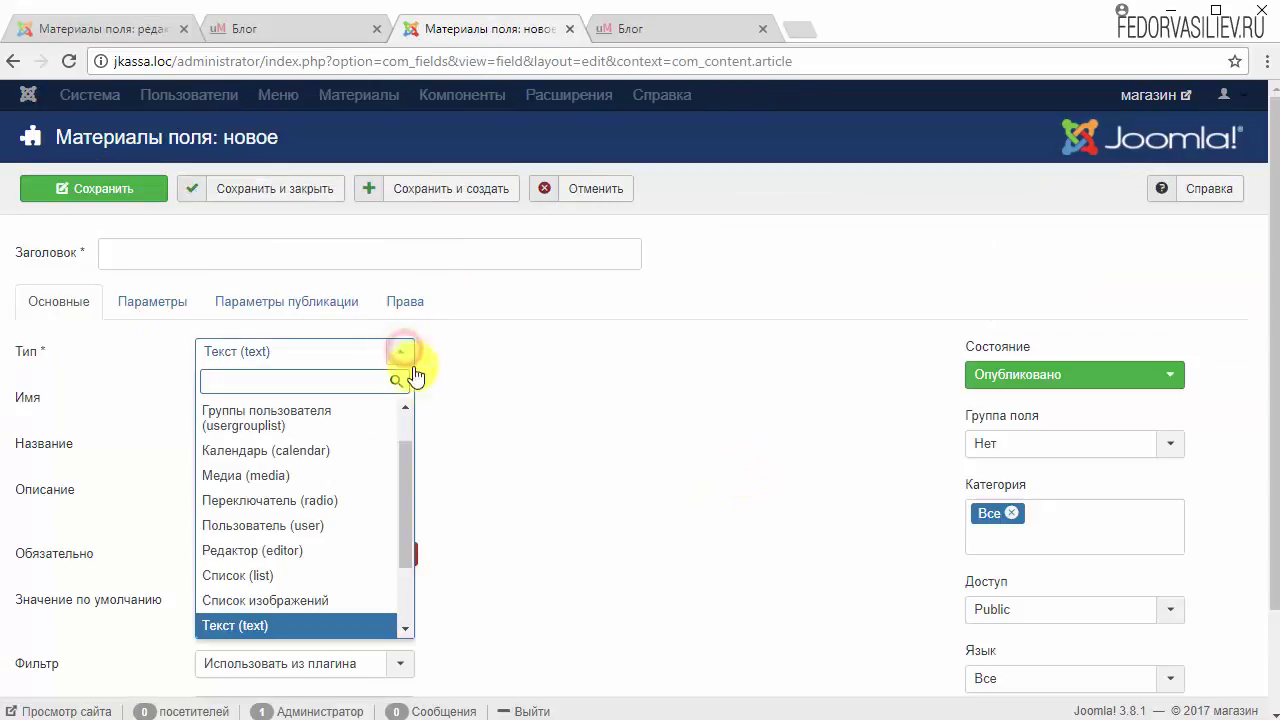
{"action": "left_click_drag", "start_coordinate": [402, 469], "coordinate": [411, 433]}
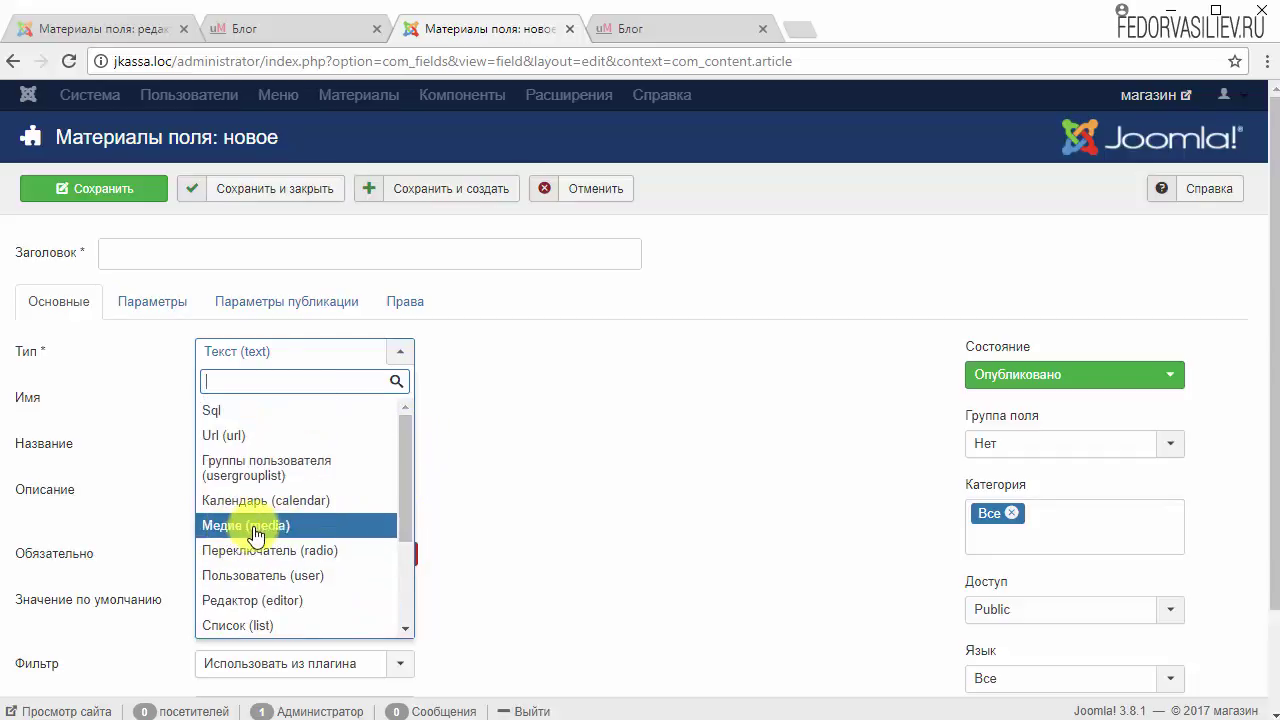
{"action": "left_click", "coordinate": [286, 533]}
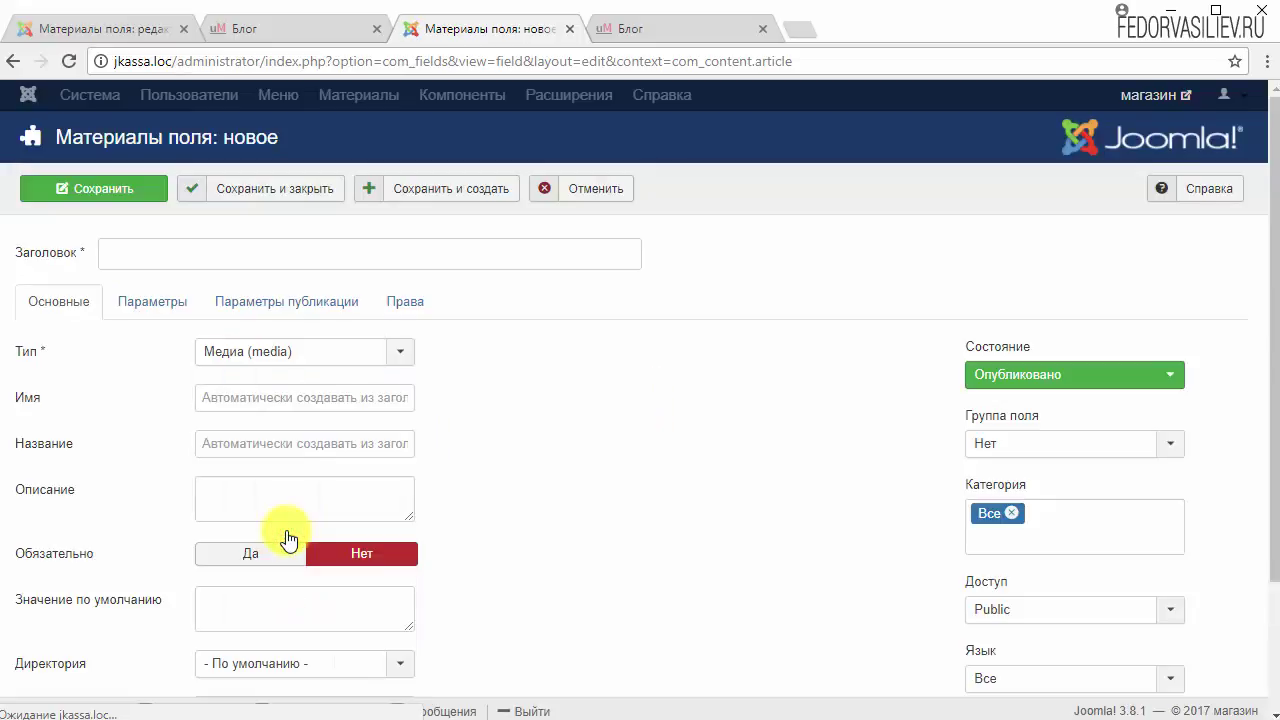
- Fill in the field's name avatar-content, title "Аватар" and description "Аватар пользователя."
{"action": "right_click", "coordinate": [258, 415]}
{"action": "left_click", "coordinate": [328, 540]}
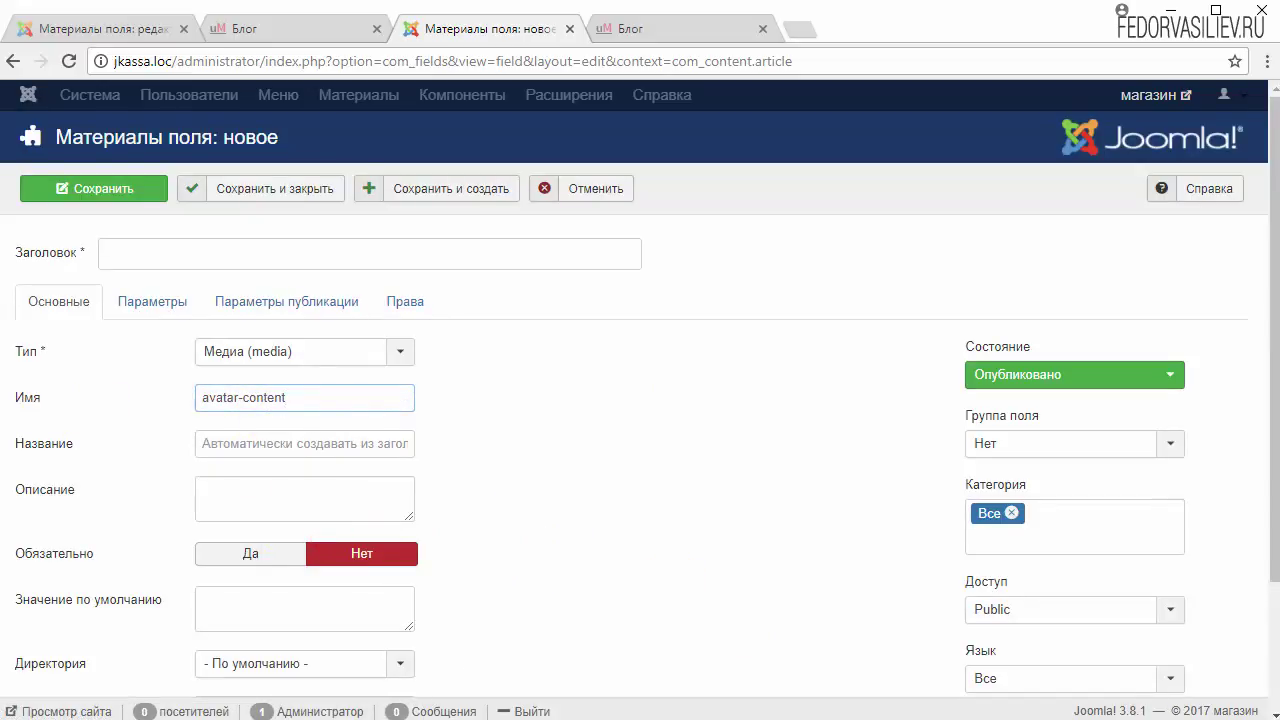
{"action": "right_click", "coordinate": [161, 251]}
{"action": "left_click", "coordinate": [201, 368]}
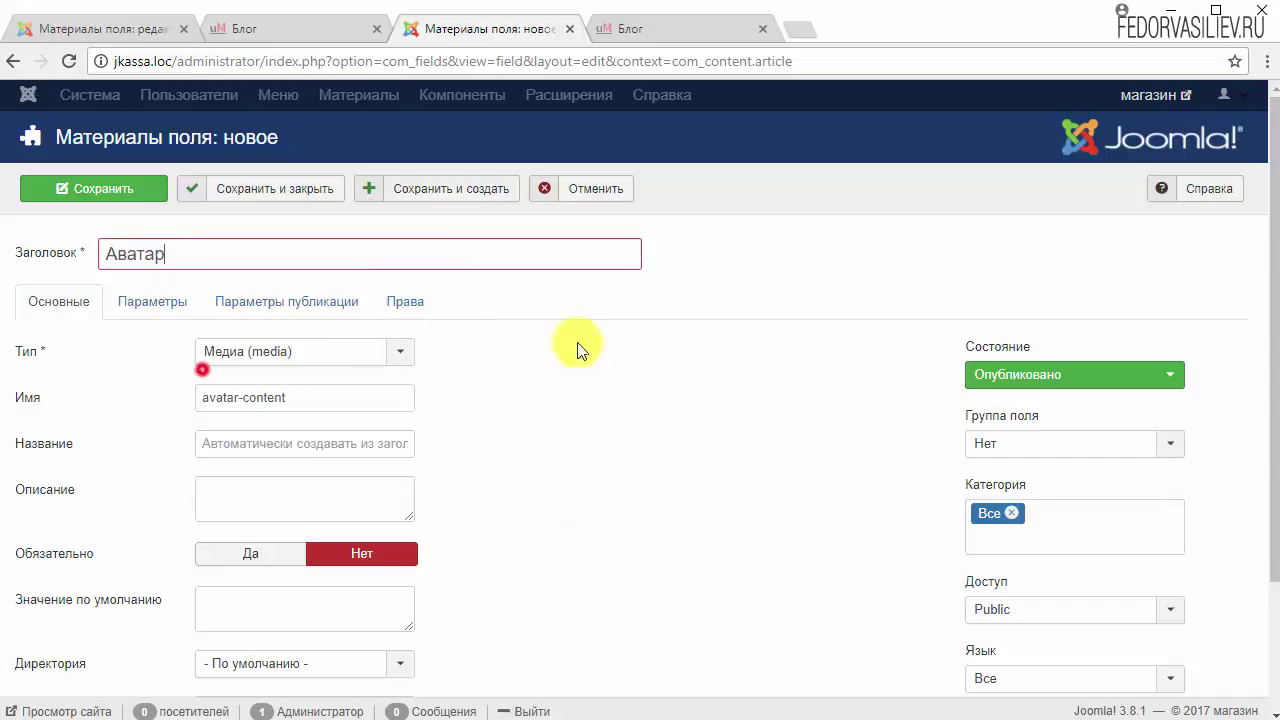
{"action": "right_click", "coordinate": [250, 495]}
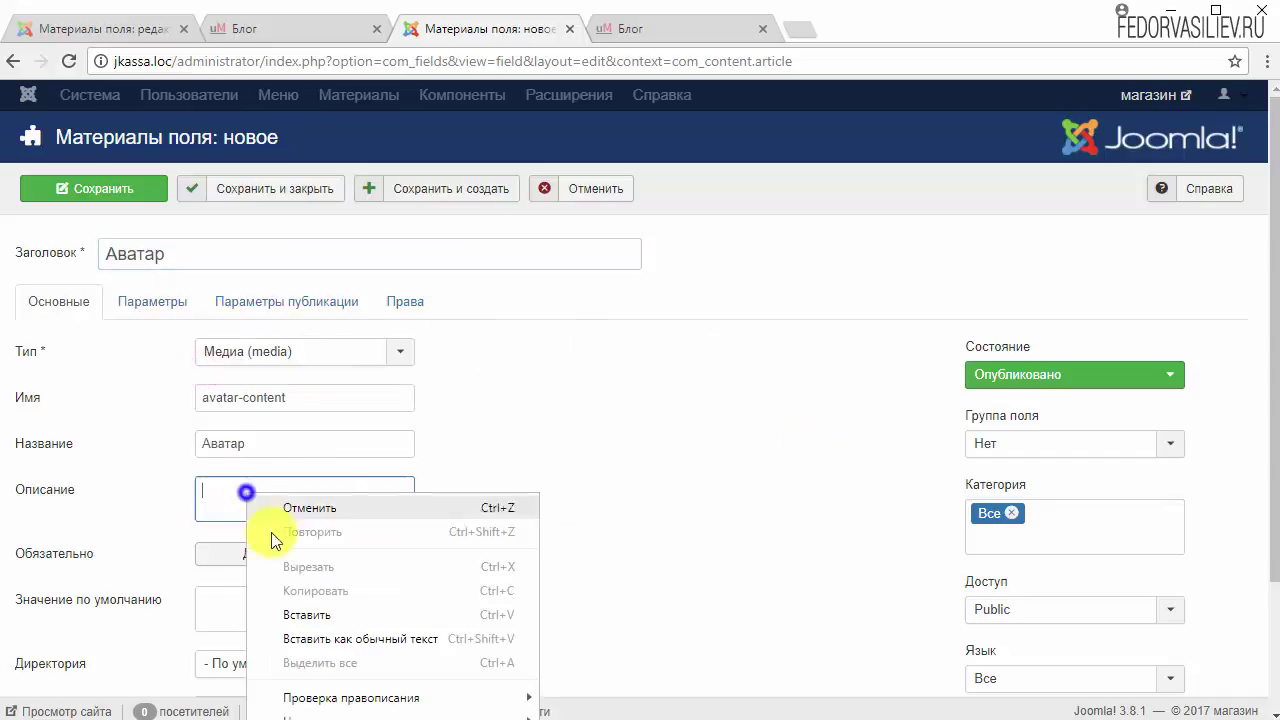
{"action": "left_click", "coordinate": [329, 609]}
- Set the field's image directory to avatar, then save and close the field
{"action": "scroll", "coordinate": [551, 480], "scroll_direction": "down", "scroll_amount": 2}
{"action": "mouse_move", "coordinate": [63, 511]}
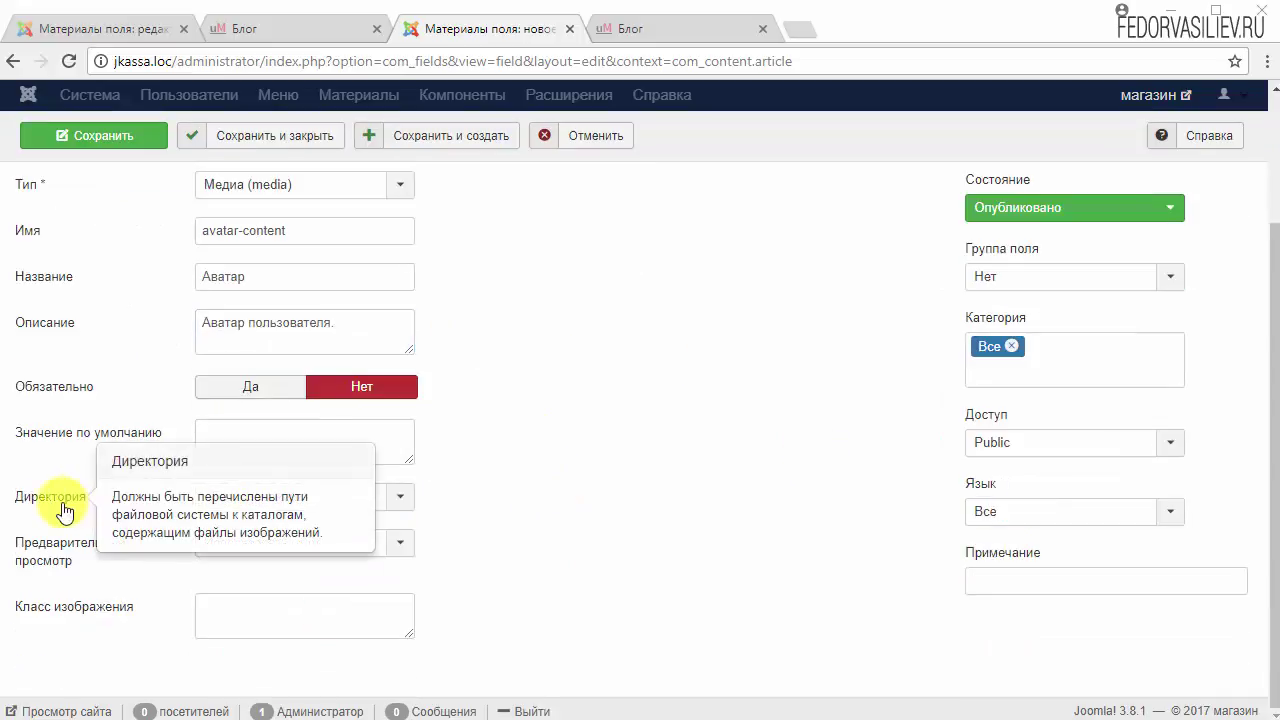
{"action": "left_click", "coordinate": [380, 496]}
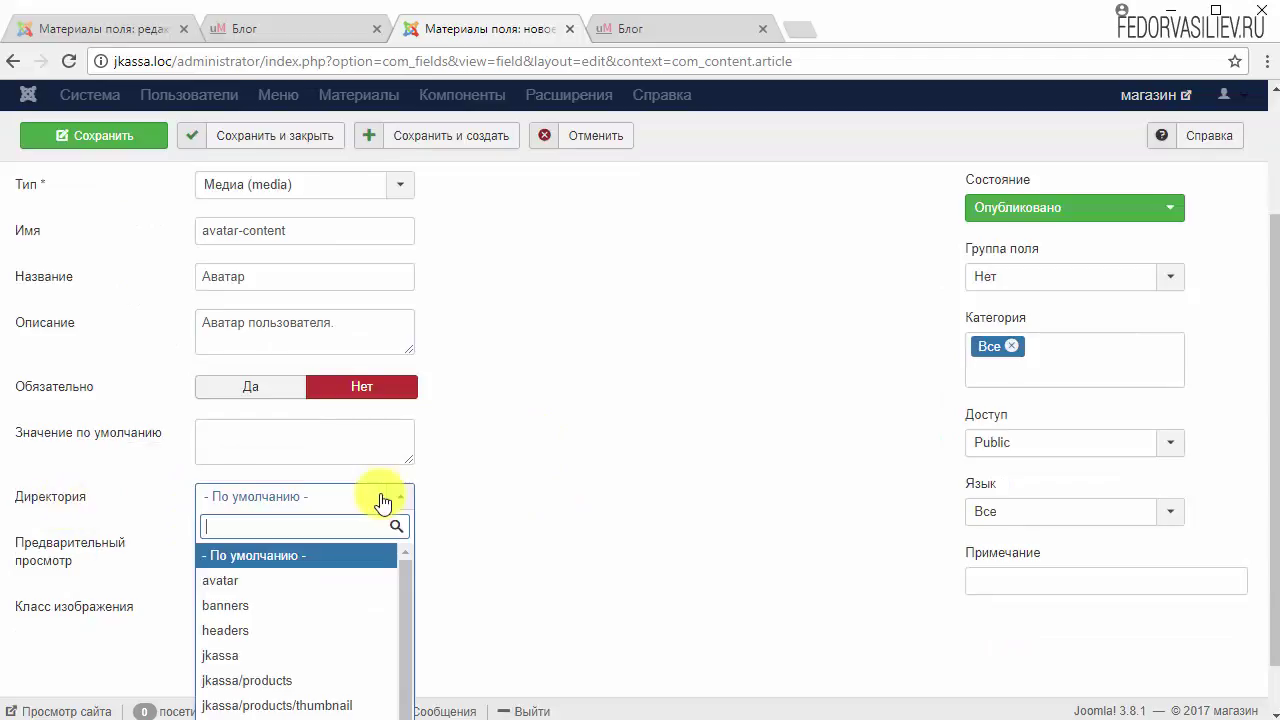
{"action": "left_click", "coordinate": [245, 586]}
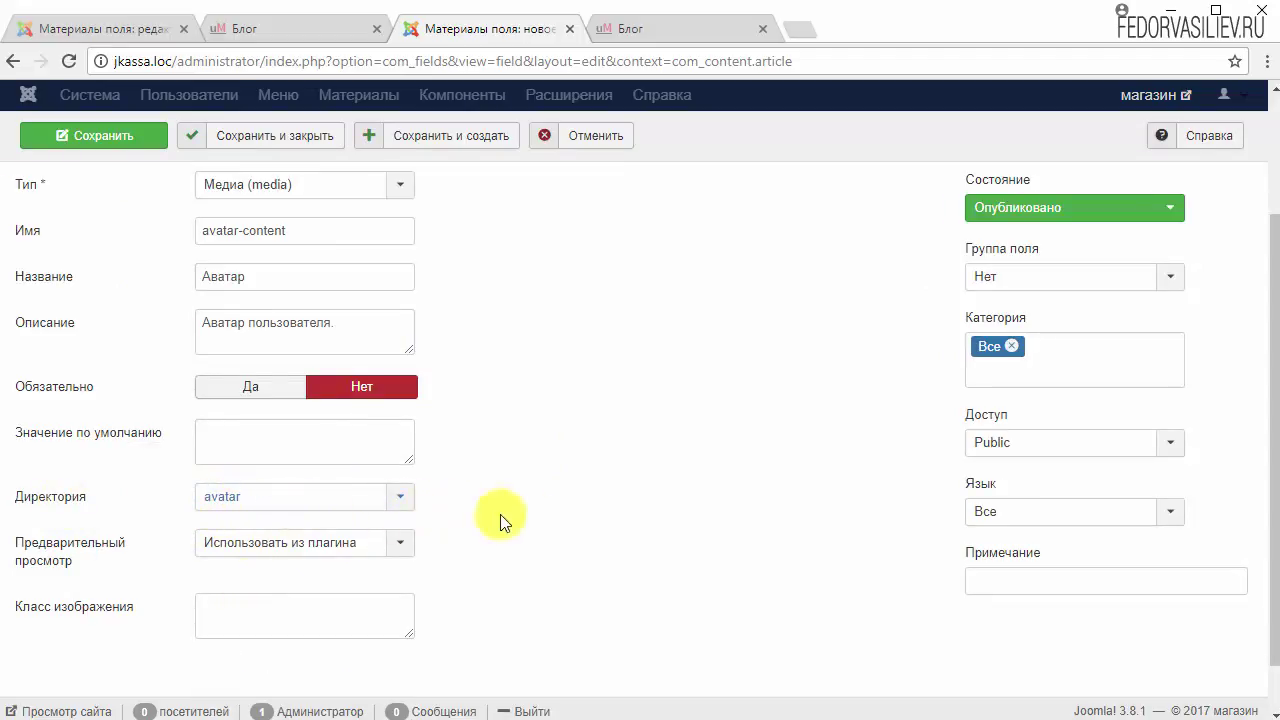
{"action": "scroll", "coordinate": [640, 585], "scroll_direction": "up", "scroll_amount": 2}
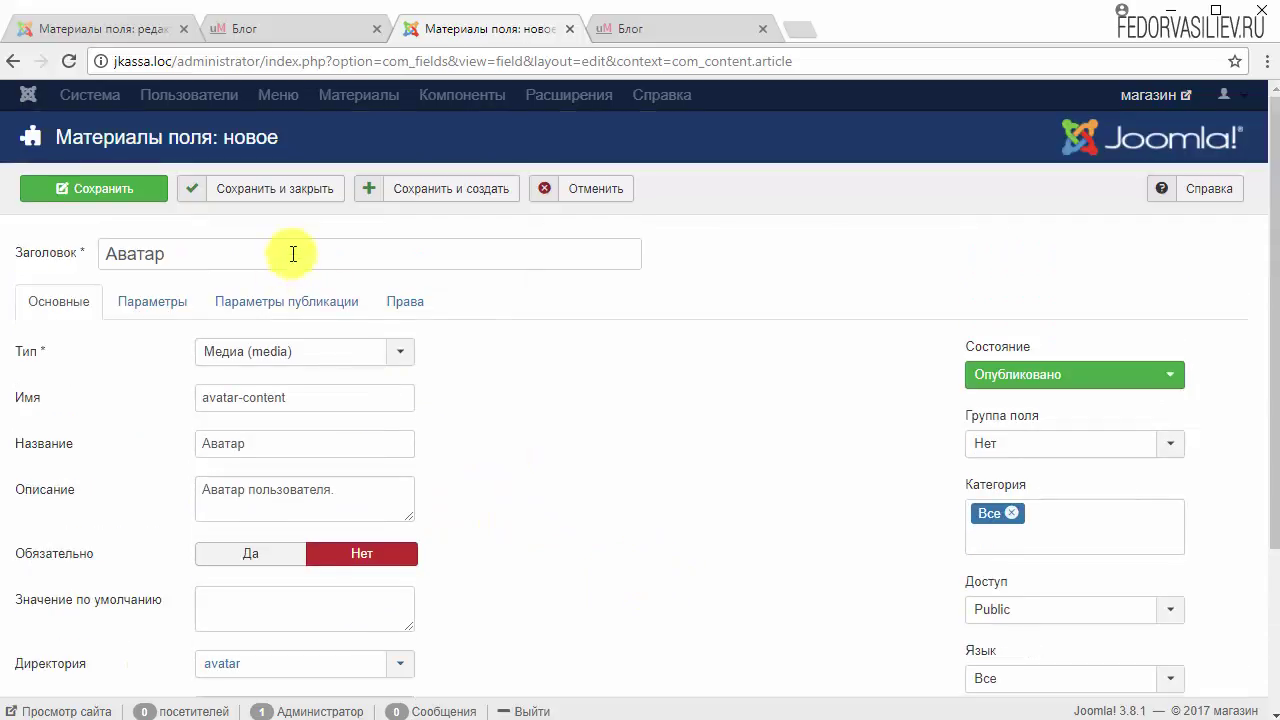
{"action": "left_click", "coordinate": [283, 190]}
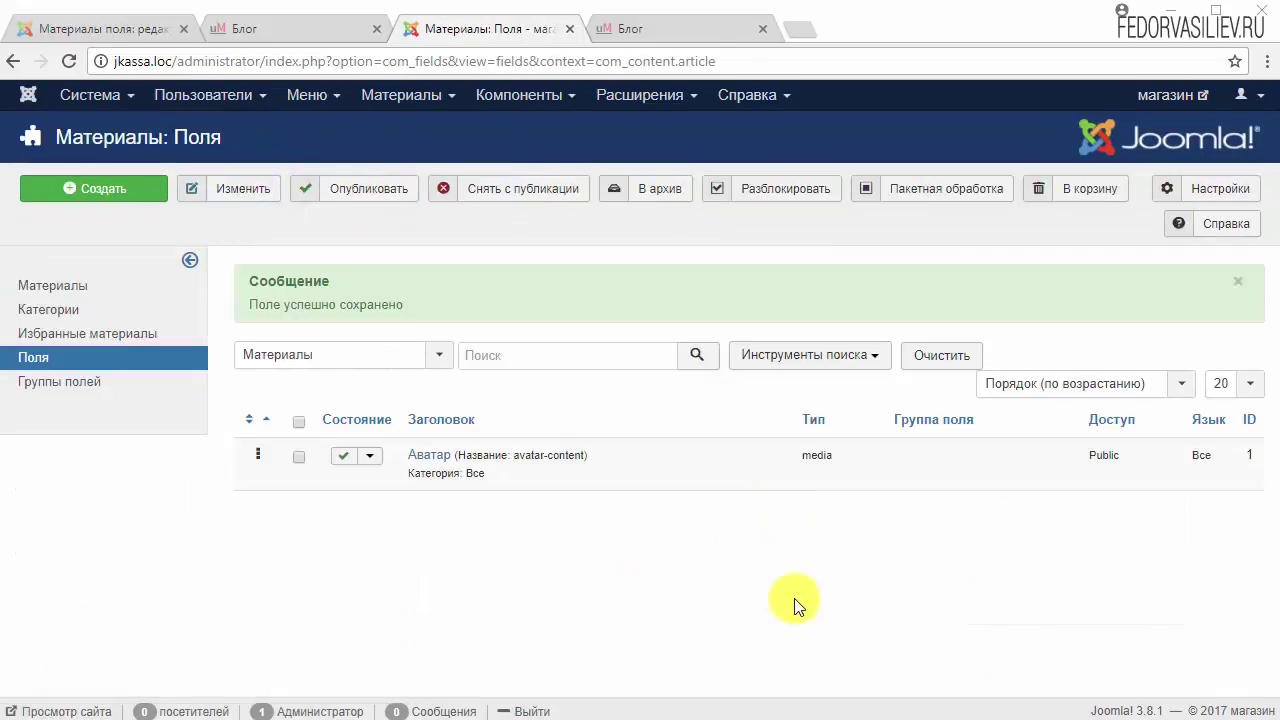
- Reload the store's blog page and check the author block beside the articles
{"action": "left_click", "coordinate": [624, 32]}
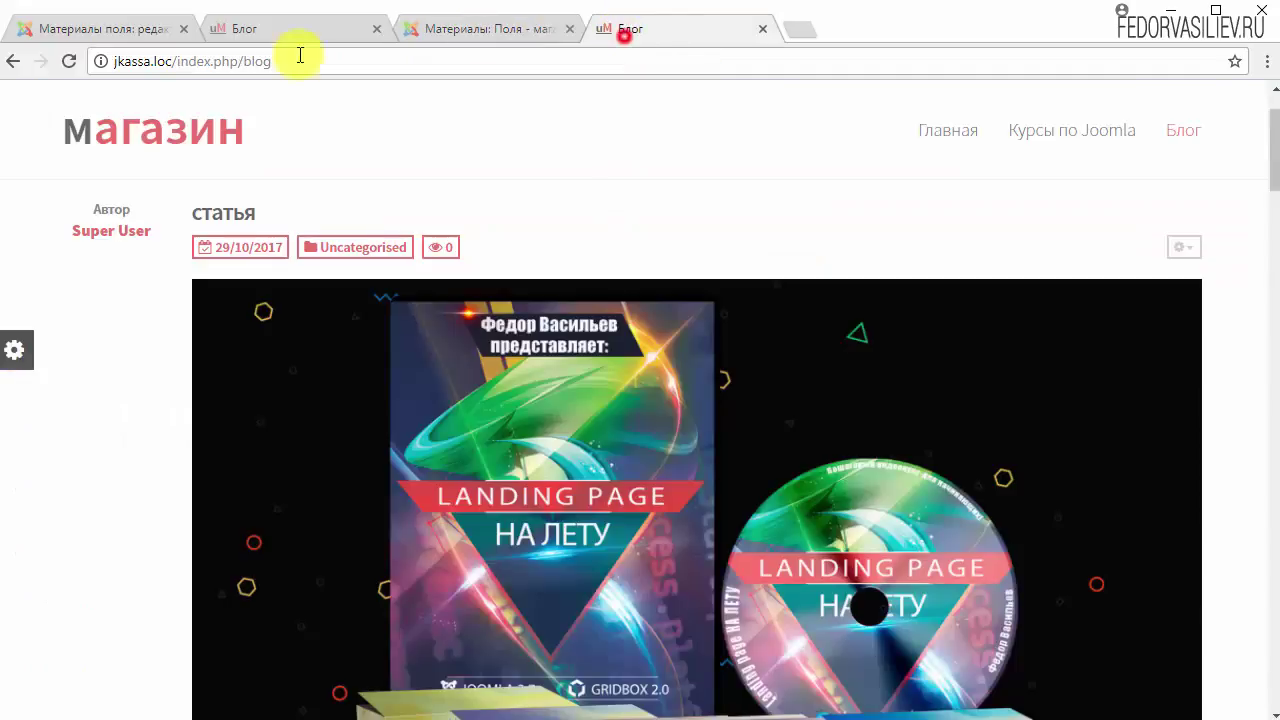
{"action": "left_click", "coordinate": [60, 60]}
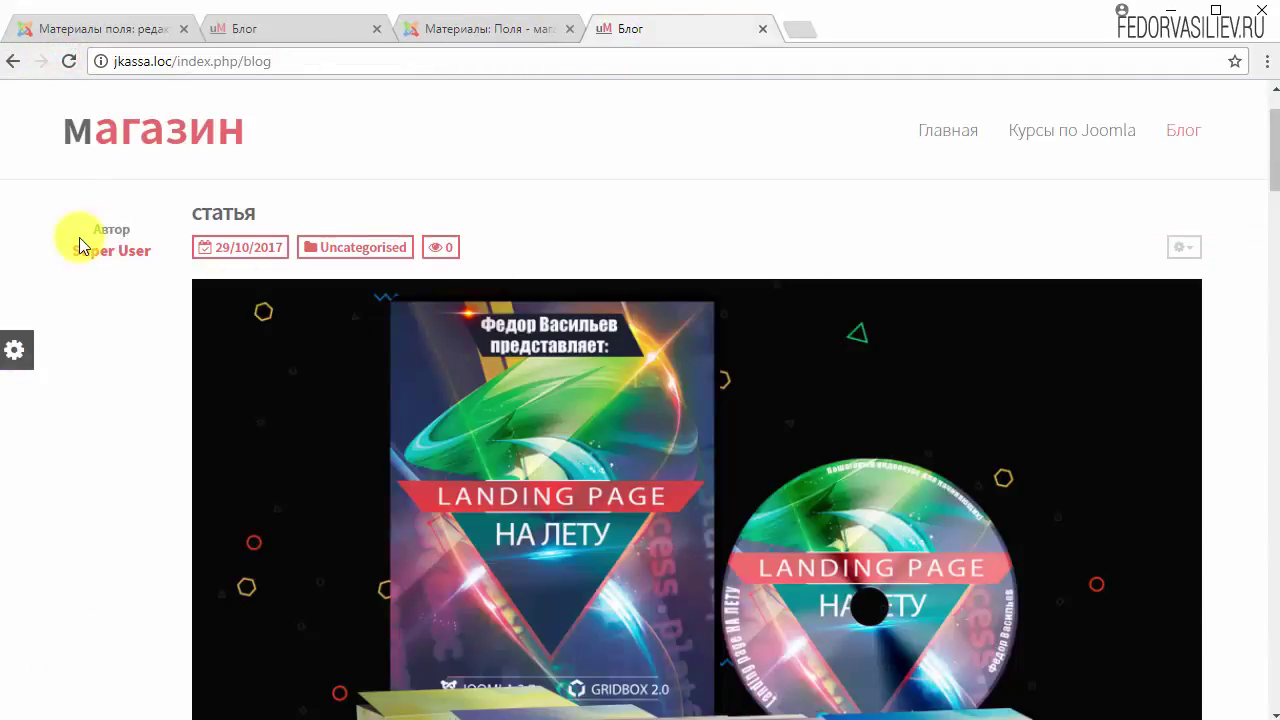
{"action": "scroll", "coordinate": [133, 332], "scroll_direction": "down", "scroll_amount": 2}
{"action": "scroll", "coordinate": [133, 332], "scroll_direction": "down", "scroll_amount": 6}
{"action": "scroll", "coordinate": [651, 437], "scroll_direction": "up", "scroll_amount": 2}
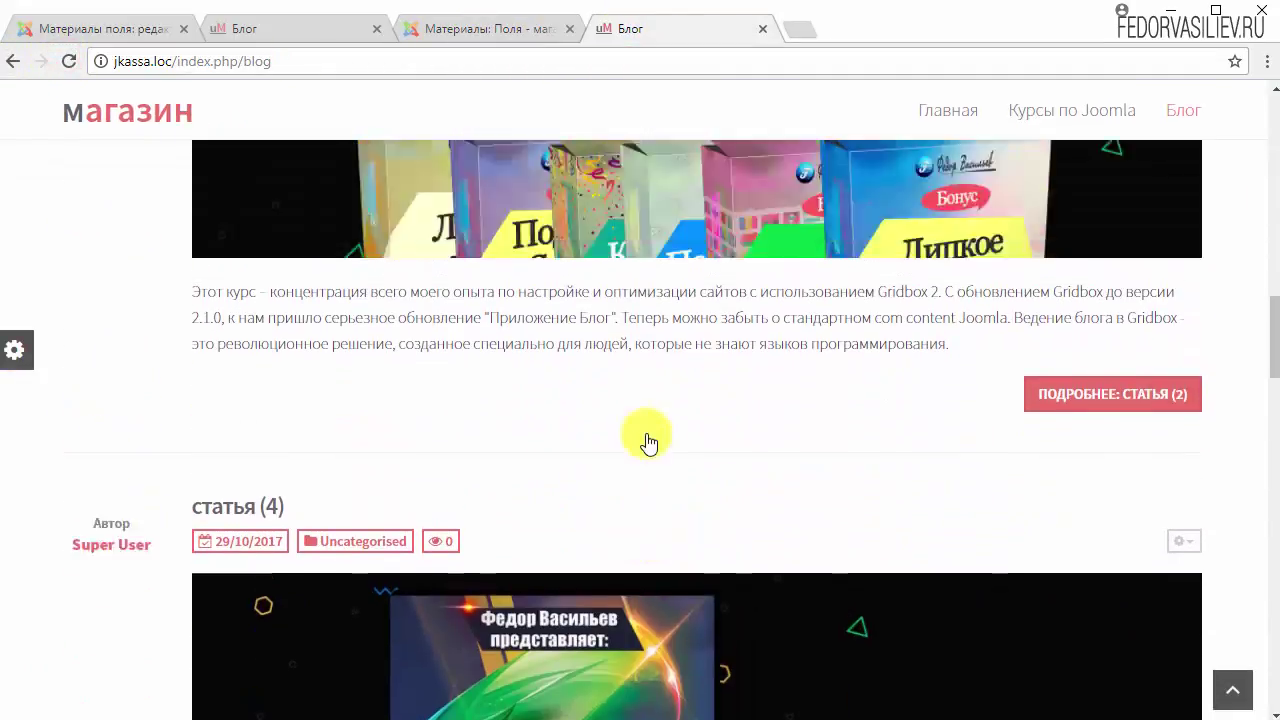
- Set the Аватар field of the article "статья" to the image ya2.png, then save and close the article
{"action": "left_click", "coordinate": [483, 30]}
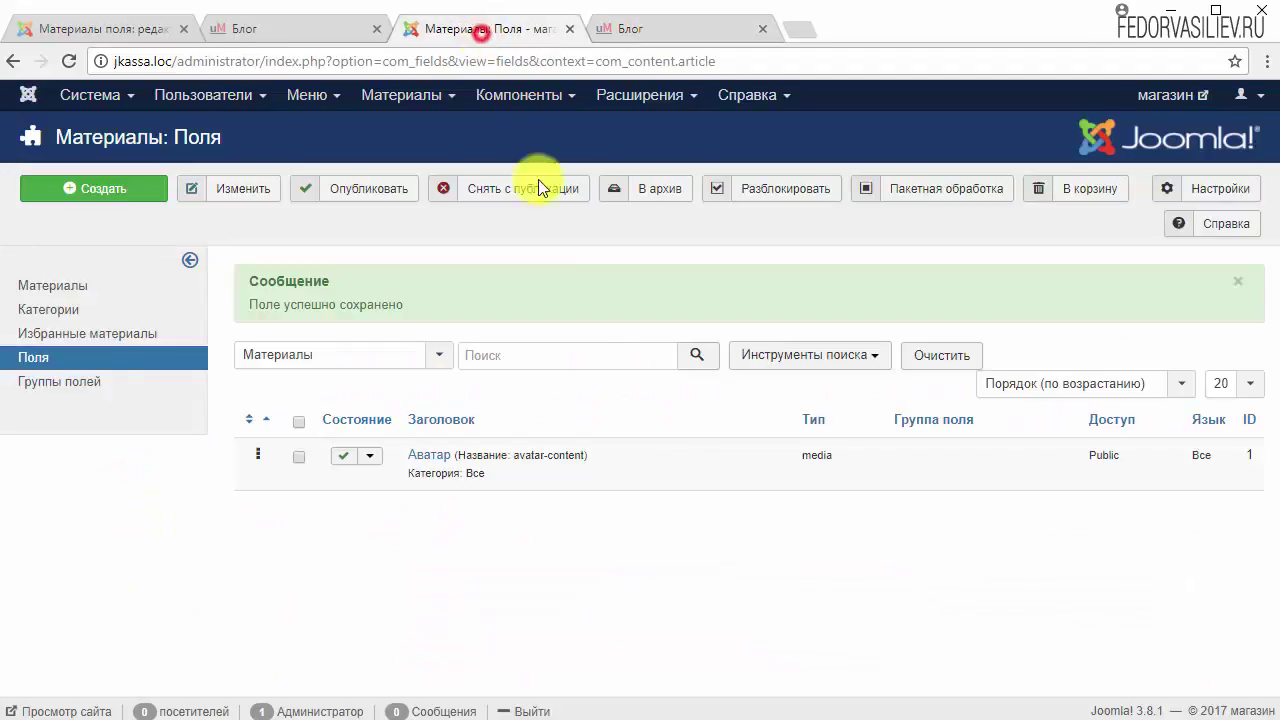
{"action": "left_click", "coordinate": [81, 285]}
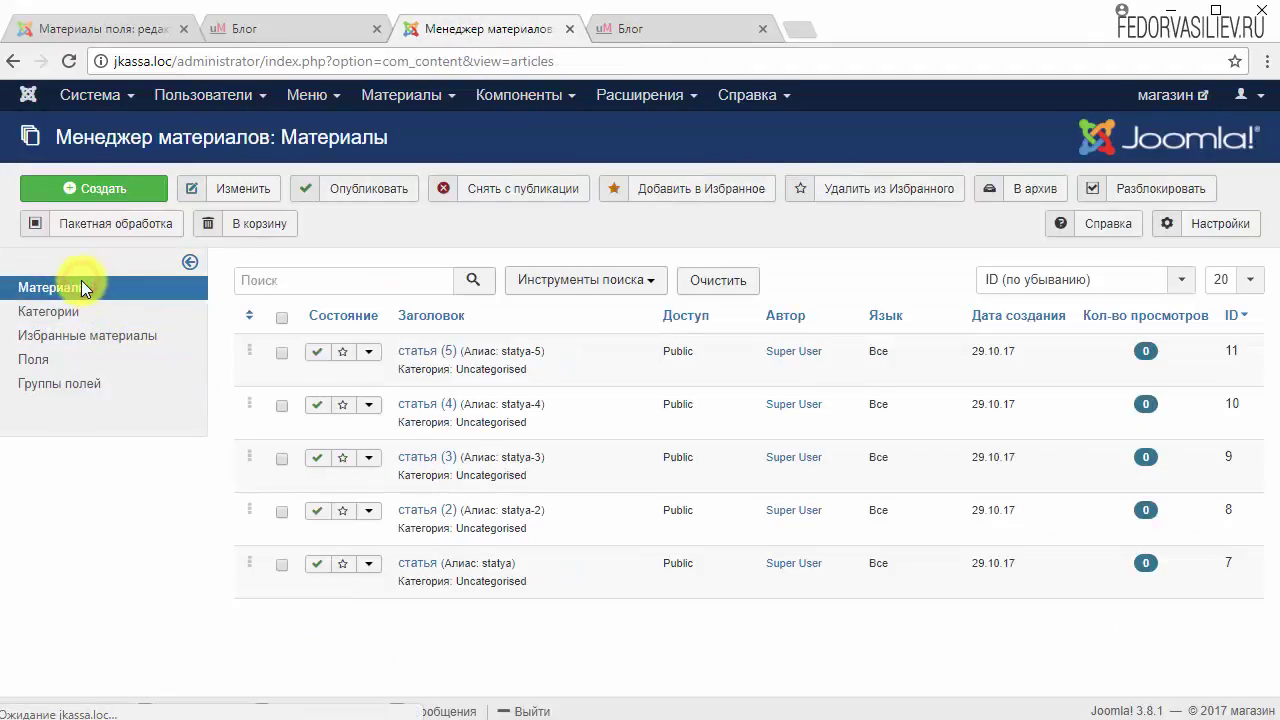
{"action": "left_click", "coordinate": [420, 566]}
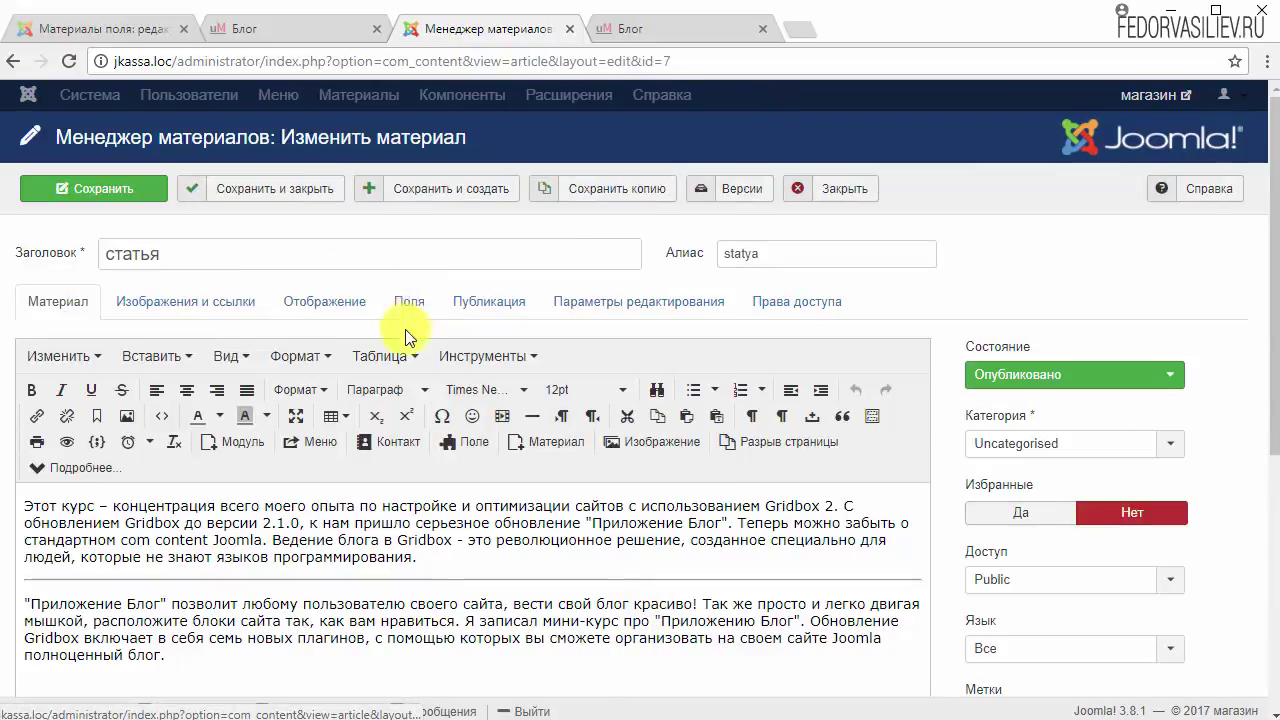
{"action": "left_click", "coordinate": [409, 310]}
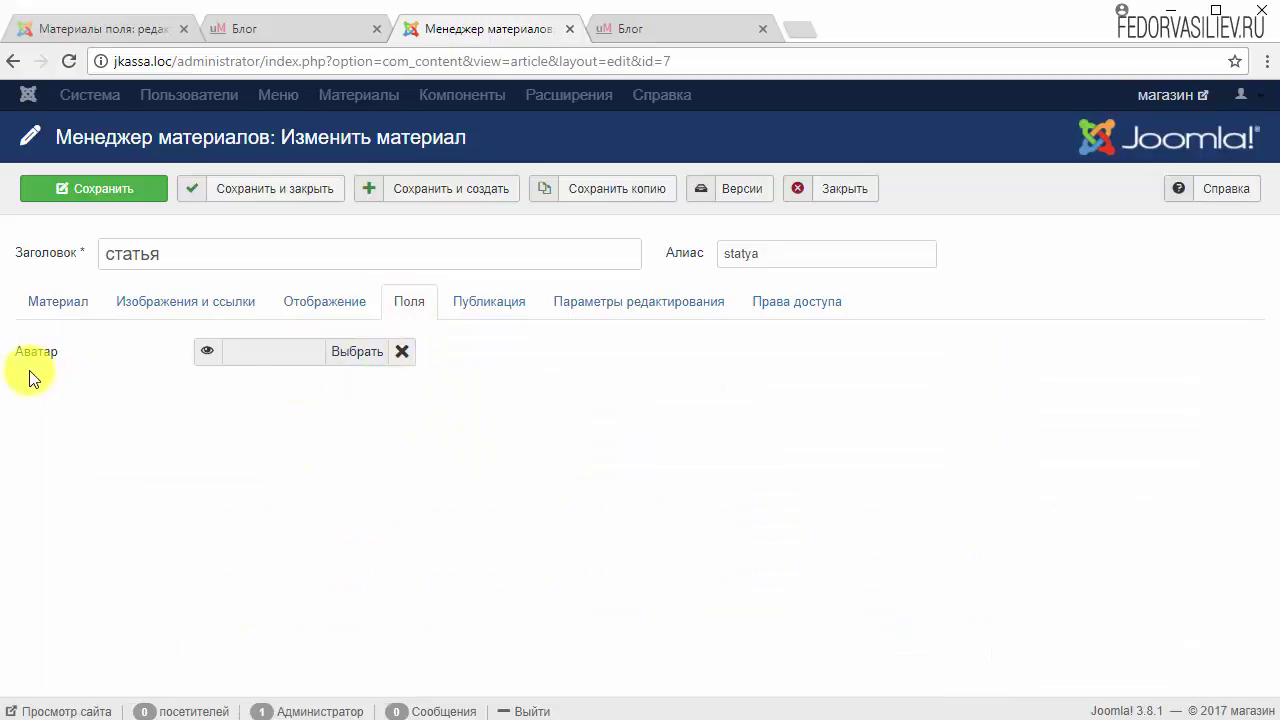
{"action": "left_click", "coordinate": [340, 353]}
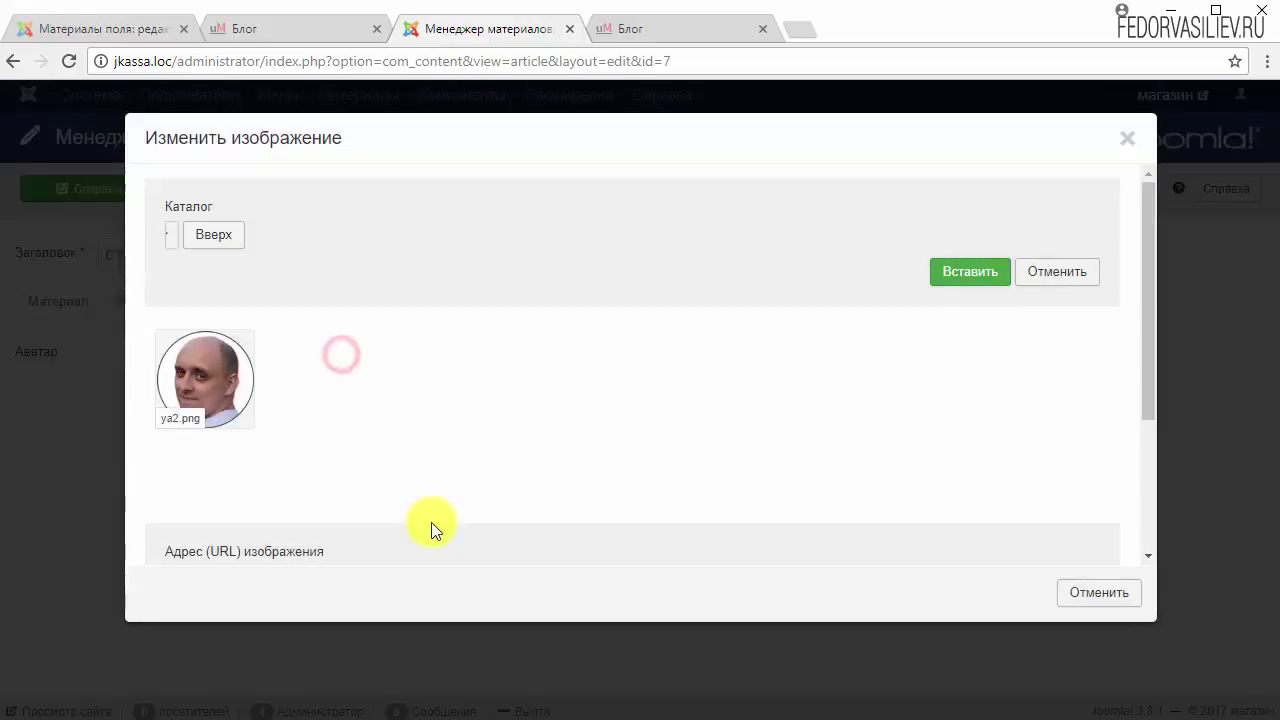
{"action": "left_click", "coordinate": [172, 388]}
{"action": "left_click", "coordinate": [966, 268]}
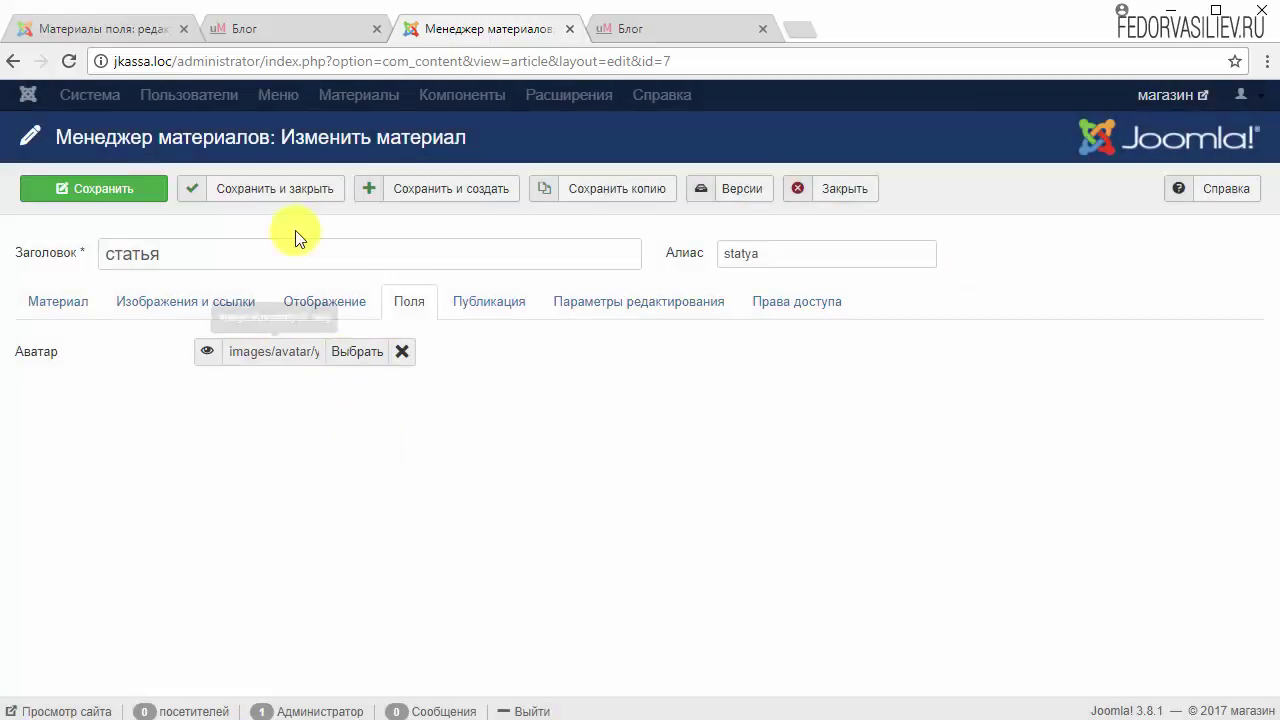
{"action": "left_click", "coordinate": [268, 187]}
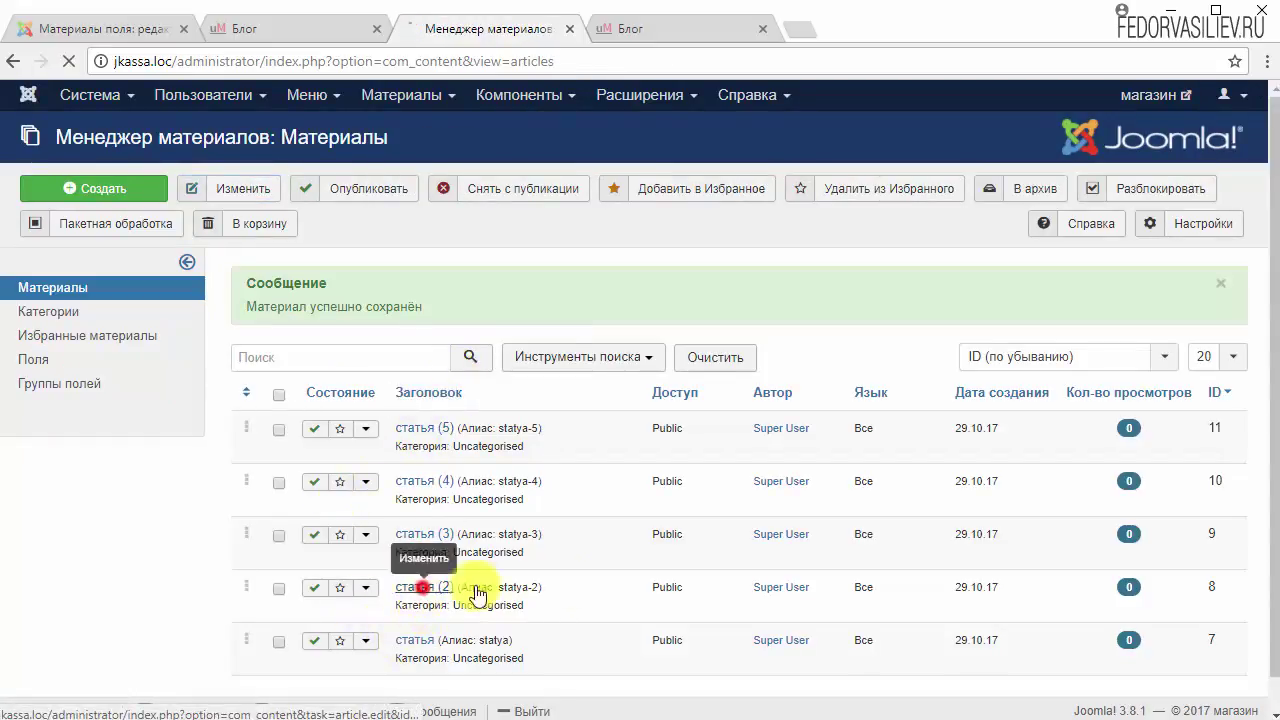
- Assign ya2.png as the Аватар image of the article "статья (2)", then save and close it
{"action": "left_click", "coordinate": [428, 587]}
{"action": "left_click", "coordinate": [396, 313]}
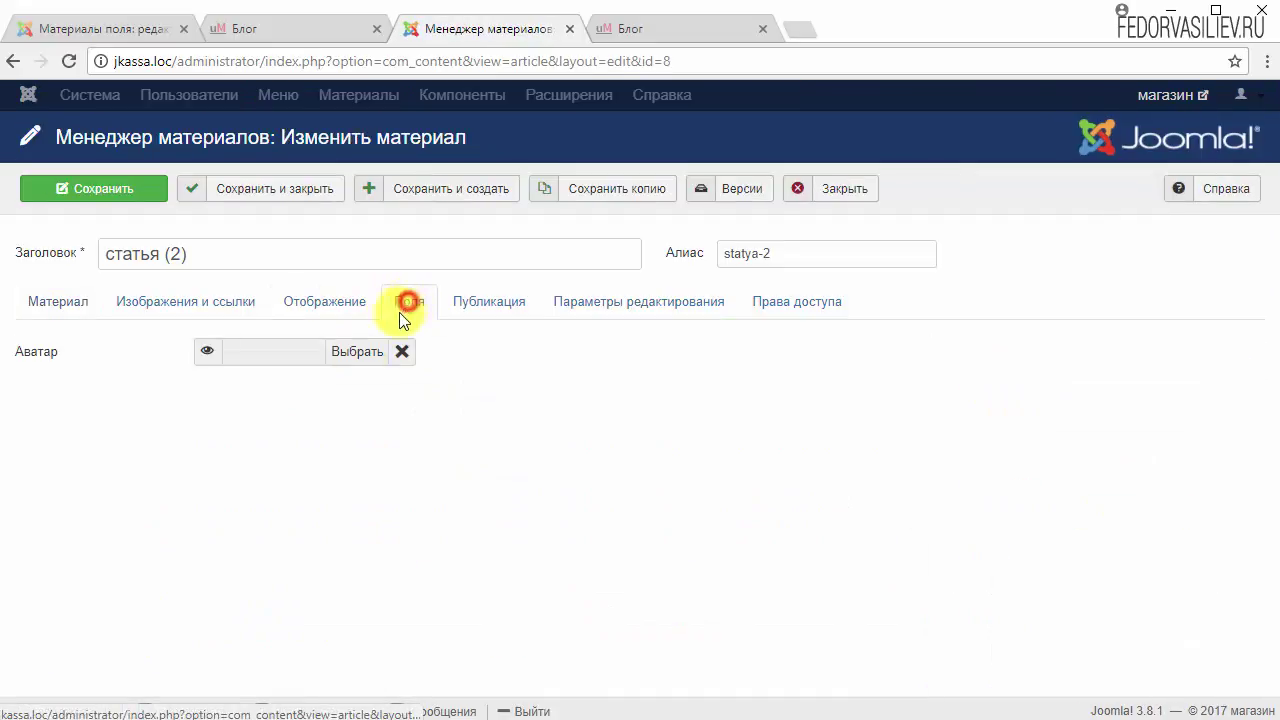
{"action": "left_click", "coordinate": [360, 354]}
{"action": "left_click", "coordinate": [201, 388]}
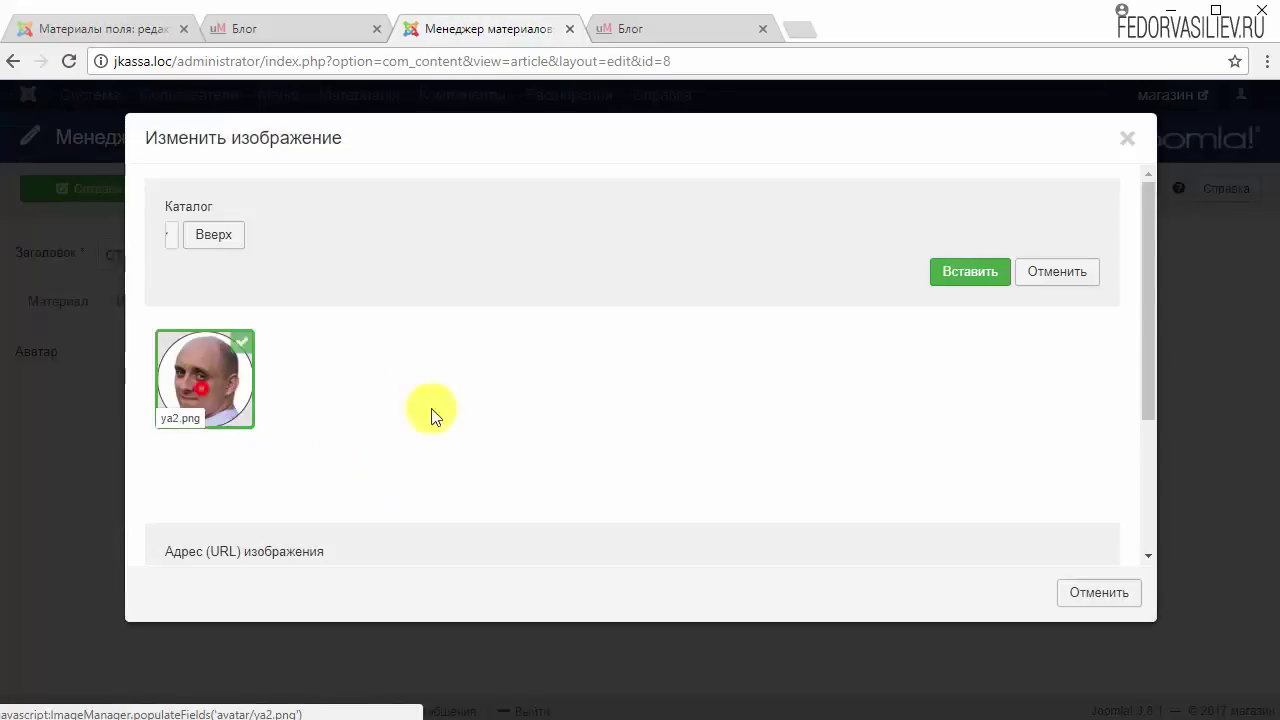
{"action": "left_click", "coordinate": [970, 275]}
{"action": "left_click", "coordinate": [293, 188]}
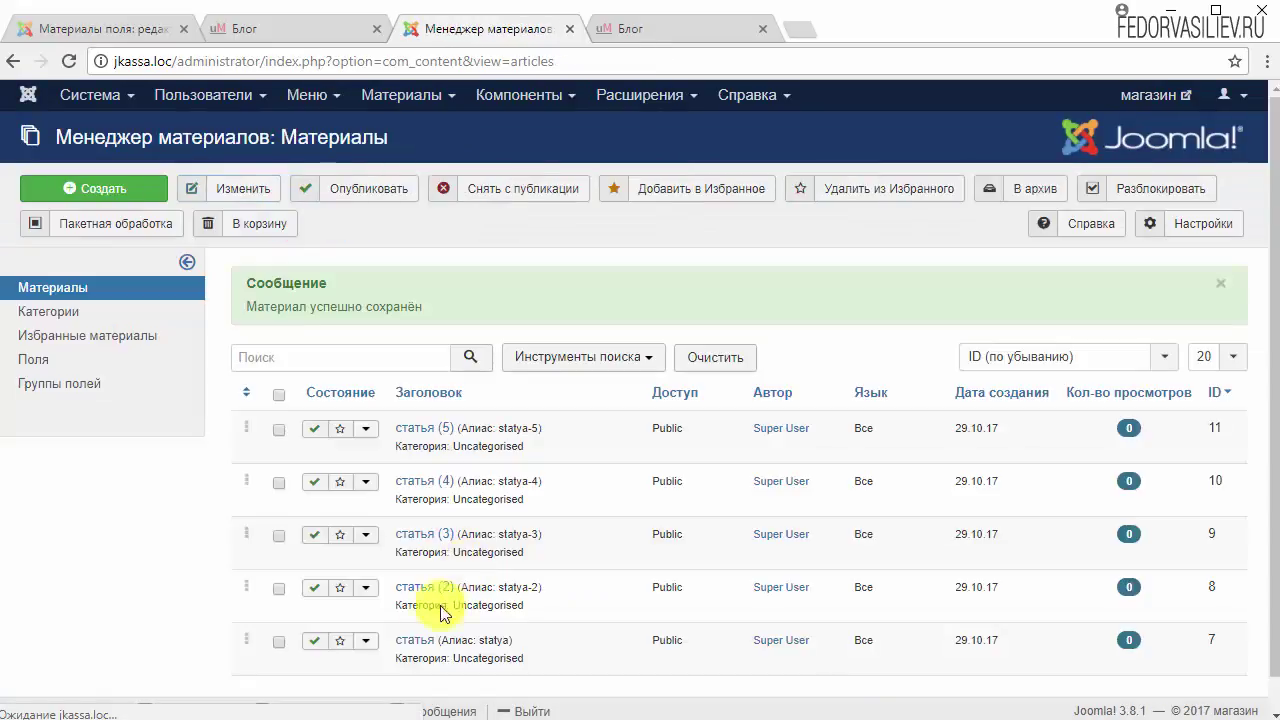
- Examine the author avatars beside all the articles on the store's blog page
{"action": "key", "text": "ctrl+Tab"}
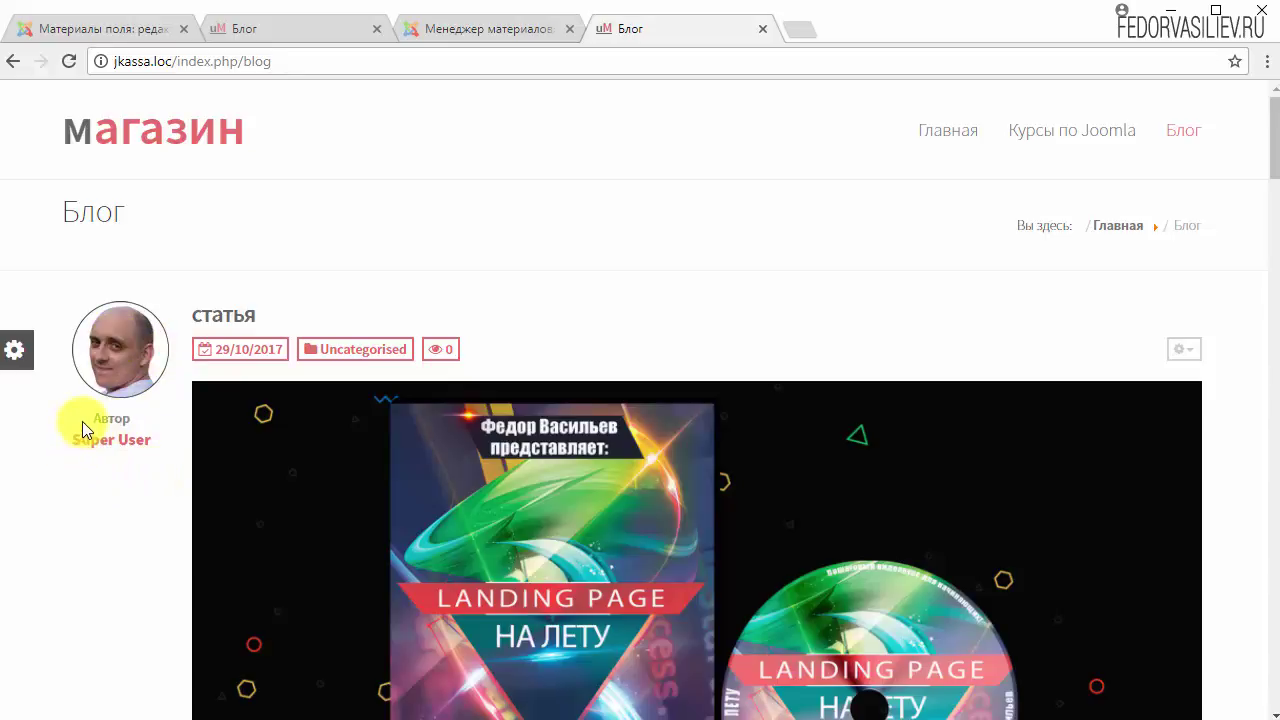
{"action": "left_click_drag", "start_coordinate": [95, 418], "coordinate": [128, 440]}
{"action": "scroll", "coordinate": [103, 300], "scroll_direction": "down", "scroll_amount": 1}
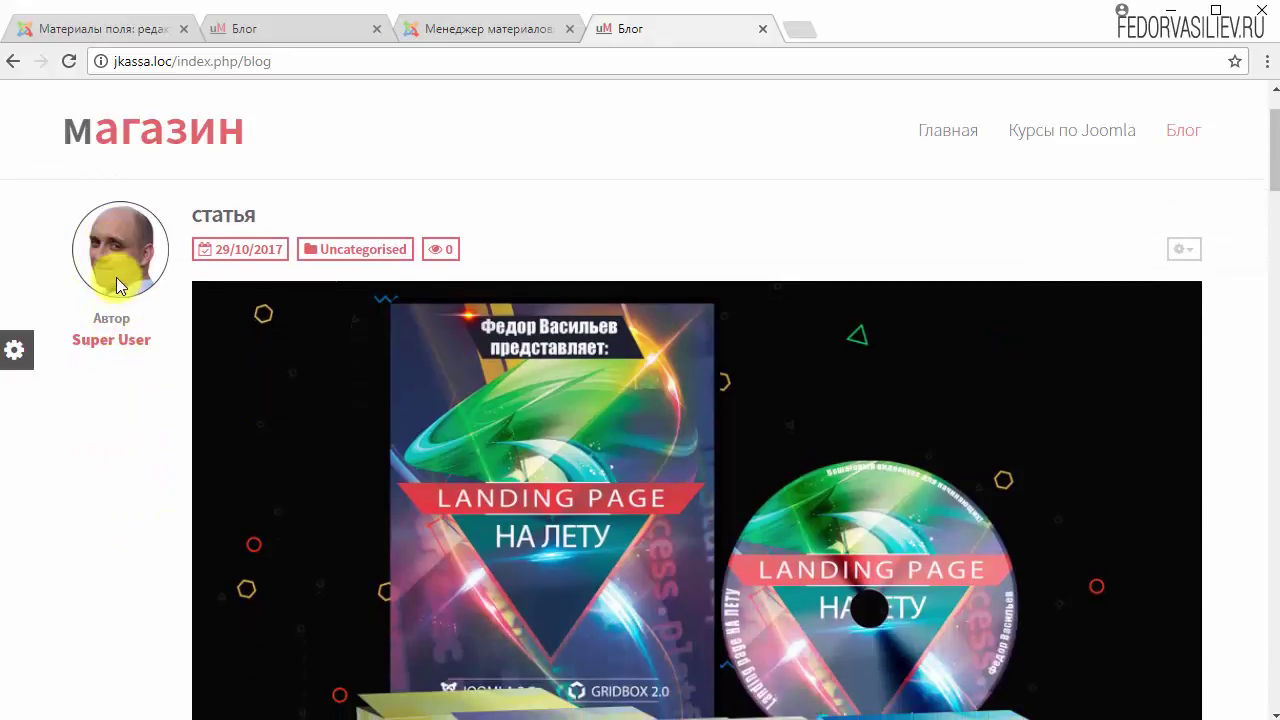
{"action": "scroll", "coordinate": [153, 323], "scroll_direction": "down", "scroll_amount": 1}
{"action": "scroll", "coordinate": [155, 323], "scroll_direction": "down", "scroll_amount": 7}
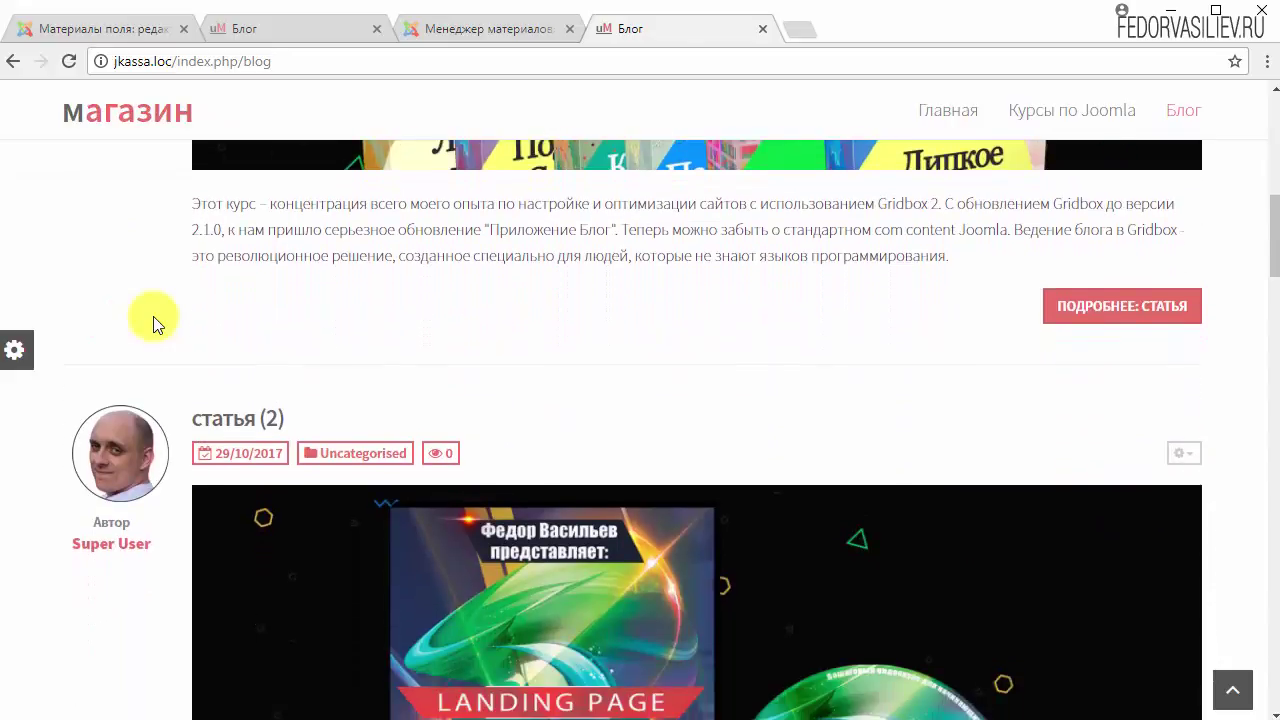
{"action": "scroll", "coordinate": [145, 325], "scroll_direction": "down", "scroll_amount": 12}
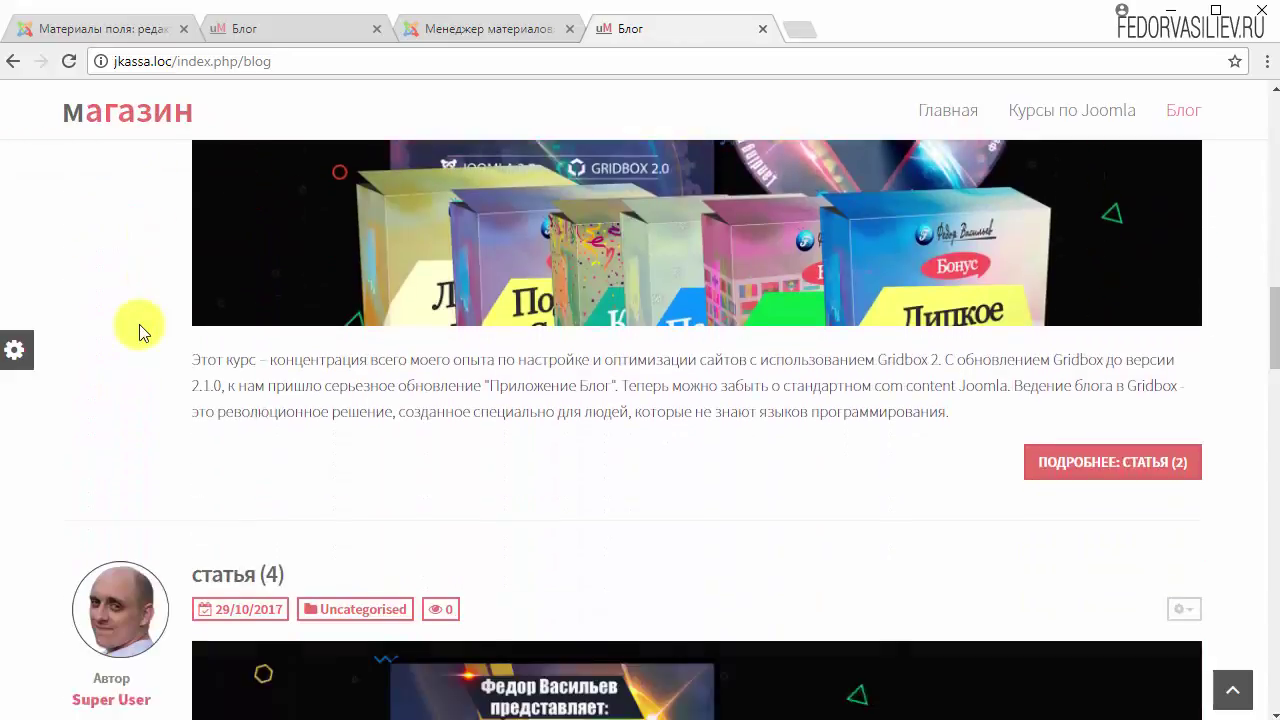
{"action": "scroll", "coordinate": [160, 348], "scroll_direction": "down", "scroll_amount": 5}
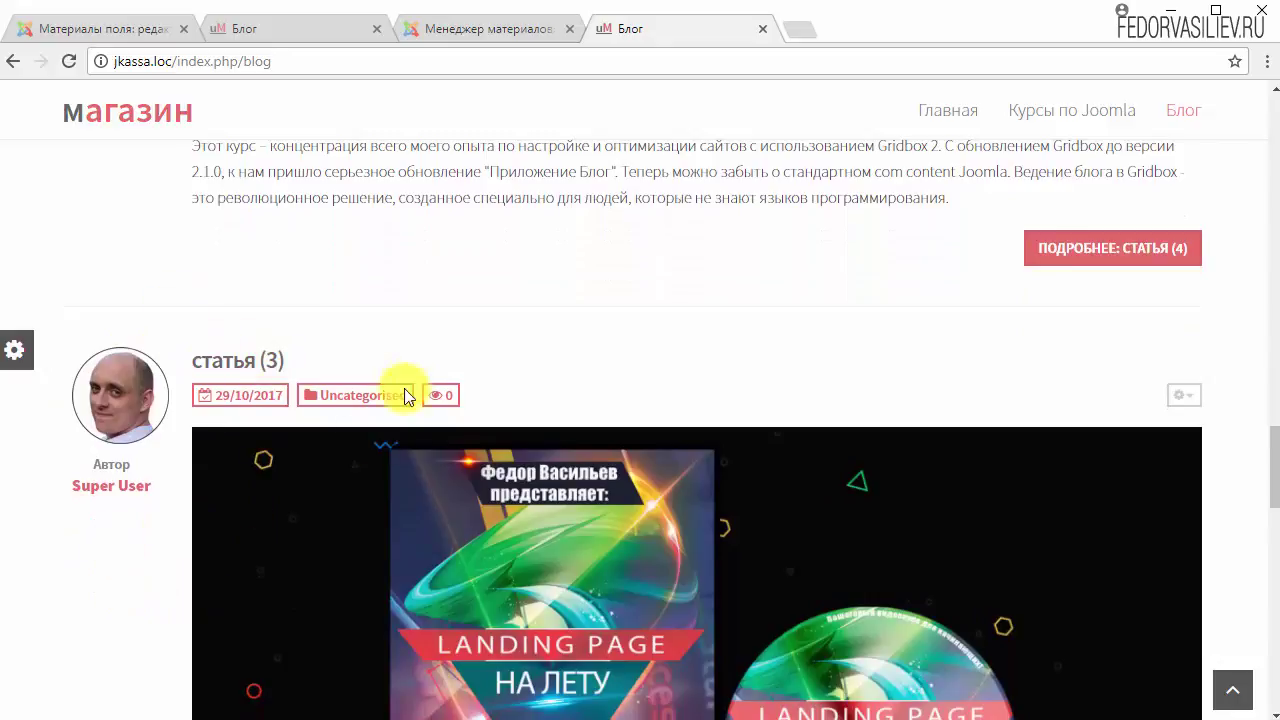
{"action": "scroll", "coordinate": [297, 509], "scroll_direction": "down", "scroll_amount": 10}
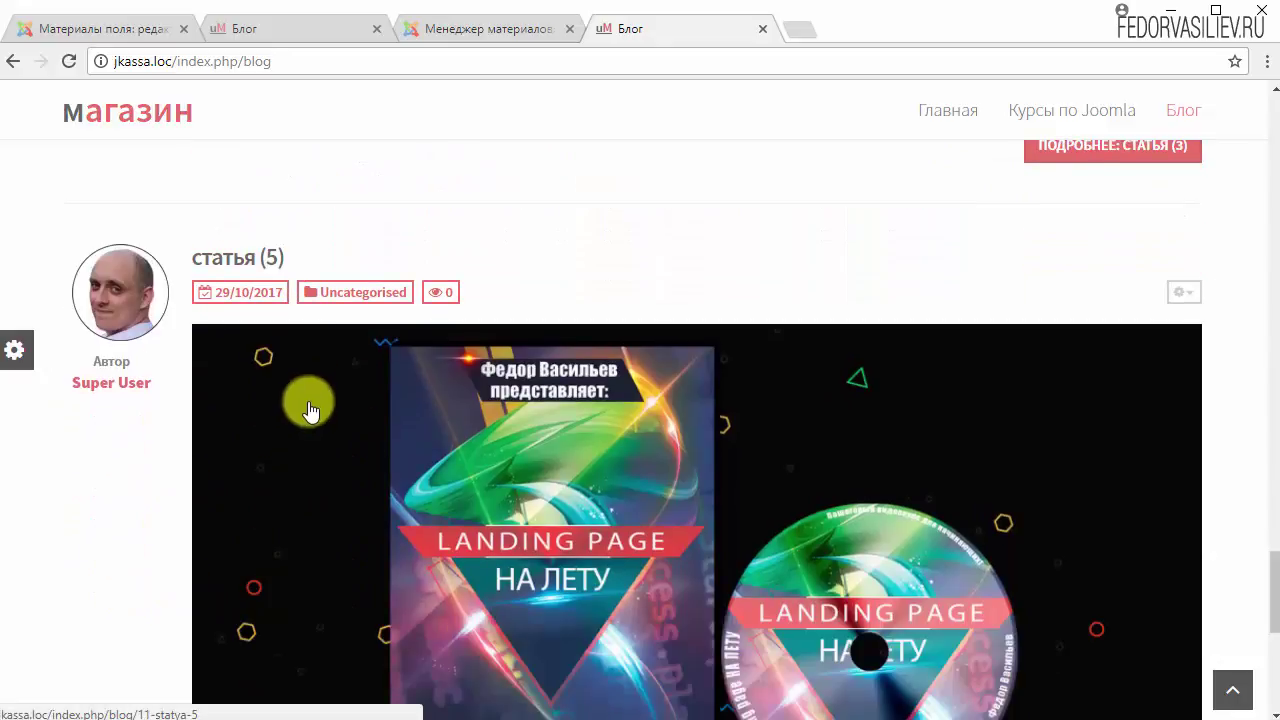
{"action": "scroll", "coordinate": [306, 409], "scroll_direction": "down", "scroll_amount": 5}
{"action": "scroll", "coordinate": [500, 340], "scroll_direction": "up", "scroll_amount": 20}
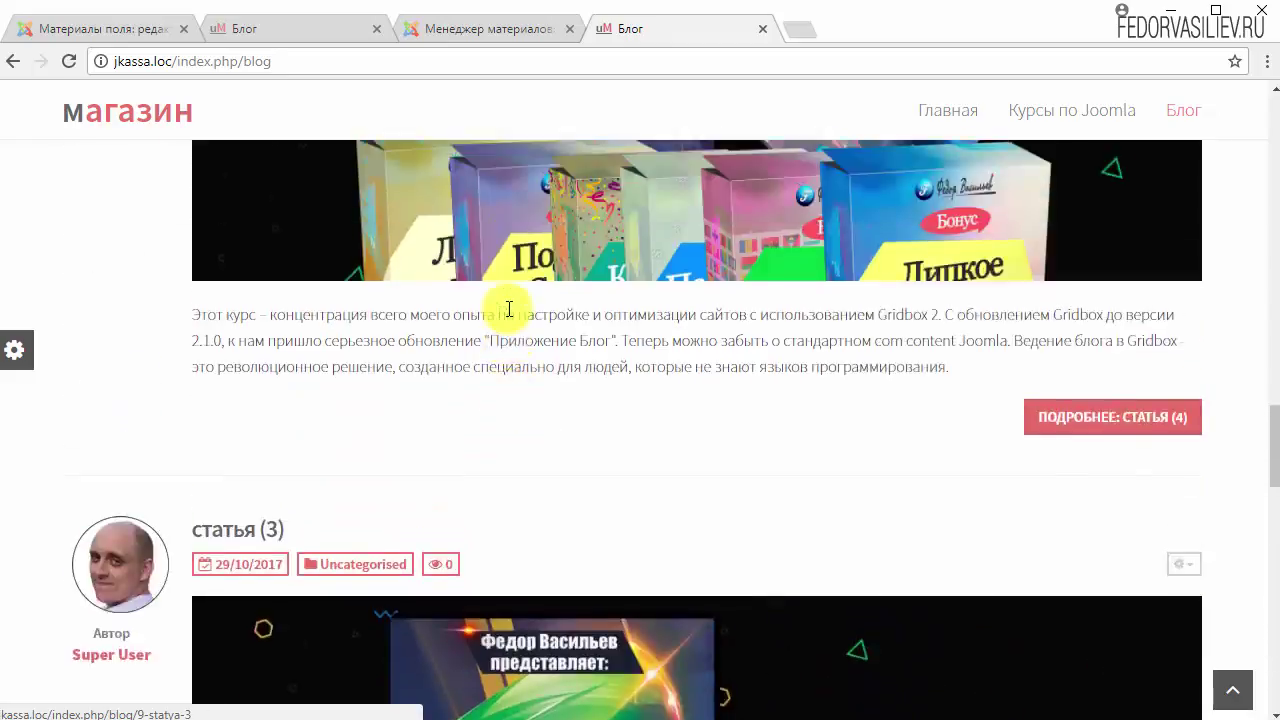
{"action": "scroll", "coordinate": [490, 370], "scroll_direction": "up", "scroll_amount": 15}
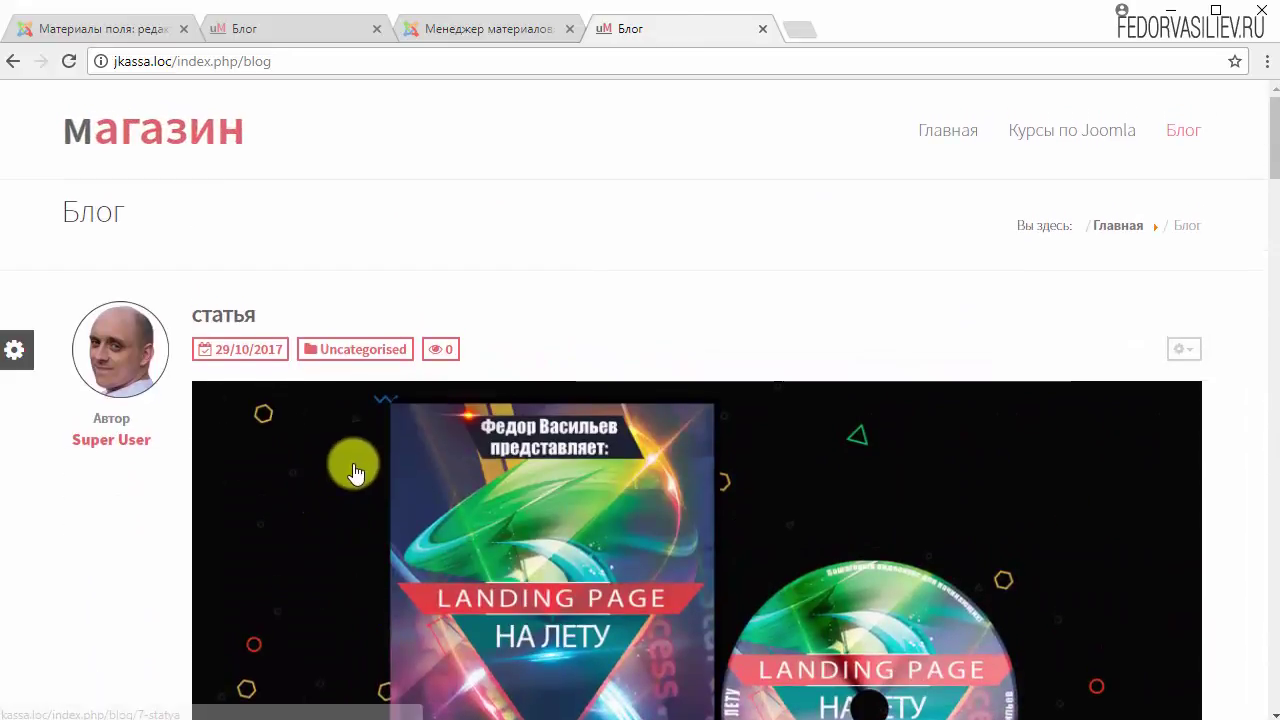
- Set the image class of the Аватар article field to "img-responsive img-circle", then save and close the field
{"action": "left_click", "coordinate": [490, 30]}
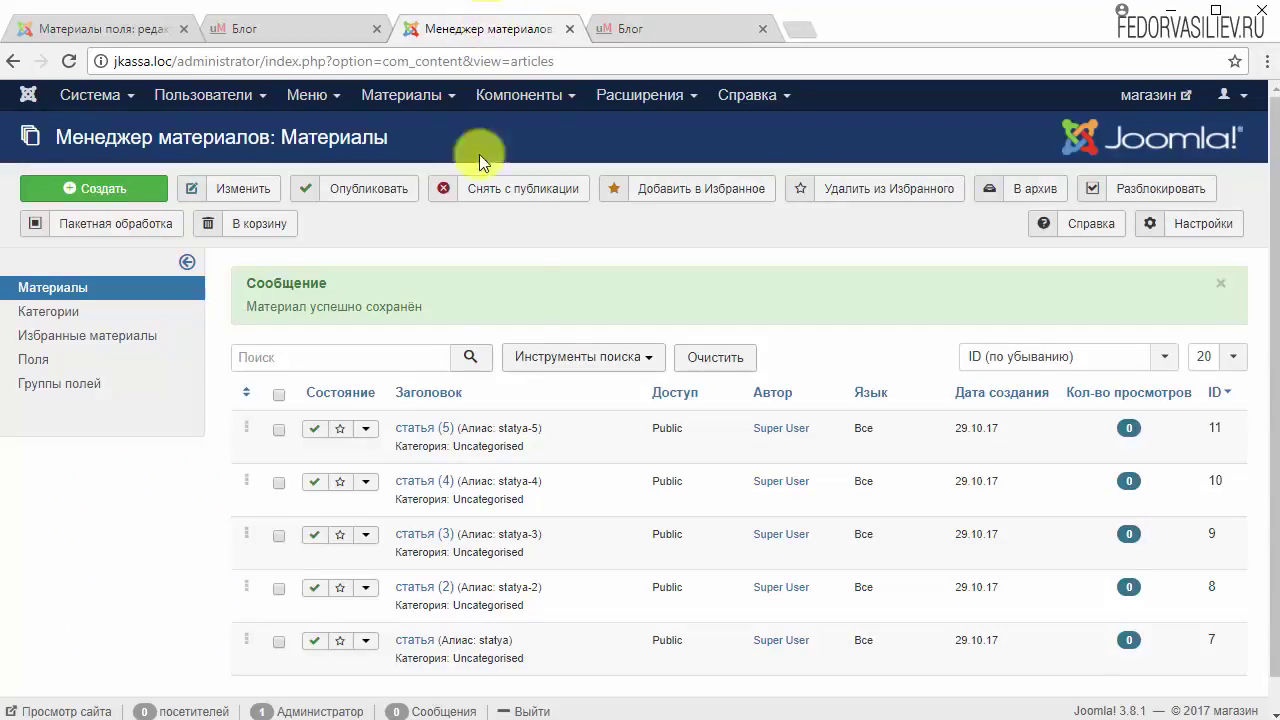
{"action": "left_click", "coordinate": [32, 359]}
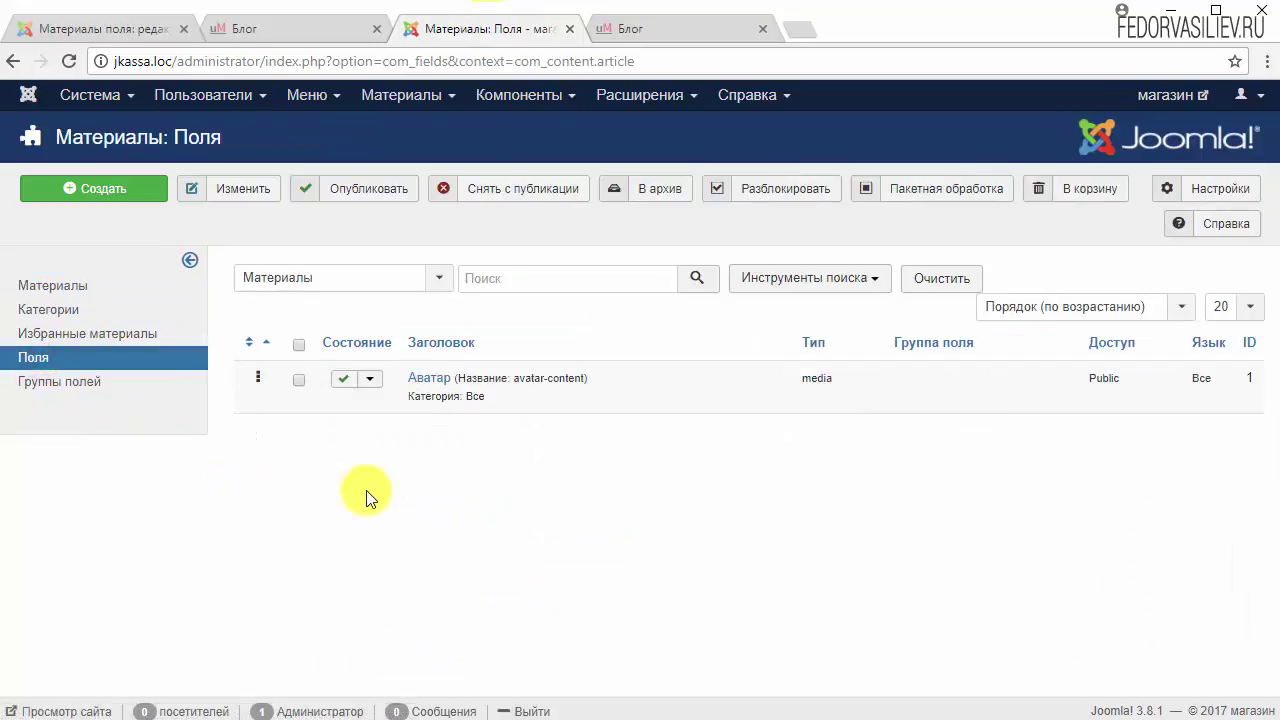
{"action": "left_click", "coordinate": [428, 379]}
{"action": "scroll", "coordinate": [590, 405], "scroll_direction": "down", "scroll_amount": 2}
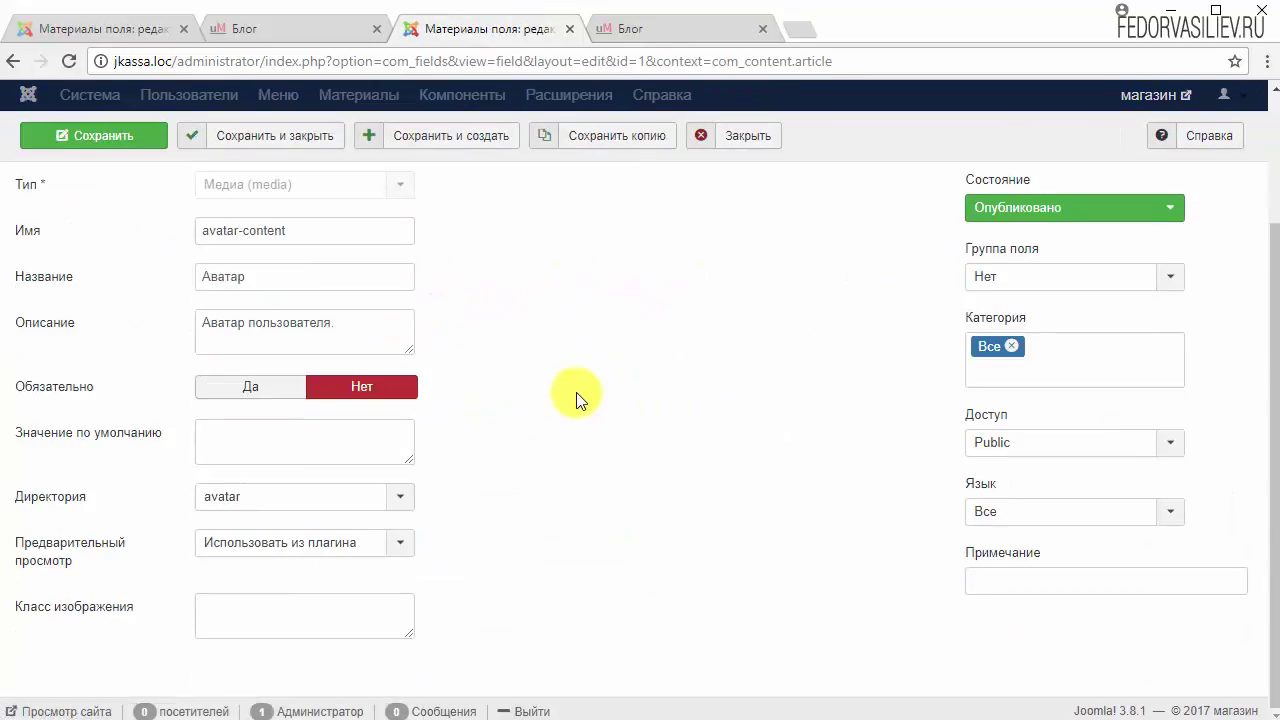
{"action": "right_click", "coordinate": [249, 616]}
{"action": "left_click", "coordinate": [320, 711]}
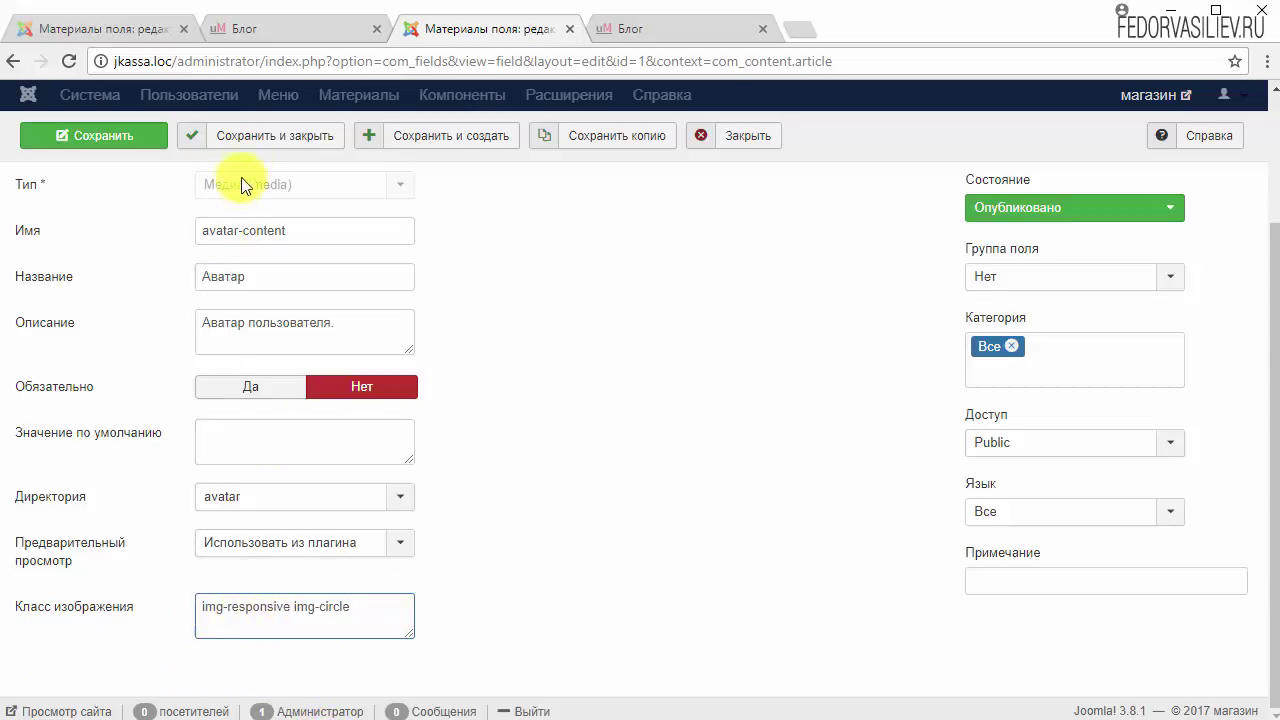
{"action": "left_click", "coordinate": [253, 136]}
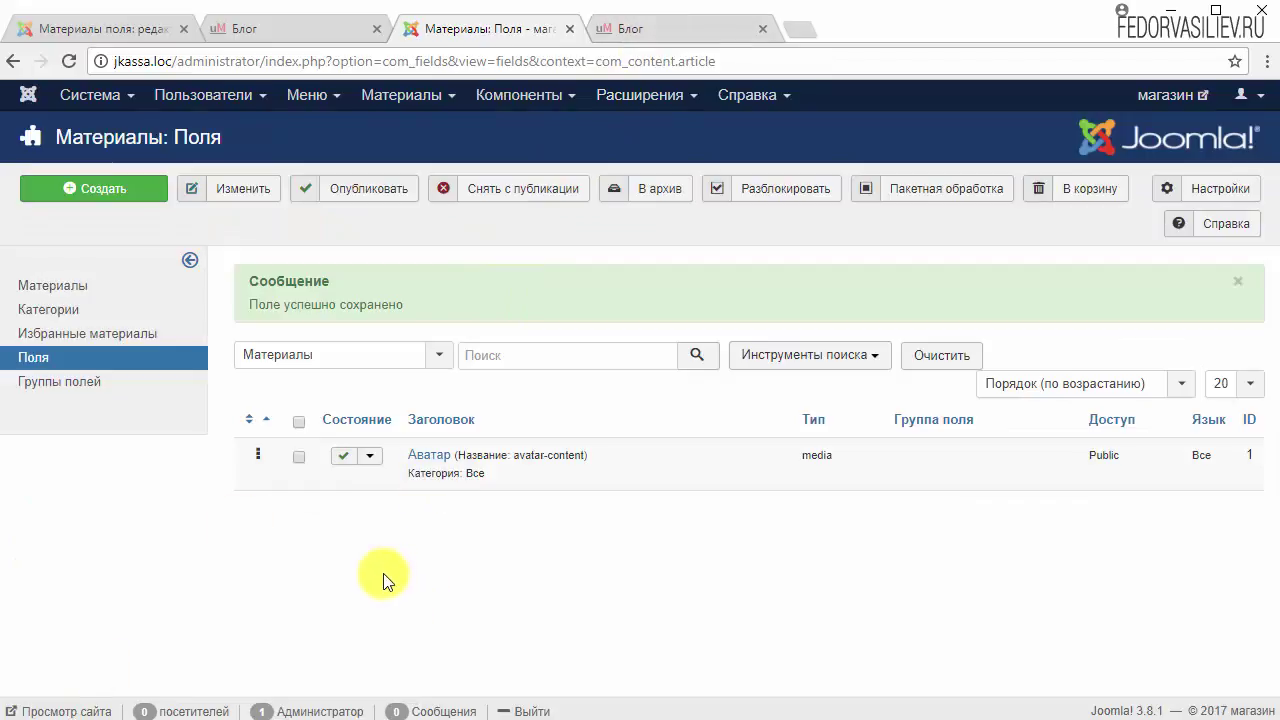
- Reload the blog page and check how the author avatars are displayed with the new image class
{"action": "left_click", "coordinate": [647, 29]}
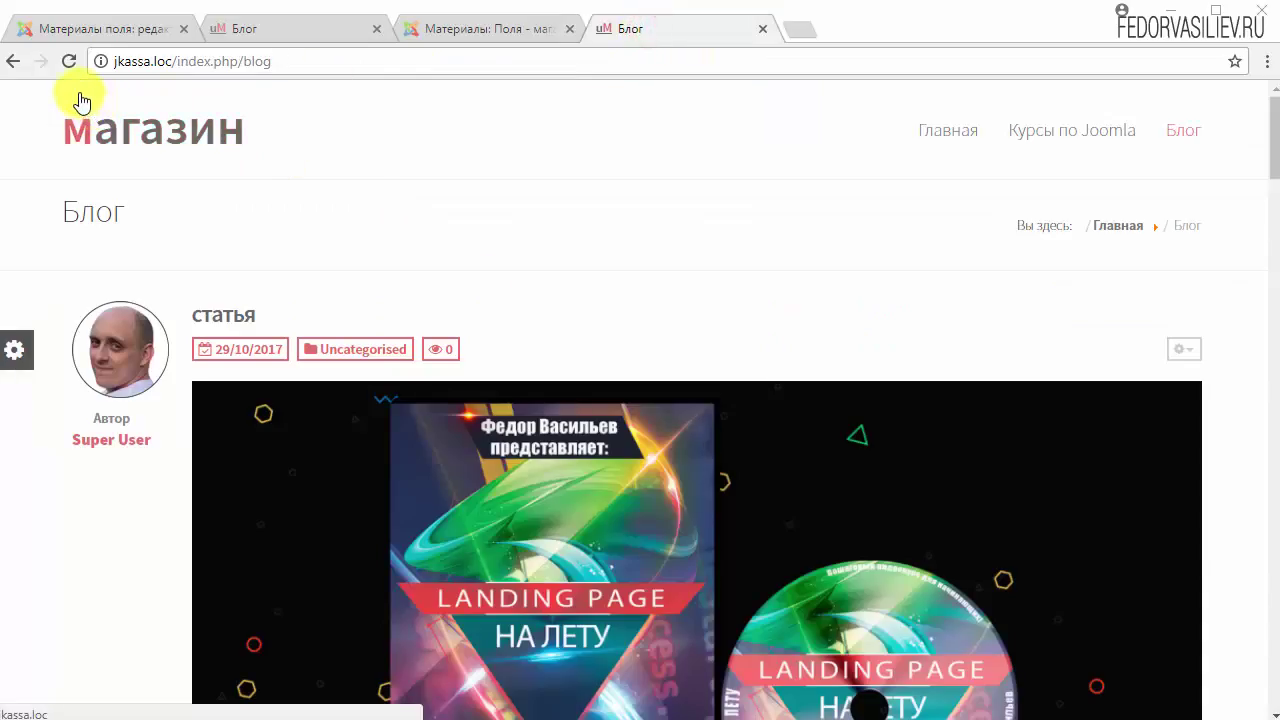
{"action": "left_click", "coordinate": [66, 62]}
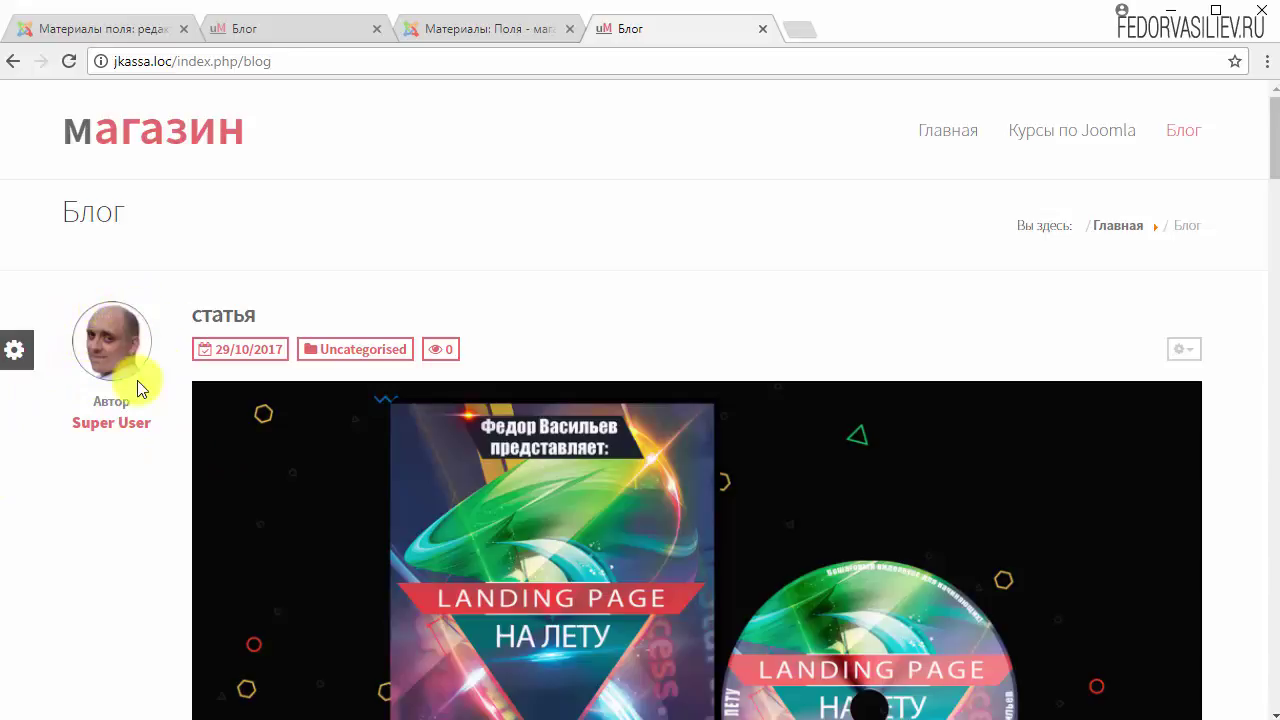
{"action": "left_click_drag", "start_coordinate": [77, 400], "coordinate": [152, 423]}
{"action": "scroll", "coordinate": [171, 423], "scroll_direction": "down", "scroll_amount": 10}
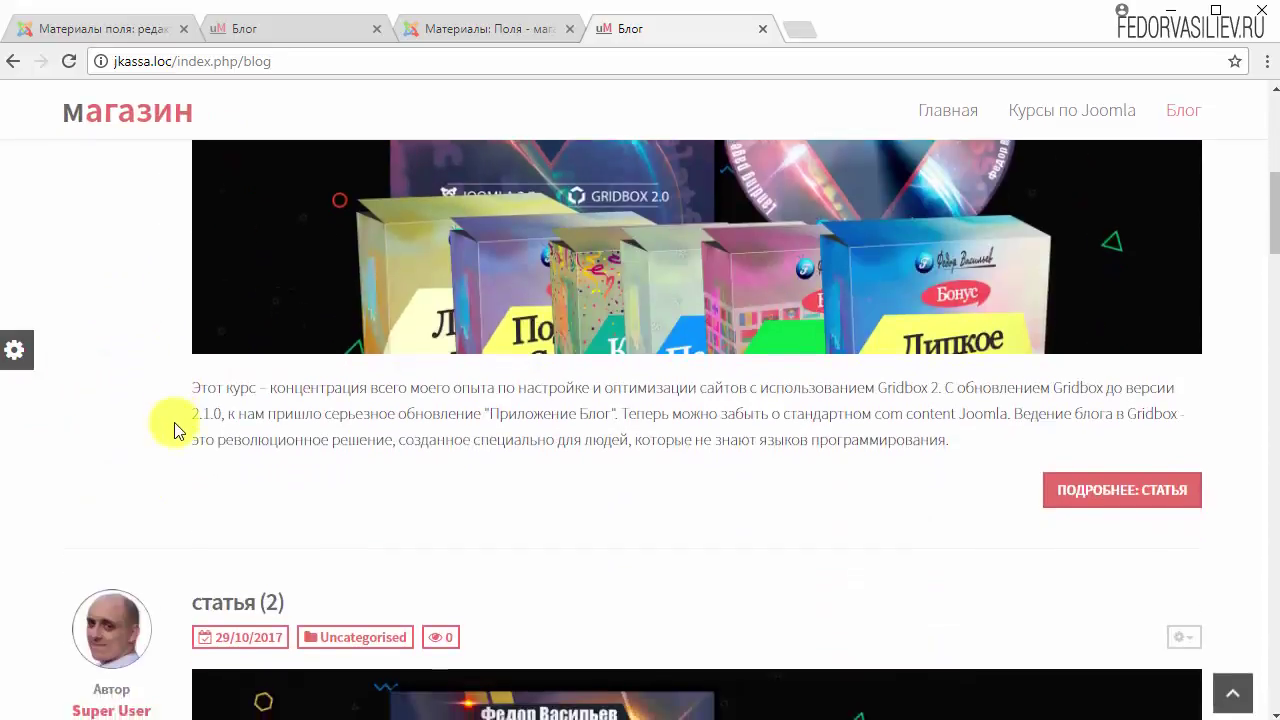
{"action": "scroll", "coordinate": [357, 414], "scroll_direction": "down", "scroll_amount": 15}
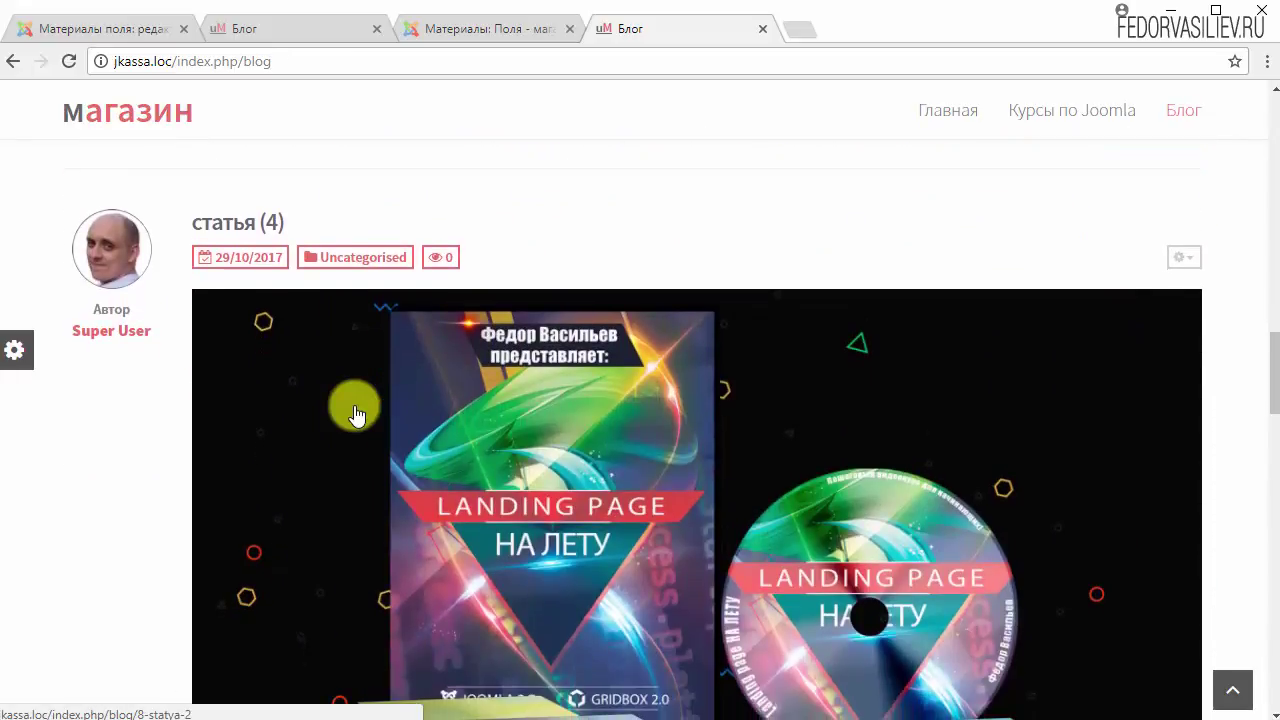
{"action": "scroll", "coordinate": [357, 414], "scroll_direction": "up", "scroll_amount": 15}
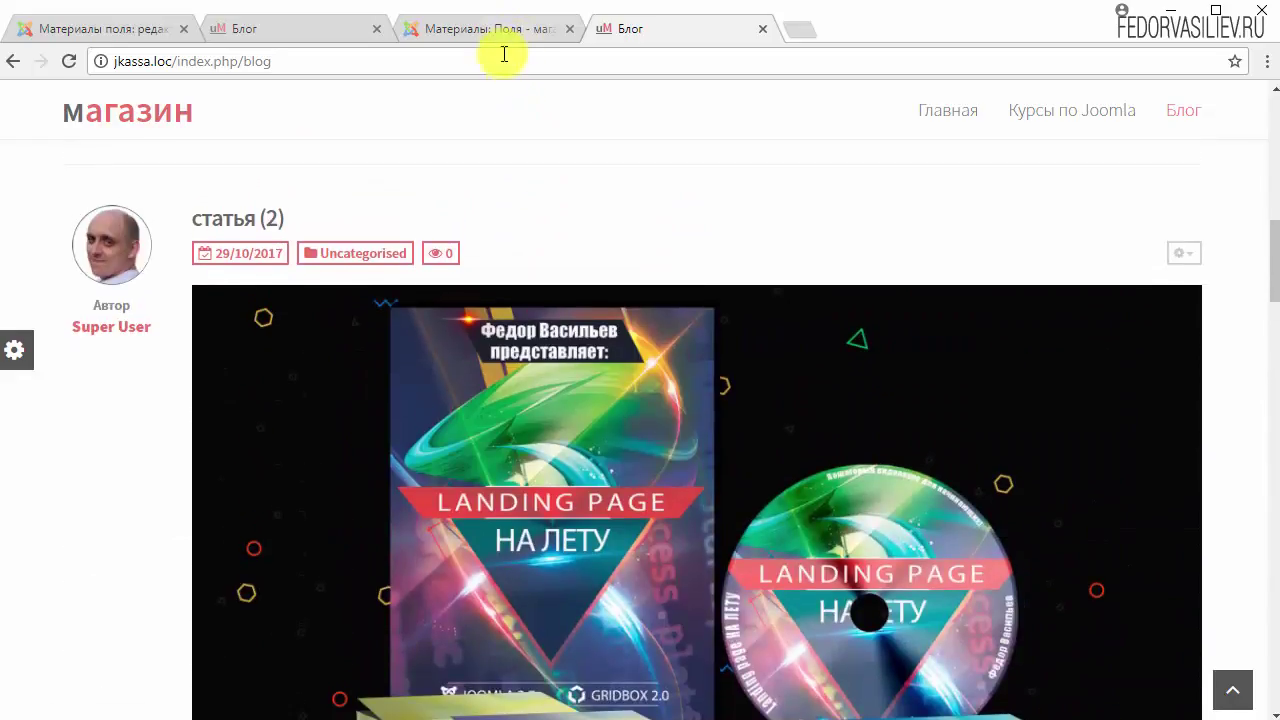
- Open the list of users in the site administration's user manager
{"action": "left_click", "coordinate": [490, 29]}
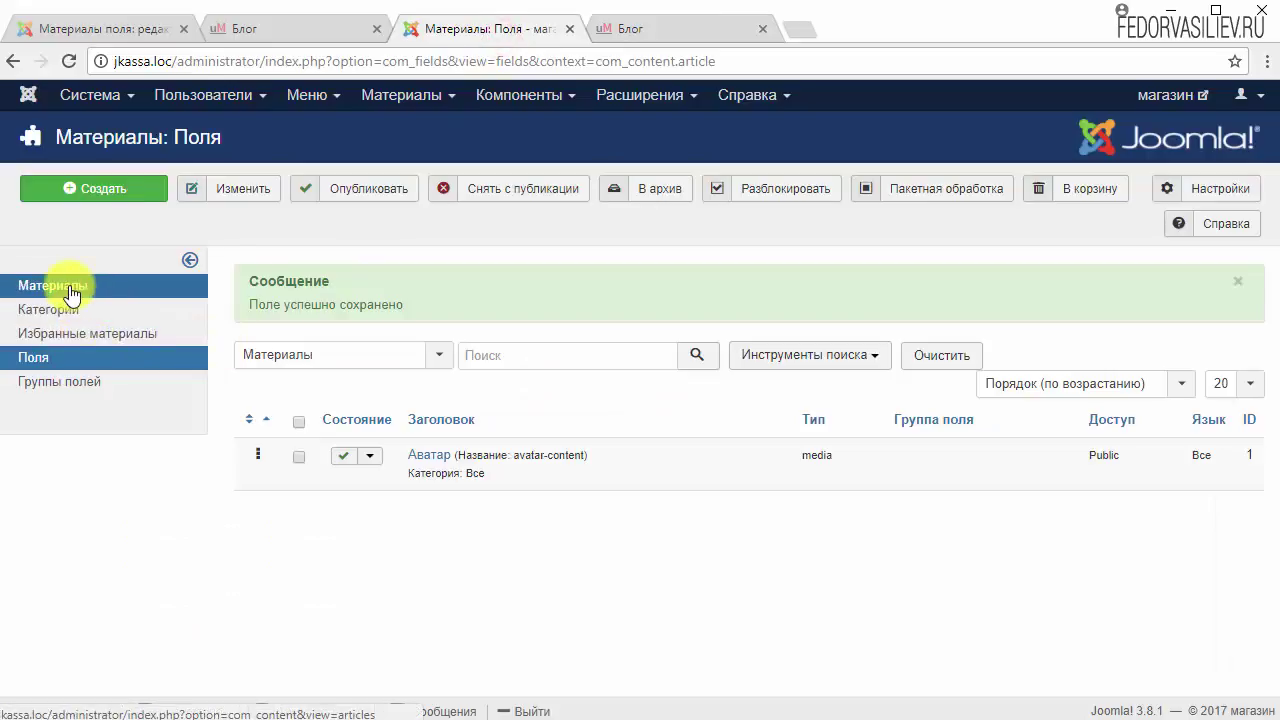
{"action": "left_click", "coordinate": [397, 97]}
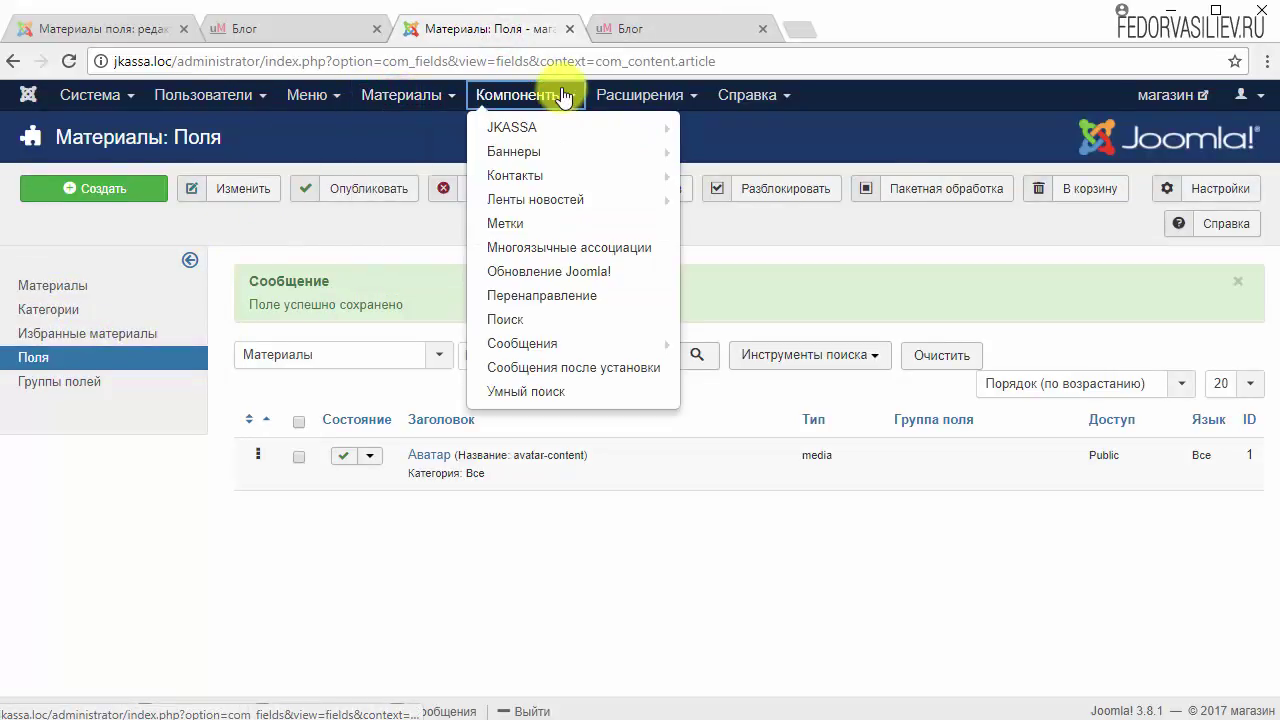
{"action": "mouse_move", "coordinate": [277, 97]}
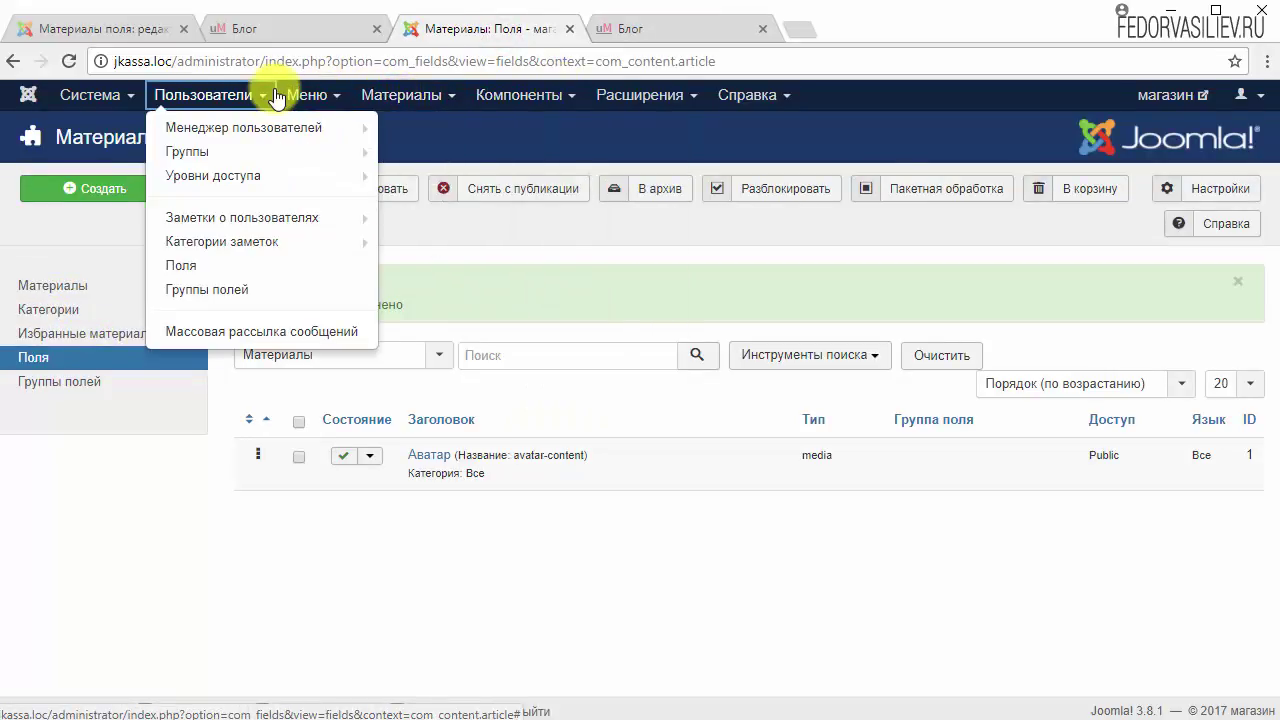
{"action": "left_click", "coordinate": [274, 137]}
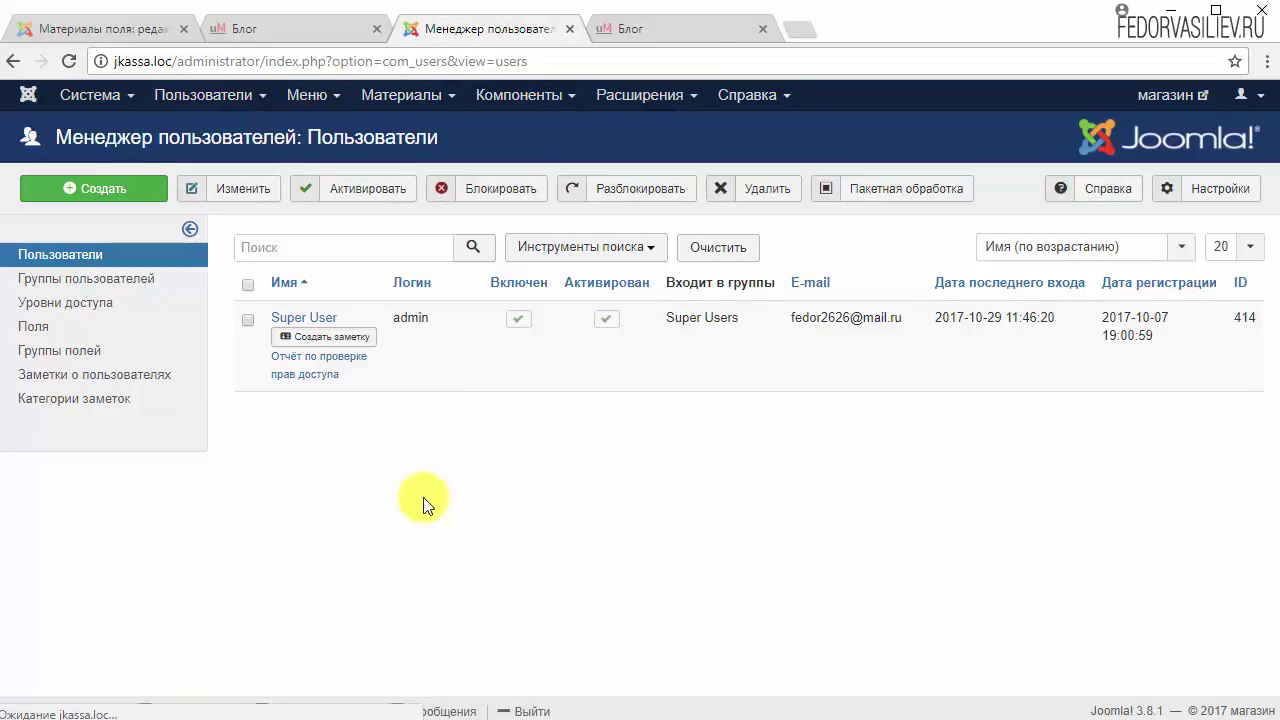
- Replace the Super User account's name with the author's name, save it, and check the author line on the reloaded blog page
{"action": "left_click", "coordinate": [318, 318]}
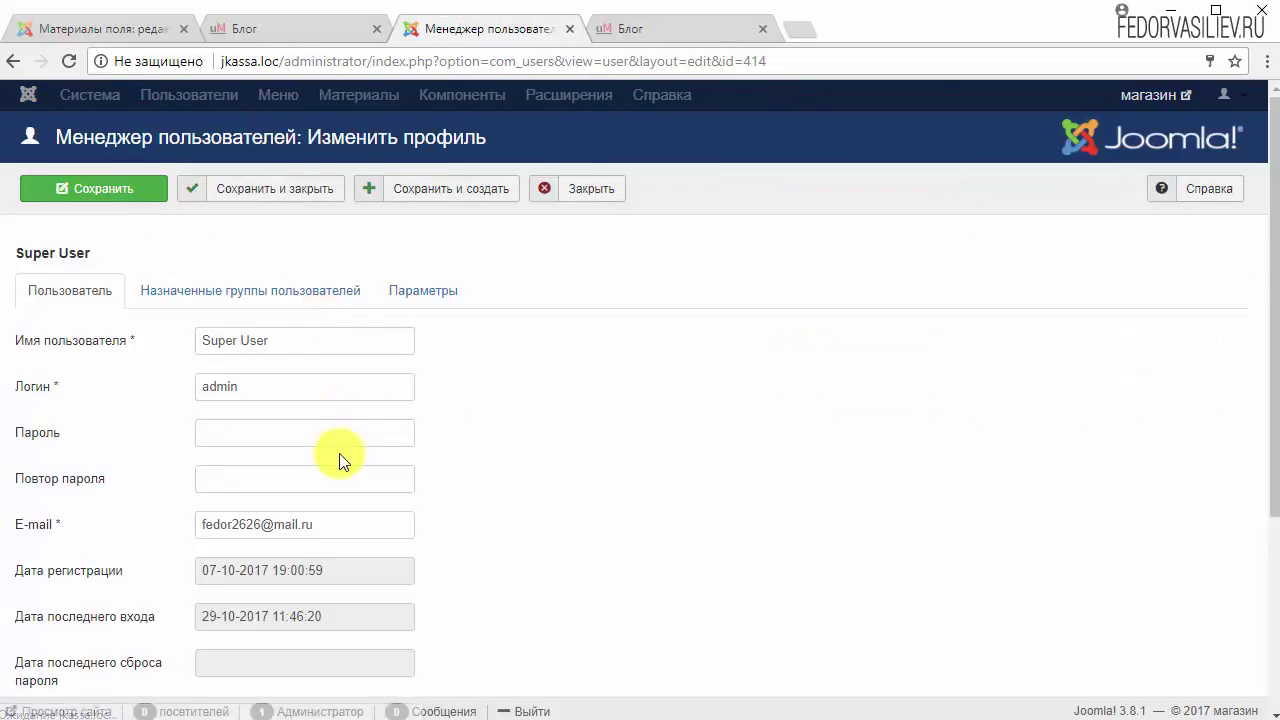
{"action": "triple_click", "coordinate": [290, 340]}
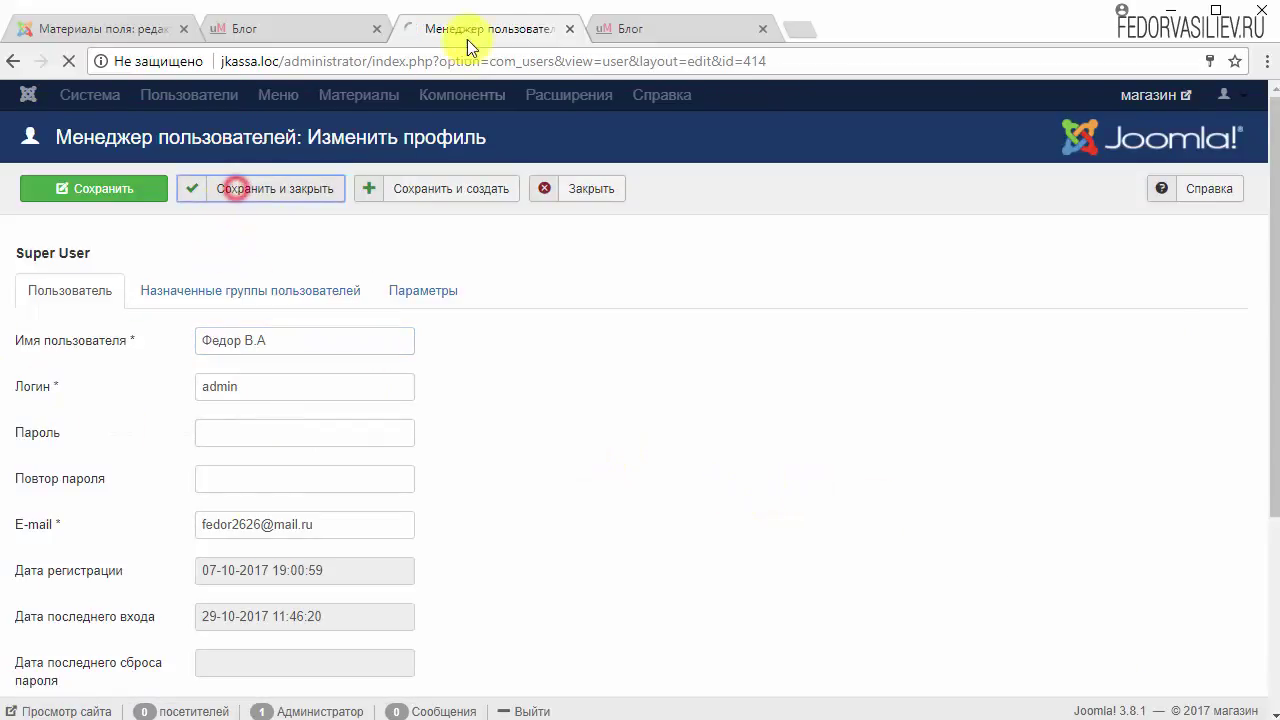
{"action": "left_click", "coordinate": [631, 29]}
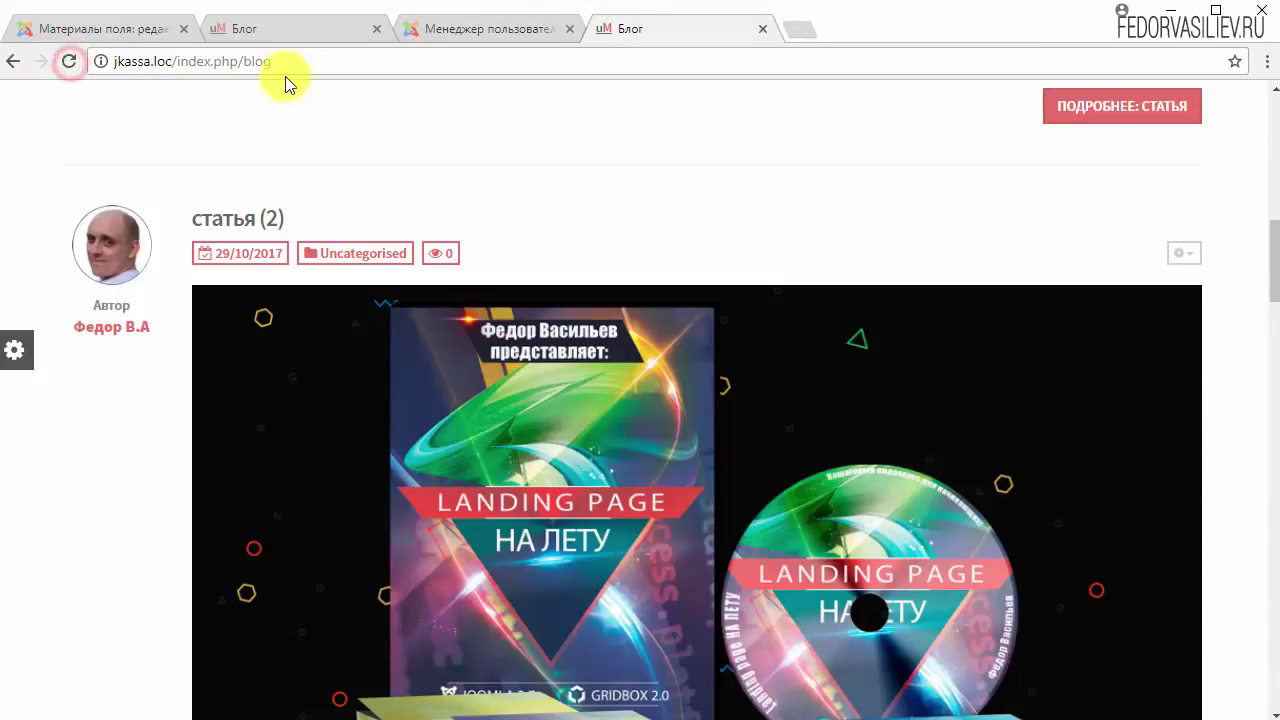
{"action": "scroll", "coordinate": [110, 385], "scroll_direction": "down", "scroll_amount": 6}
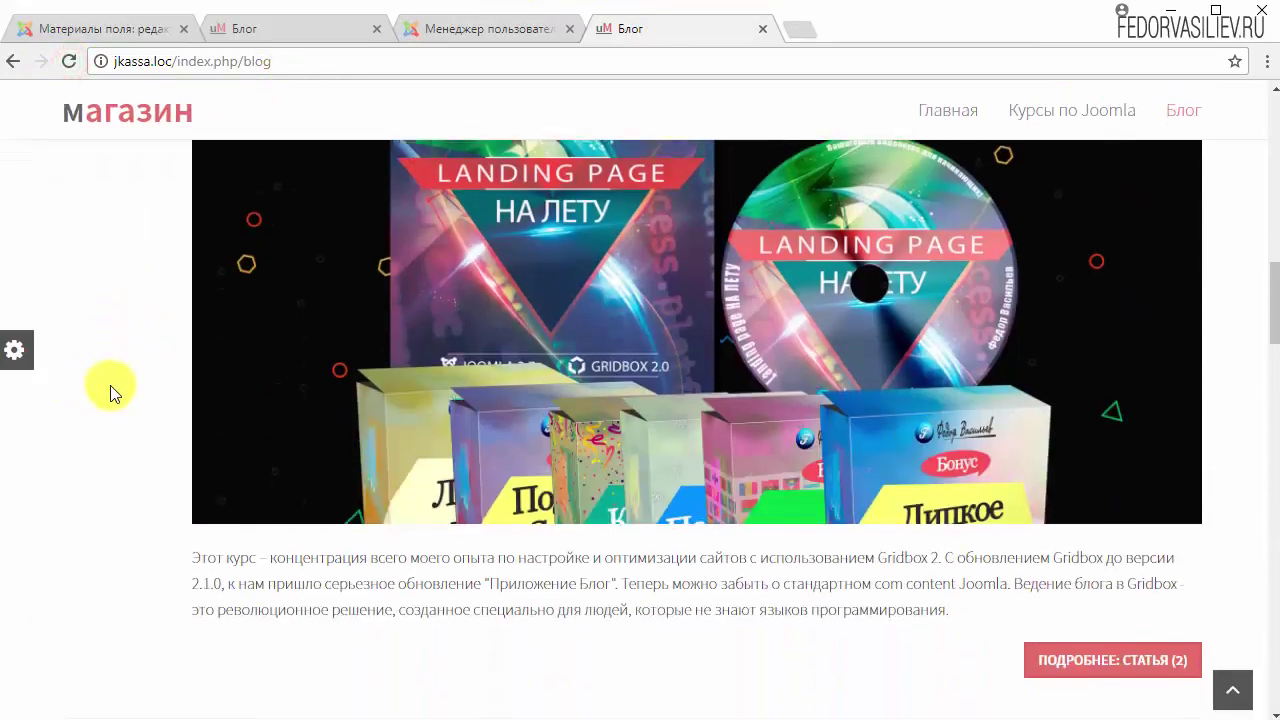
{"action": "scroll", "coordinate": [100, 505], "scroll_direction": "down", "scroll_amount": 10}
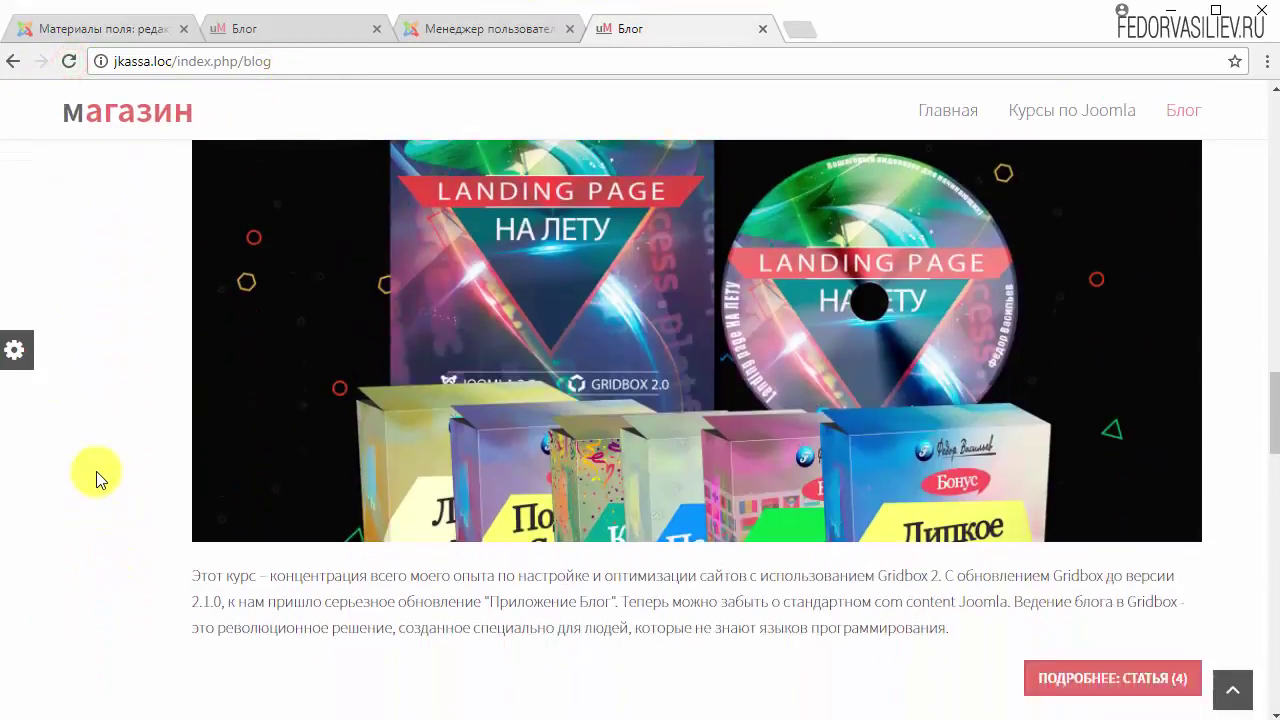
- Examine the search, categories and tags modules beside the articles on the demo store's blog page
{"action": "key", "text": "ctrl+2"}
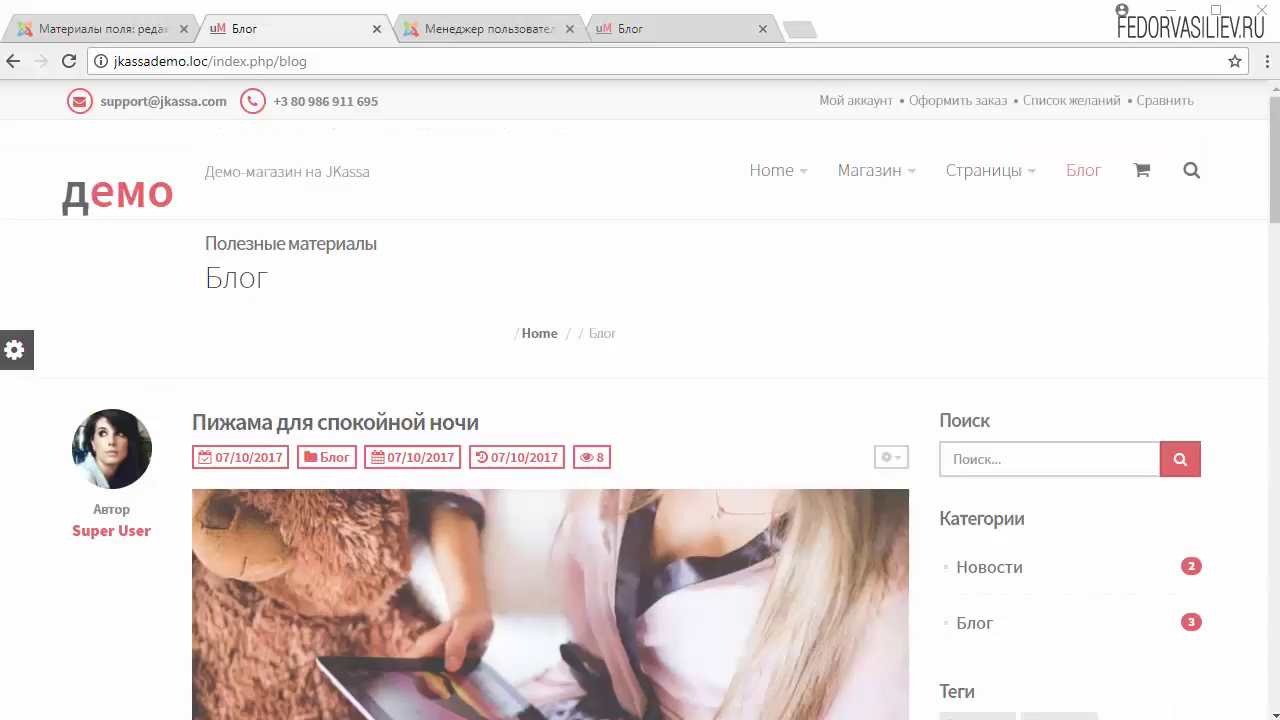
{"action": "scroll", "coordinate": [794, 391], "scroll_direction": "down", "scroll_amount": 3}
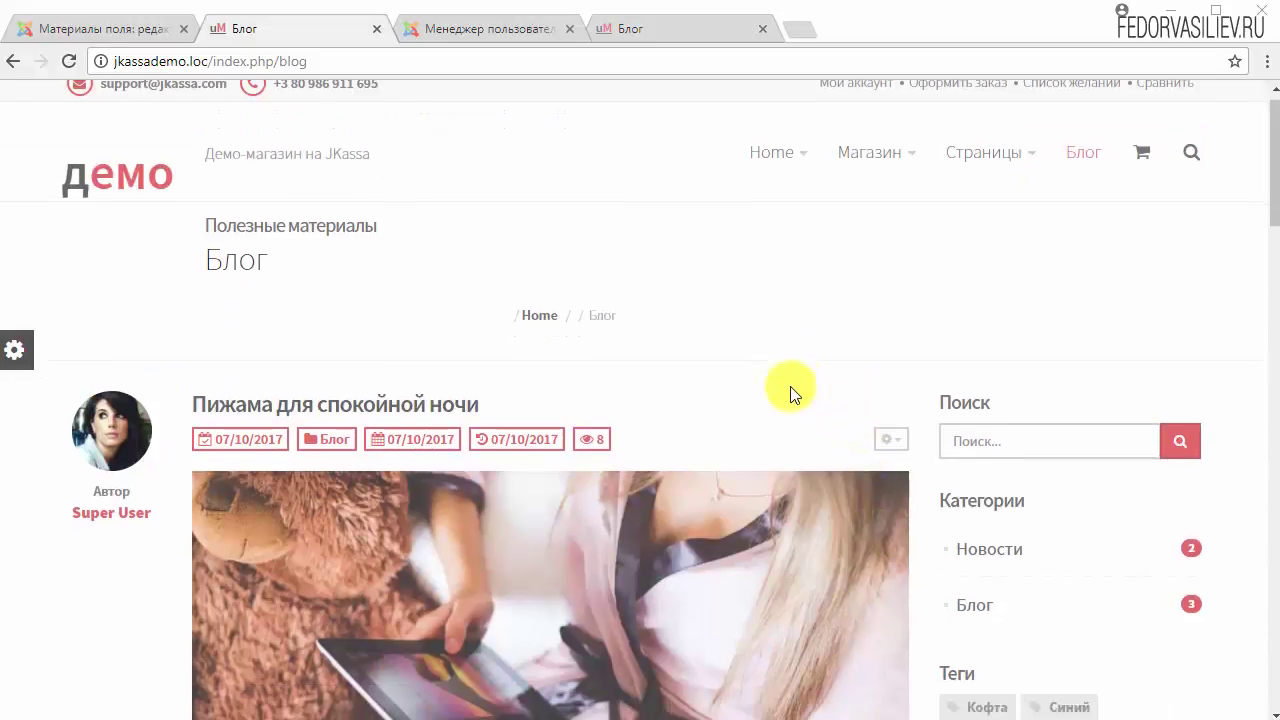
{"action": "scroll", "coordinate": [892, 488], "scroll_direction": "up", "scroll_amount": 1}
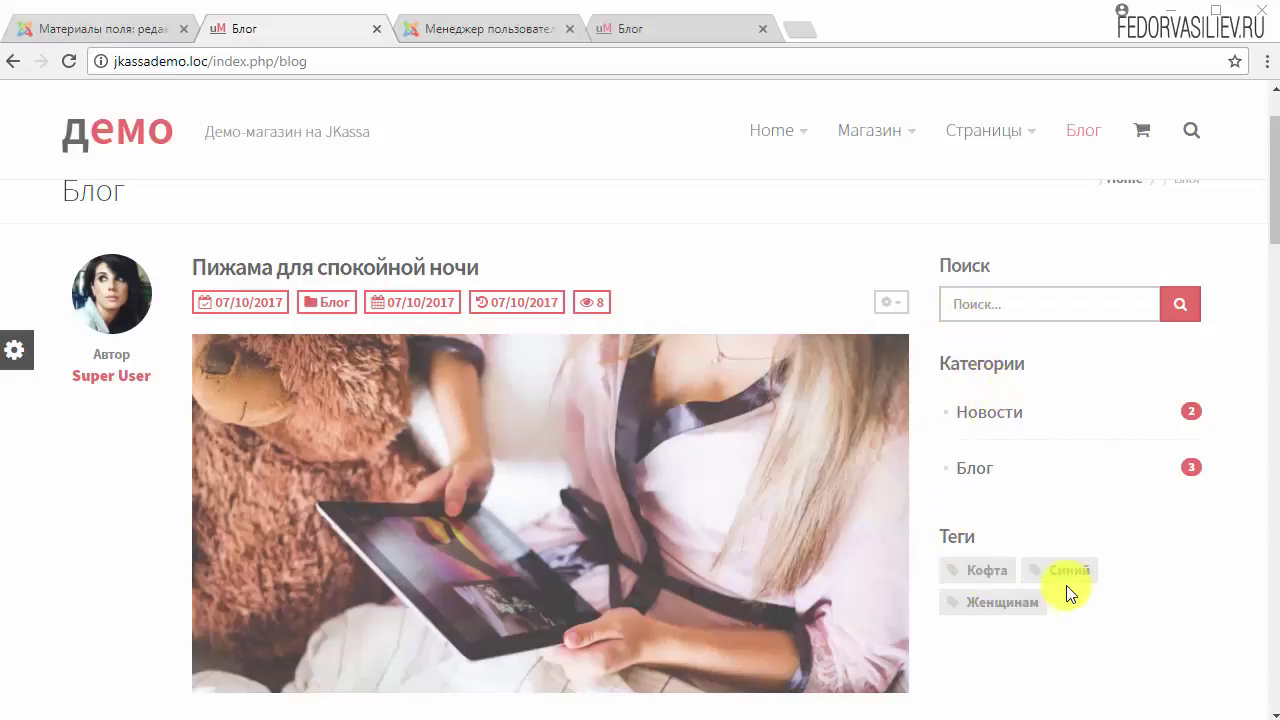
- Create a new site module of the type Поиск in the store's administration and title it "Поиск"
{"action": "key", "text": "ctrl+Tab"}
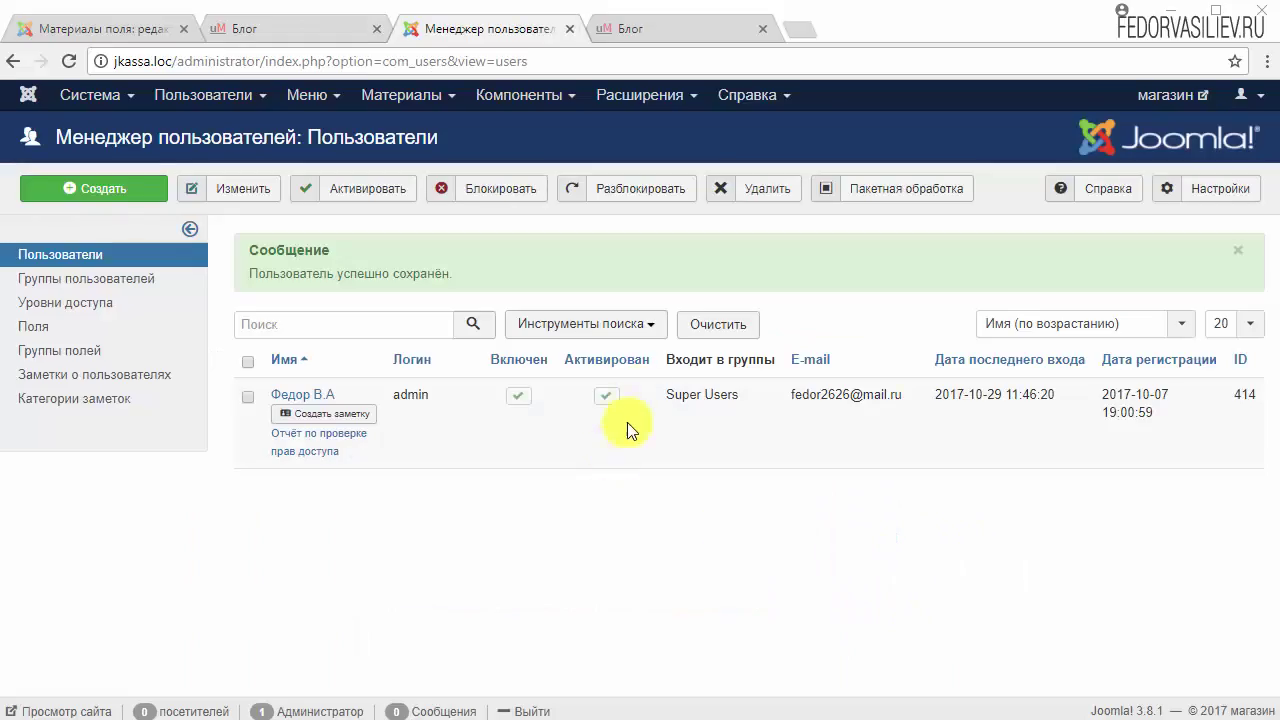
{"action": "left_click", "coordinate": [645, 95]}
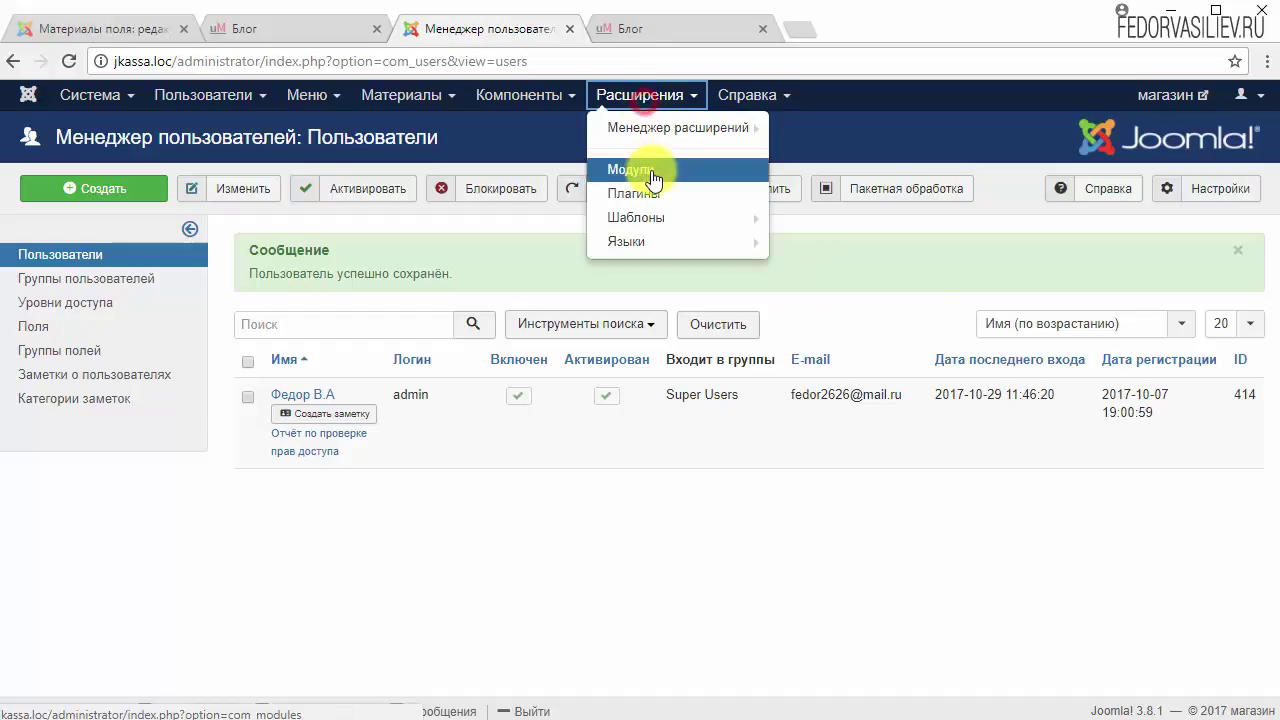
{"action": "left_click", "coordinate": [649, 172]}
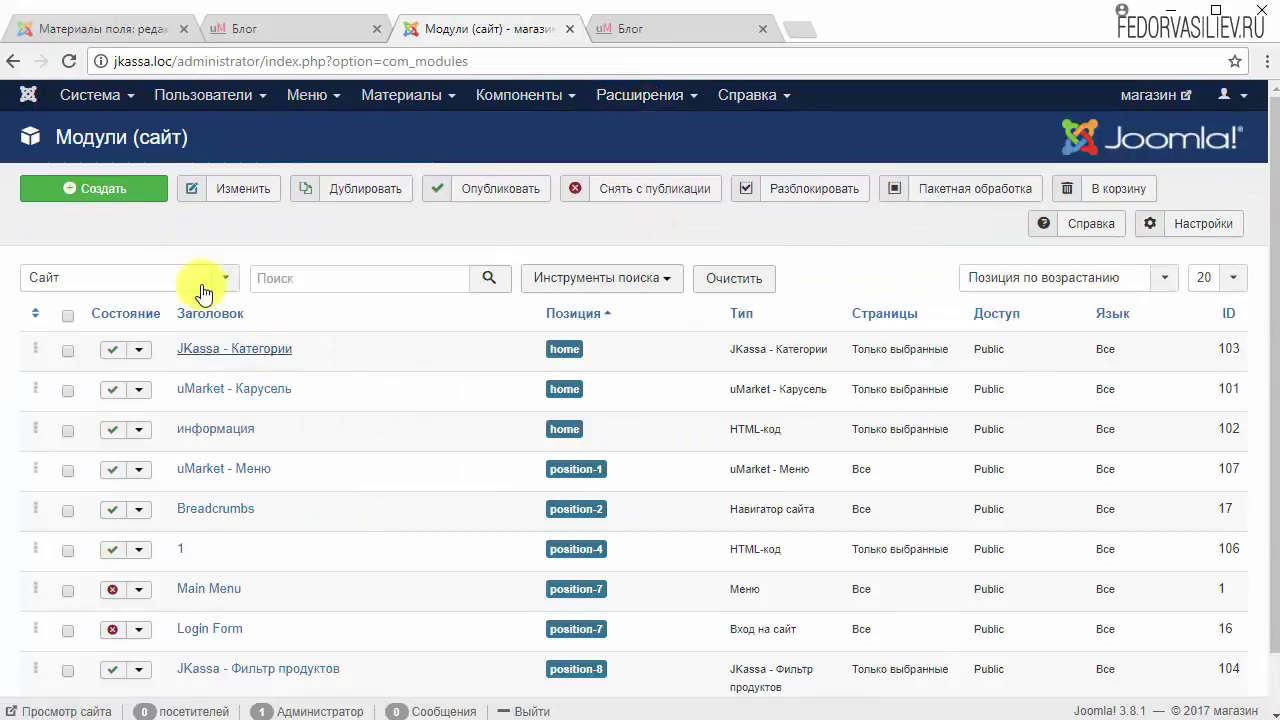
{"action": "left_click", "coordinate": [129, 193]}
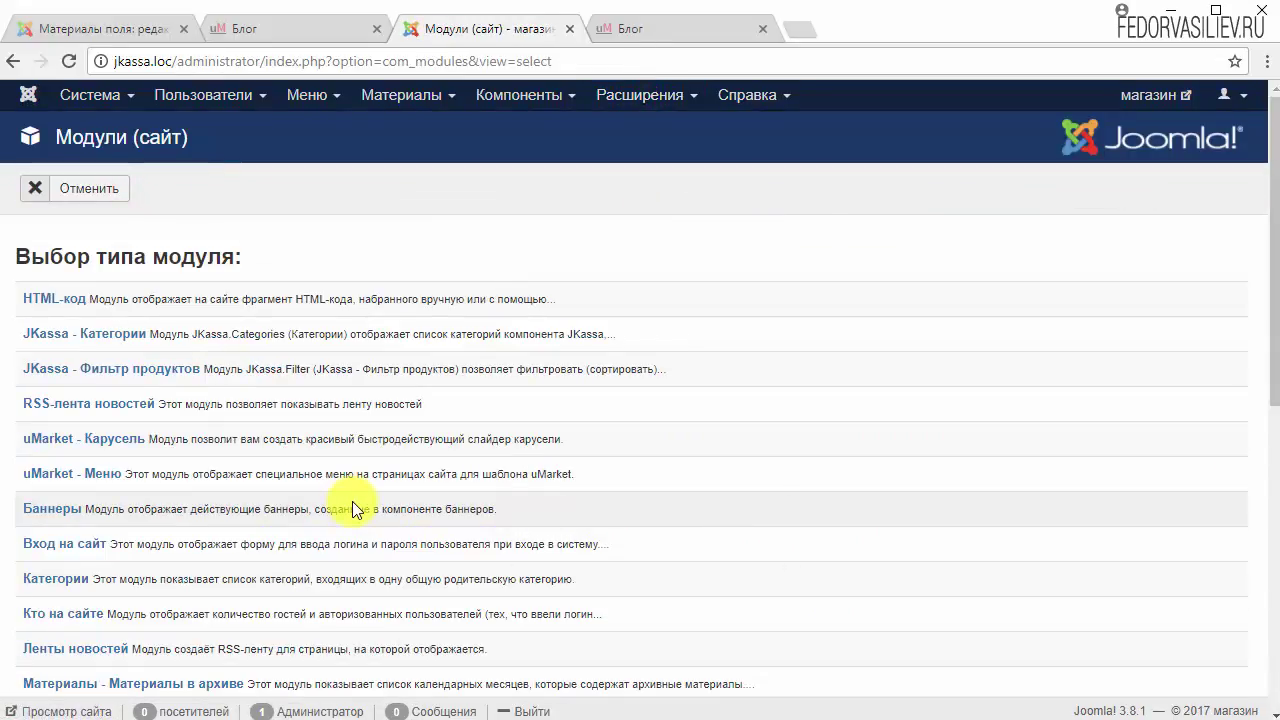
{"action": "scroll", "coordinate": [352, 501], "scroll_direction": "down", "scroll_amount": 6}
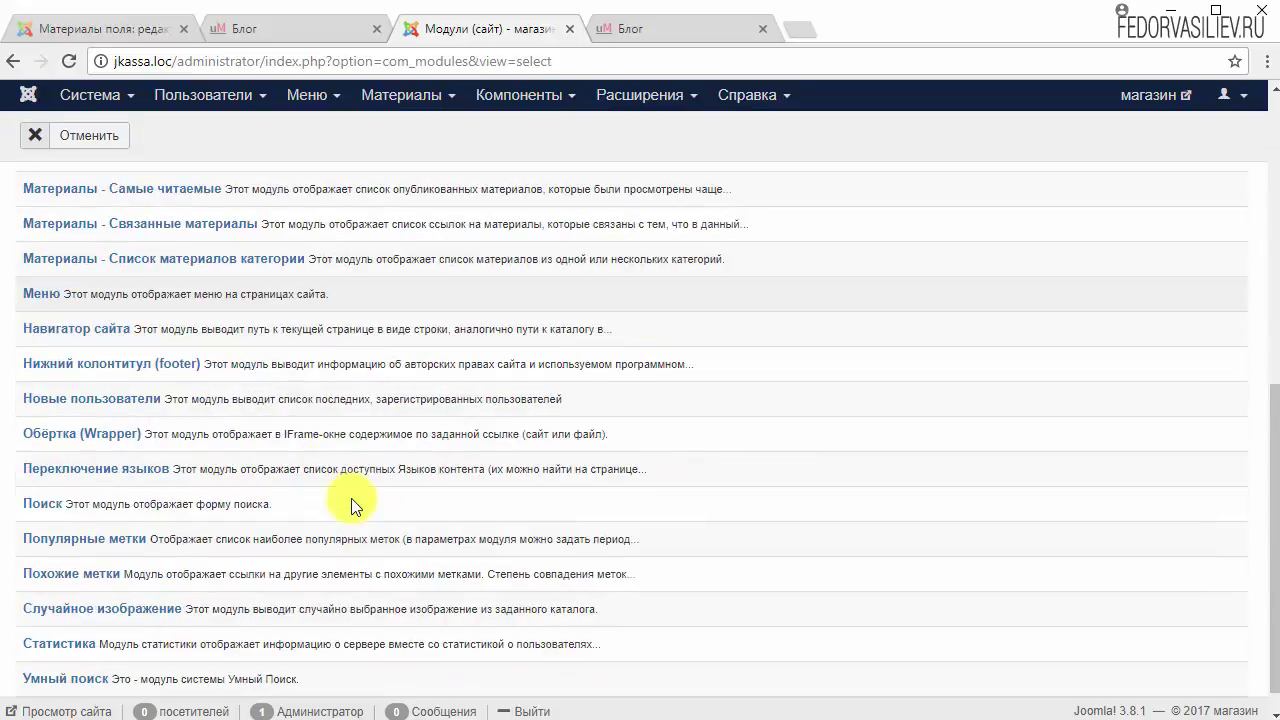
{"action": "left_click", "coordinate": [42, 506]}
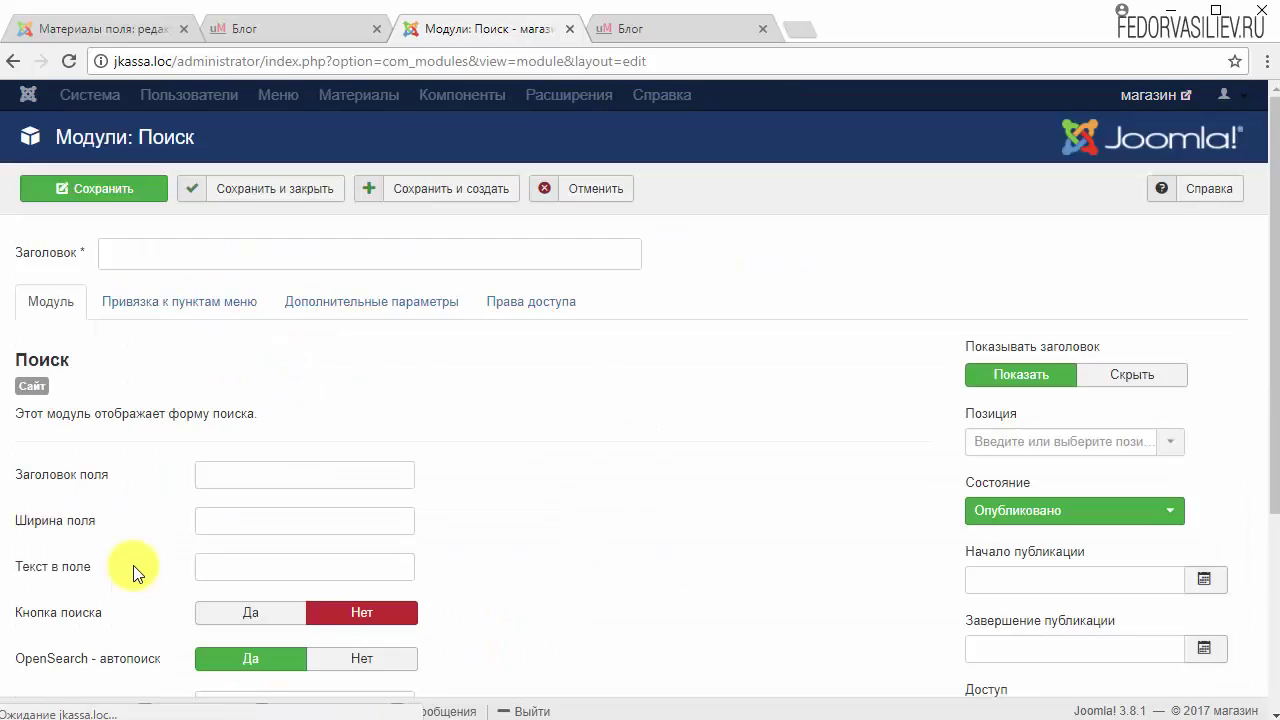
{"action": "left_click", "coordinate": [251, 253]}
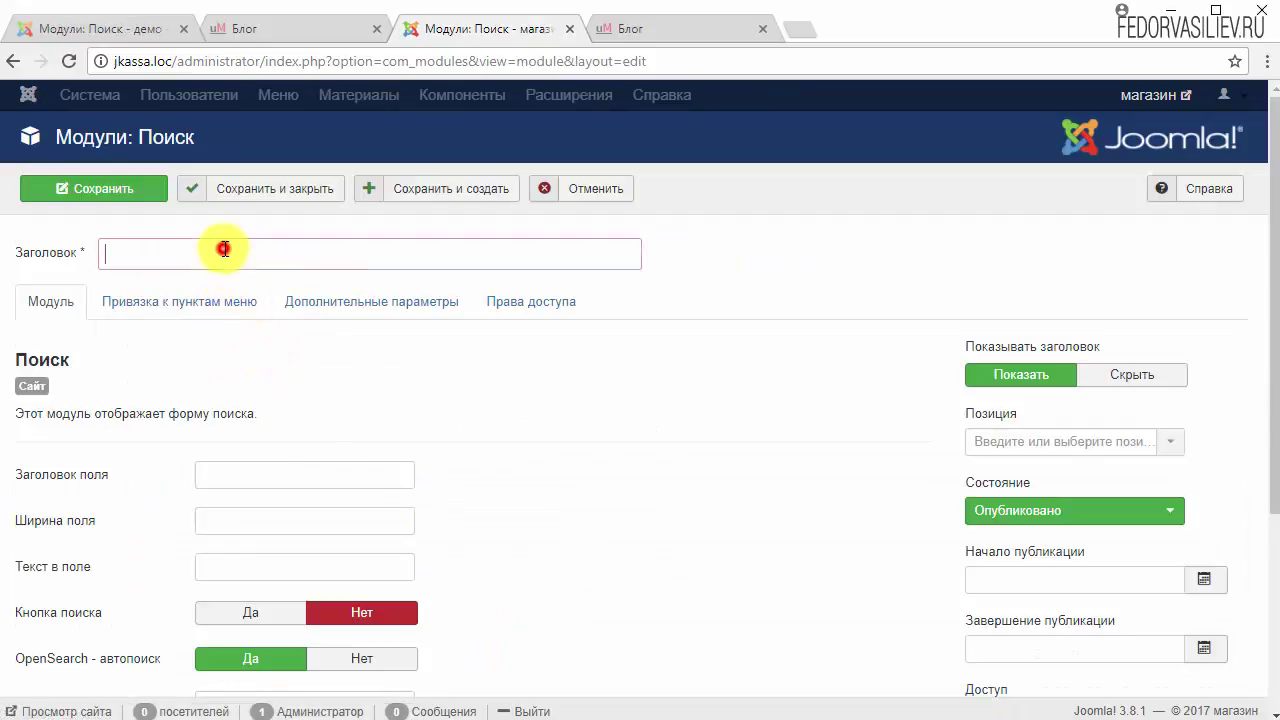
{"action": "type", "text": "По"}
{"action": "left_click", "coordinate": [204, 288]}
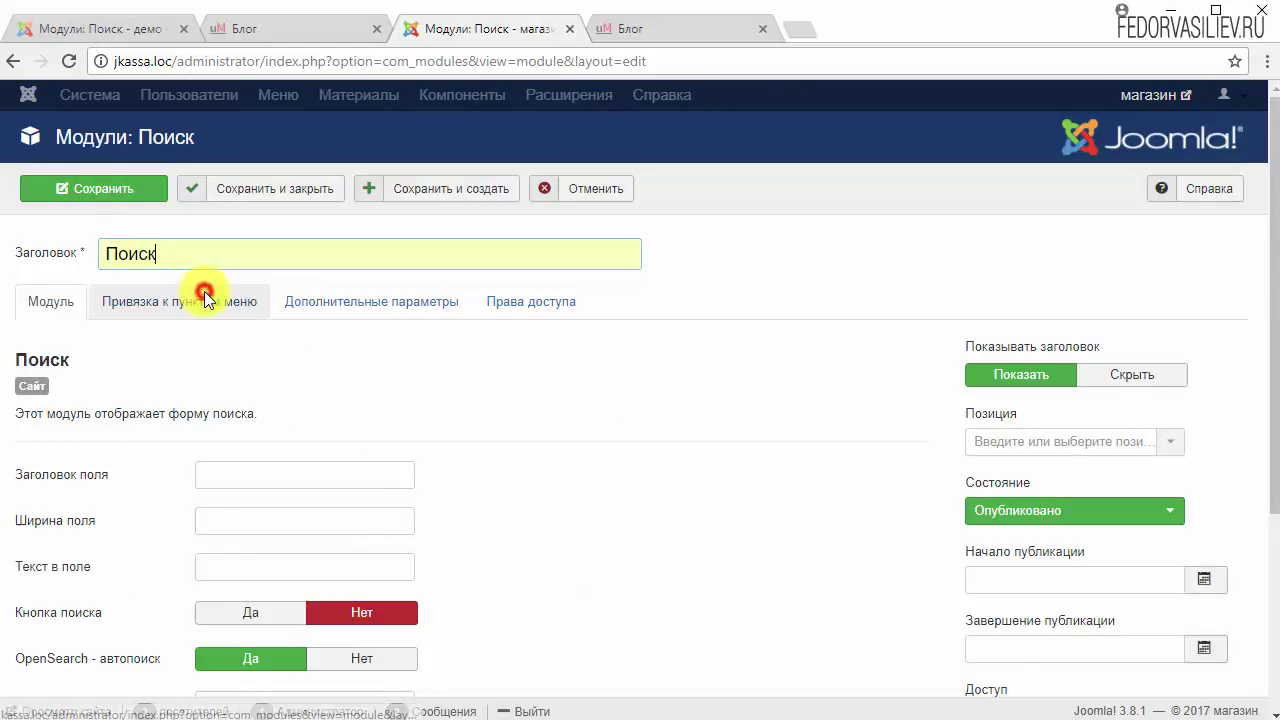
- Assign the search module to the template position Справа [position-7]
{"action": "left_click", "coordinate": [1172, 442]}
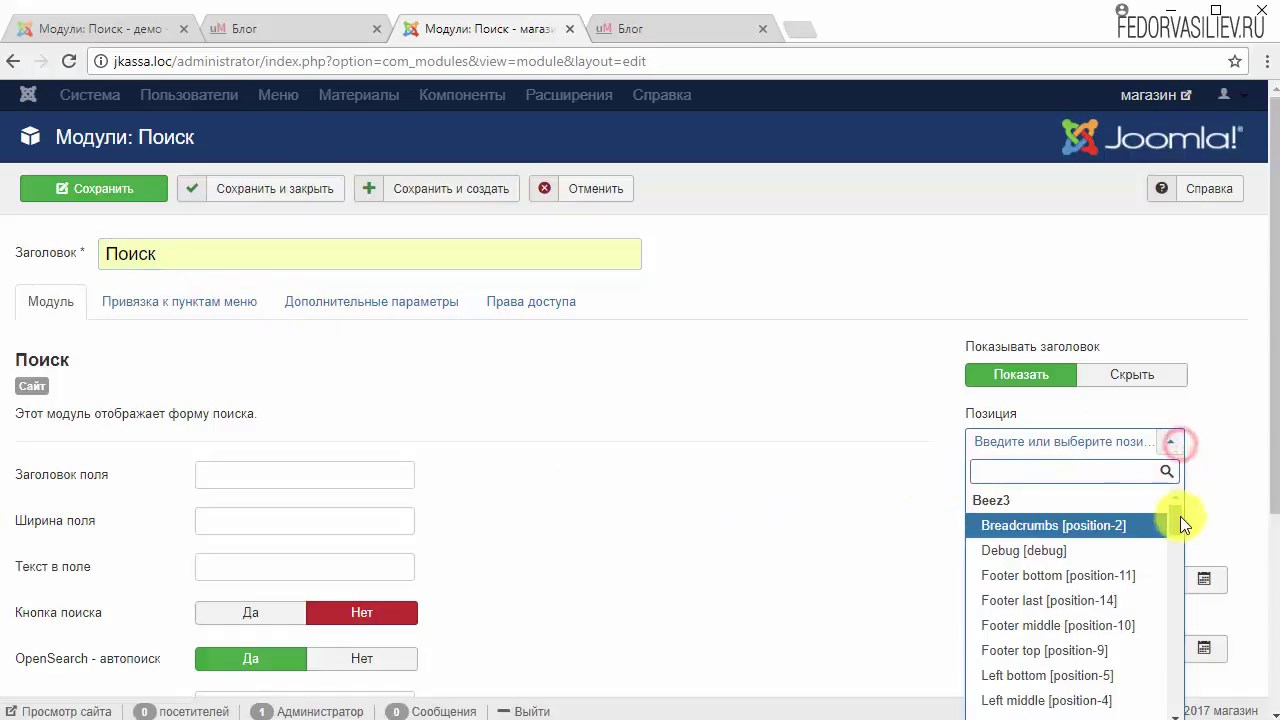
{"action": "left_click_drag", "start_coordinate": [1180, 518], "coordinate": [1087, 600]}
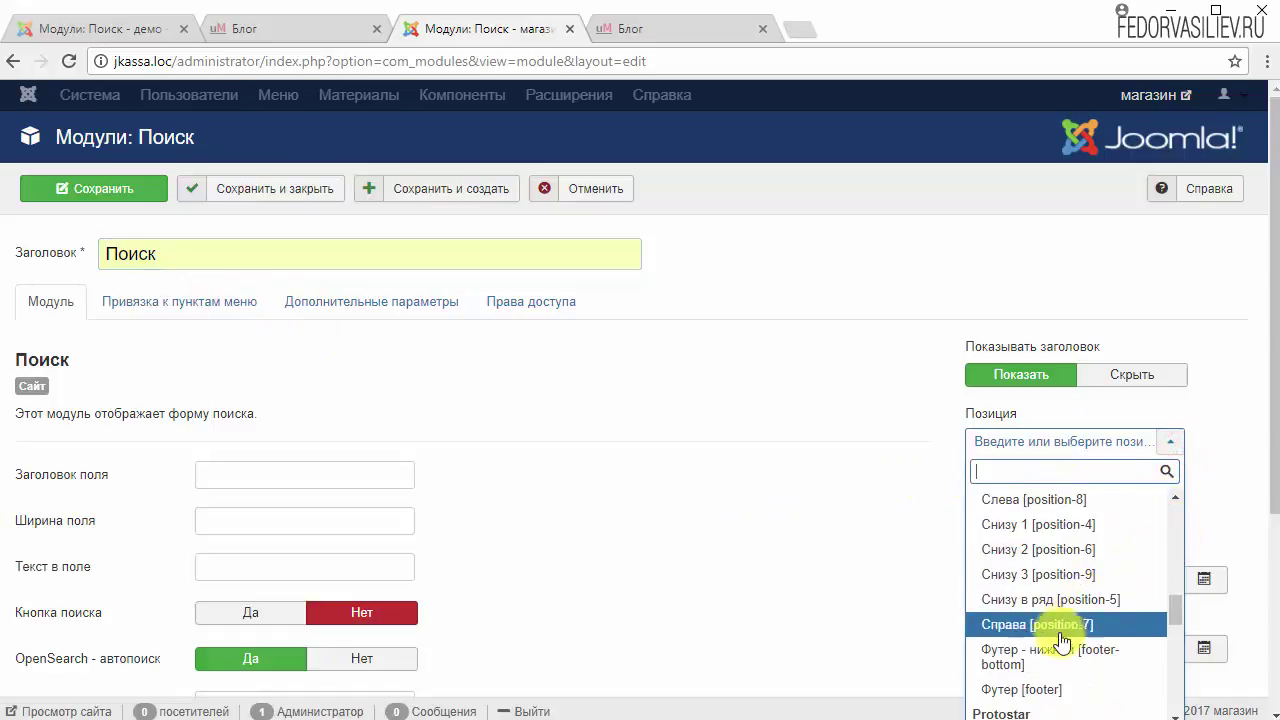
{"action": "left_click", "coordinate": [1051, 624]}
- Enable the search button in the module and set the button's position to Справа
{"action": "scroll", "coordinate": [1043, 634], "scroll_direction": "down", "scroll_amount": 2}
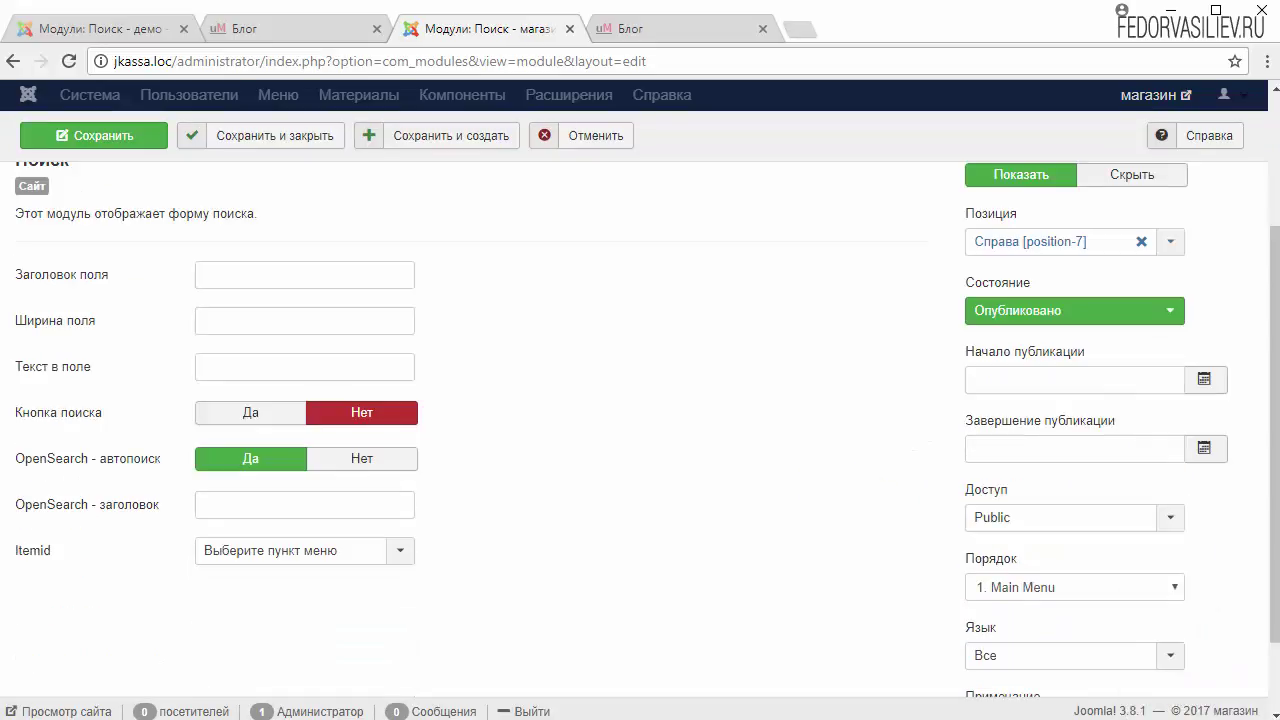
{"action": "left_click", "coordinate": [283, 415]}
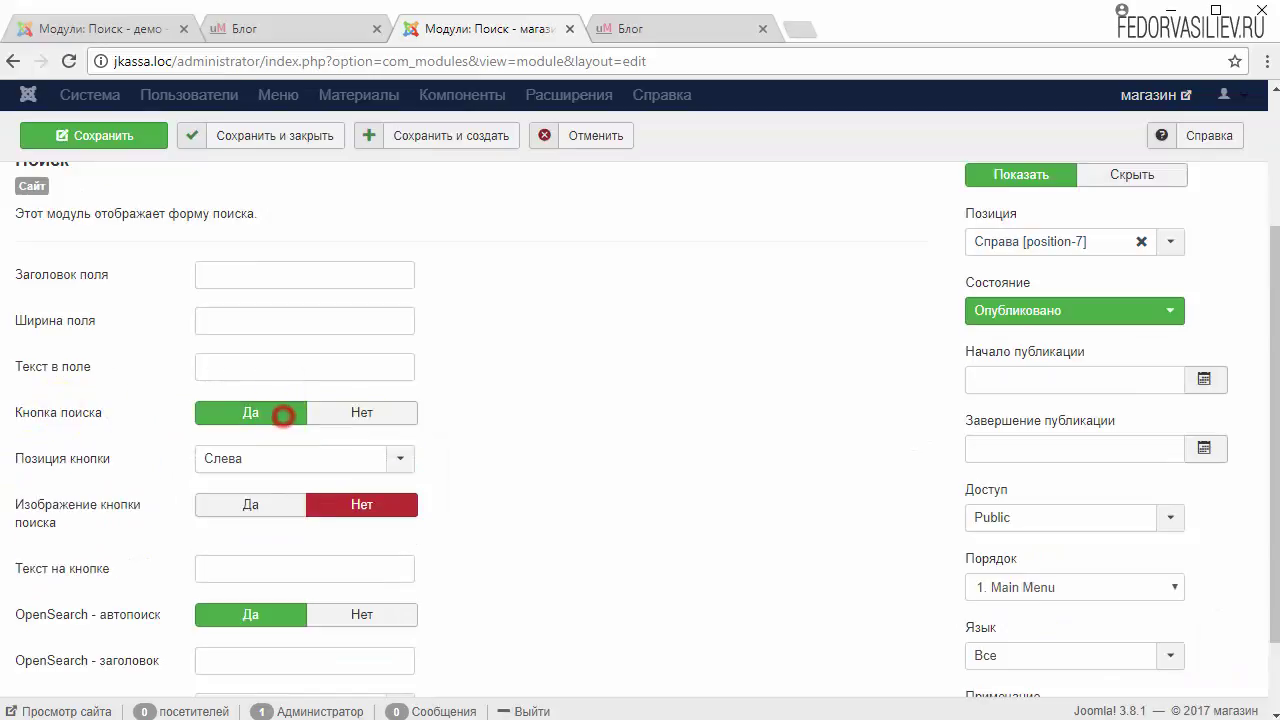
{"action": "scroll", "coordinate": [23, 443], "scroll_direction": "down", "scroll_amount": 1}
{"action": "left_click", "coordinate": [225, 356]}
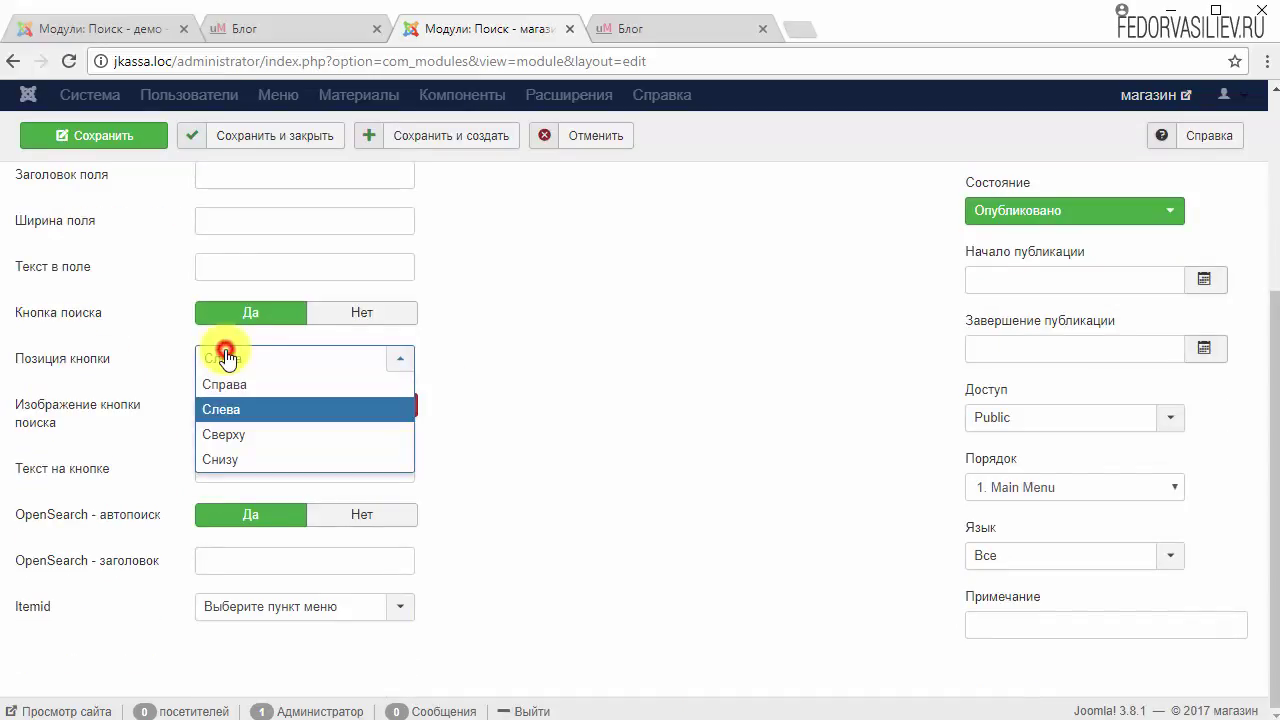
{"action": "left_click", "coordinate": [268, 386]}
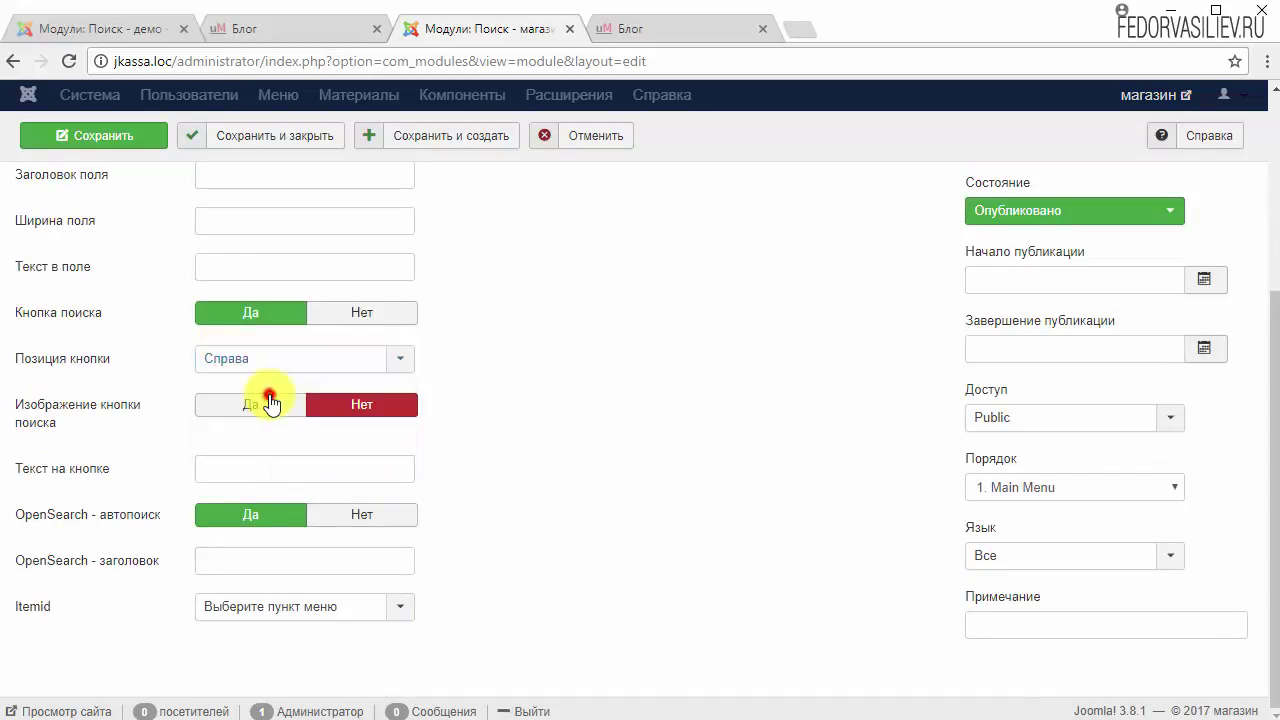
- Restrict the search module to specified pages only, leaving just the Блог menu item selected
{"action": "scroll", "coordinate": [362, 418], "scroll_direction": "up", "scroll_amount": 3}
{"action": "left_click", "coordinate": [204, 312]}
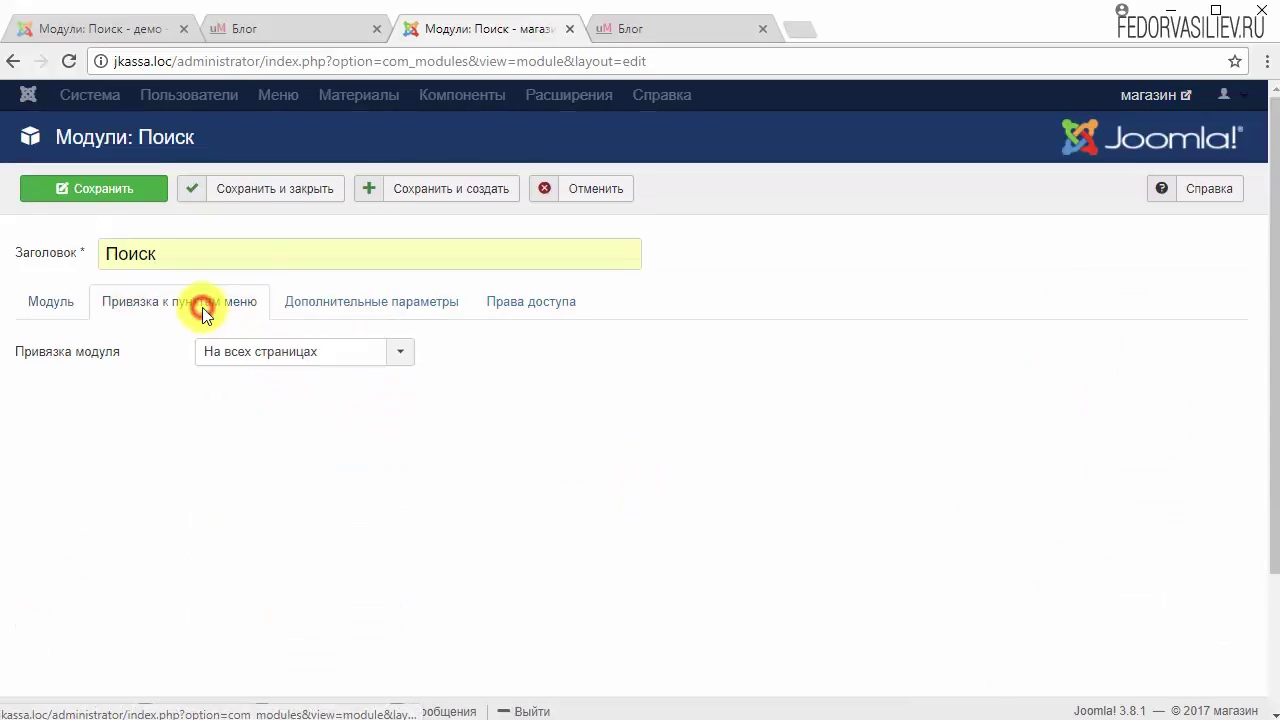
{"action": "left_click", "coordinate": [270, 353]}
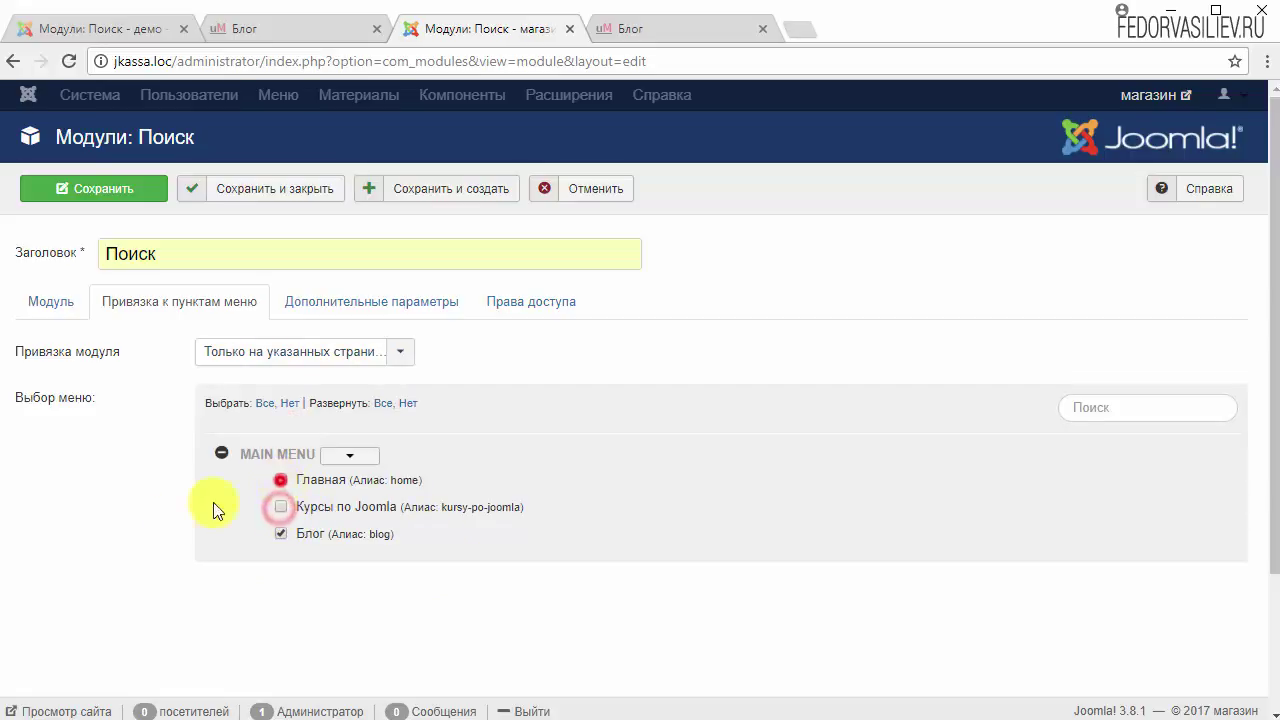
{"action": "left_click", "coordinate": [280, 480]}
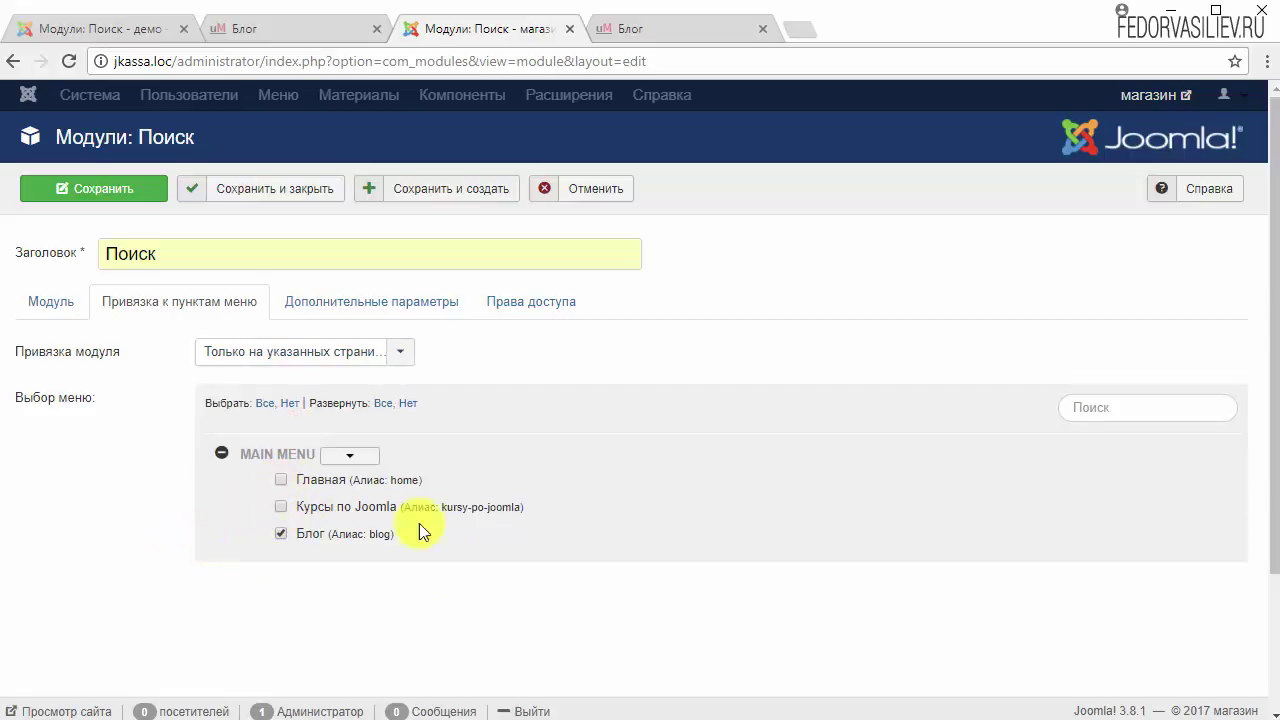
- Set the search module's CSS class suffix to "widget-search" and save the module
{"action": "left_click", "coordinate": [345, 300]}
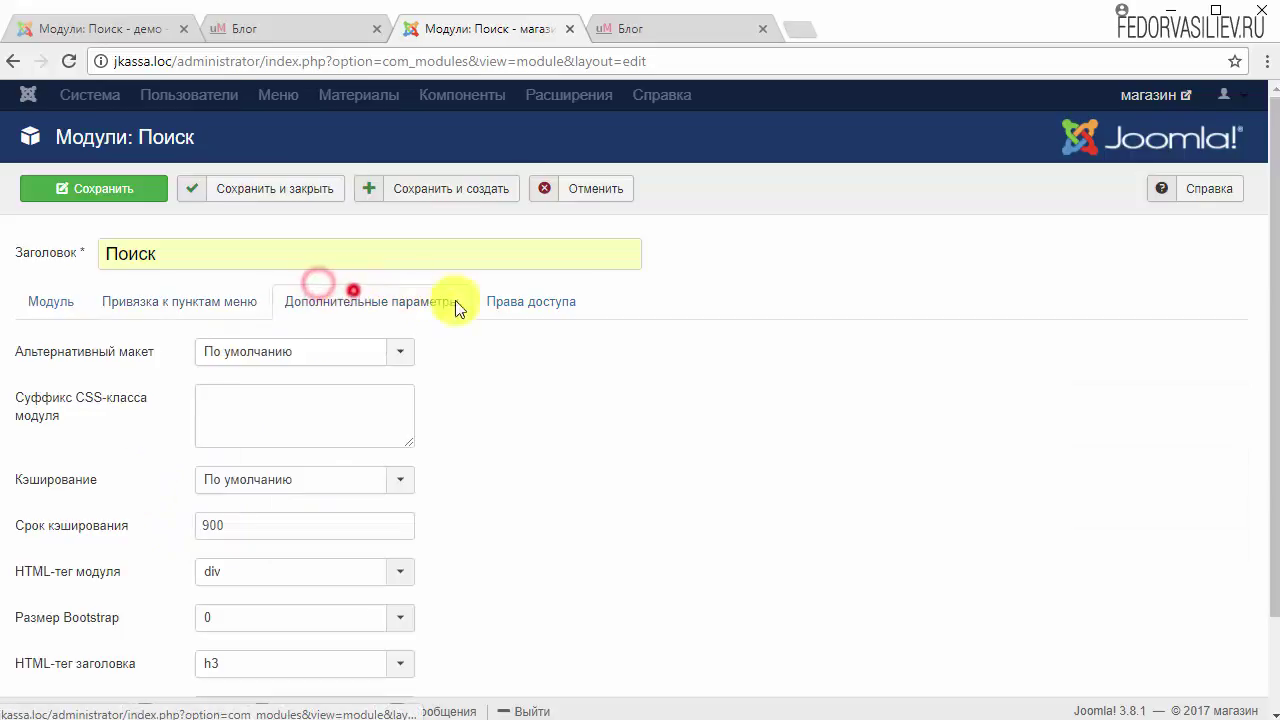
{"action": "left_click", "coordinate": [250, 424]}
{"action": "right_click", "coordinate": [250, 424]}
{"action": "left_click", "coordinate": [306, 531]}
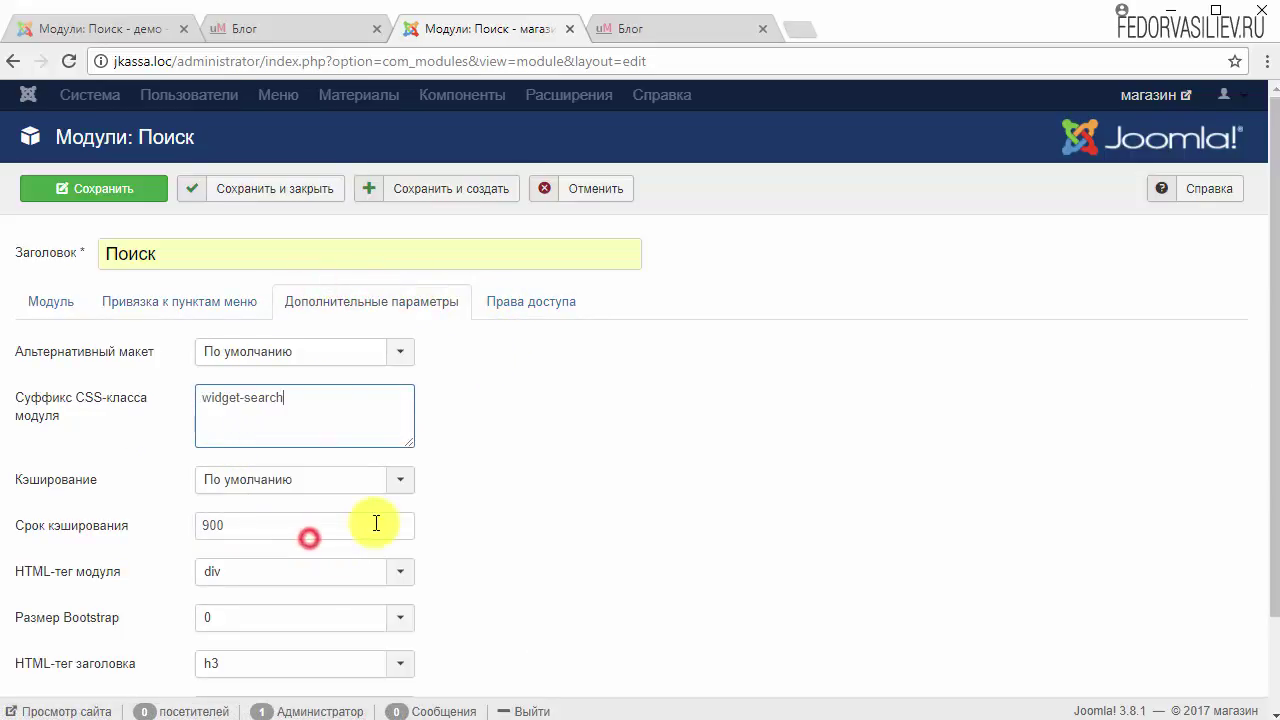
{"action": "scroll", "coordinate": [520, 458], "scroll_direction": "down", "scroll_amount": 2}
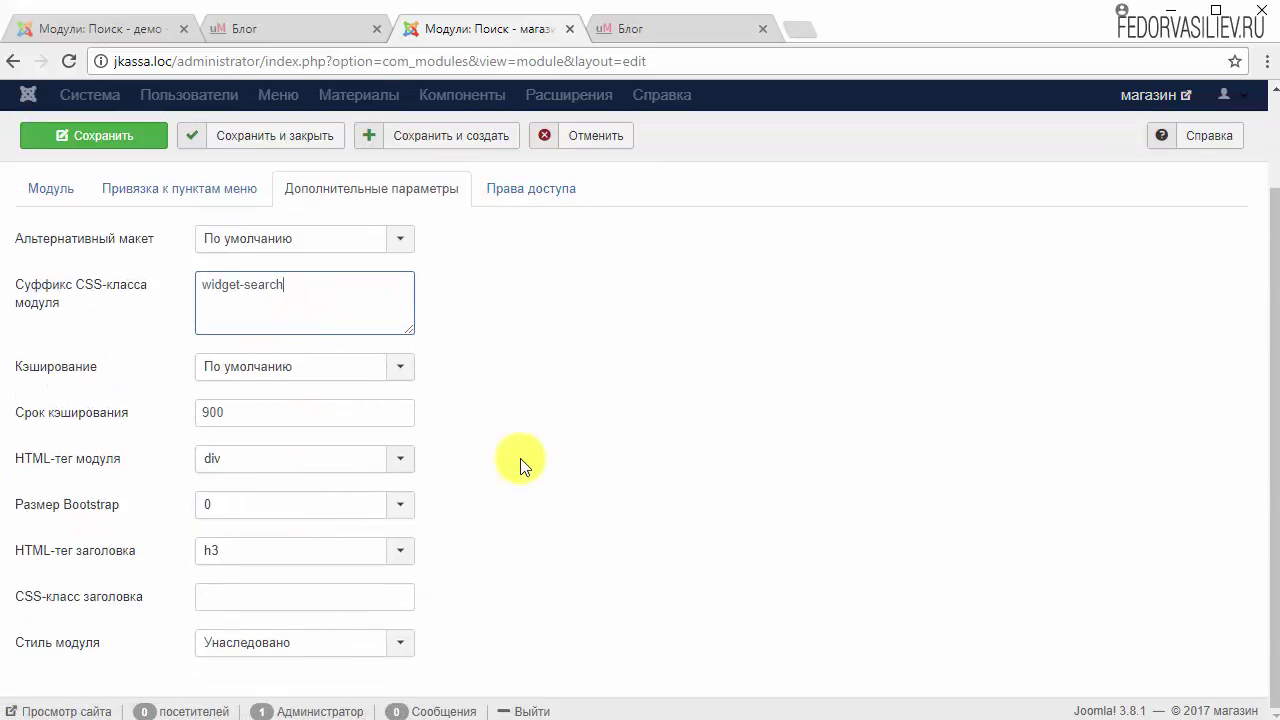
{"action": "scroll", "coordinate": [515, 420], "scroll_direction": "up", "scroll_amount": 2}
{"action": "left_click", "coordinate": [118, 200]}
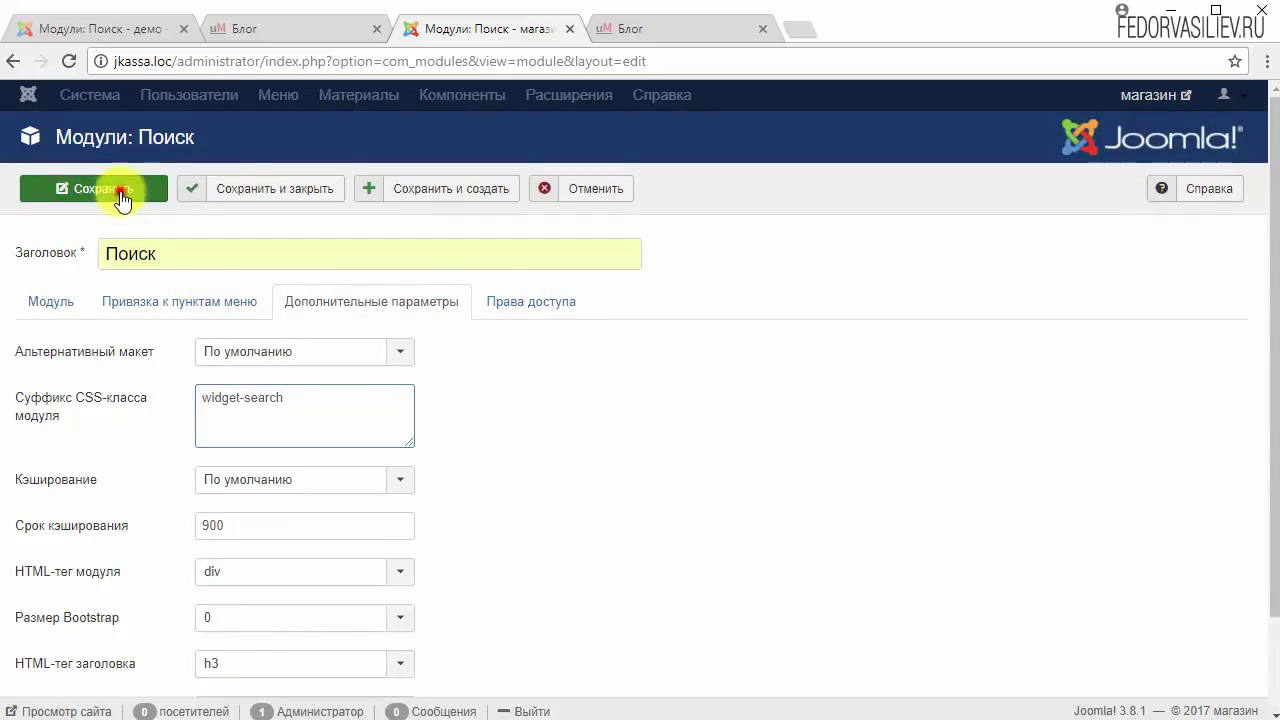
- Reload the store's blog page and compare its search form with the one on the demo store's blog
{"action": "left_click", "coordinate": [600, 38]}
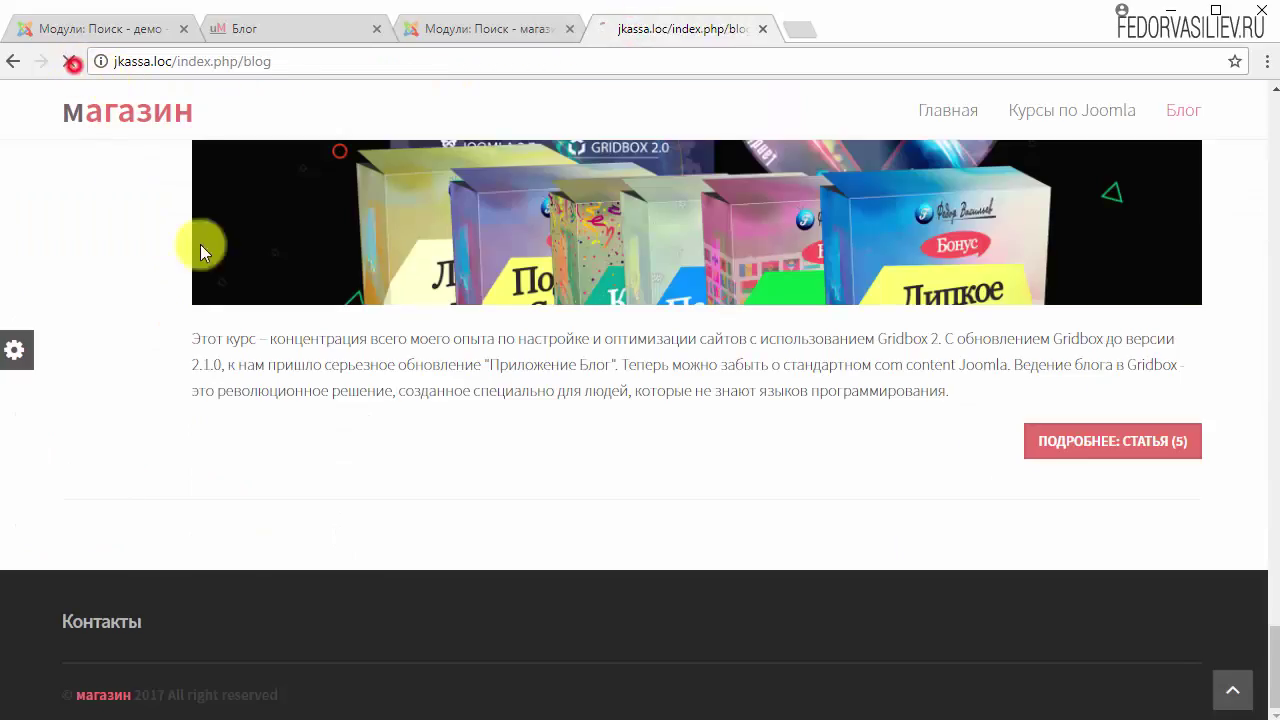
{"action": "scroll", "coordinate": [1023, 554], "scroll_direction": "down", "scroll_amount": 5}
{"action": "scroll", "coordinate": [1023, 554], "scroll_direction": "up", "scroll_amount": 4}
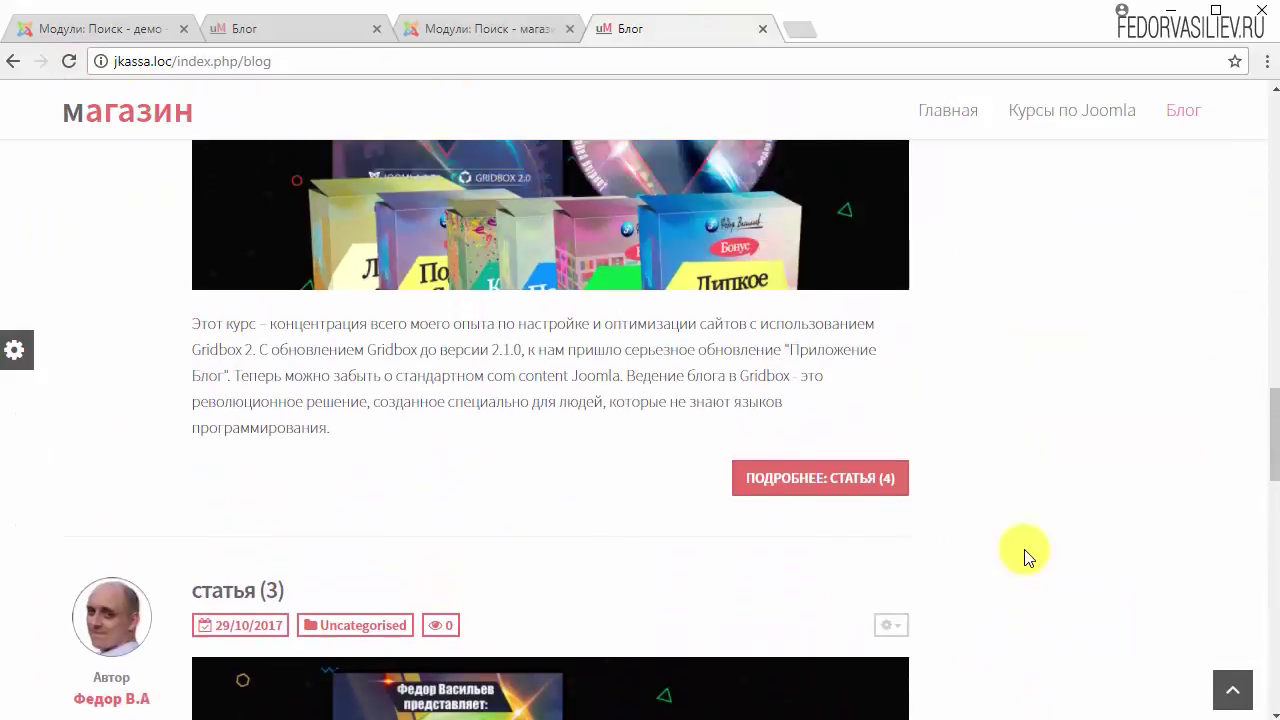
{"action": "scroll", "coordinate": [1023, 554], "scroll_direction": "up", "scroll_amount": 6}
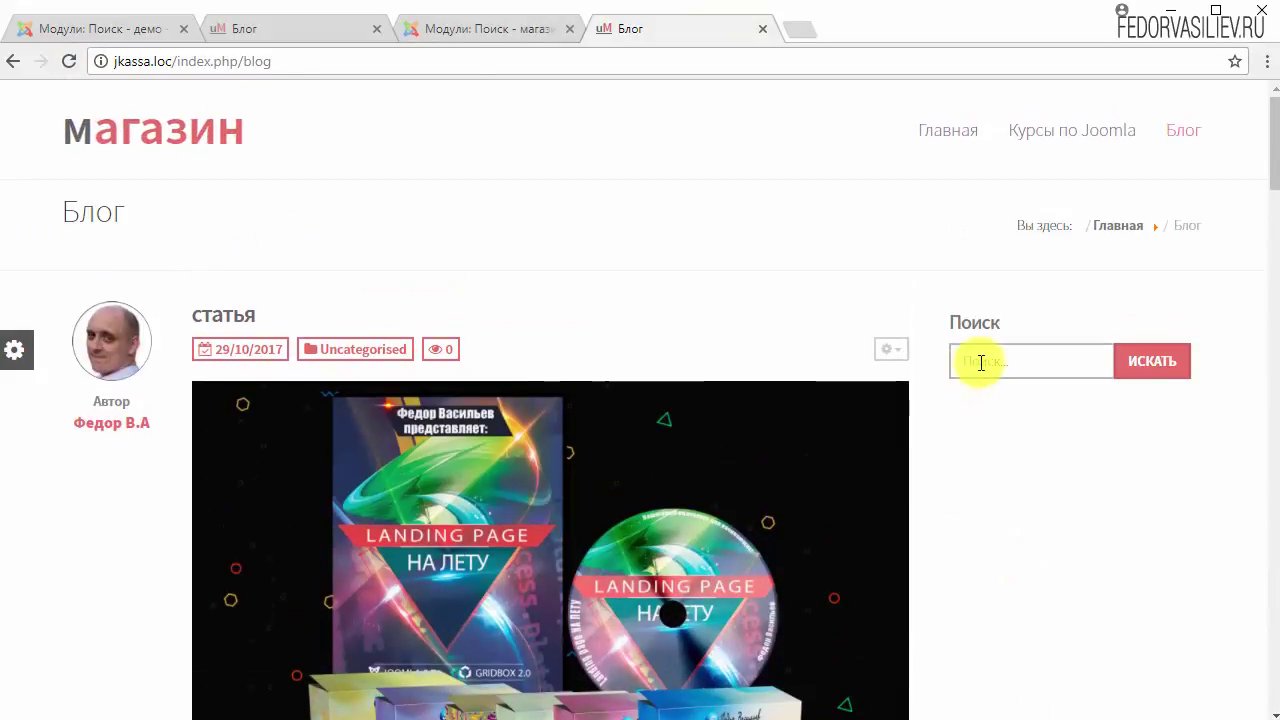
{"action": "left_click", "coordinate": [981, 362]}
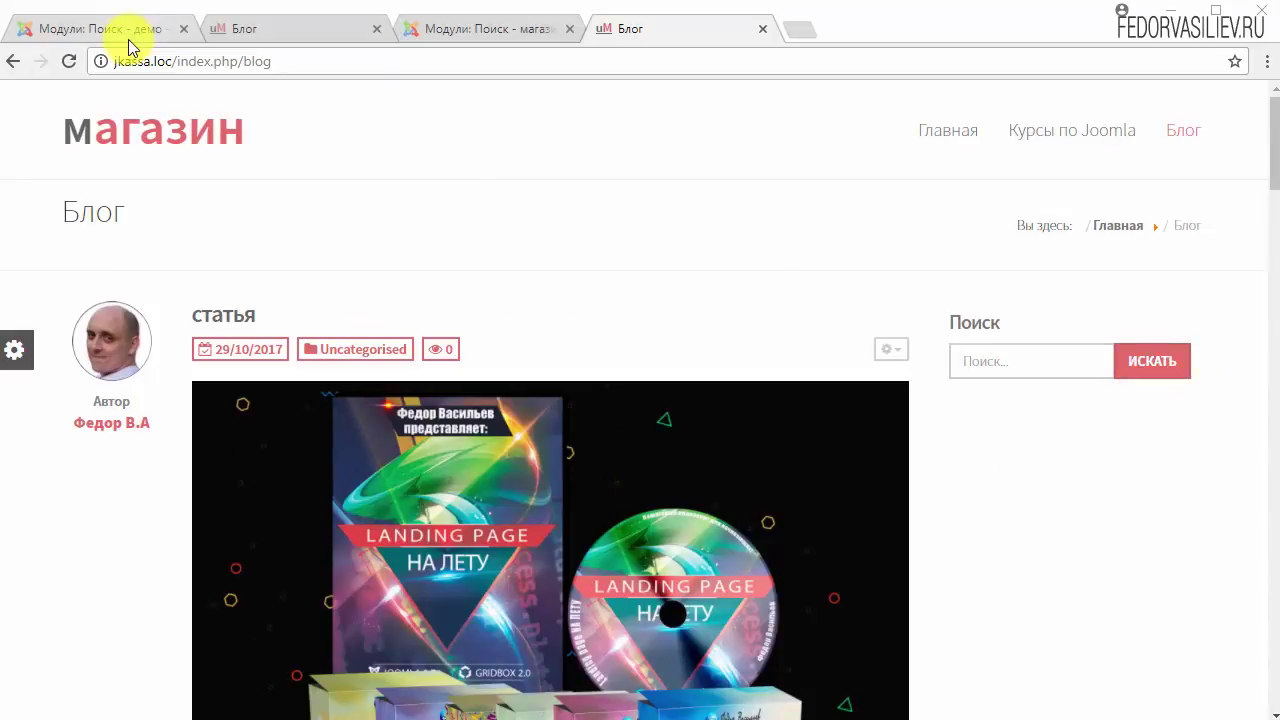
{"action": "left_click", "coordinate": [268, 31]}
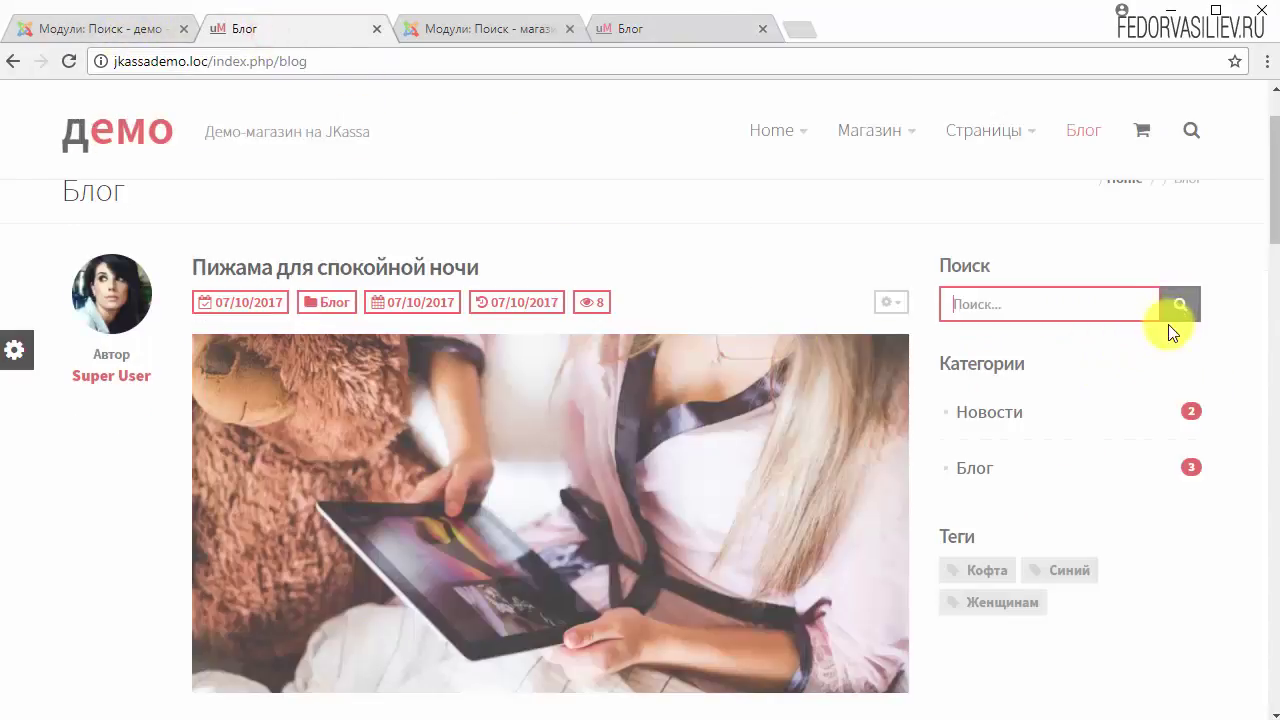
{"action": "left_click", "coordinate": [664, 29]}
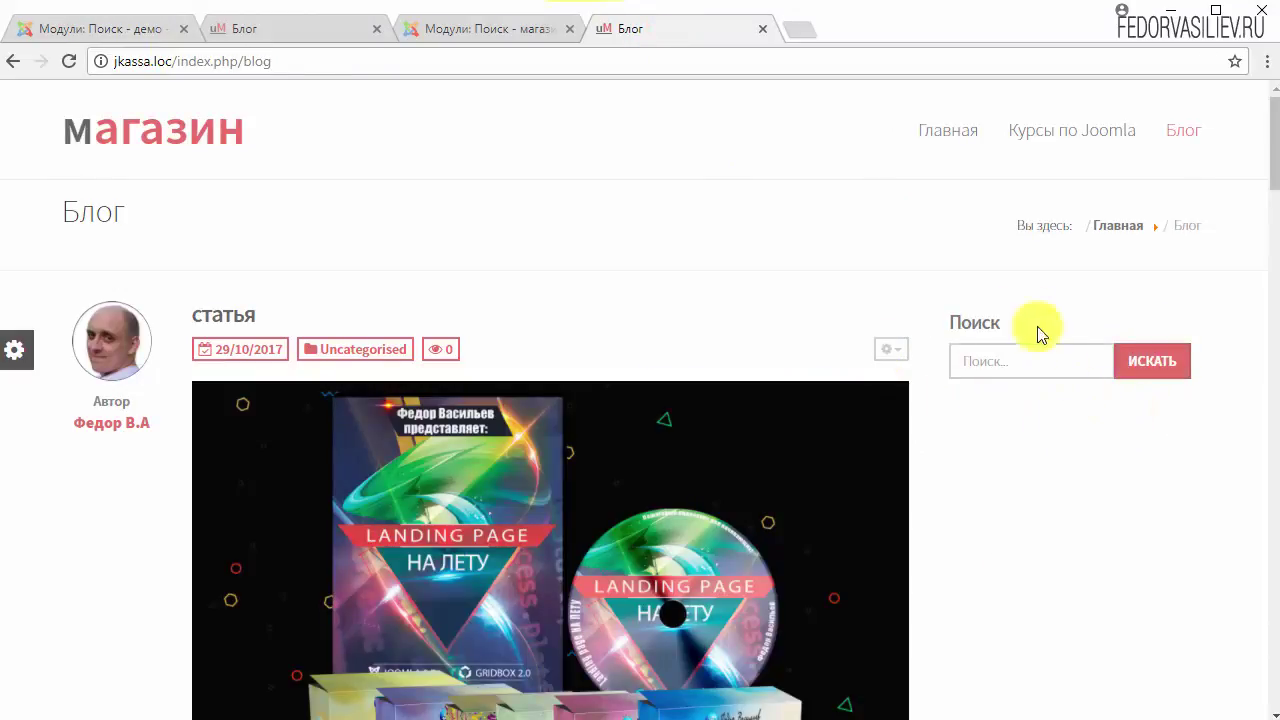
- Set the search module's button text to "fa-search", save it, and compare the store's blog page with the demo's
{"action": "left_click", "coordinate": [530, 32]}
{"action": "scroll", "coordinate": [514, 434], "scroll_direction": "down", "scroll_amount": 4}
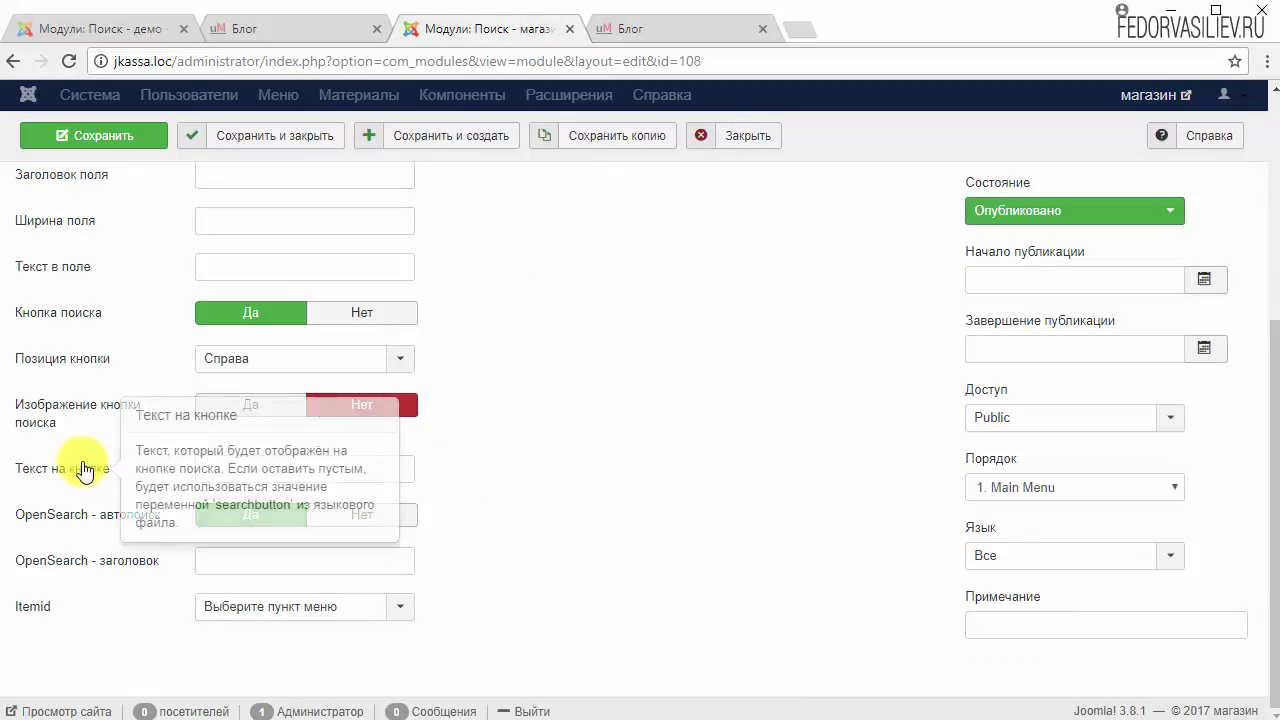
{"action": "right_click", "coordinate": [241, 465]}
{"action": "left_click", "coordinate": [311, 578]}
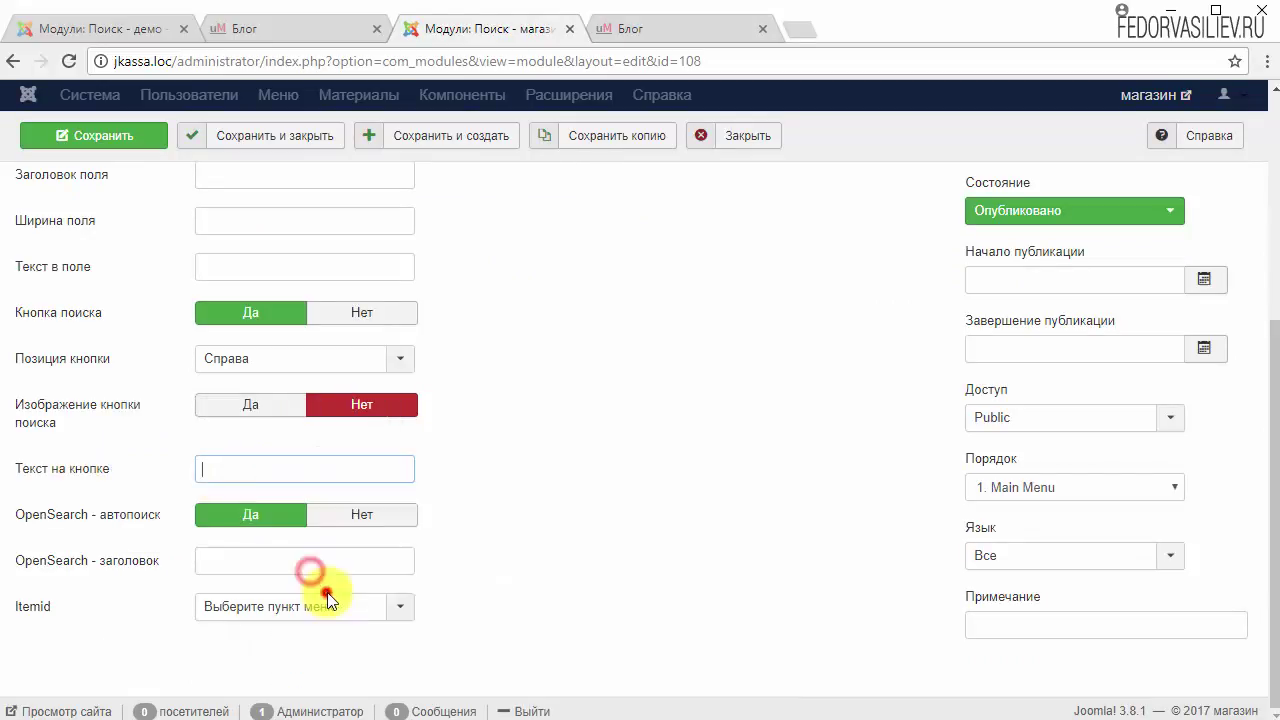
{"action": "left_click", "coordinate": [686, 555]}
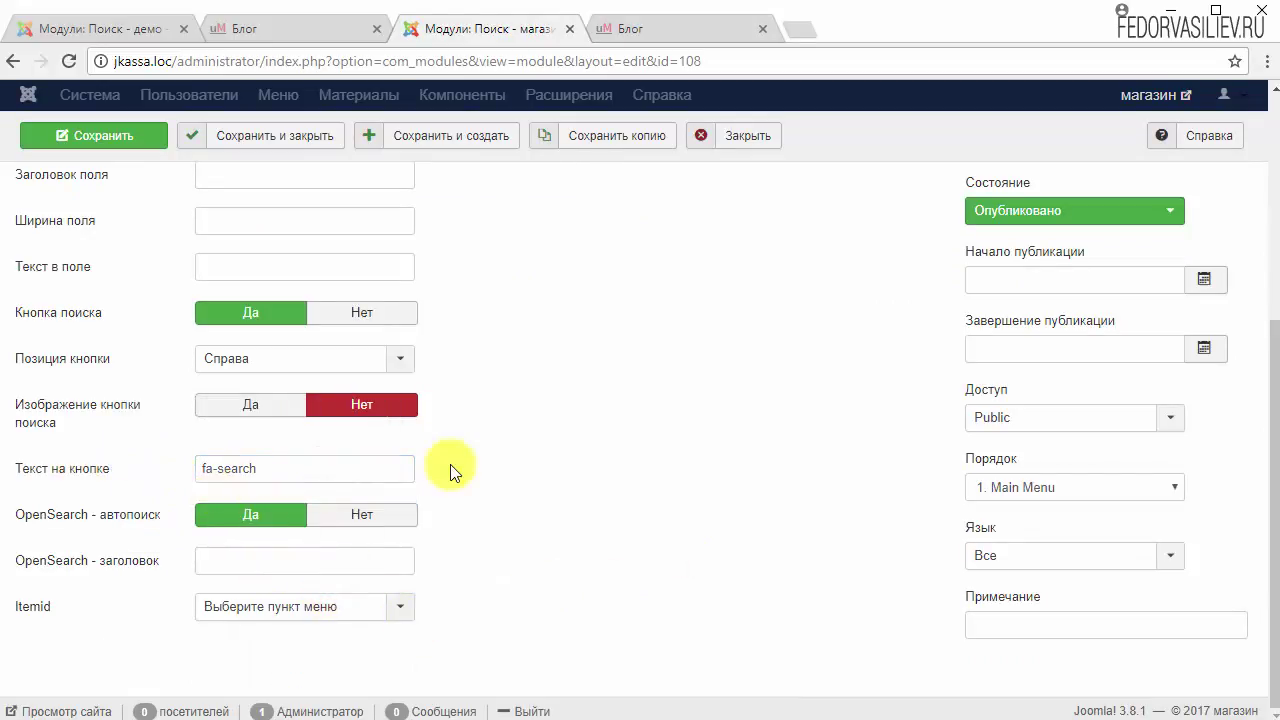
{"action": "left_click", "coordinate": [112, 133]}
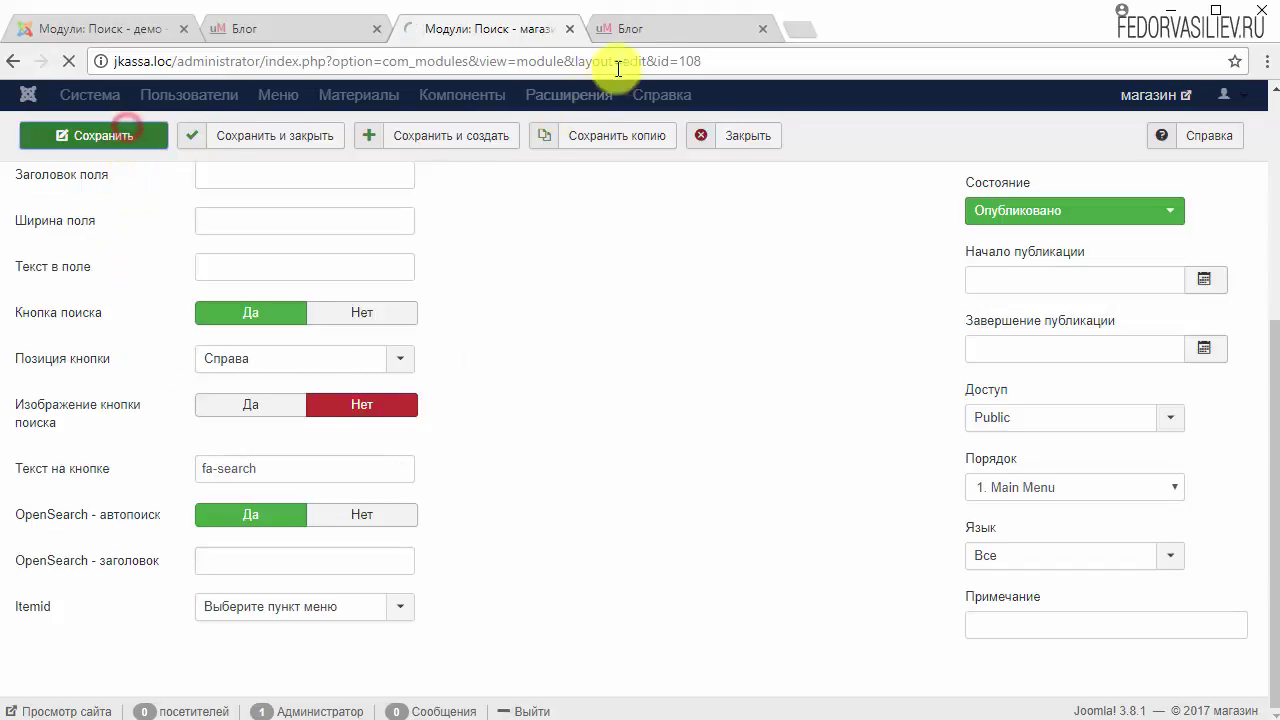
{"action": "left_click", "coordinate": [634, 32]}
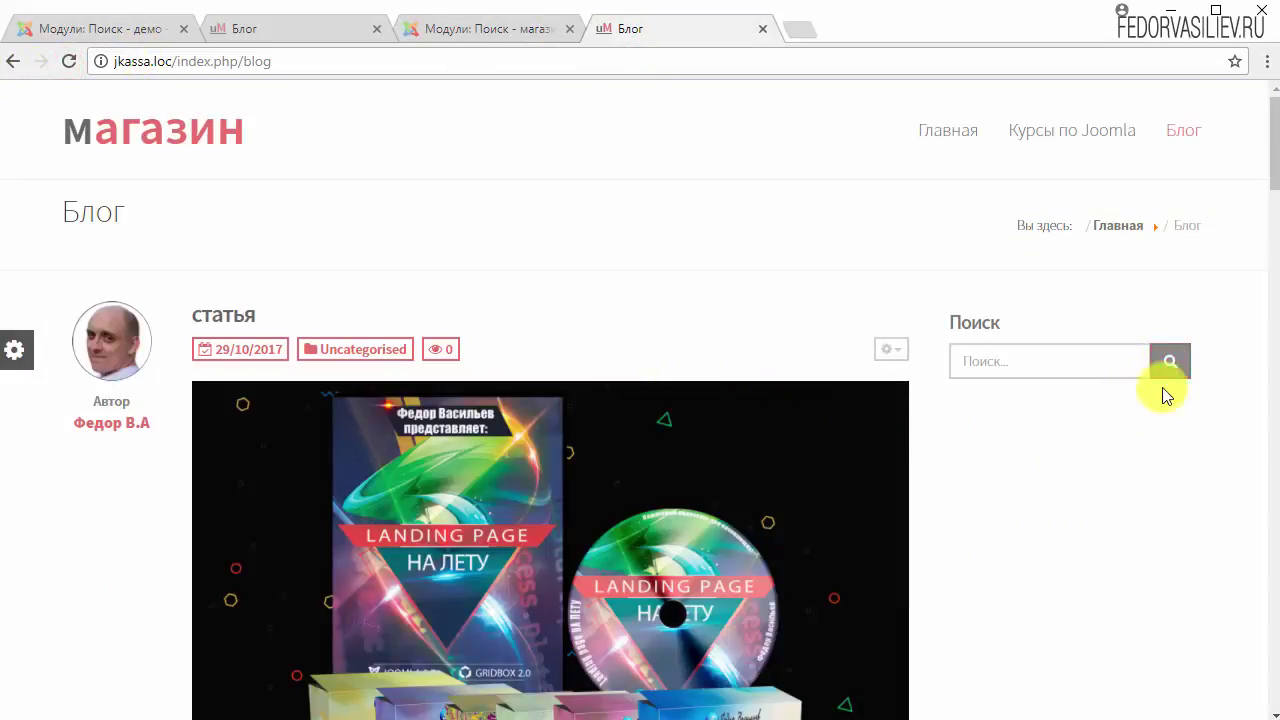
{"action": "key", "text": "ctrl+2"}
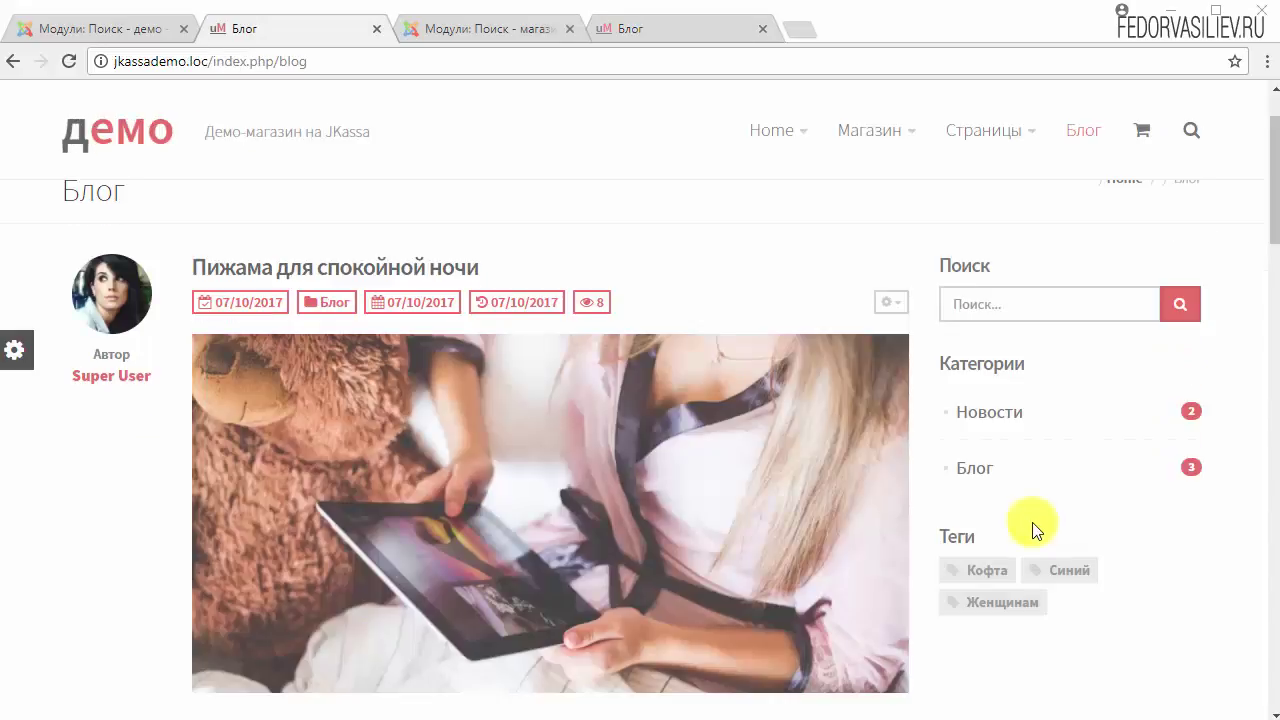
- Close the search module and create a new site module of the Категории type
{"action": "left_click", "coordinate": [466, 33]}
{"action": "left_click", "coordinate": [739, 199]}
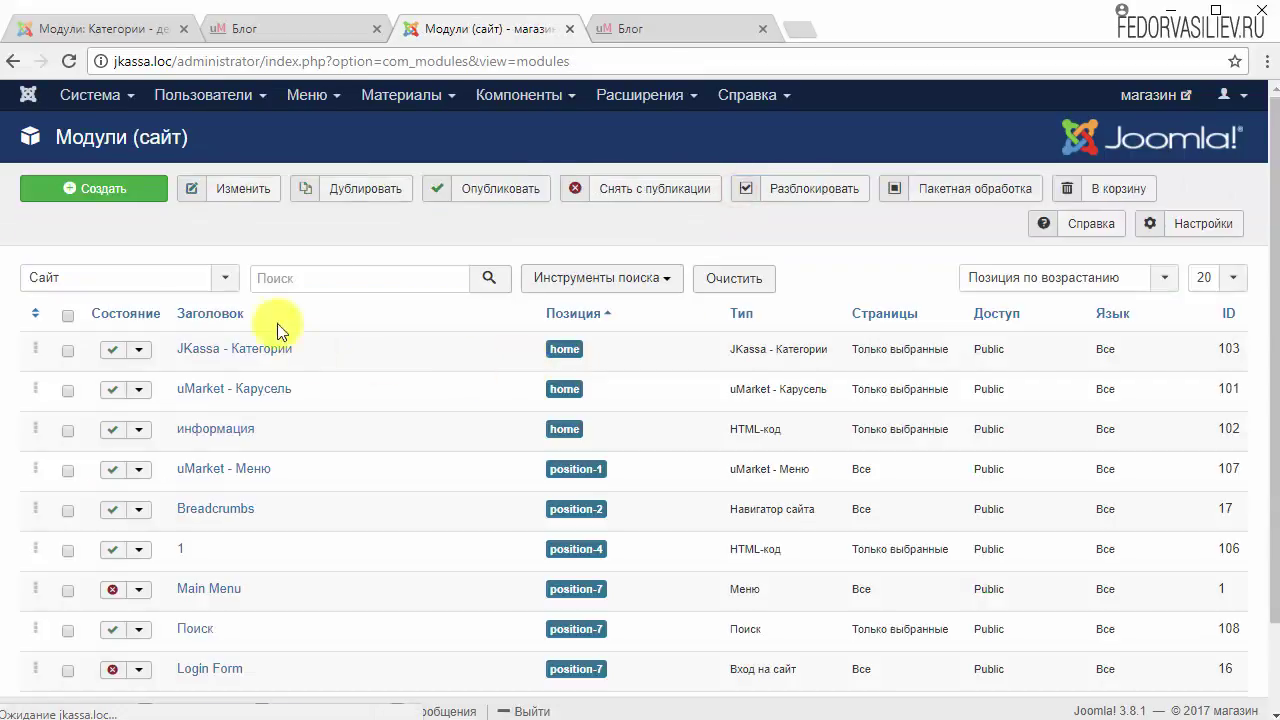
{"action": "left_click", "coordinate": [105, 187]}
{"action": "scroll", "coordinate": [516, 430], "scroll_direction": "down", "scroll_amount": 4}
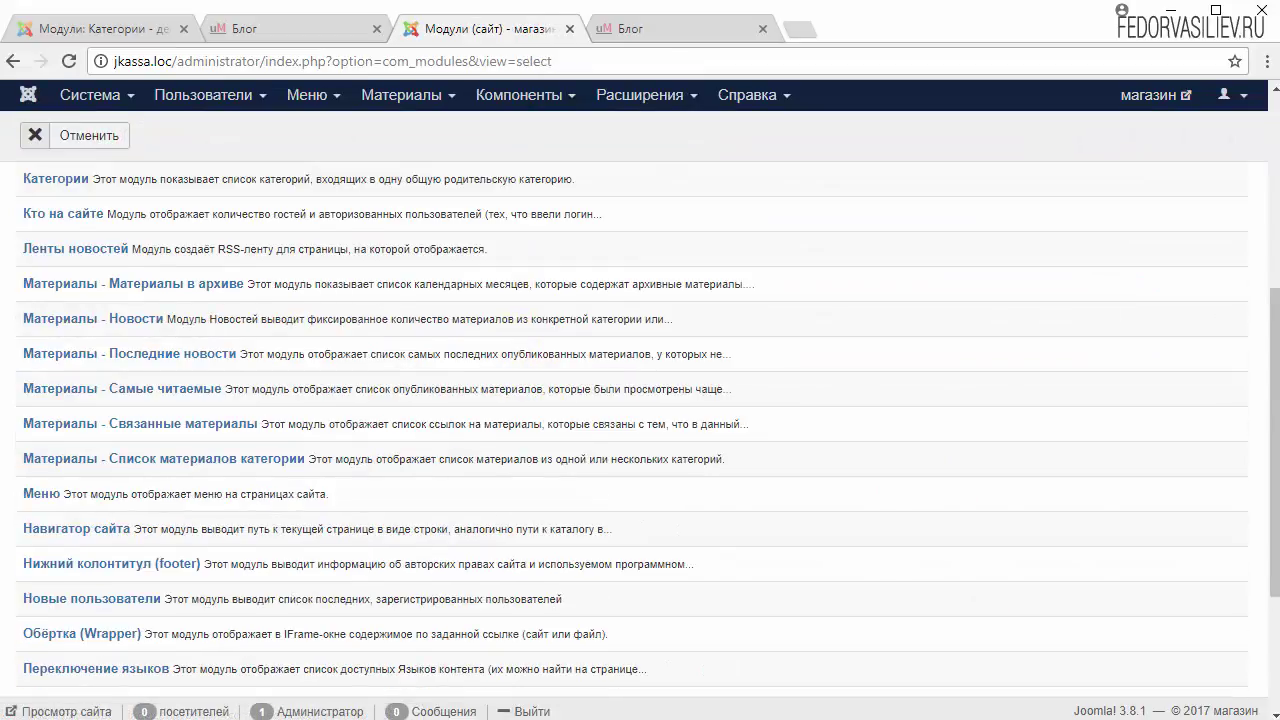
{"action": "scroll", "coordinate": [119, 490], "scroll_direction": "up", "scroll_amount": 2}
{"action": "left_click", "coordinate": [13, 365]}
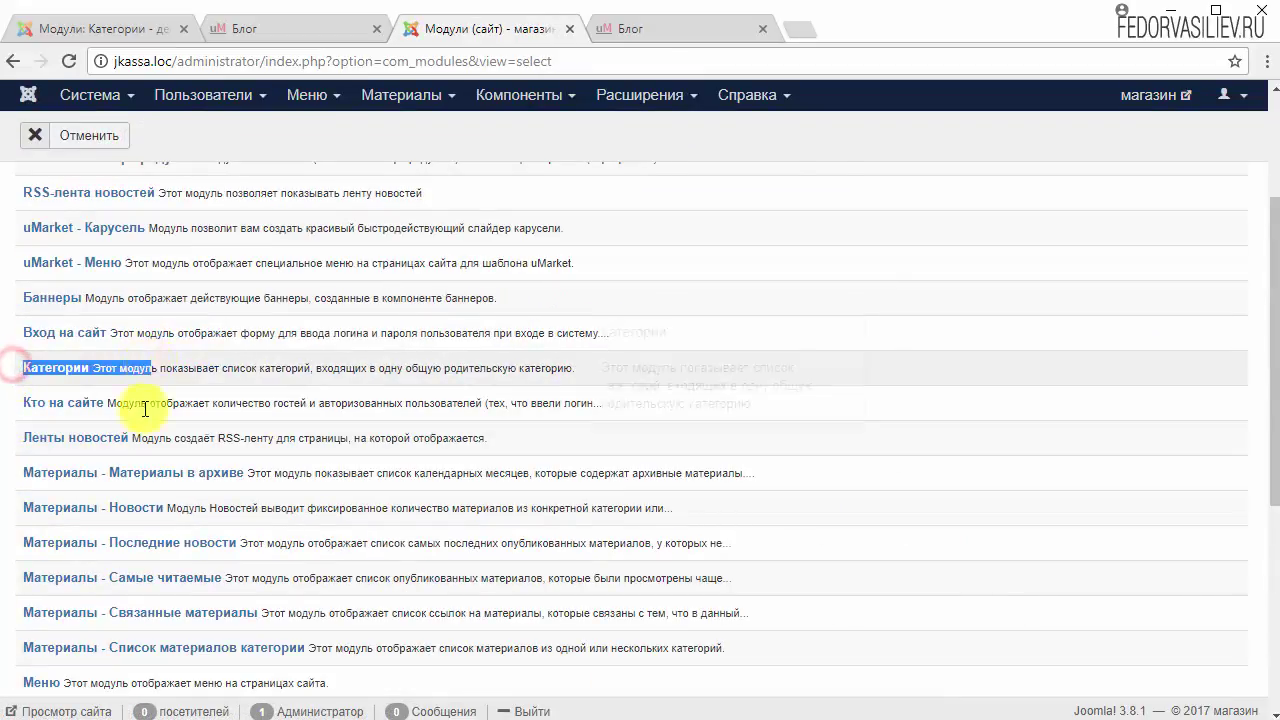
{"action": "left_click", "coordinate": [57, 369]}
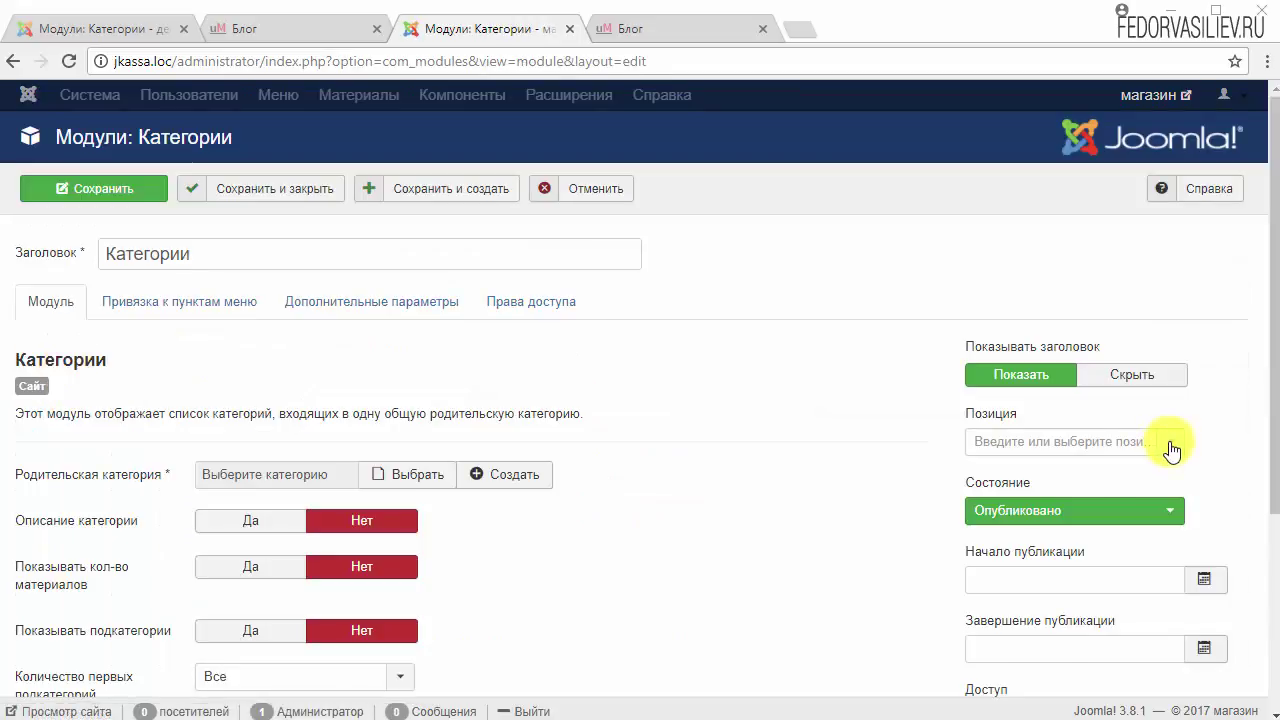
- Assign the new Категории module to the Left top [position-7] template position
{"action": "left_click", "coordinate": [1171, 443]}
{"action": "left_click_drag", "start_coordinate": [1171, 523], "coordinate": [1172, 535]}
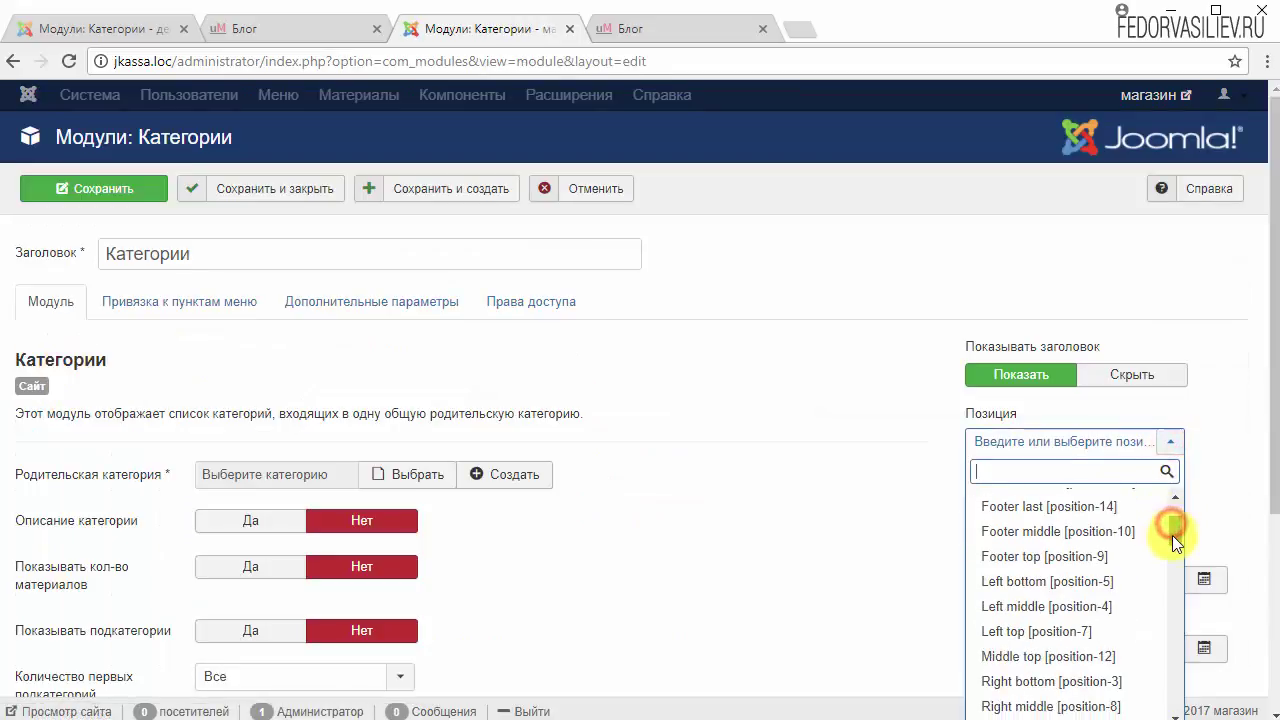
{"action": "left_click", "coordinate": [1008, 631]}
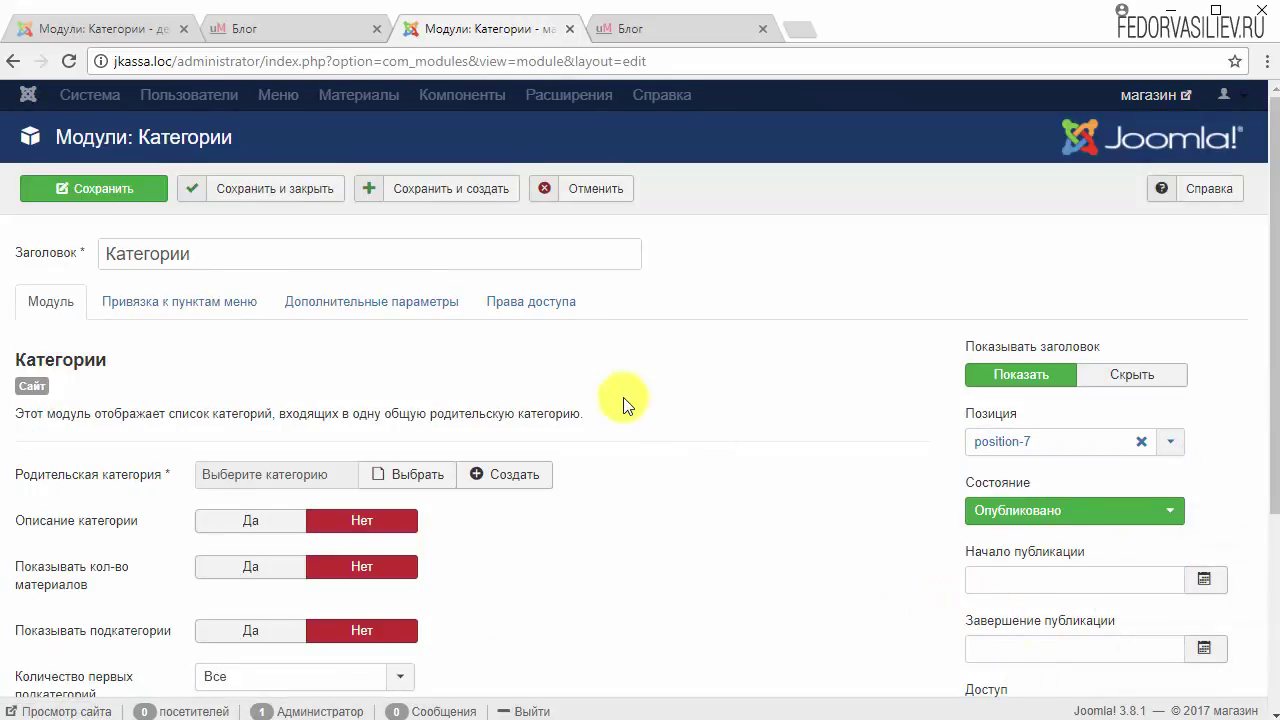
- Enable the category description, article count and subcategories in the module, and choose Uncategorised as the parent category
{"action": "left_click", "coordinate": [258, 521]}
{"action": "left_click", "coordinate": [268, 556]}
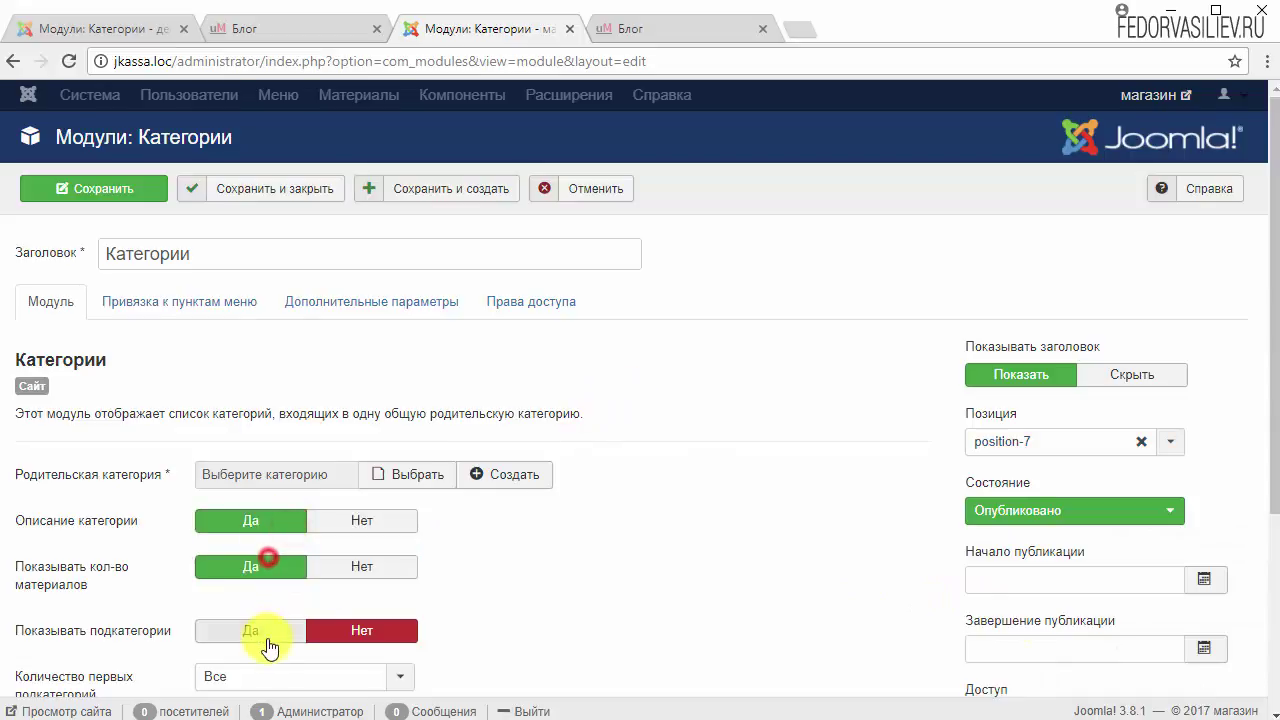
{"action": "left_click", "coordinate": [267, 633]}
{"action": "scroll", "coordinate": [480, 594], "scroll_direction": "down", "scroll_amount": 2}
{"action": "scroll", "coordinate": [480, 594], "scroll_direction": "up", "scroll_amount": 2}
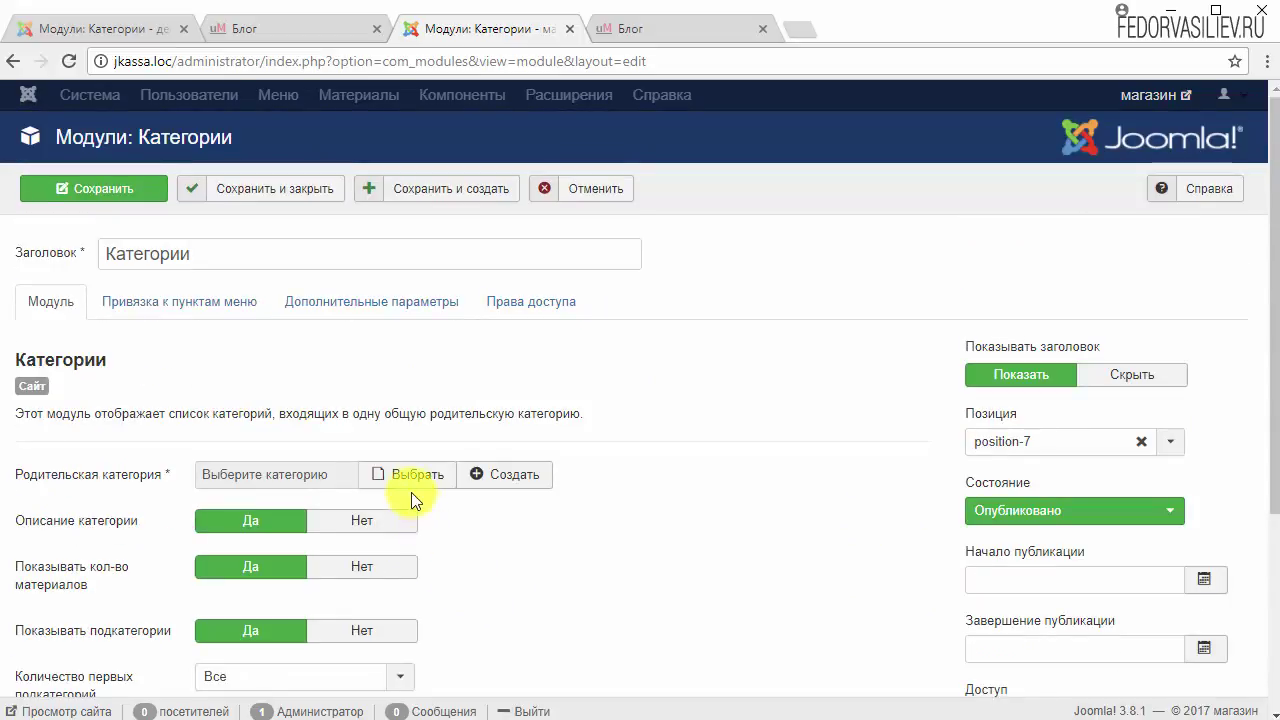
{"action": "left_click", "coordinate": [417, 477]}
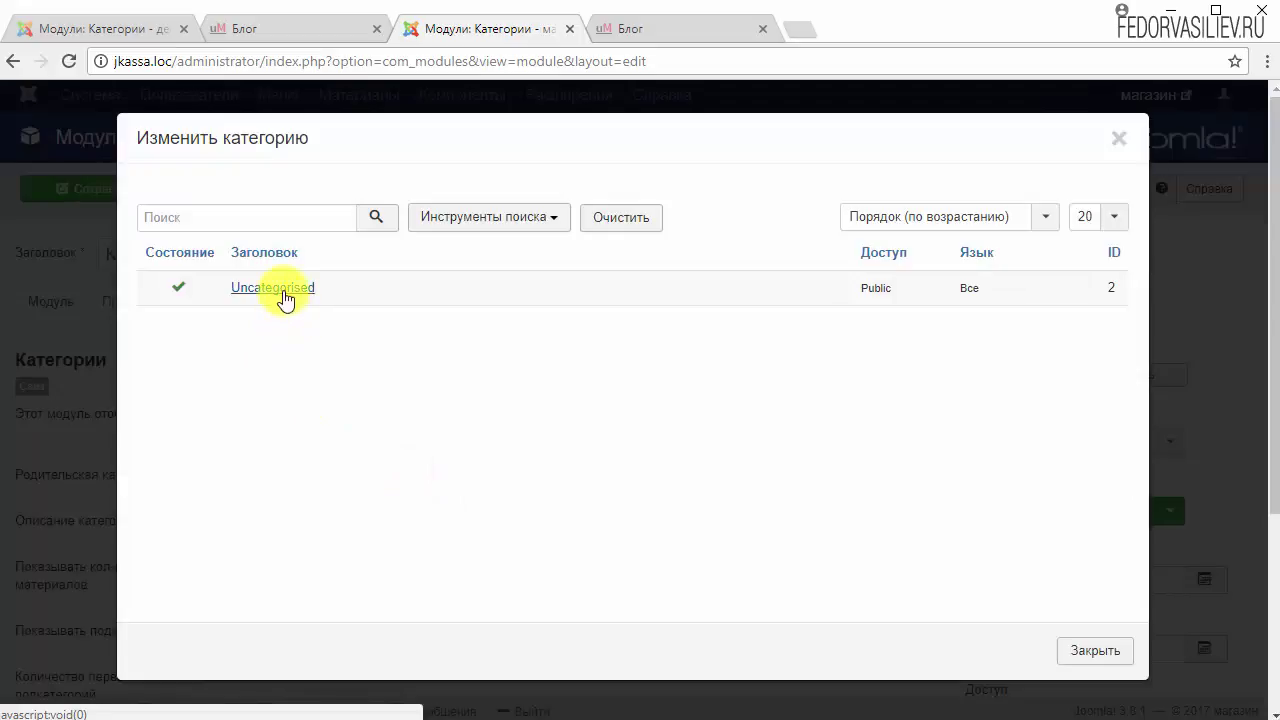
{"action": "left_click", "coordinate": [284, 296]}
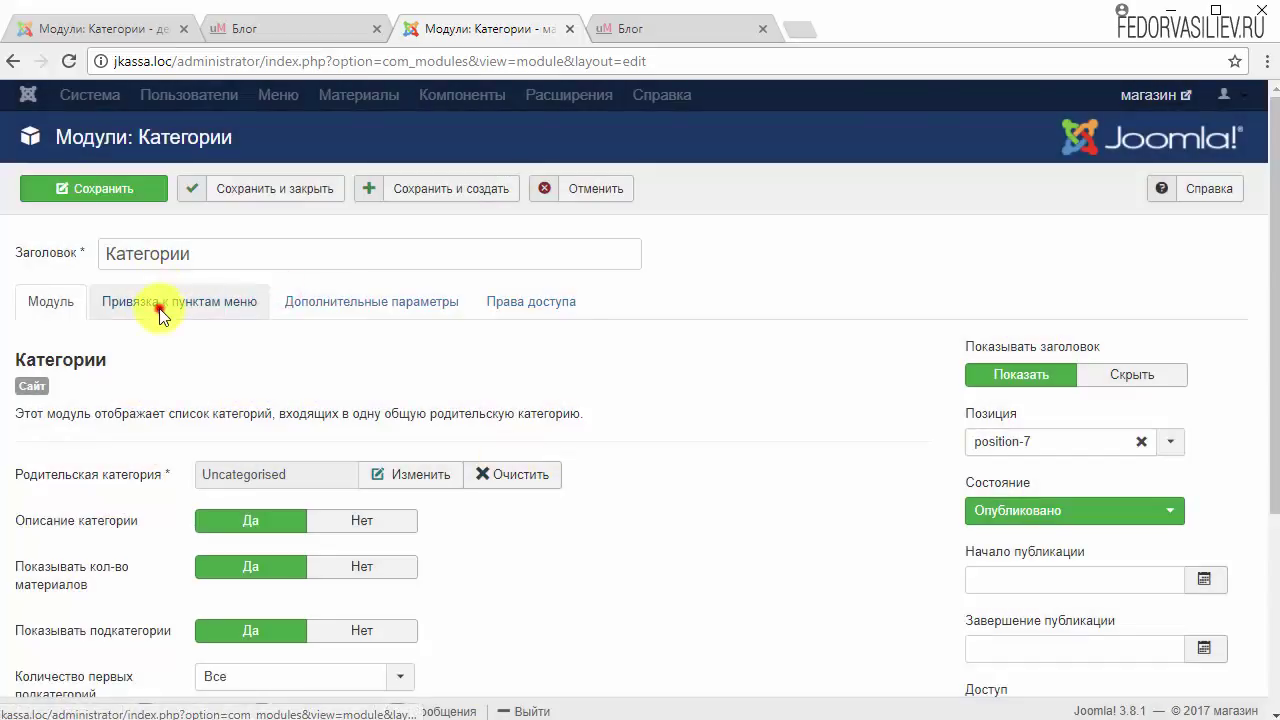
- Restrict the Категории module to specified pages only, leaving just the Блог menu item selected
{"action": "left_click", "coordinate": [160, 312]}
{"action": "left_click", "coordinate": [235, 349]}
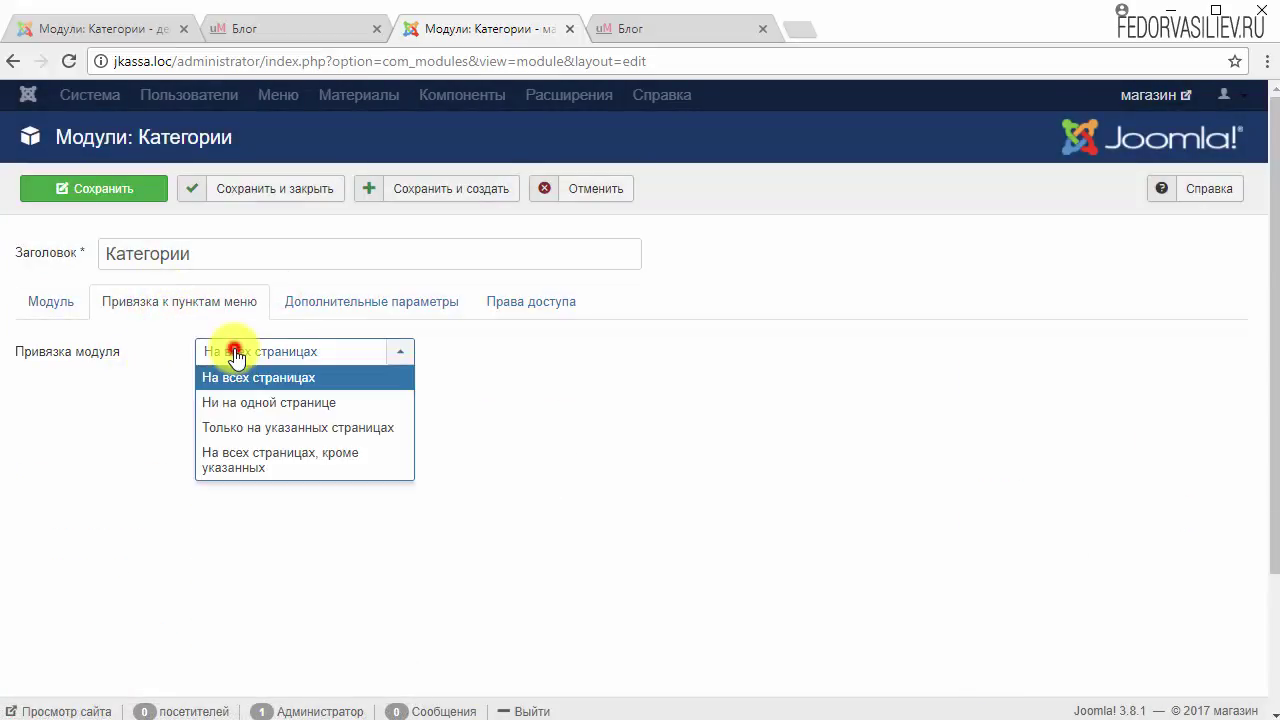
{"action": "left_click", "coordinate": [247, 430]}
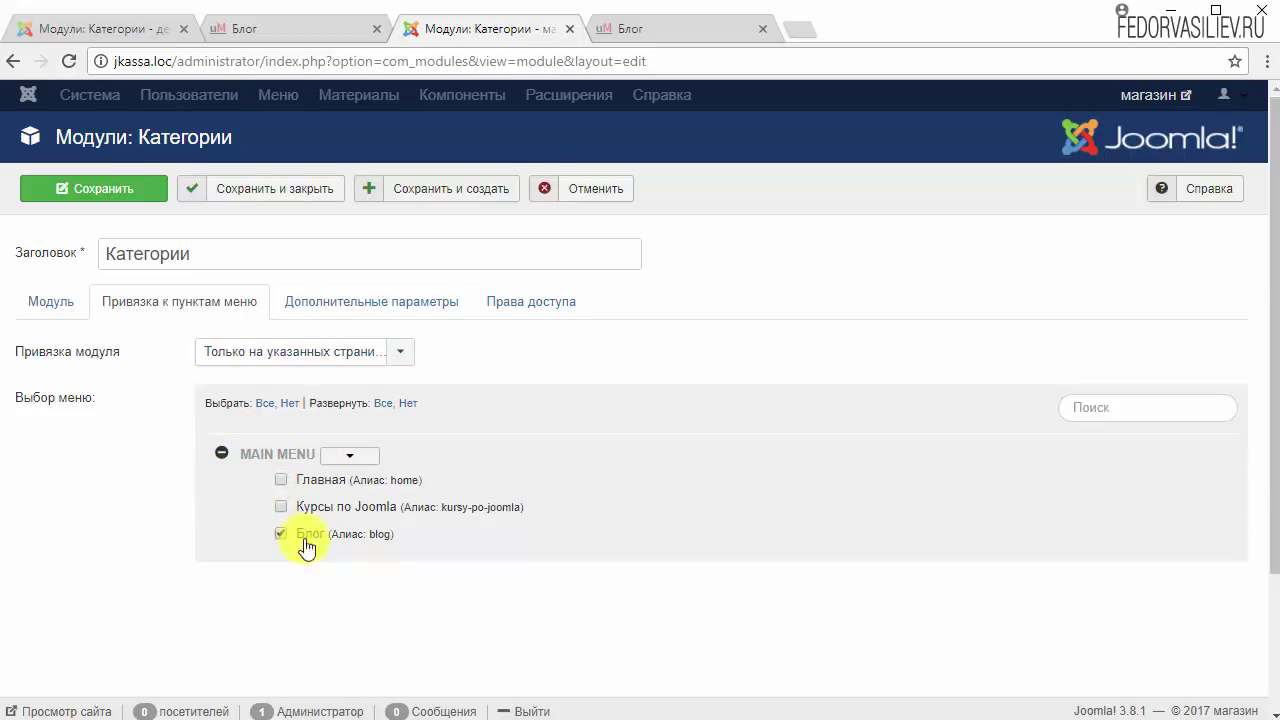
- Set the Категории module's CSS class suffix to "widget-post-categories" and save the module
{"action": "left_click", "coordinate": [337, 301]}
{"action": "scroll", "coordinate": [666, 360], "scroll_direction": "down", "scroll_amount": 1}
{"action": "mouse_move", "coordinate": [55, 345]}
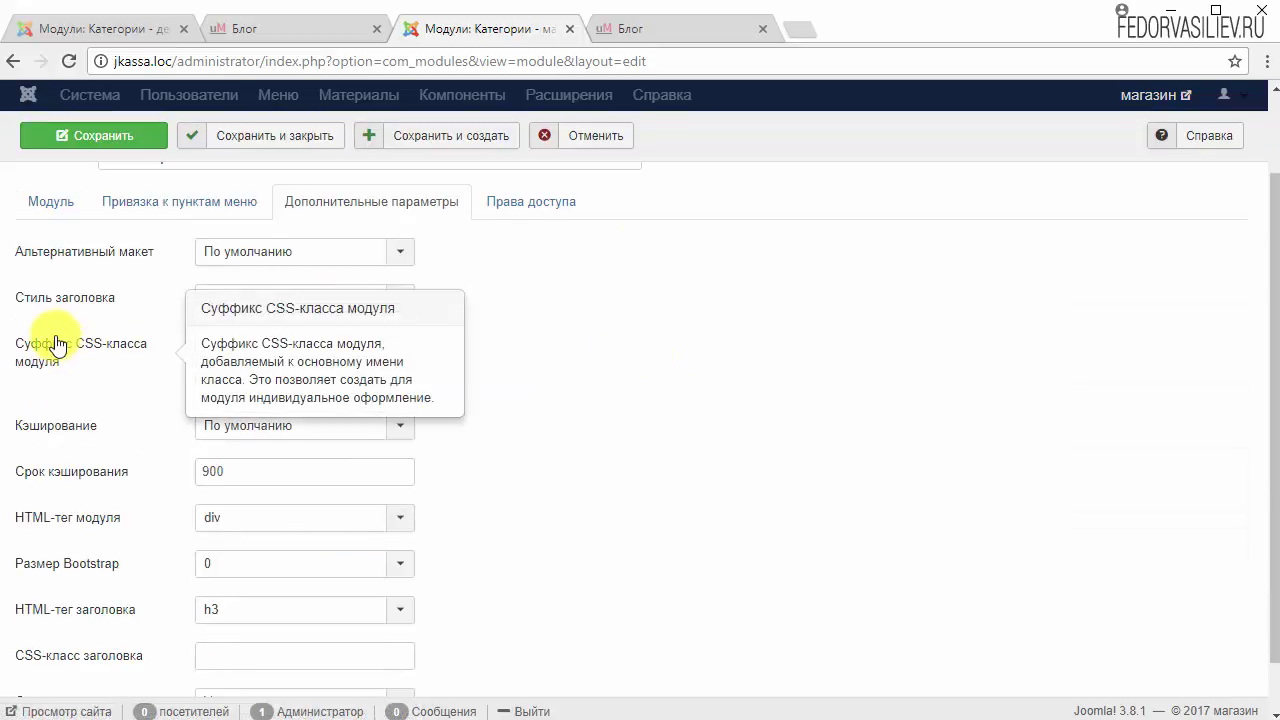
{"action": "right_click", "coordinate": [219, 373]}
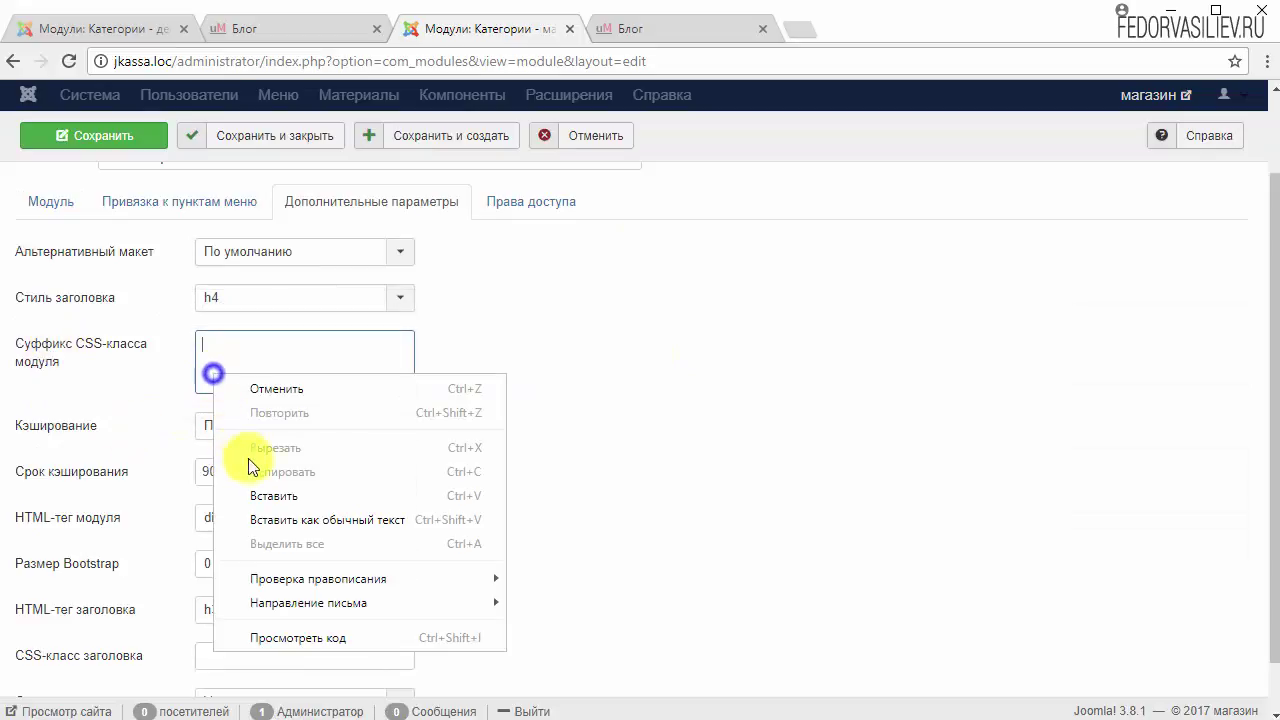
{"action": "left_click", "coordinate": [266, 489]}
{"action": "scroll", "coordinate": [384, 288], "scroll_direction": "up", "scroll_amount": 1}
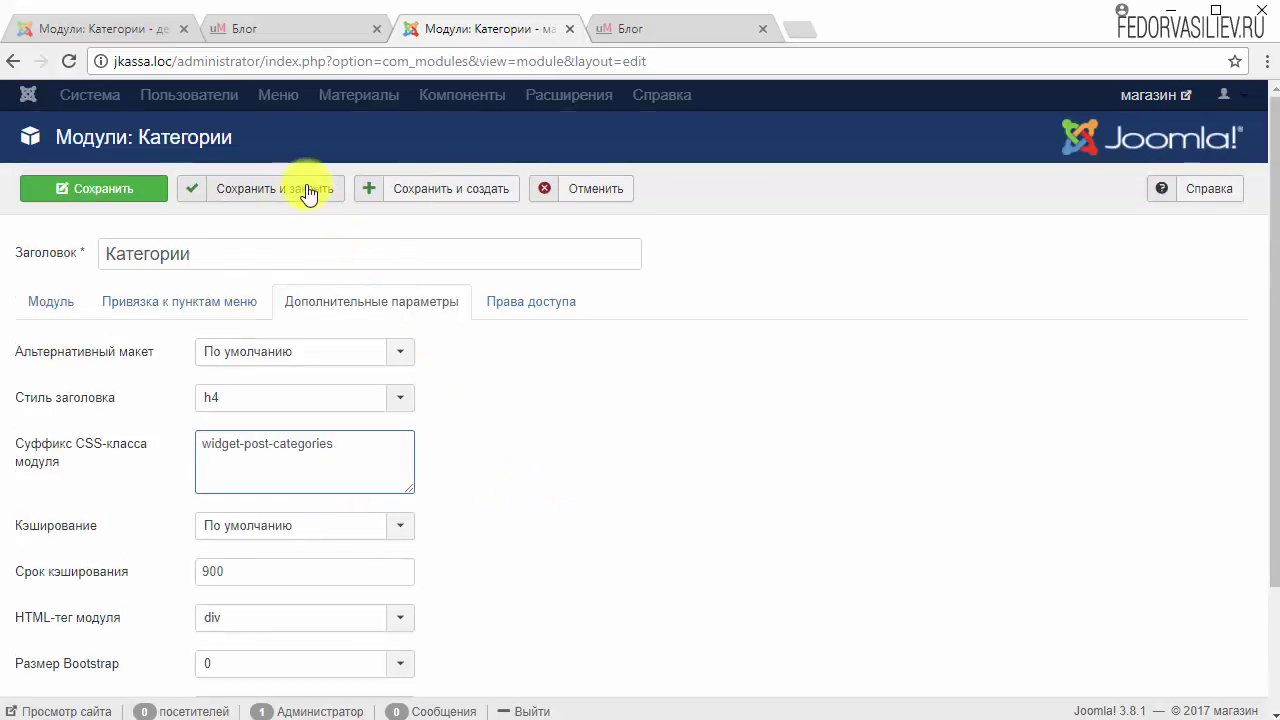
- Reload the store's blog page to look for the categories block, and review the module's parent category setting
{"action": "left_click", "coordinate": [651, 30]}
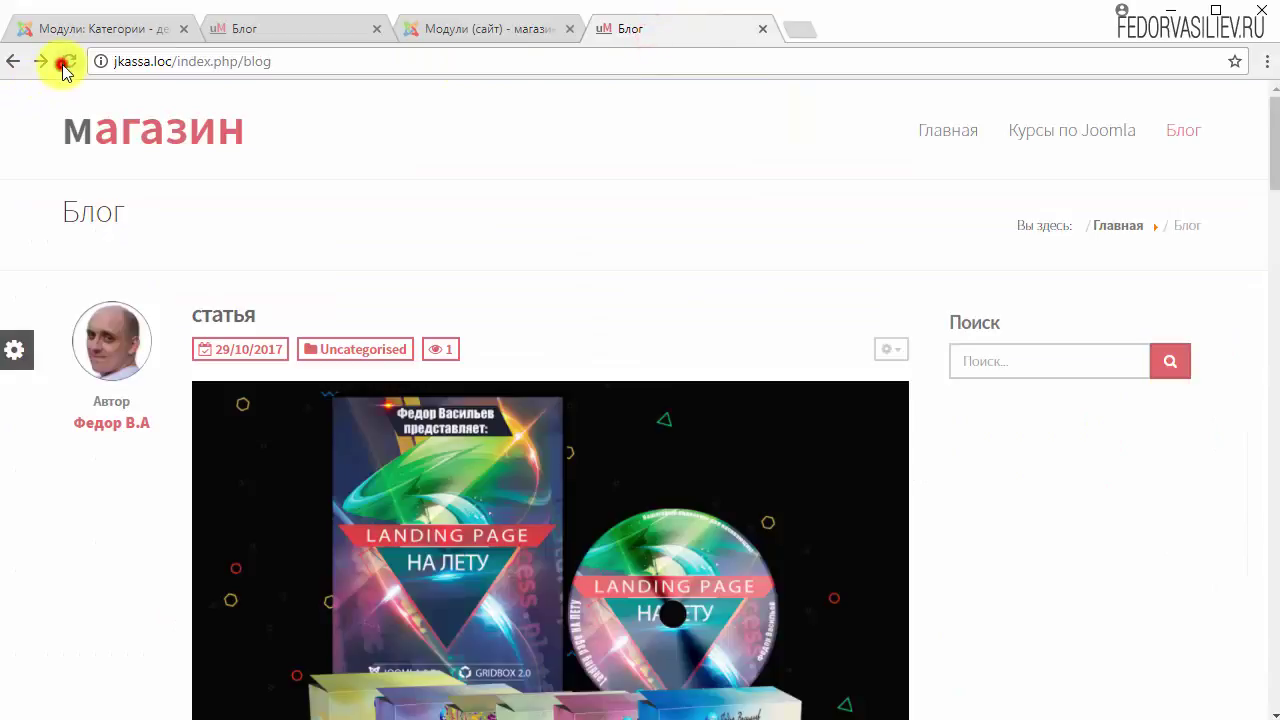
{"action": "left_click", "coordinate": [64, 63]}
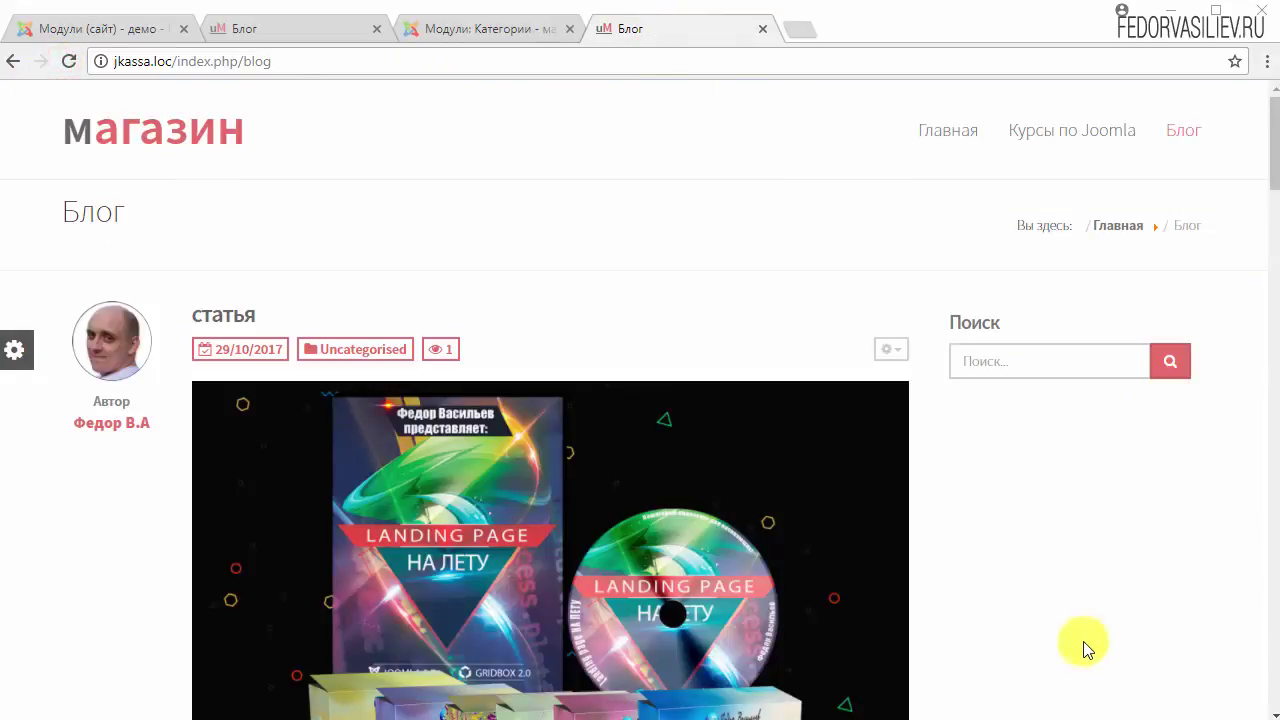
{"action": "left_click", "coordinate": [505, 30]}
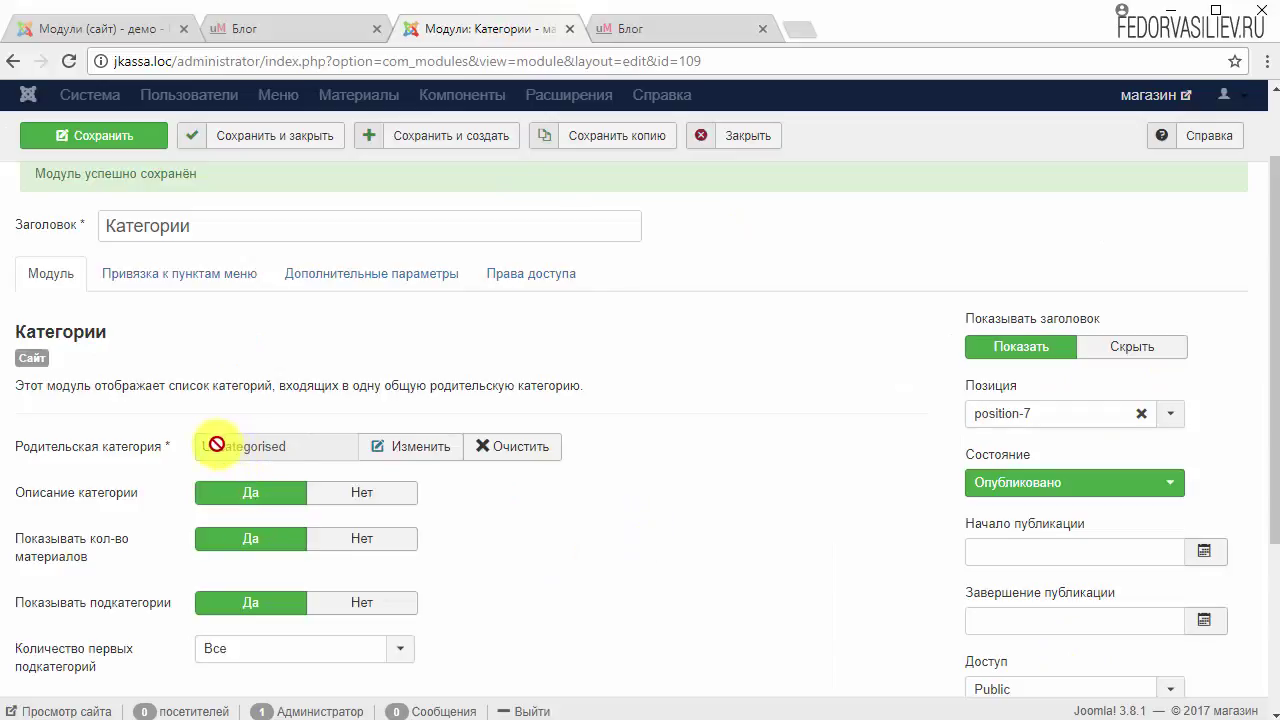
{"action": "mouse_move", "coordinate": [78, 455]}
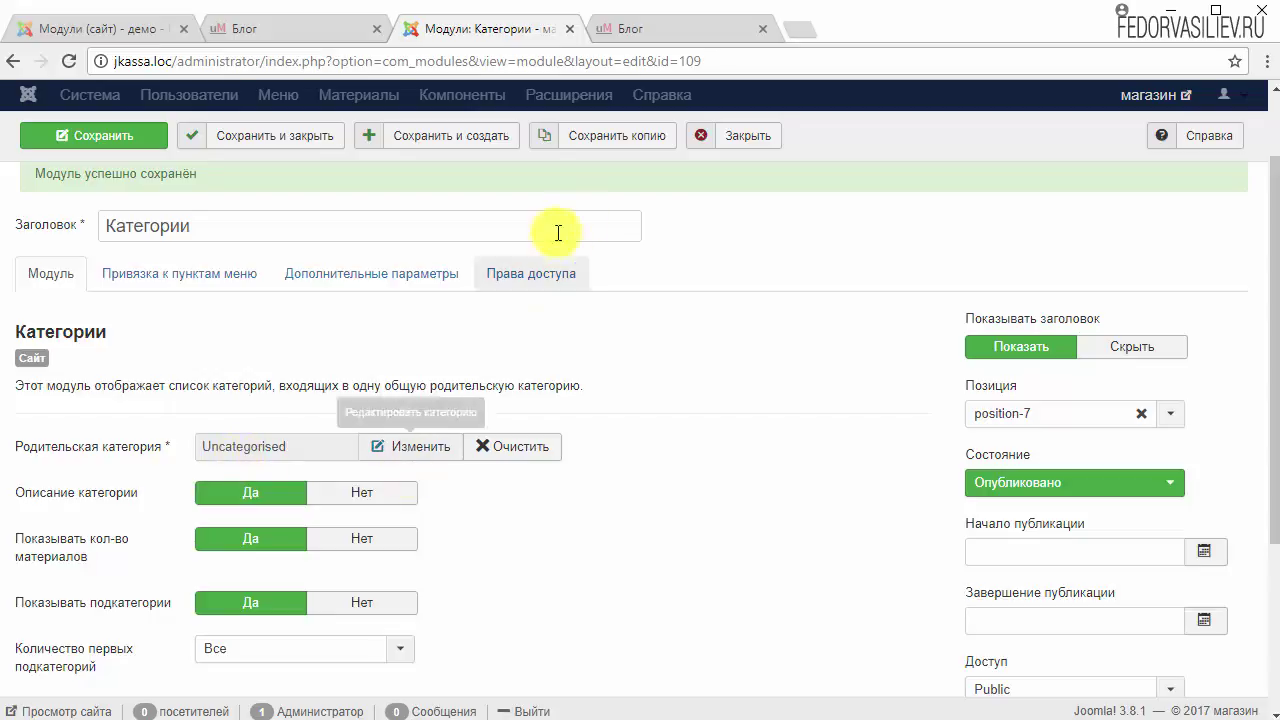
- Close the module and create a new article category titled "Главная" in the category manager
{"action": "left_click", "coordinate": [748, 135]}
{"action": "left_click", "coordinate": [397, 99]}
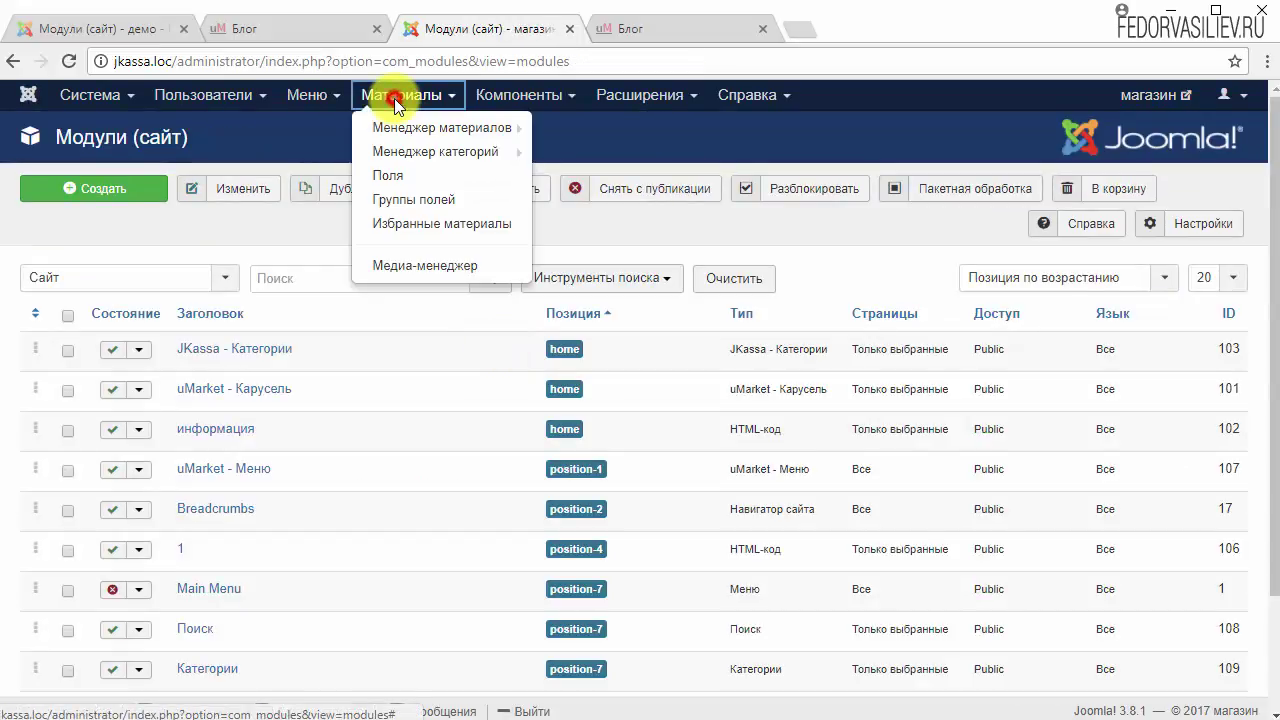
{"action": "left_click", "coordinate": [400, 152]}
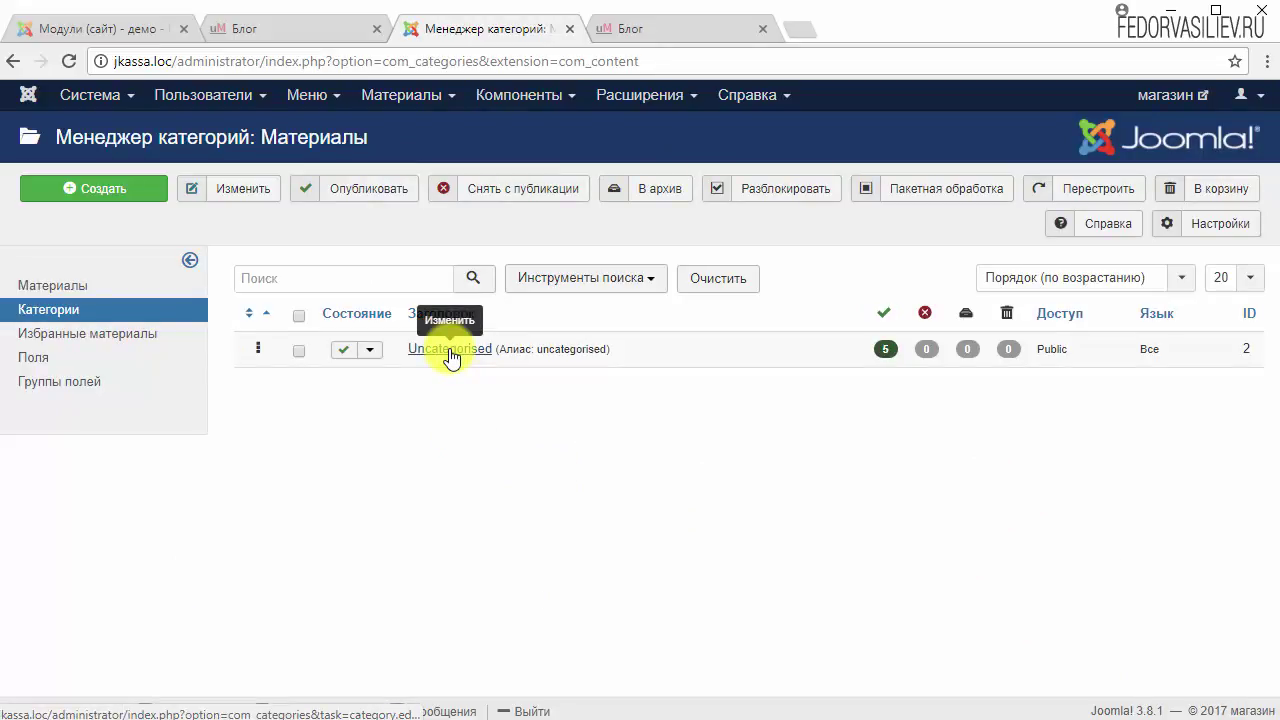
{"action": "left_click", "coordinate": [128, 193]}
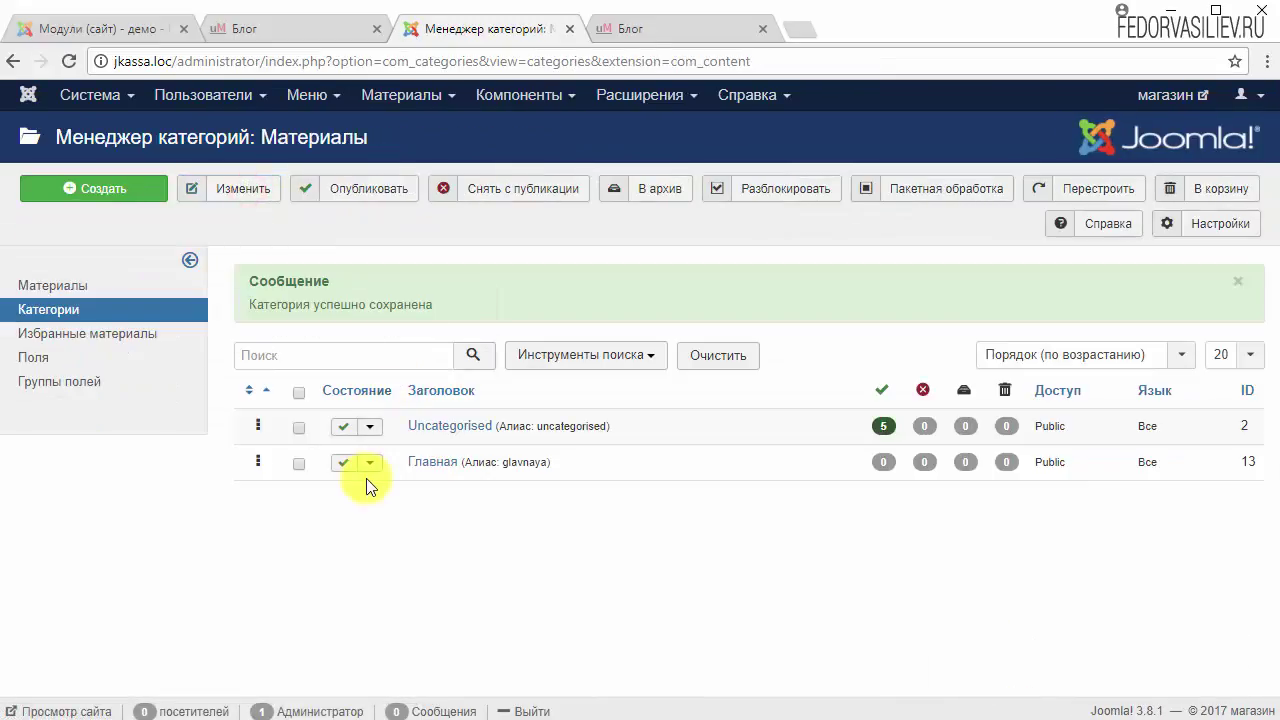
- Make Главная the parent of the Uncategorised category and save the change
{"action": "left_click", "coordinate": [450, 428]}
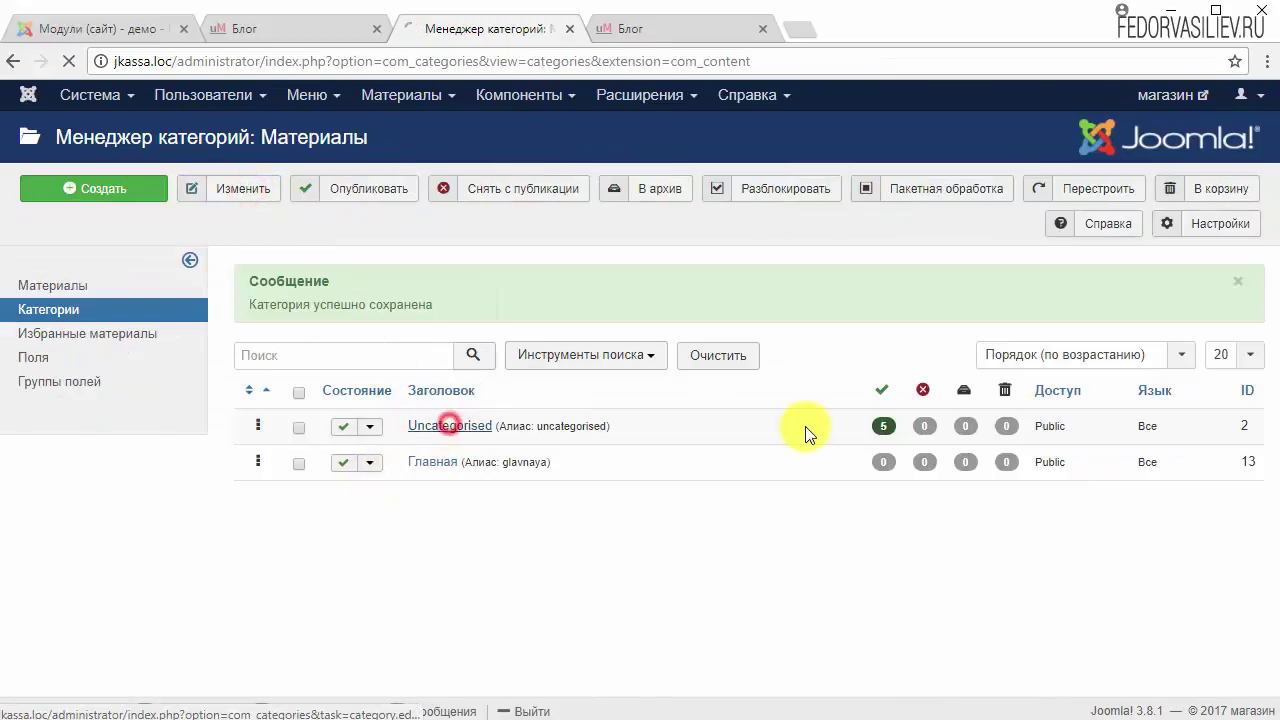
{"action": "left_click", "coordinate": [998, 381]}
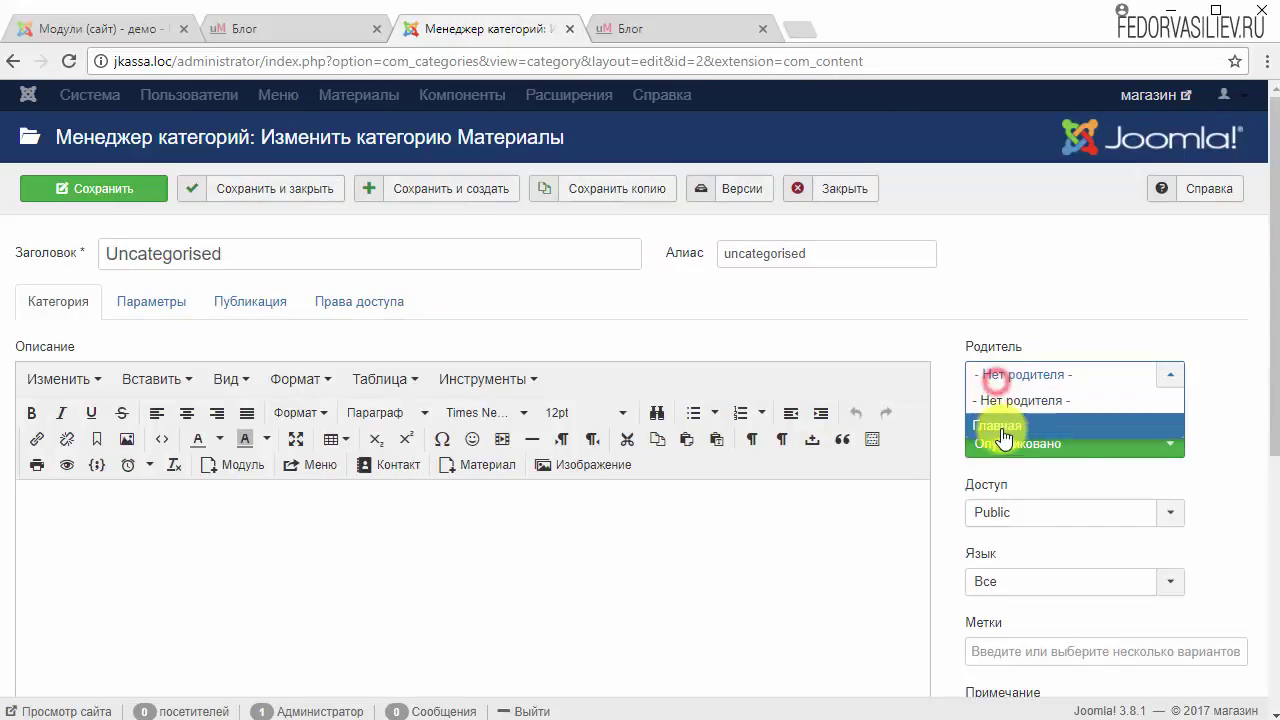
{"action": "left_click", "coordinate": [1007, 430]}
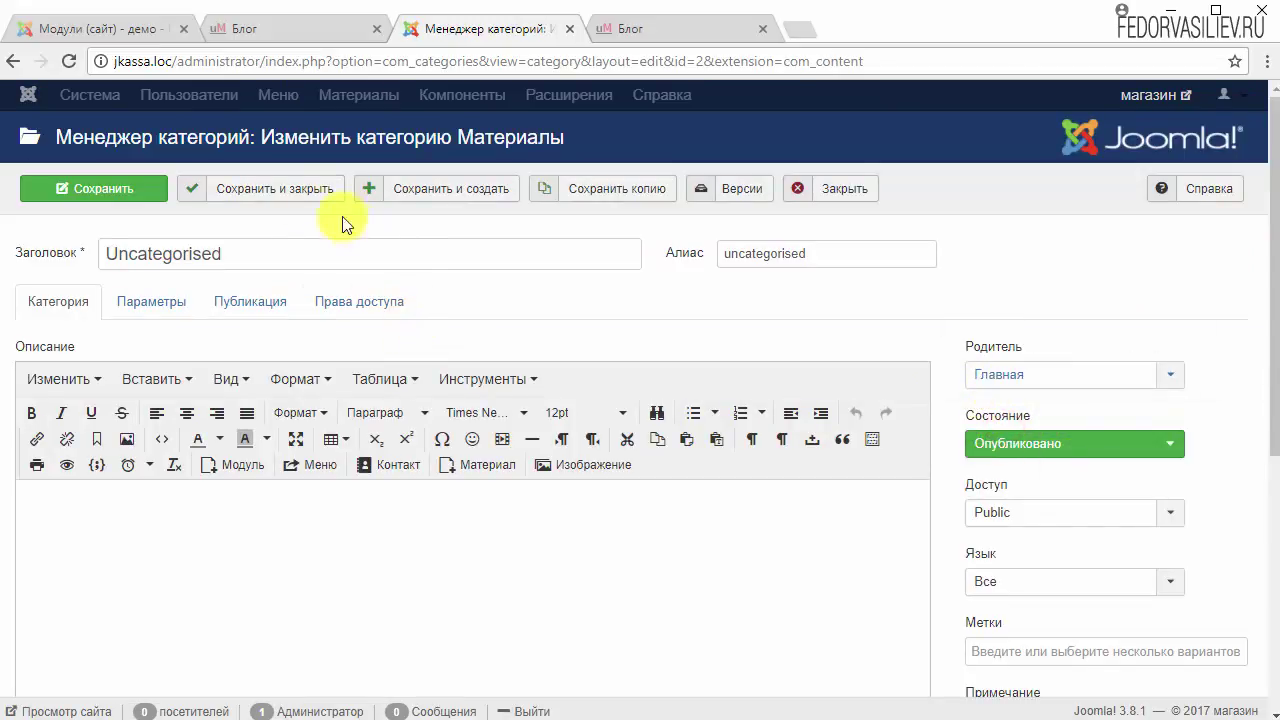
{"action": "left_click", "coordinate": [295, 199]}
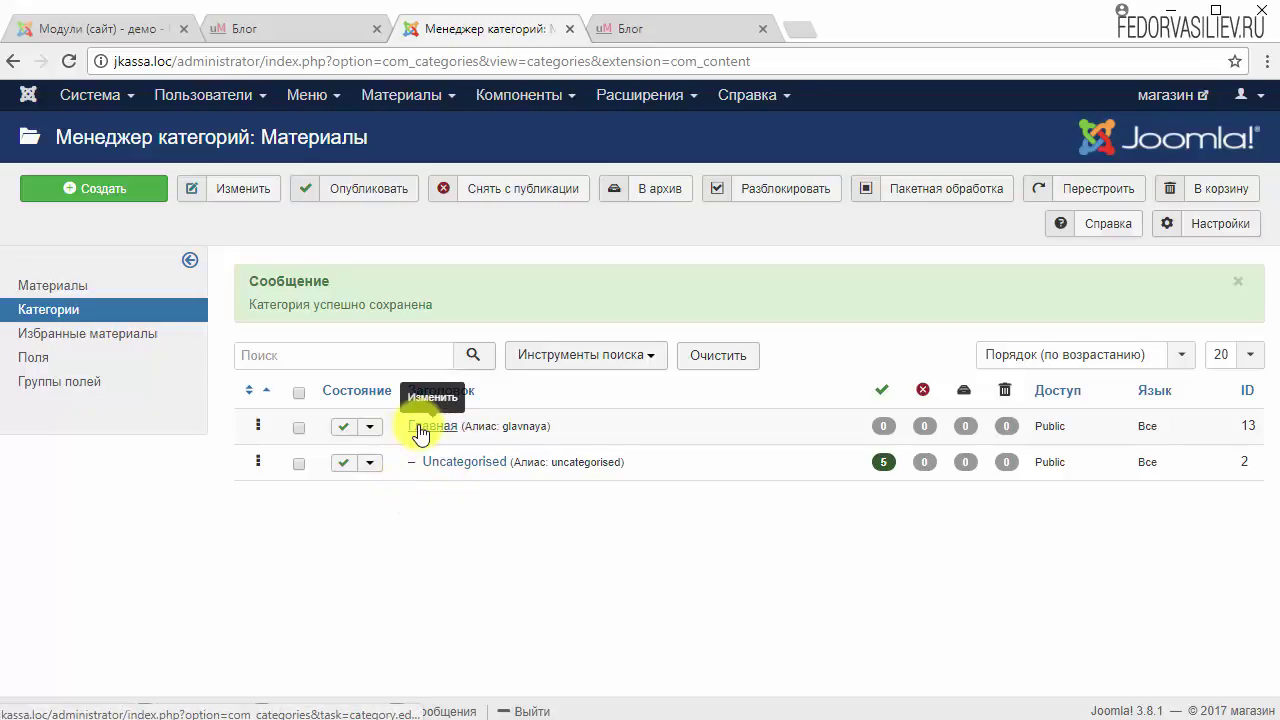
- Set the parent category of the Категории module to Главная and save the module
{"action": "left_click", "coordinate": [637, 94]}
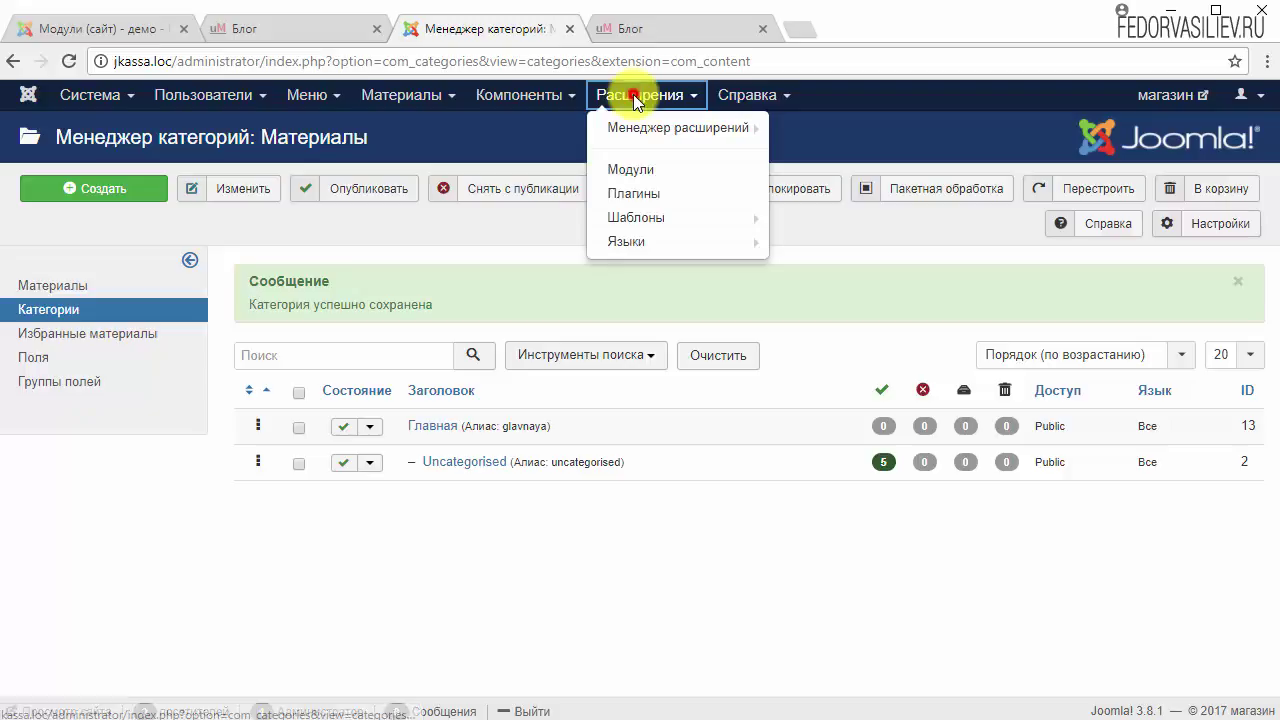
{"action": "left_click", "coordinate": [641, 175]}
{"action": "scroll", "coordinate": [205, 566], "scroll_direction": "down", "scroll_amount": 2}
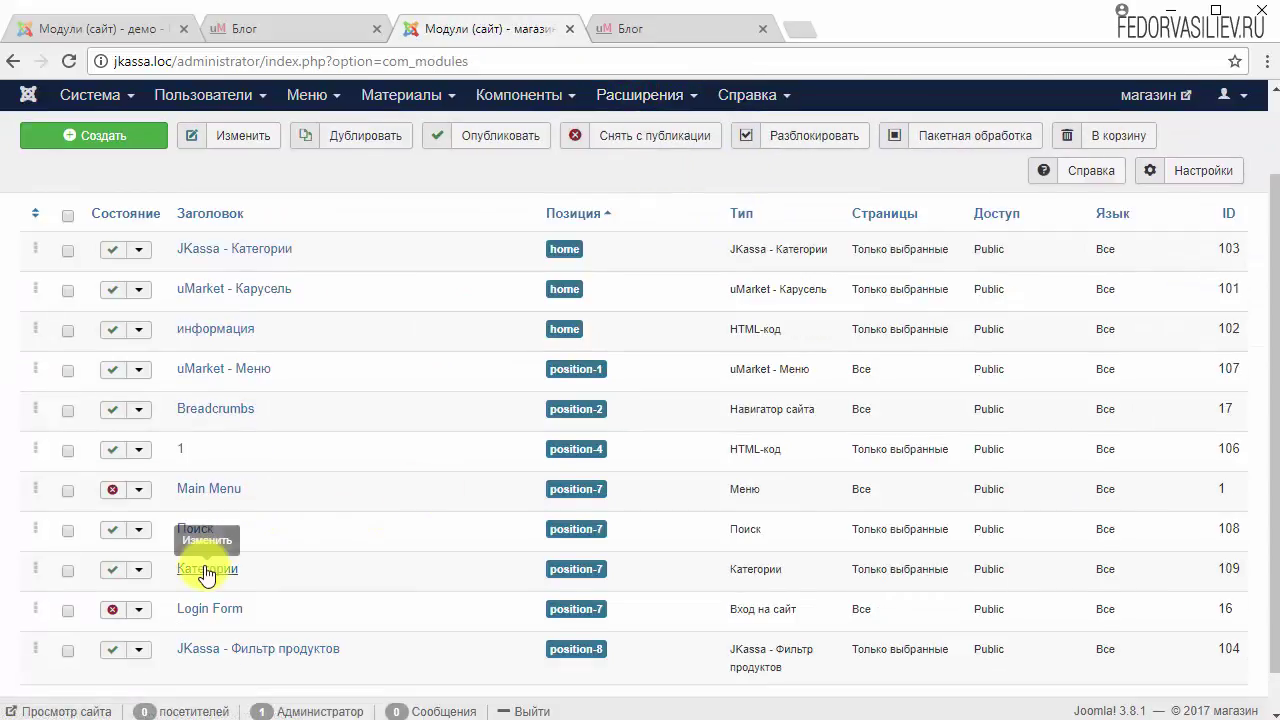
{"action": "left_click", "coordinate": [206, 570]}
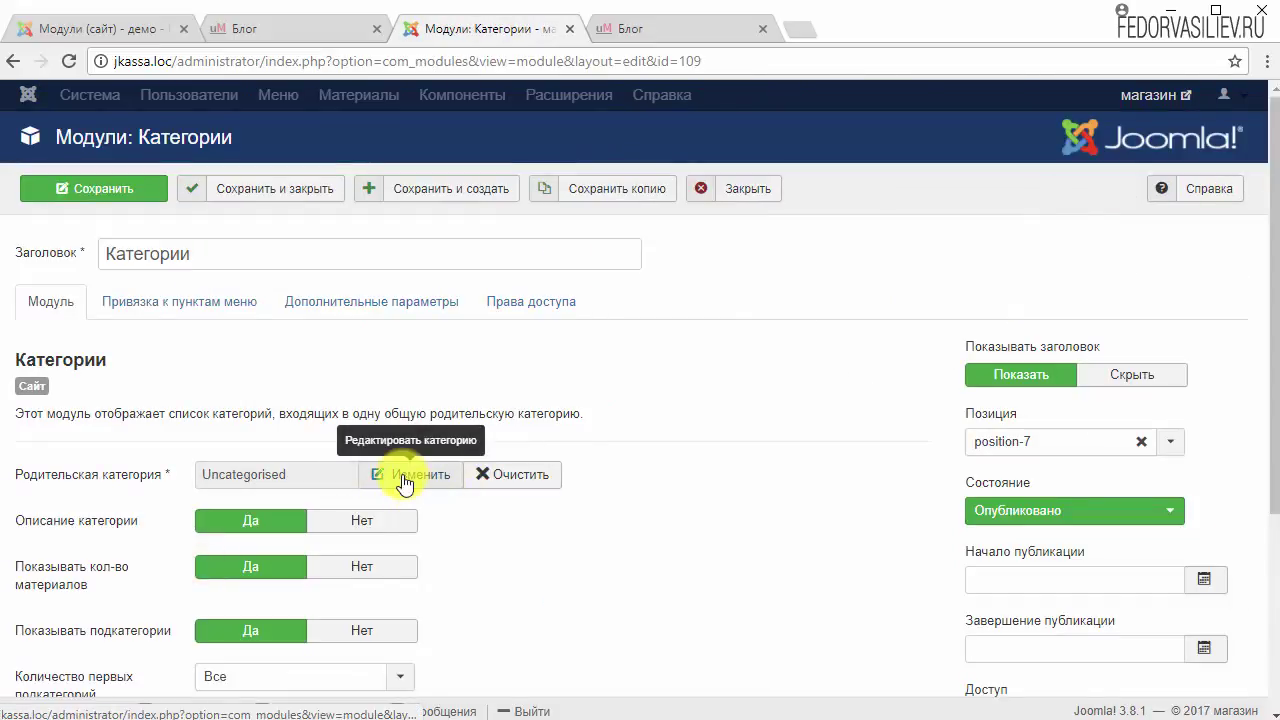
{"action": "left_click", "coordinate": [390, 480]}
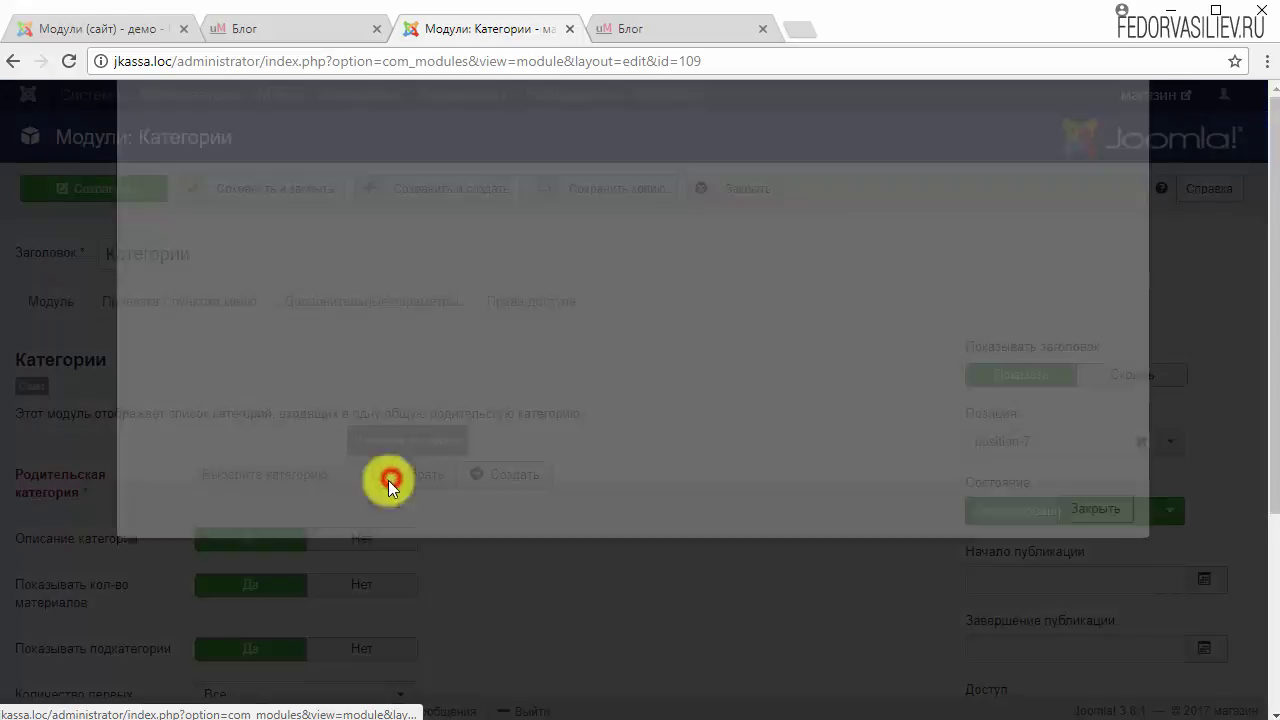
{"action": "left_click", "coordinate": [252, 292]}
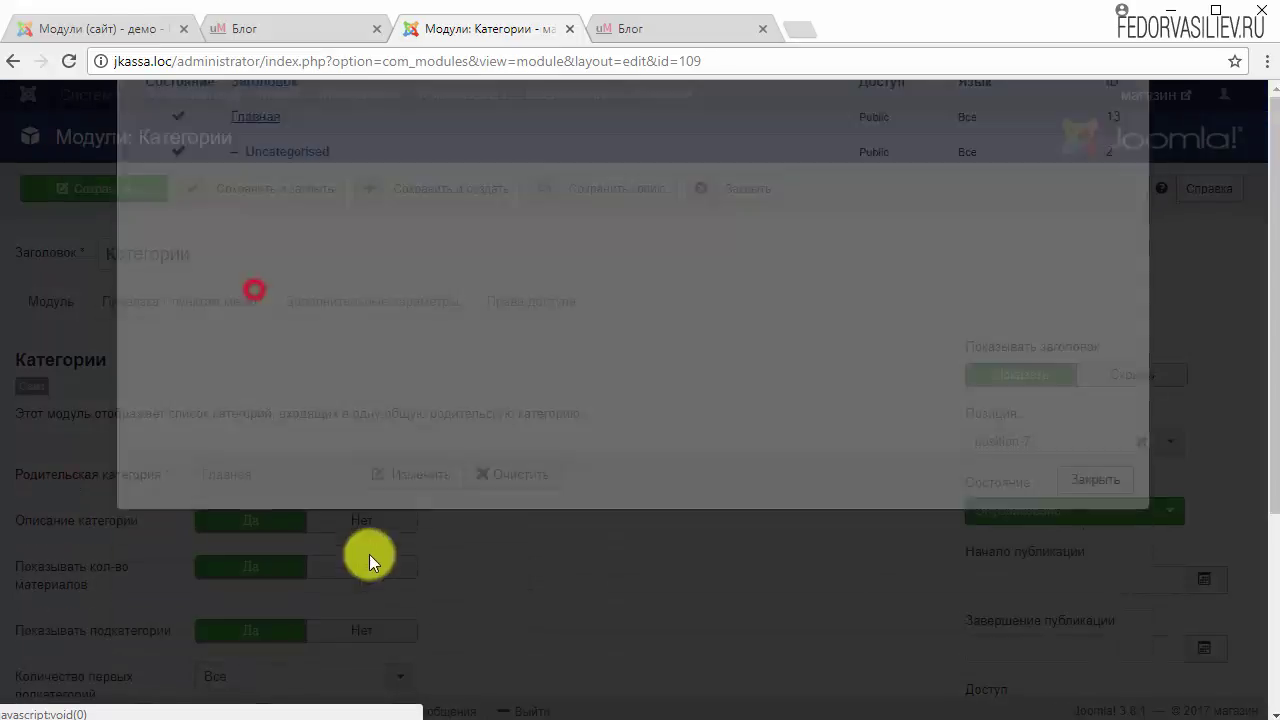
{"action": "left_click", "coordinate": [100, 188]}
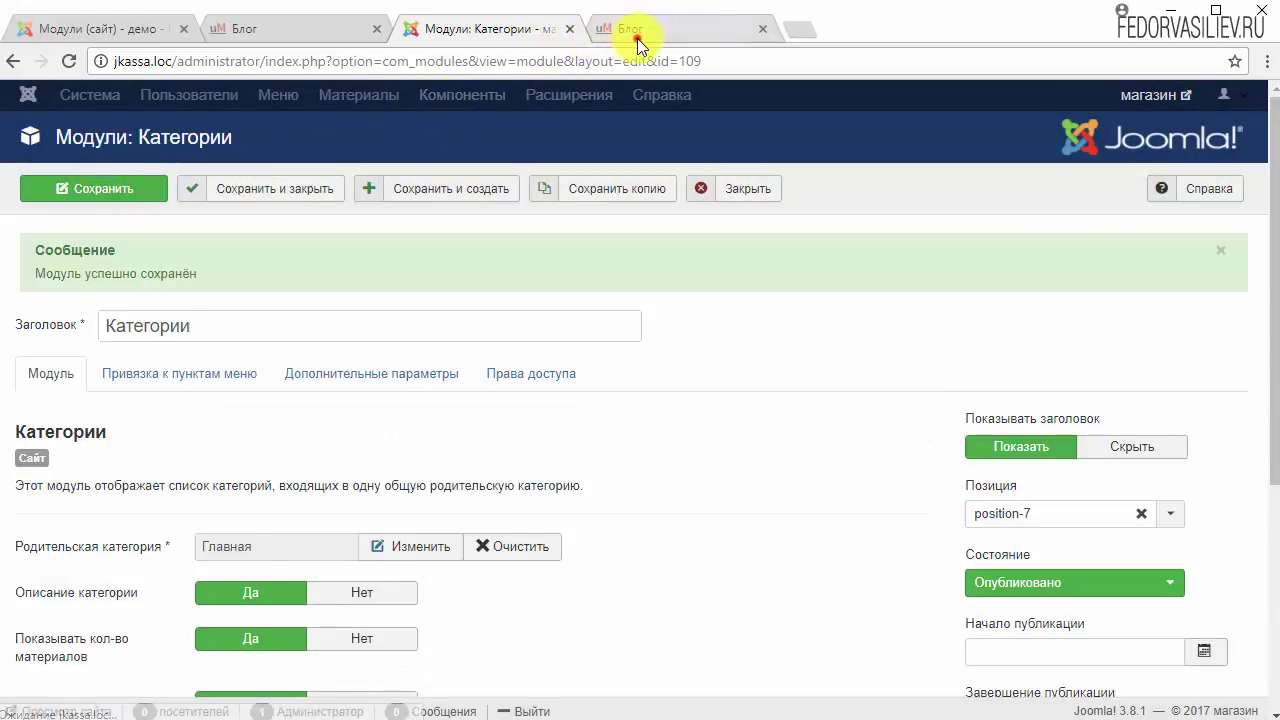
- Reload the store's blog page to check the categories block and compare its sidebar with the demo's blog
{"action": "left_click", "coordinate": [632, 29]}
{"action": "left_click", "coordinate": [69, 61]}
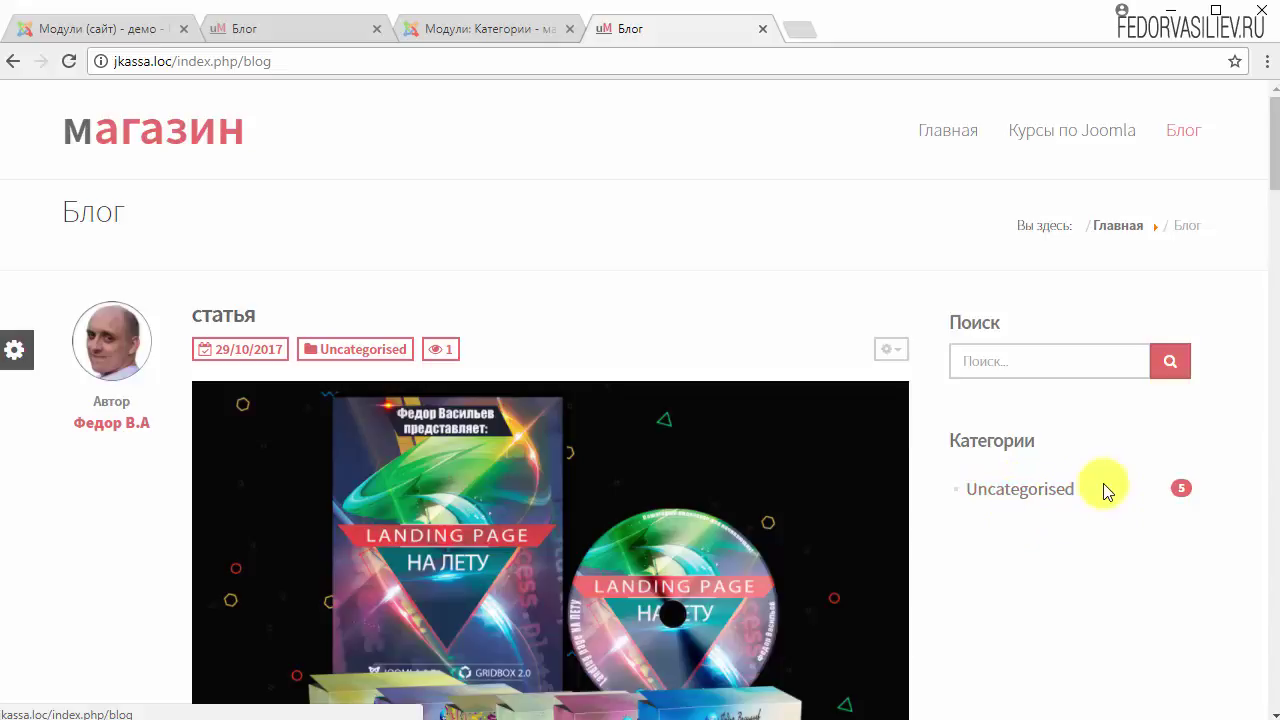
{"action": "left_click_drag", "start_coordinate": [1102, 484], "coordinate": [976, 488]}
{"action": "left_click", "coordinate": [994, 537]}
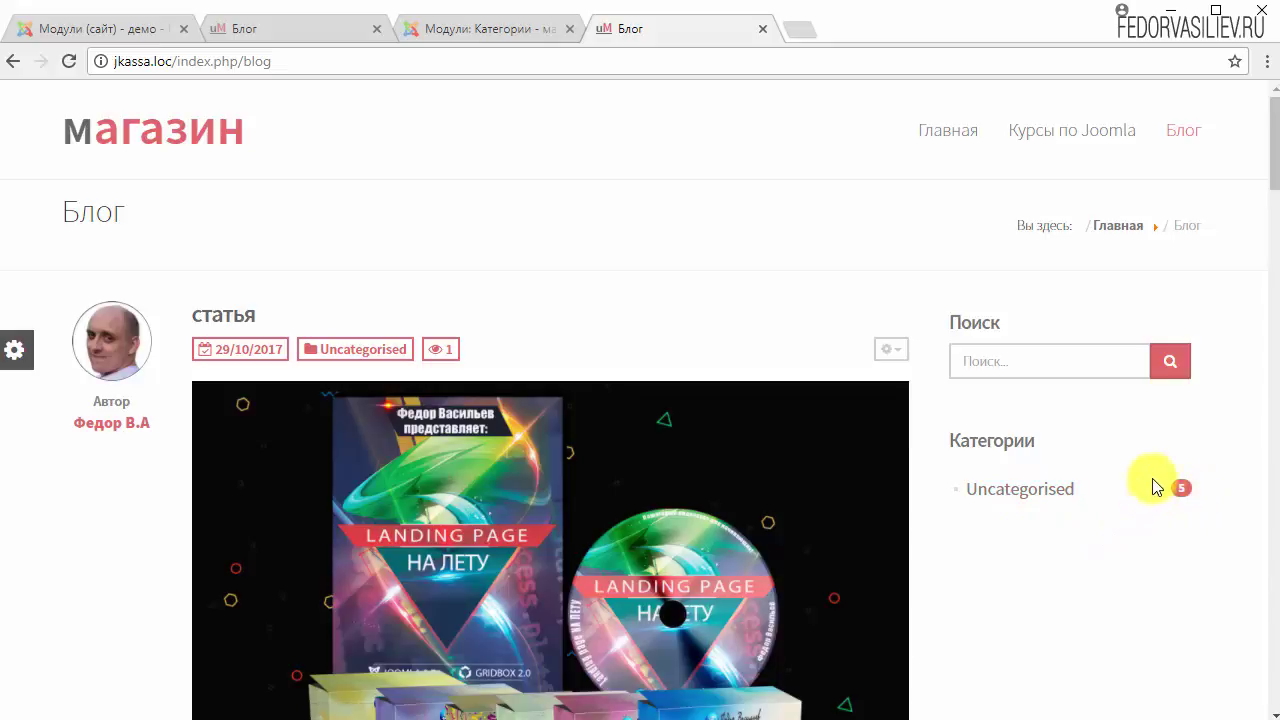
{"action": "scroll", "coordinate": [1150, 470], "scroll_direction": "down", "scroll_amount": 1}
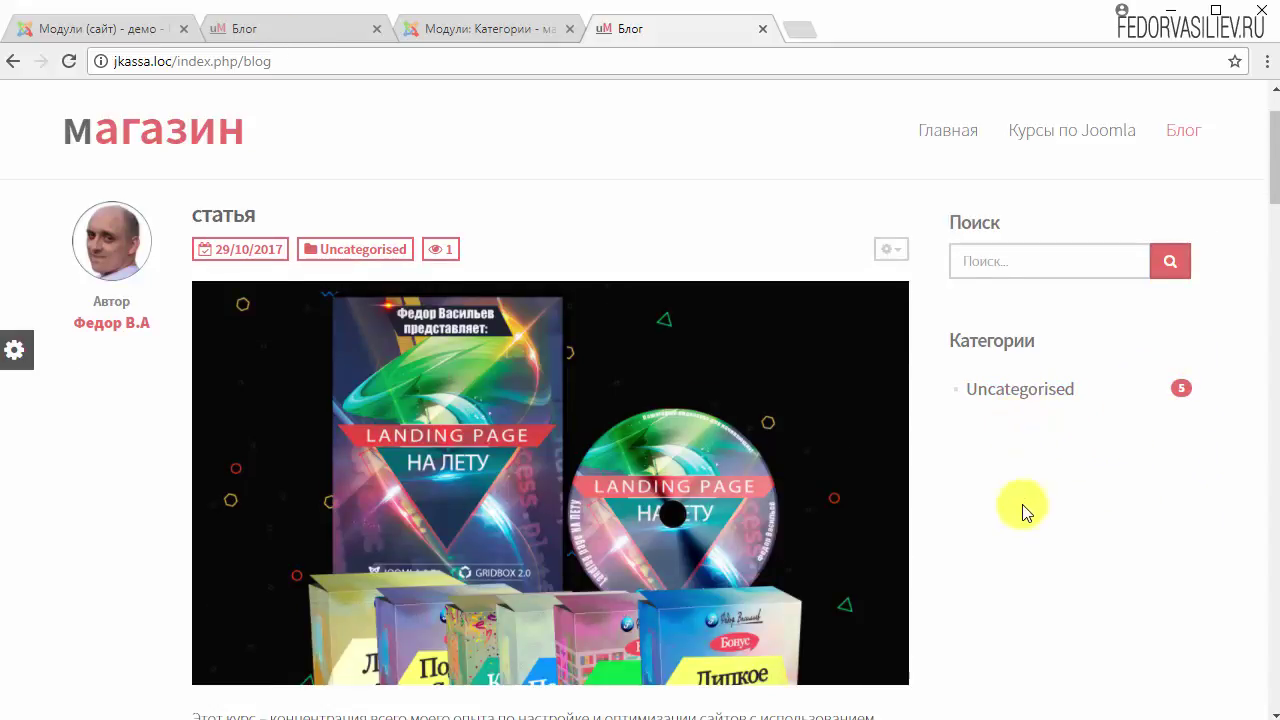
{"action": "left_click", "coordinate": [330, 30]}
{"action": "scroll", "coordinate": [900, 350], "scroll_direction": "down", "scroll_amount": 1}
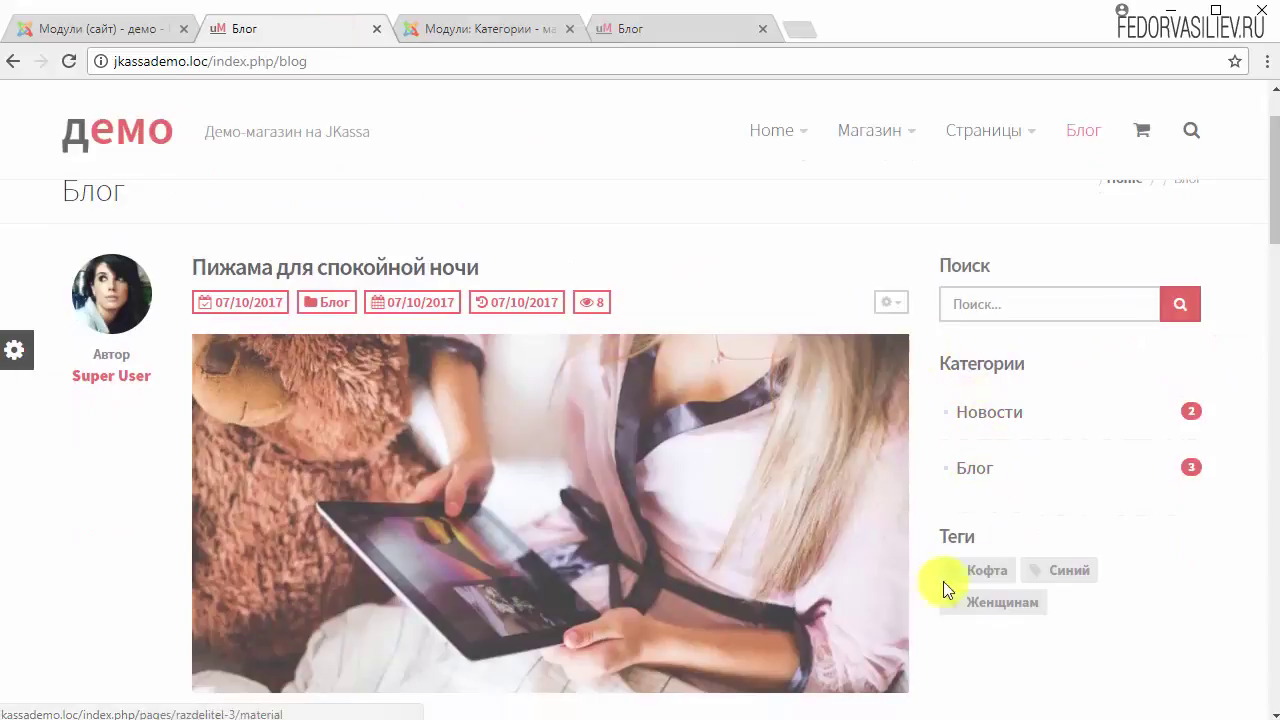
- Close the Категории module and create a Популярные метки module titled "Теги" in position-7
{"action": "key", "text": "ctrl+Tab"}
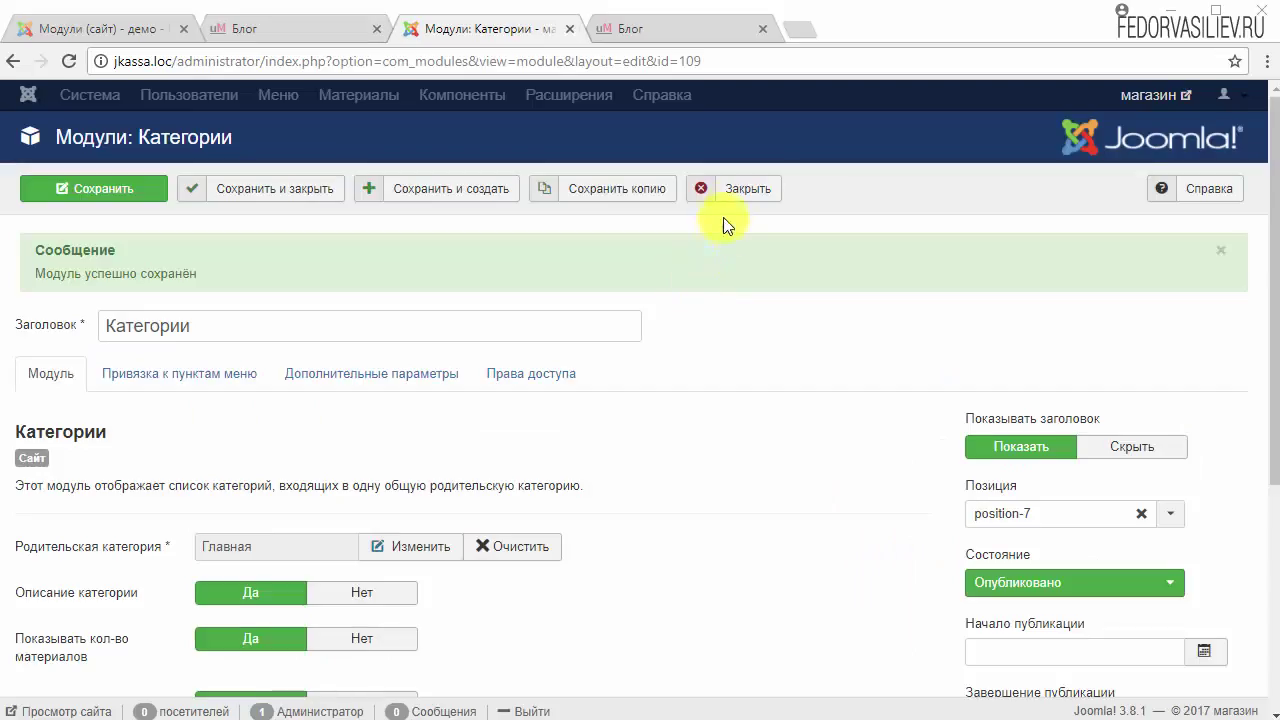
{"action": "left_click", "coordinate": [65, 189]}
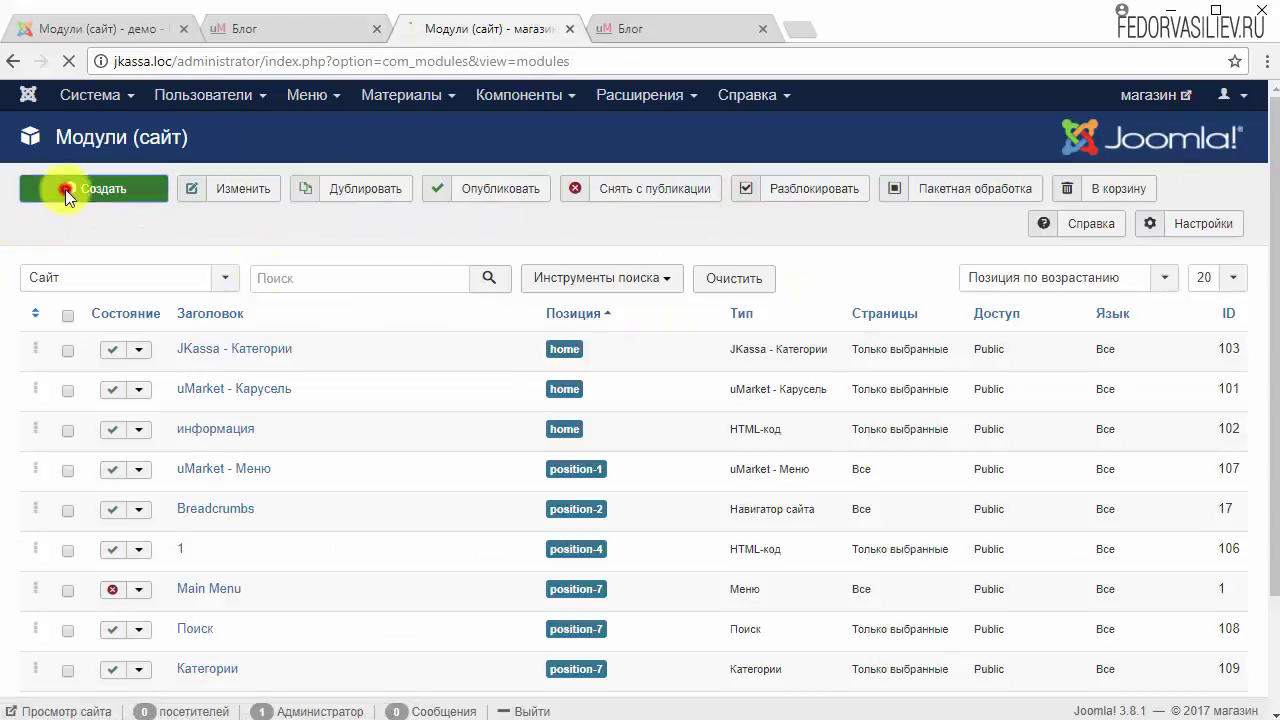
{"action": "scroll", "coordinate": [522, 460], "scroll_direction": "down", "scroll_amount": 6}
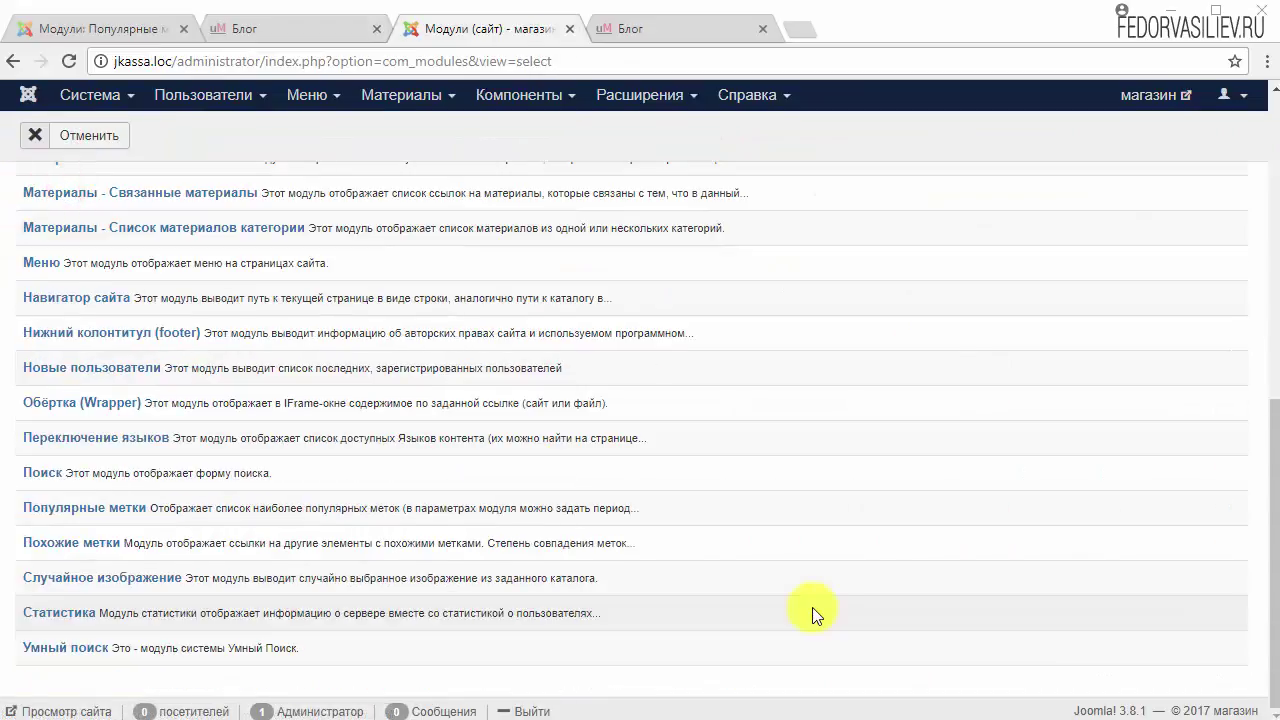
{"action": "left_click", "coordinate": [128, 507]}
{"action": "left_click", "coordinate": [344, 248]}
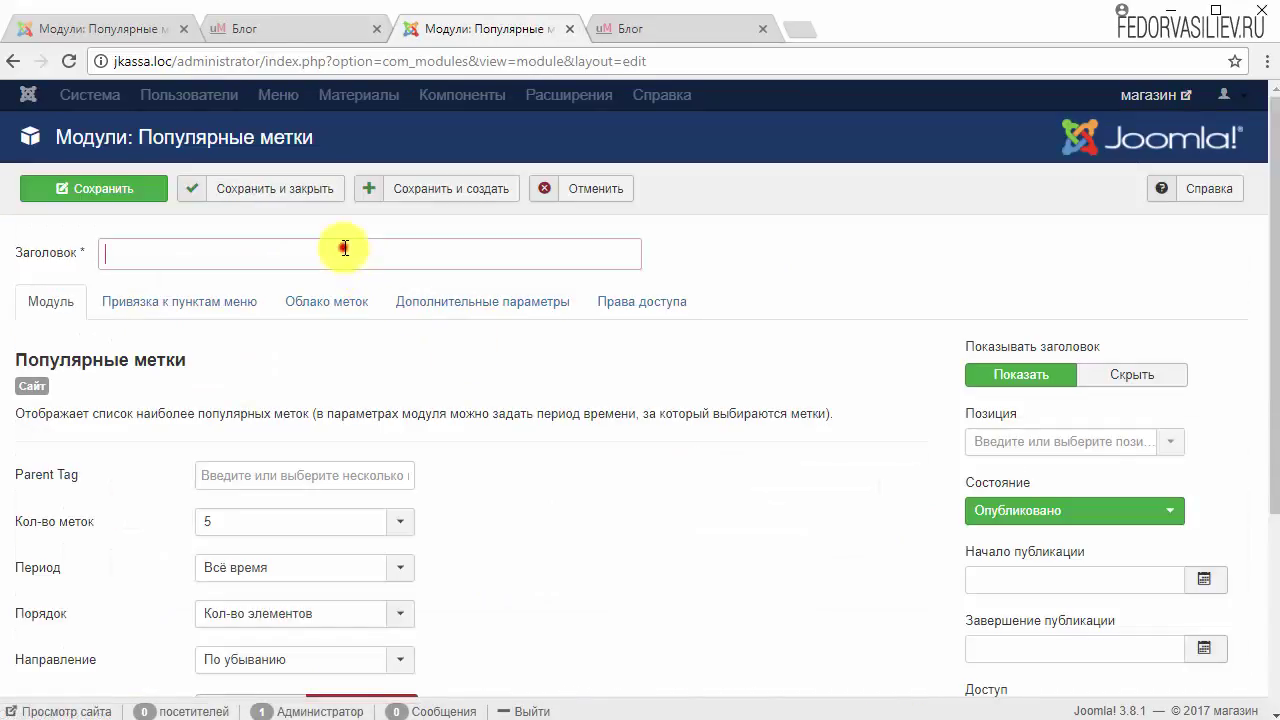
{"action": "type", "text": "Теги"}
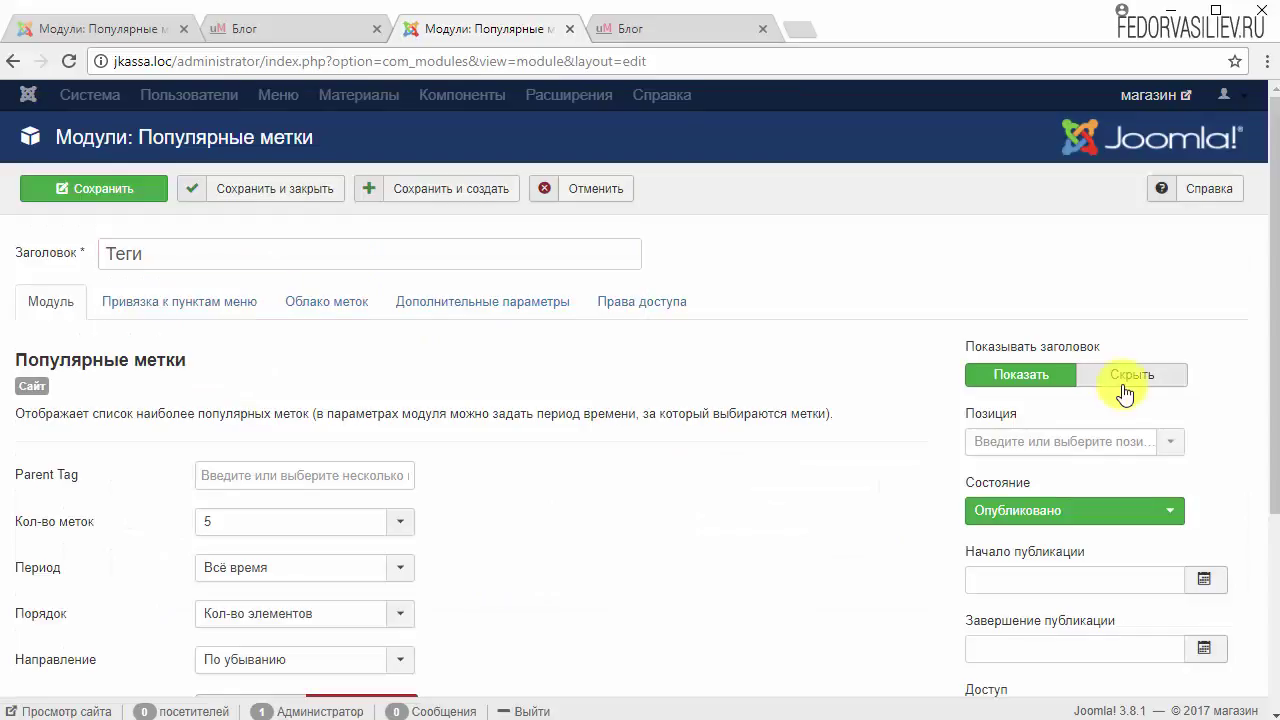
{"action": "left_click", "coordinate": [1168, 446]}
{"action": "left_click_drag", "start_coordinate": [1169, 519], "coordinate": [1171, 610]}
{"action": "left_click", "coordinate": [1138, 643]}
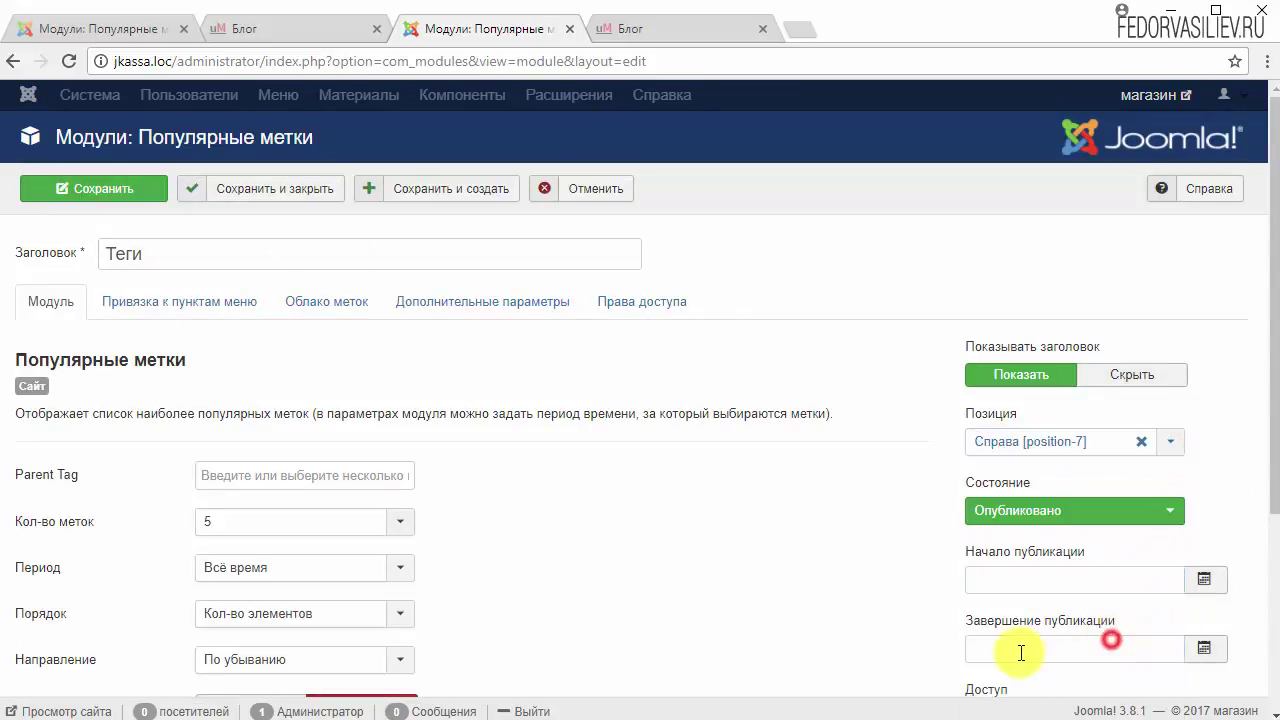
{"action": "scroll", "coordinate": [846, 557], "scroll_direction": "down", "scroll_amount": 1}
{"action": "left_click", "coordinate": [302, 374]}
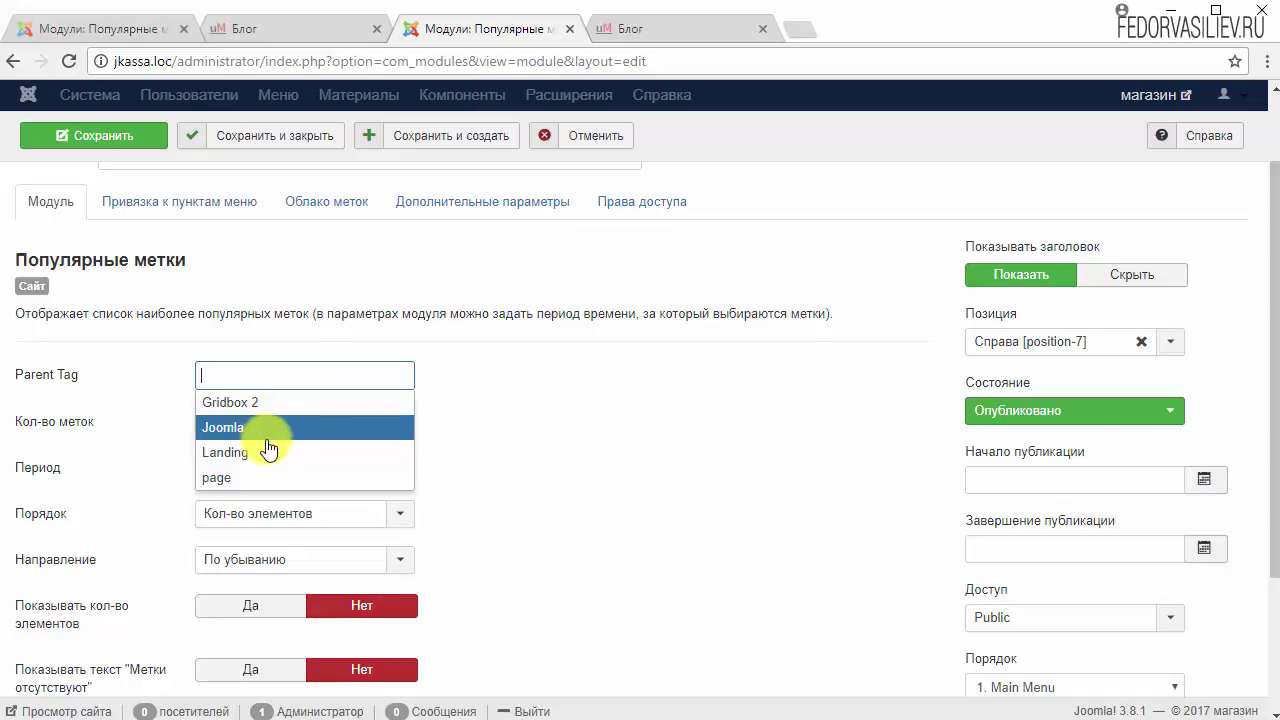
{"action": "key", "text": "Escape"}
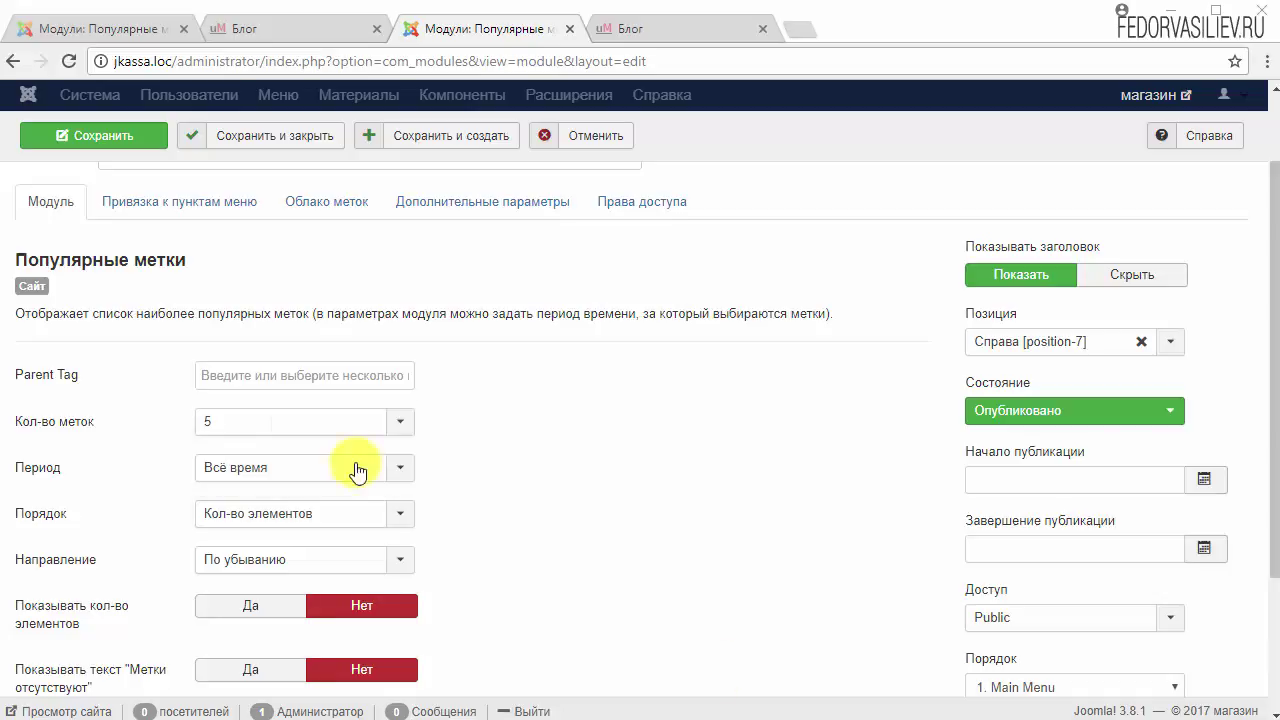
{"action": "left_click", "coordinate": [307, 383]}
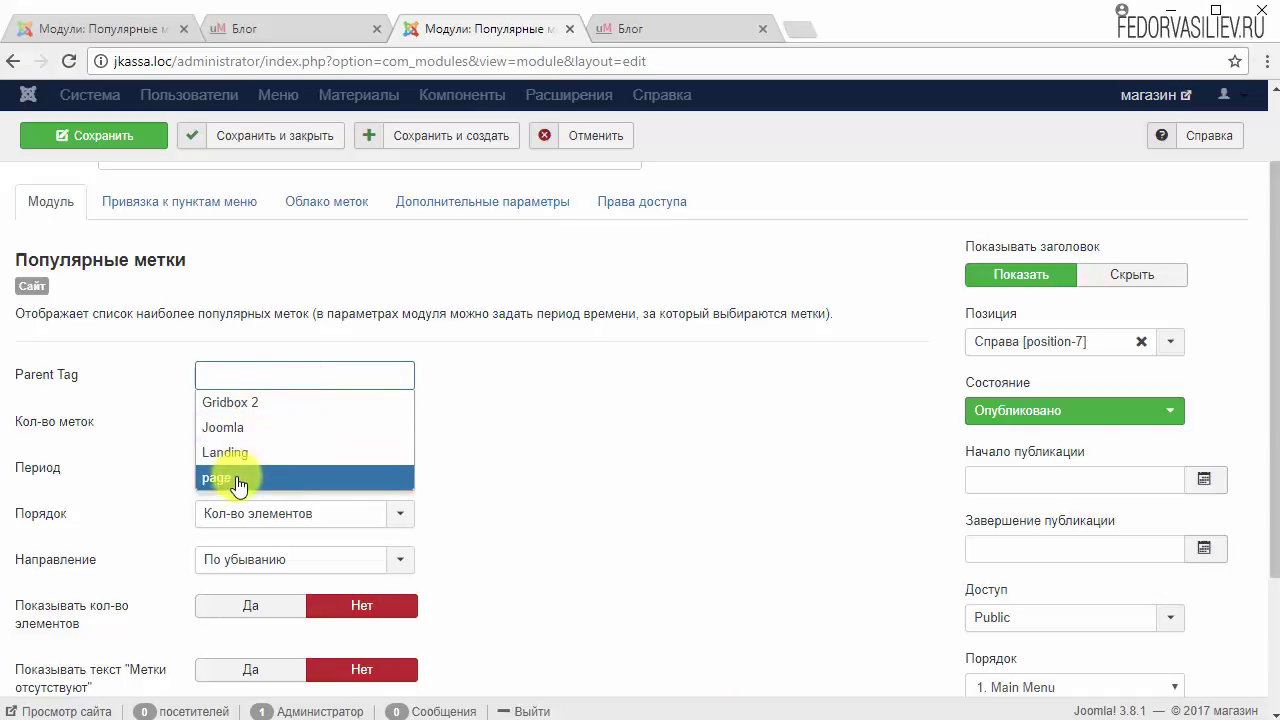
{"action": "left_click", "coordinate": [544, 450]}
- Set the Теги module's number of tags to 20 and turn on the "Метки отсутствуют" text
{"action": "left_click", "coordinate": [251, 432]}
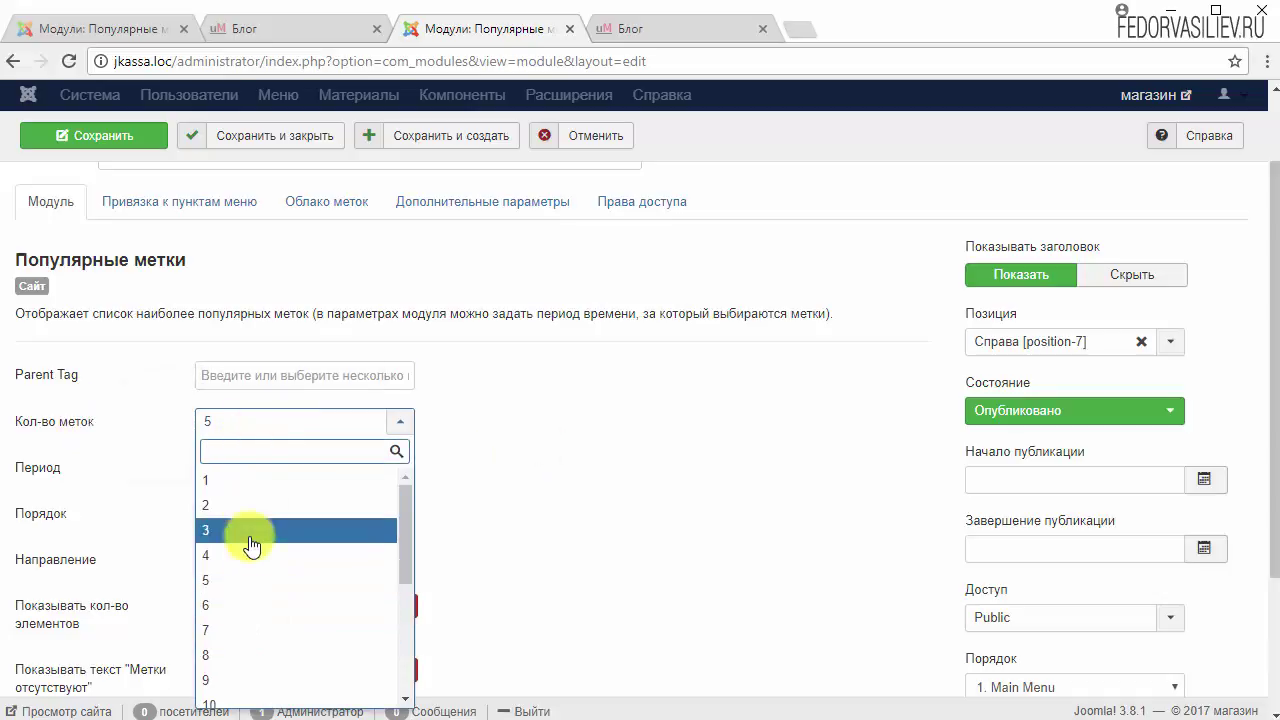
{"action": "scroll", "coordinate": [250, 550], "scroll_direction": "down", "scroll_amount": 3}
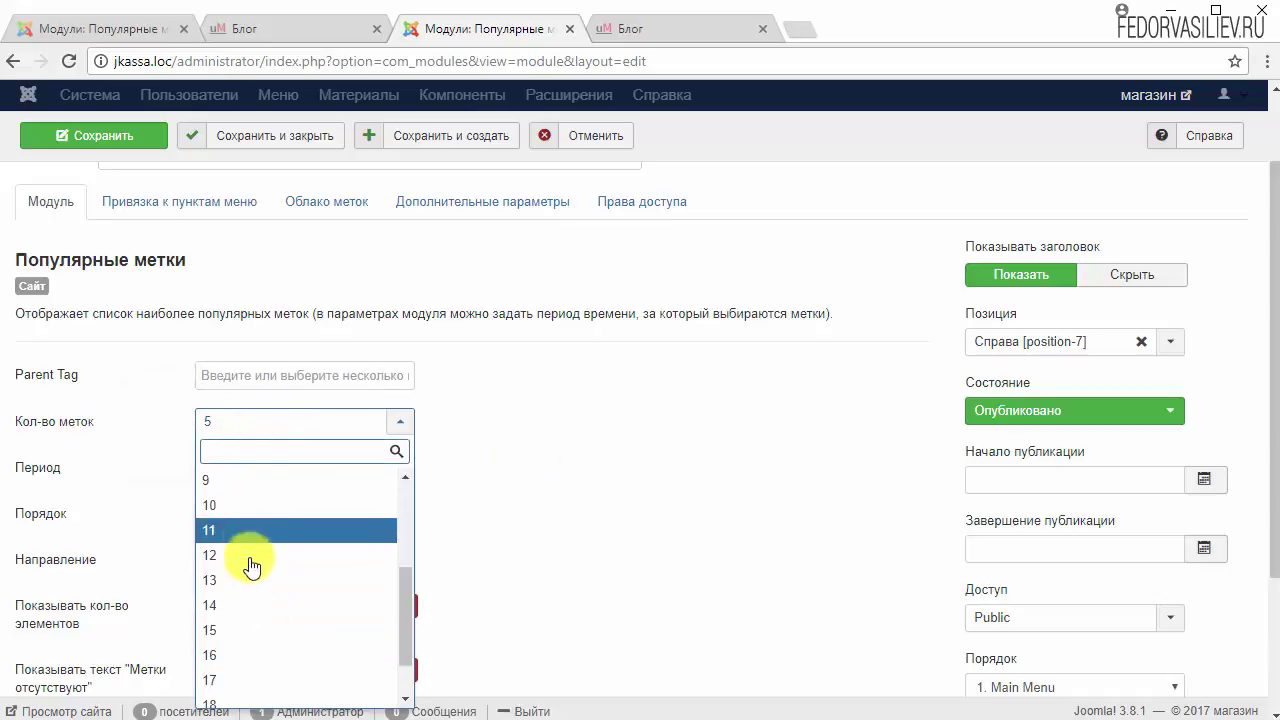
{"action": "left_click", "coordinate": [218, 693]}
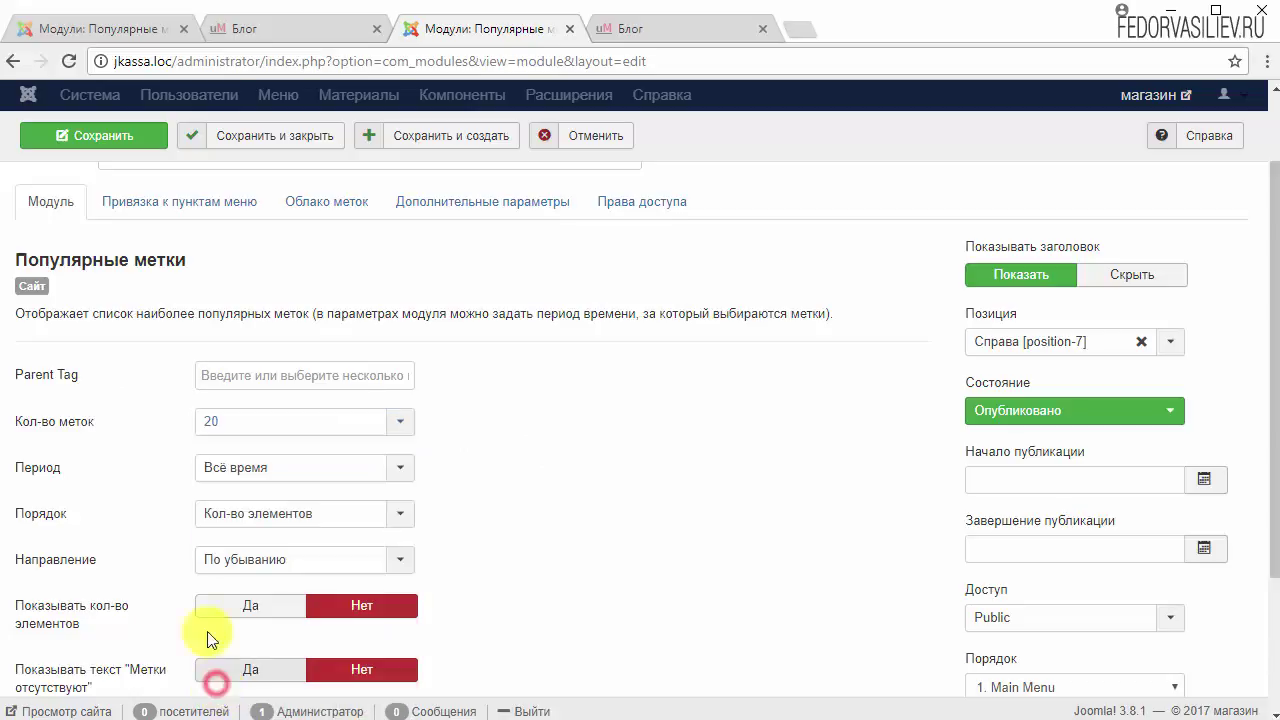
{"action": "scroll", "coordinate": [206, 680], "scroll_direction": "down", "scroll_amount": 1}
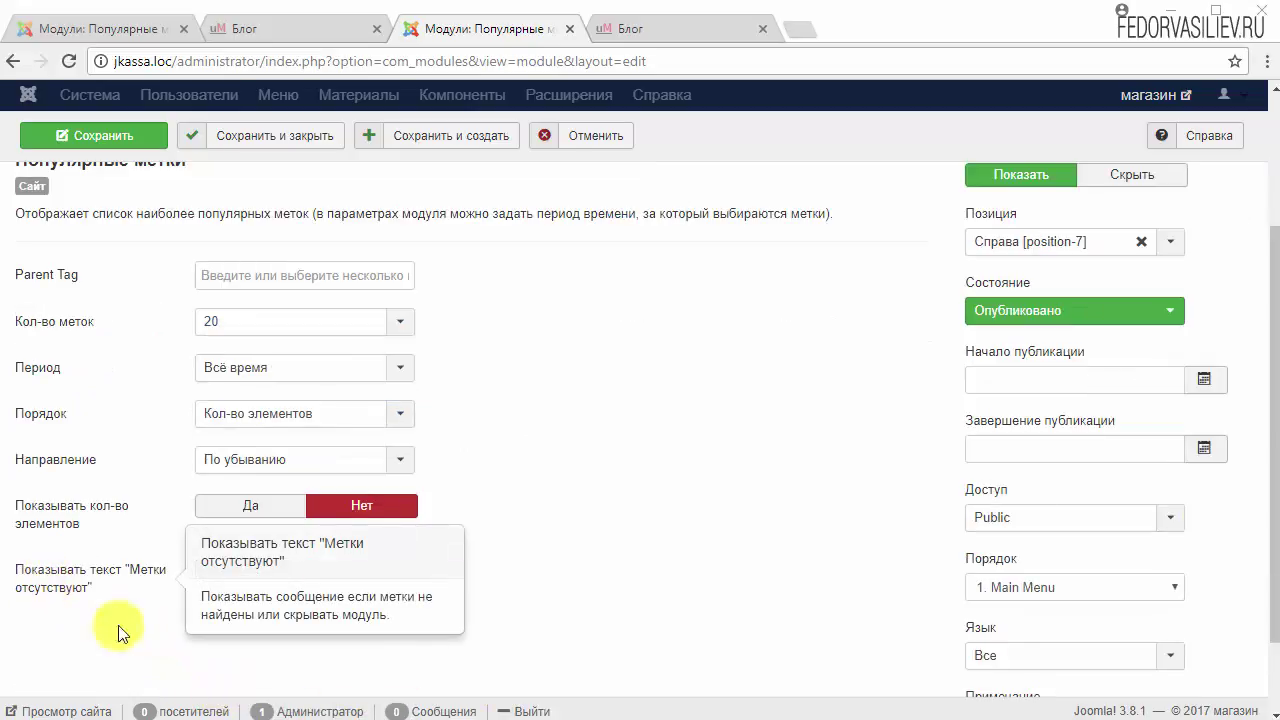
{"action": "left_click", "coordinate": [222, 578]}
{"action": "scroll", "coordinate": [634, 560], "scroll_direction": "down", "scroll_amount": 1}
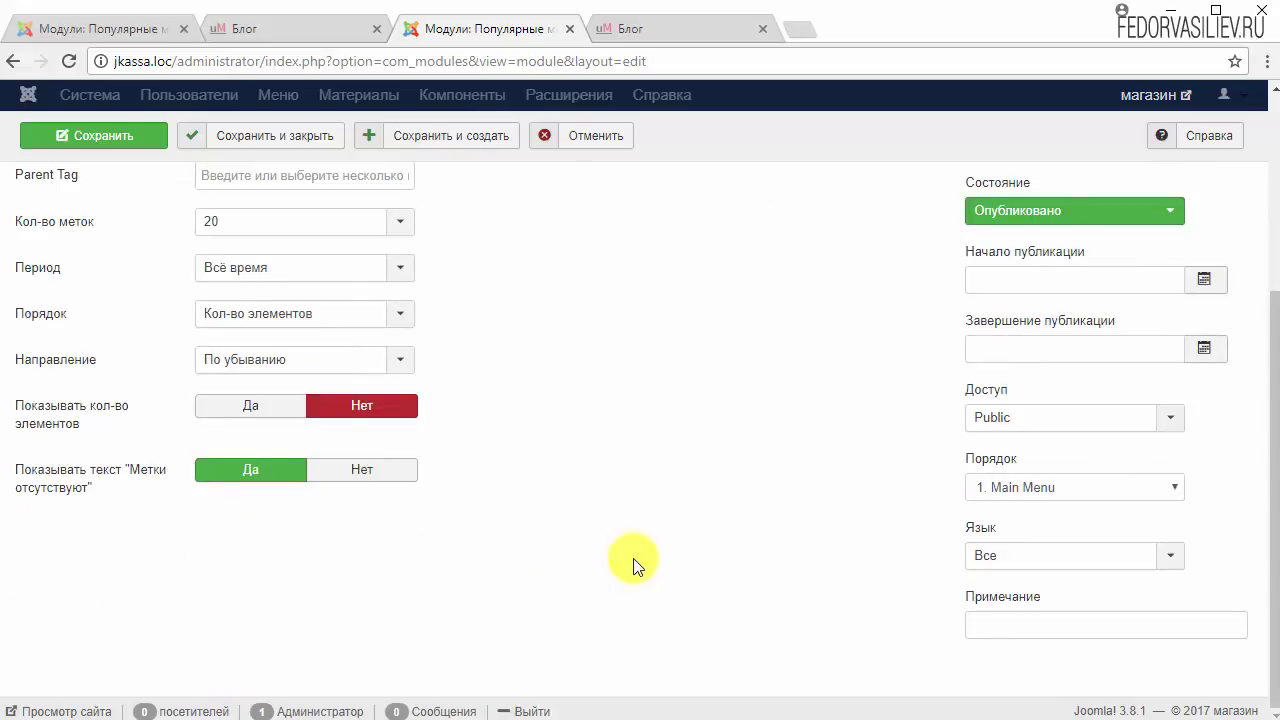
{"action": "scroll", "coordinate": [634, 560], "scroll_direction": "up", "scroll_amount": 3}
- Change the Теги module's page assignment to "Только на указанных страницах"
{"action": "left_click", "coordinate": [143, 312]}
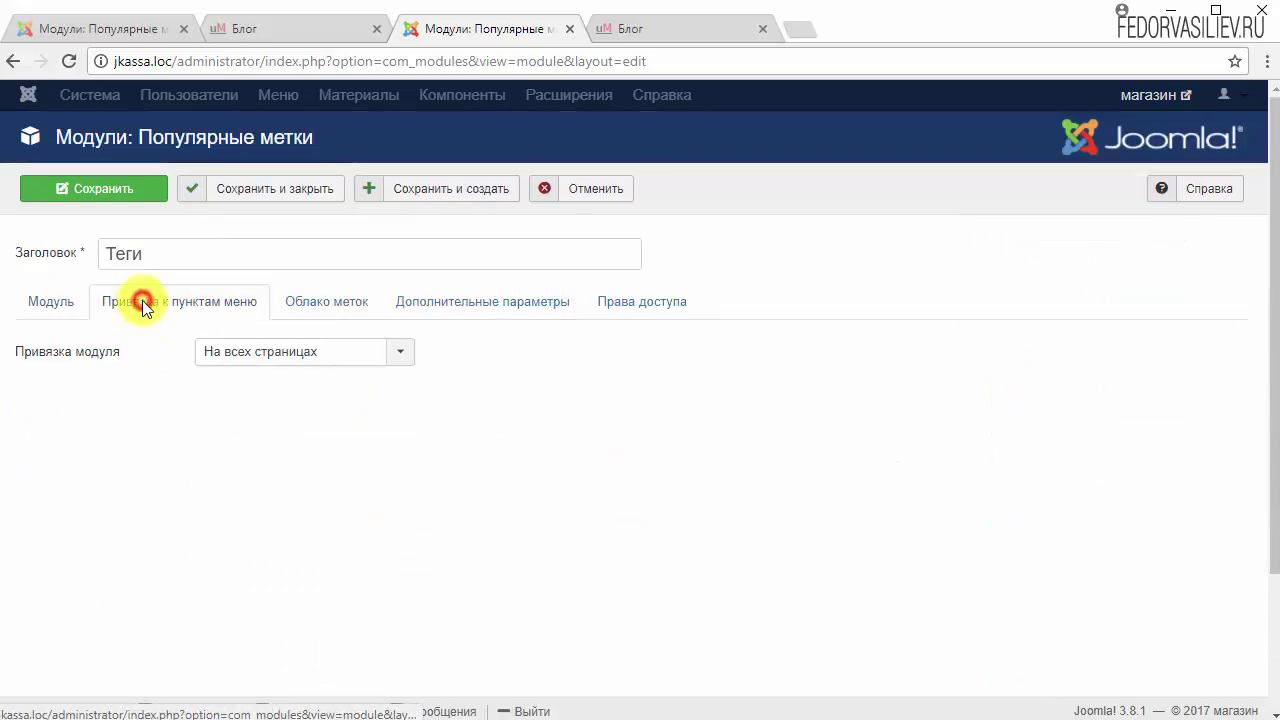
{"action": "left_click", "coordinate": [273, 353]}
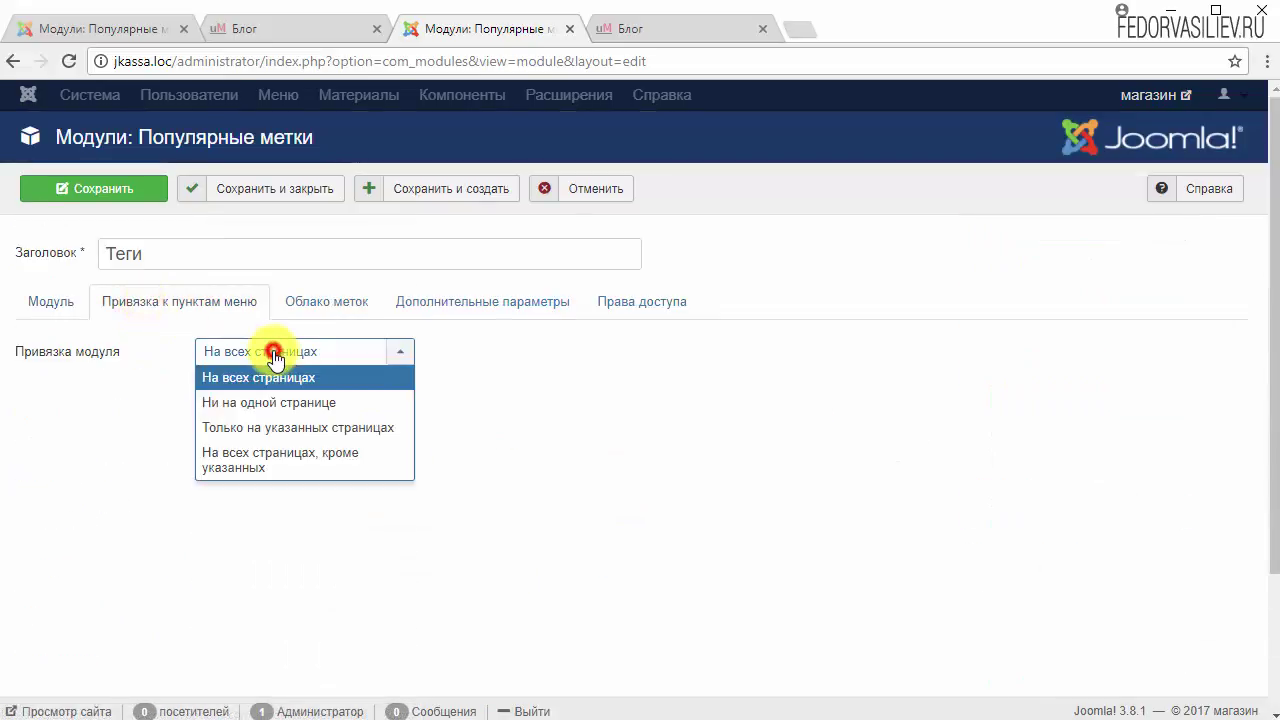
{"action": "left_click", "coordinate": [240, 428]}
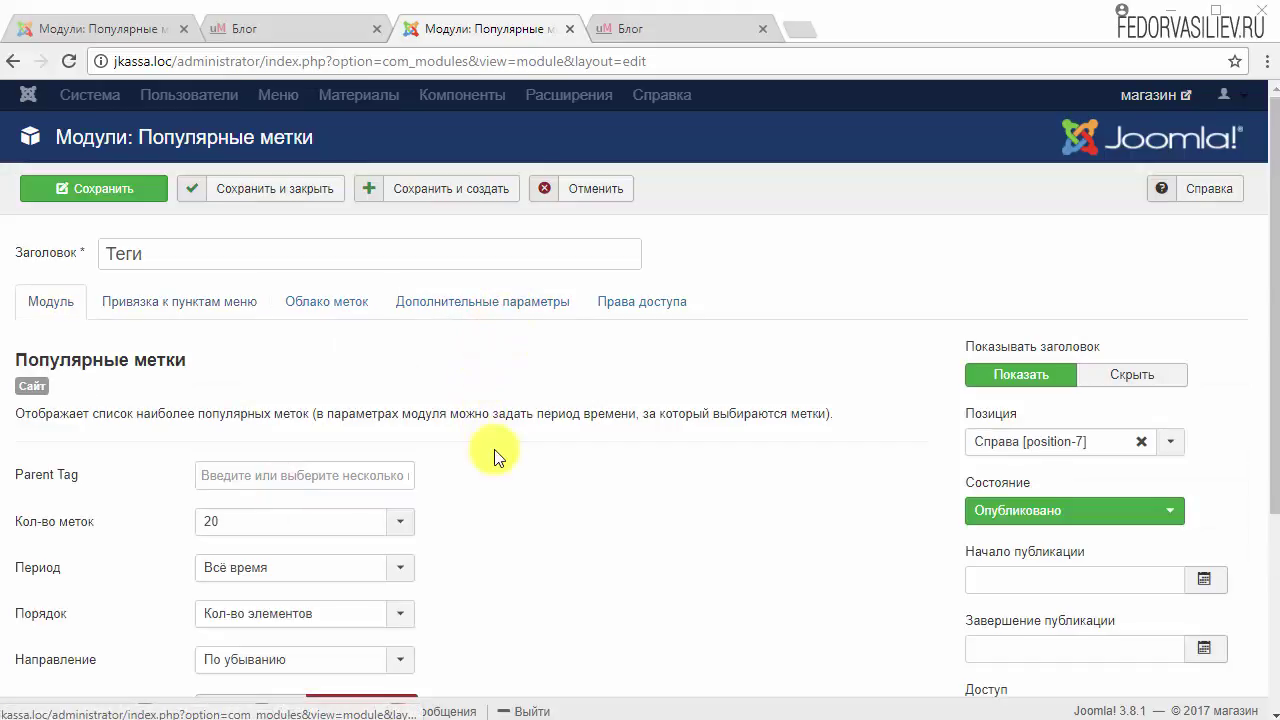
- Set the Теги module's CSS class suffix to "widget-tags", then save and close the module
{"action": "left_click", "coordinate": [484, 305]}
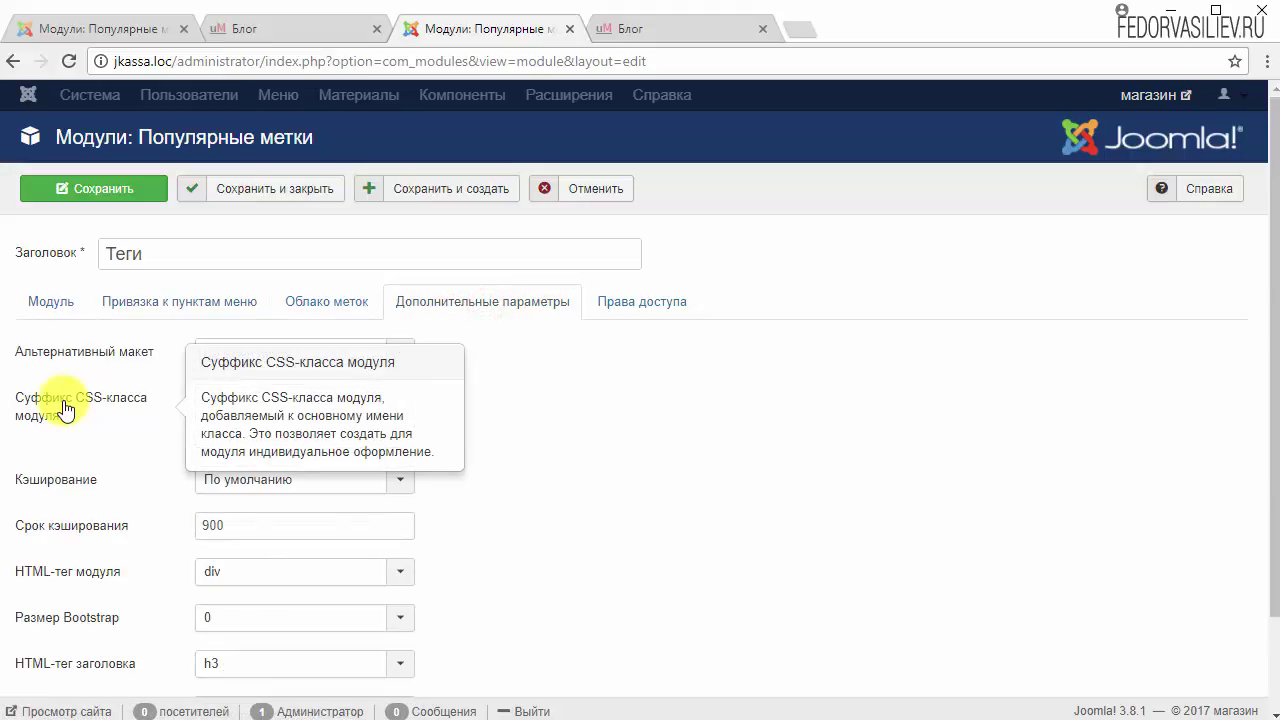
{"action": "right_click", "coordinate": [257, 409]}
{"action": "left_click", "coordinate": [323, 520]}
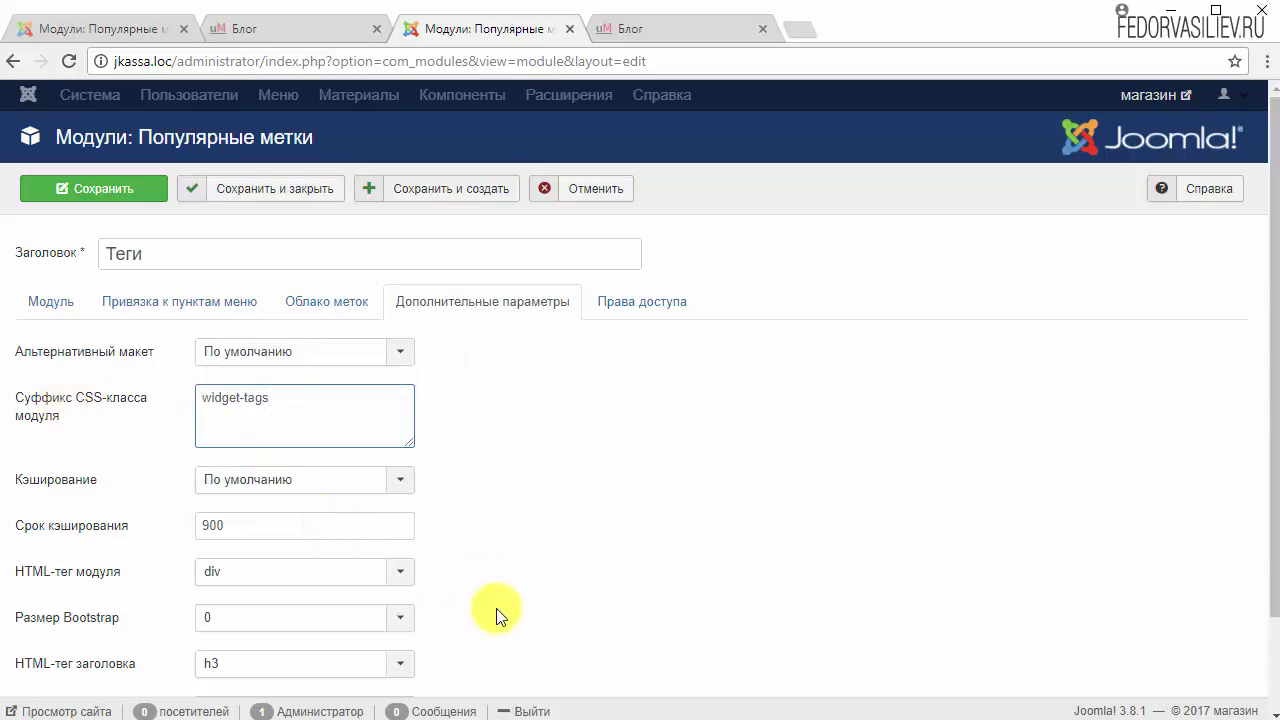
{"action": "left_click", "coordinate": [305, 189]}
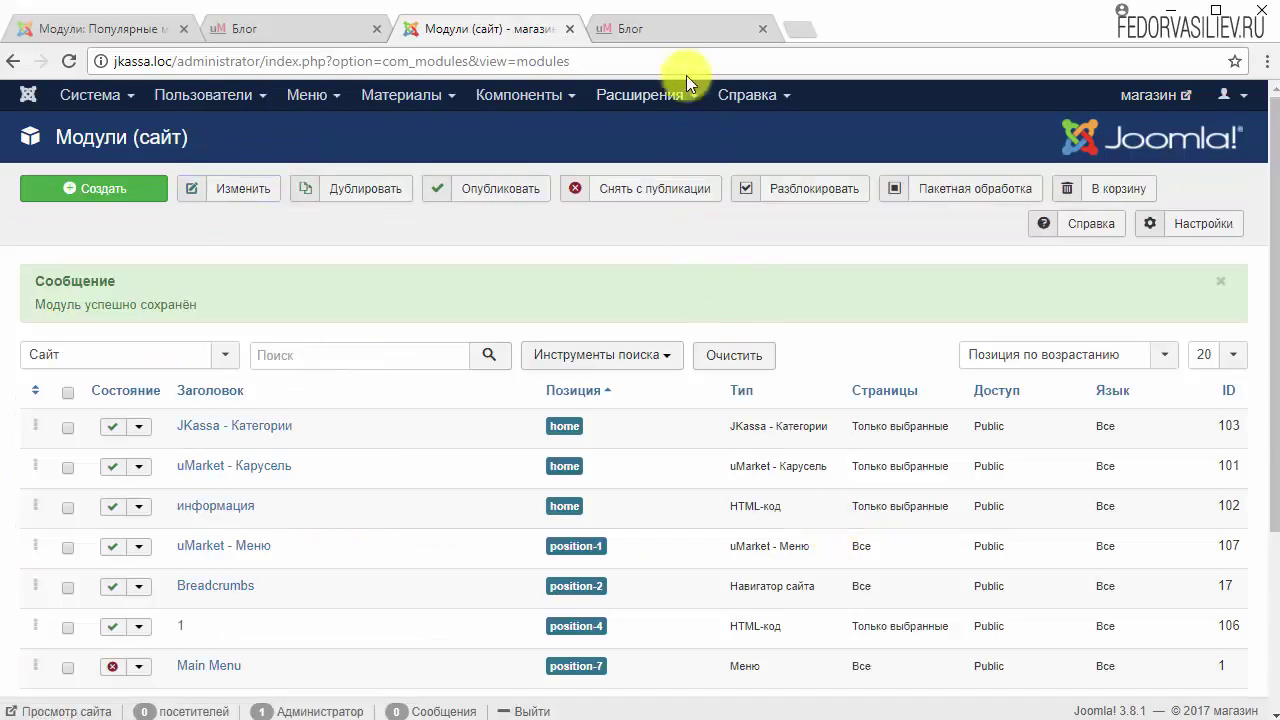
- Reload the store's blog page to check the tags block, and view the articles under the Landing tag
{"action": "left_click", "coordinate": [686, 28]}
{"action": "left_click", "coordinate": [69, 61]}
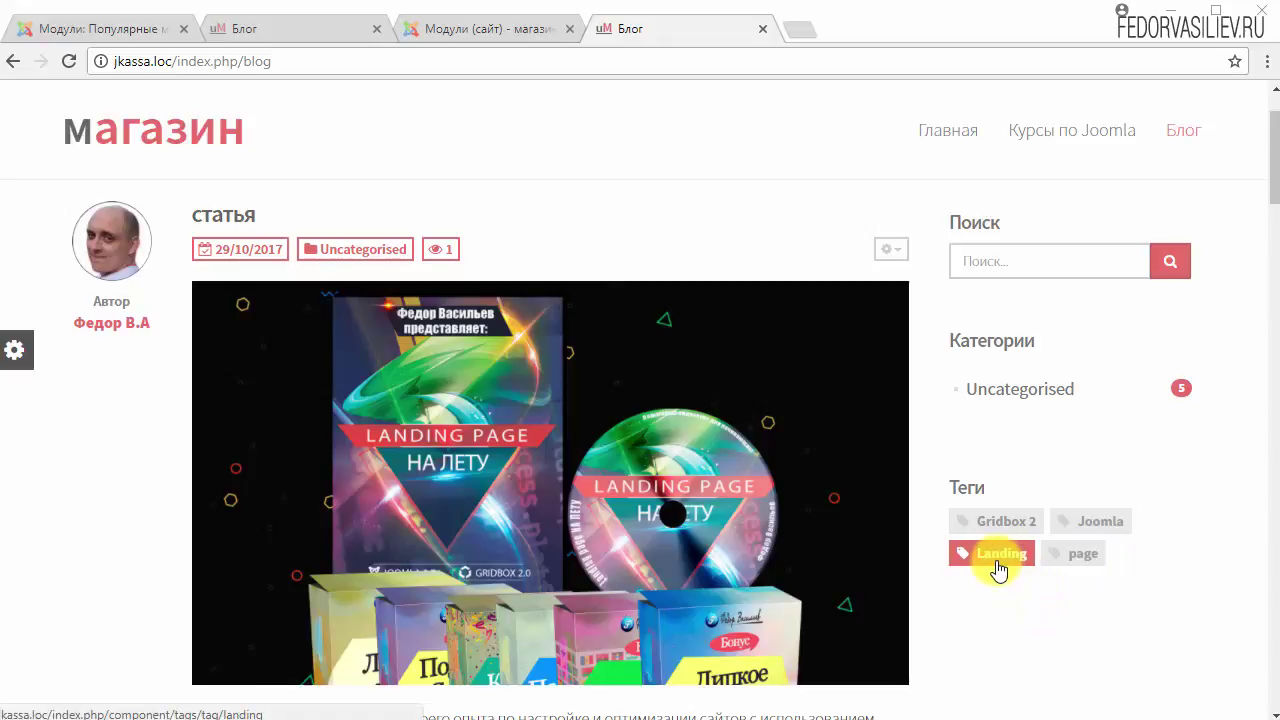
{"action": "scroll", "coordinate": [950, 445], "scroll_direction": "down", "scroll_amount": 1}
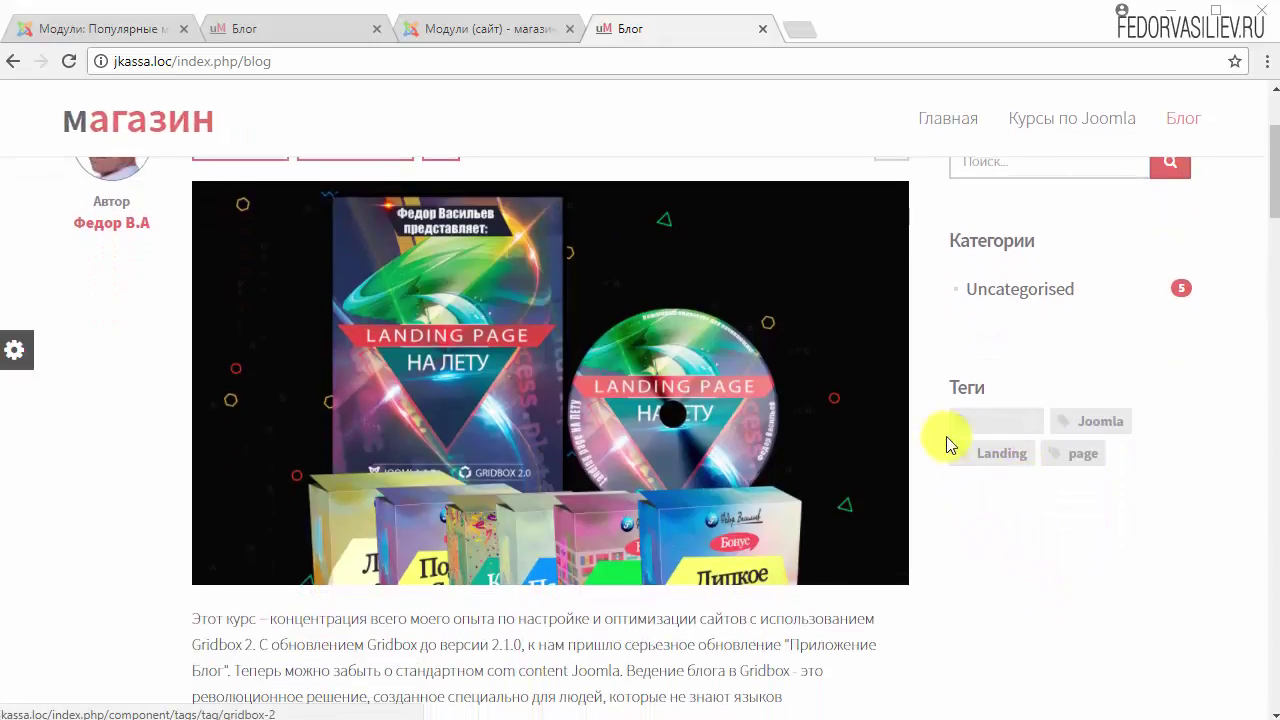
{"action": "left_click", "coordinate": [1003, 458]}
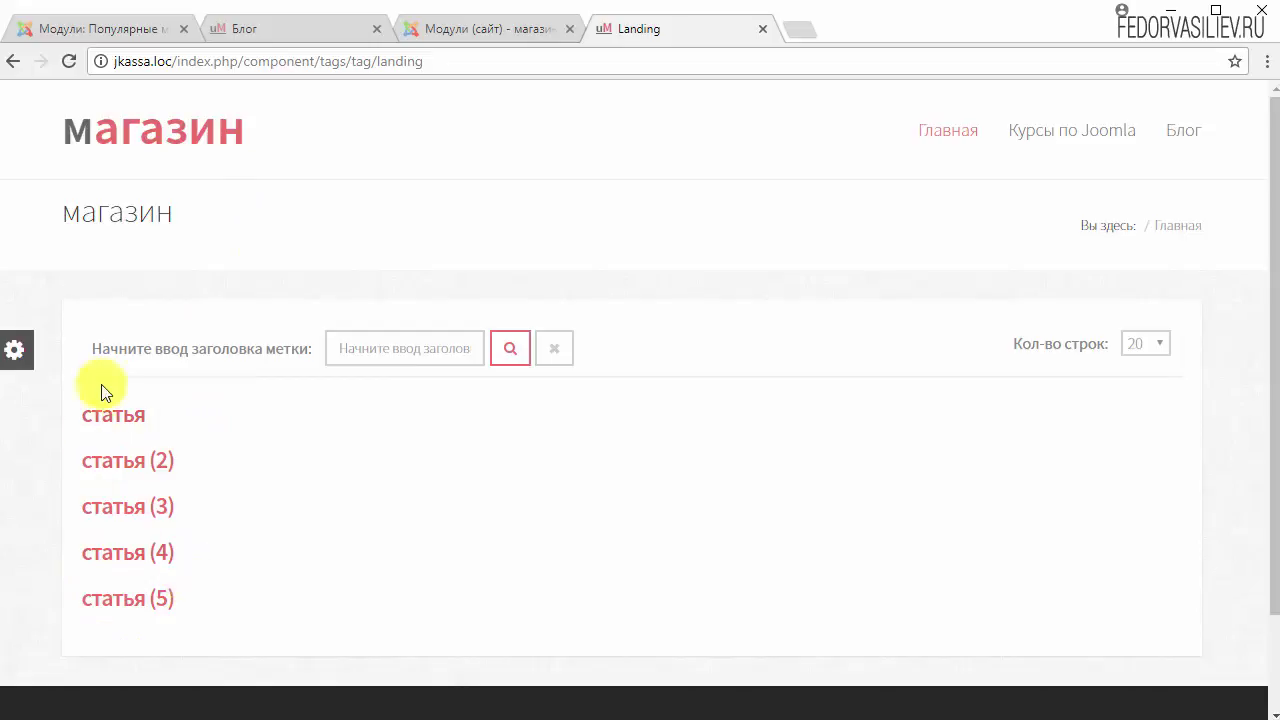
- Open the article статья in the Joomla article manager and inspect the tags assigned in its Метки field
{"action": "left_click", "coordinate": [470, 29]}
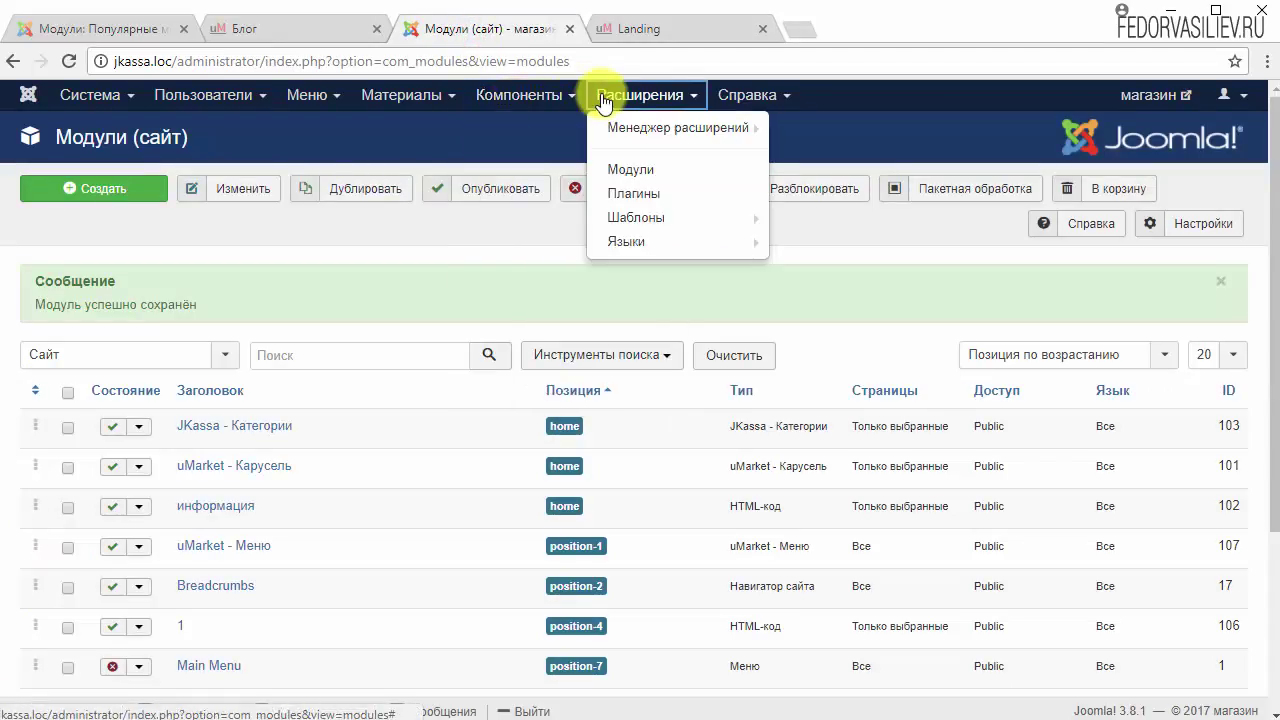
{"action": "mouse_move", "coordinate": [481, 76]}
{"action": "mouse_move", "coordinate": [429, 94]}
{"action": "left_click", "coordinate": [425, 128]}
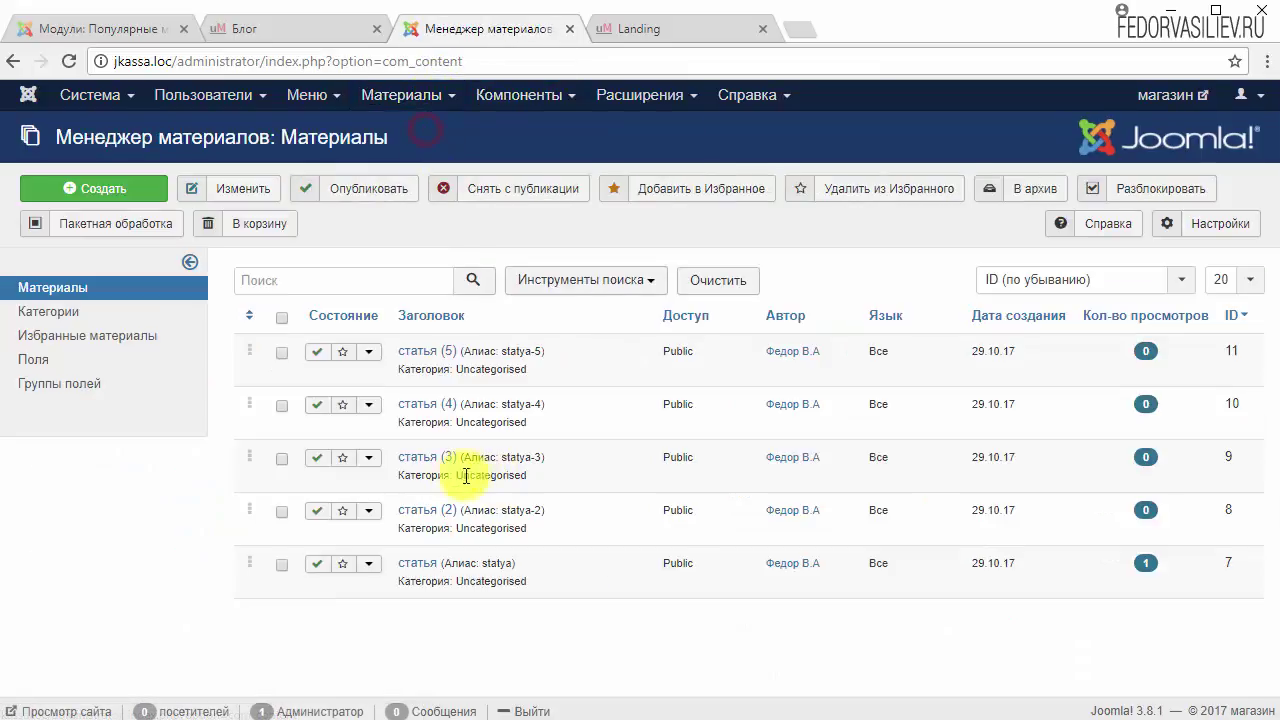
{"action": "left_click", "coordinate": [418, 566]}
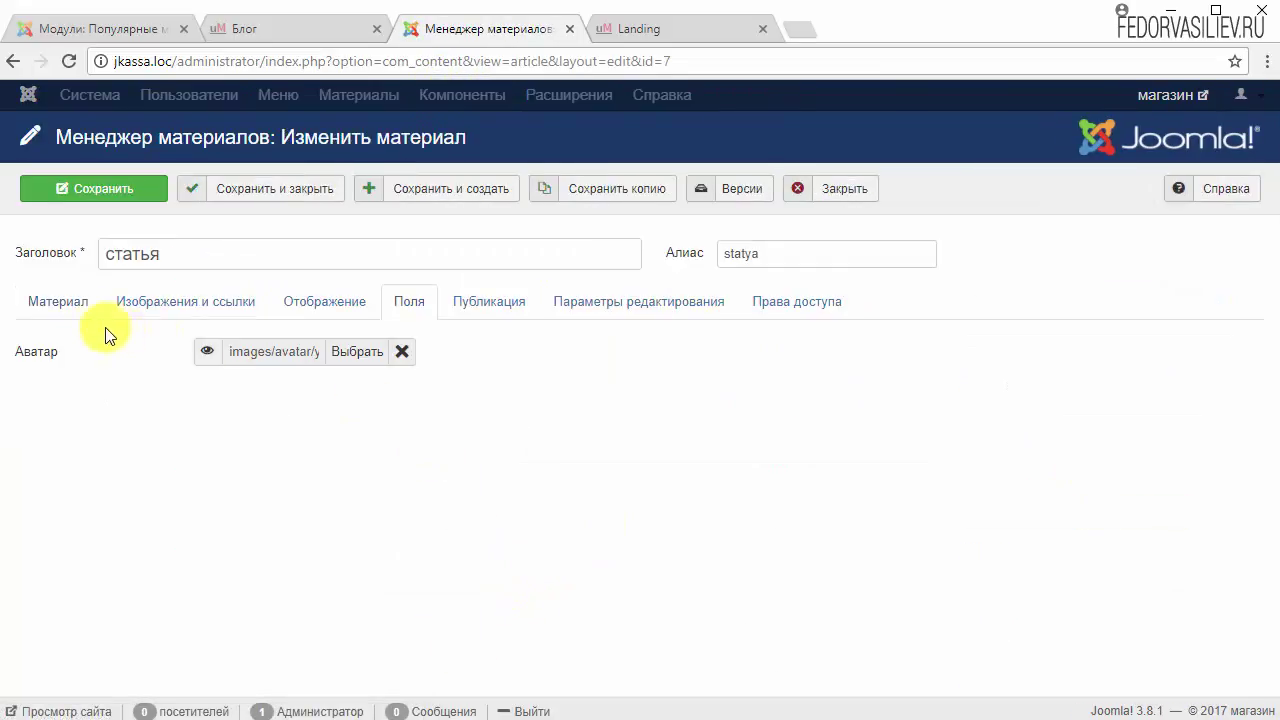
{"action": "left_click", "coordinate": [78, 304]}
{"action": "scroll", "coordinate": [883, 414], "scroll_direction": "down", "scroll_amount": 3}
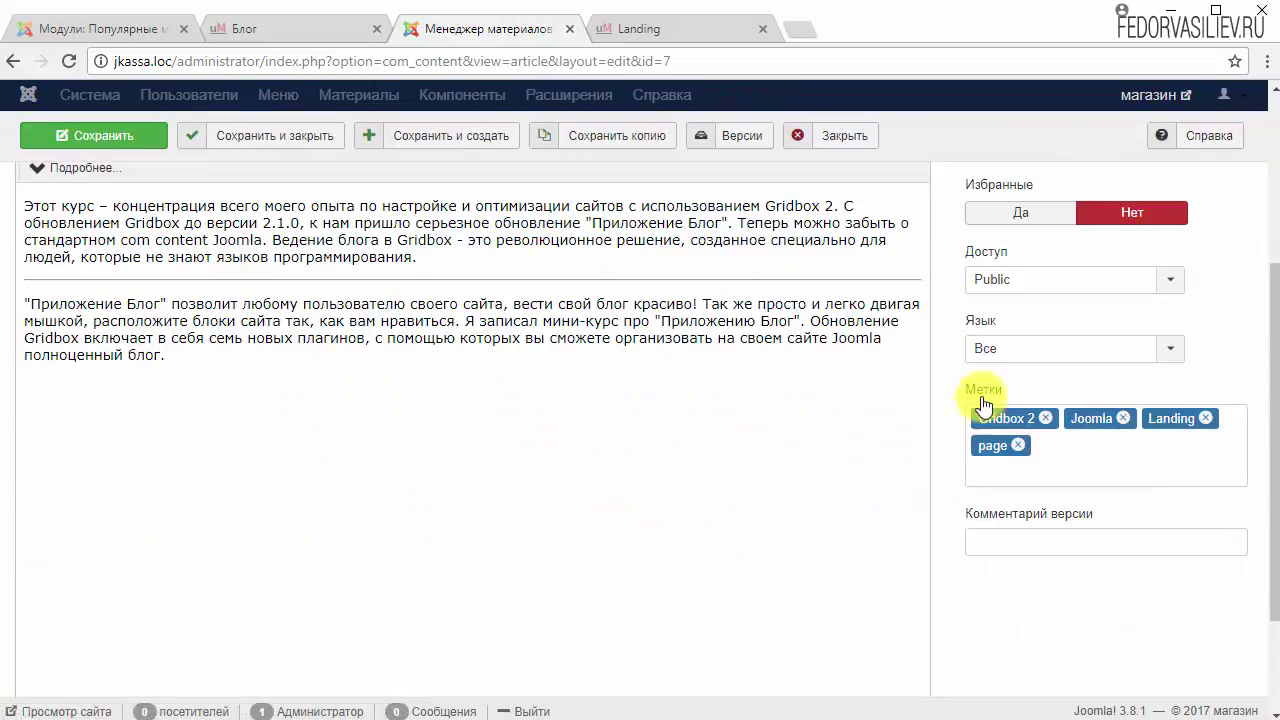
{"action": "left_click", "coordinate": [1076, 460]}
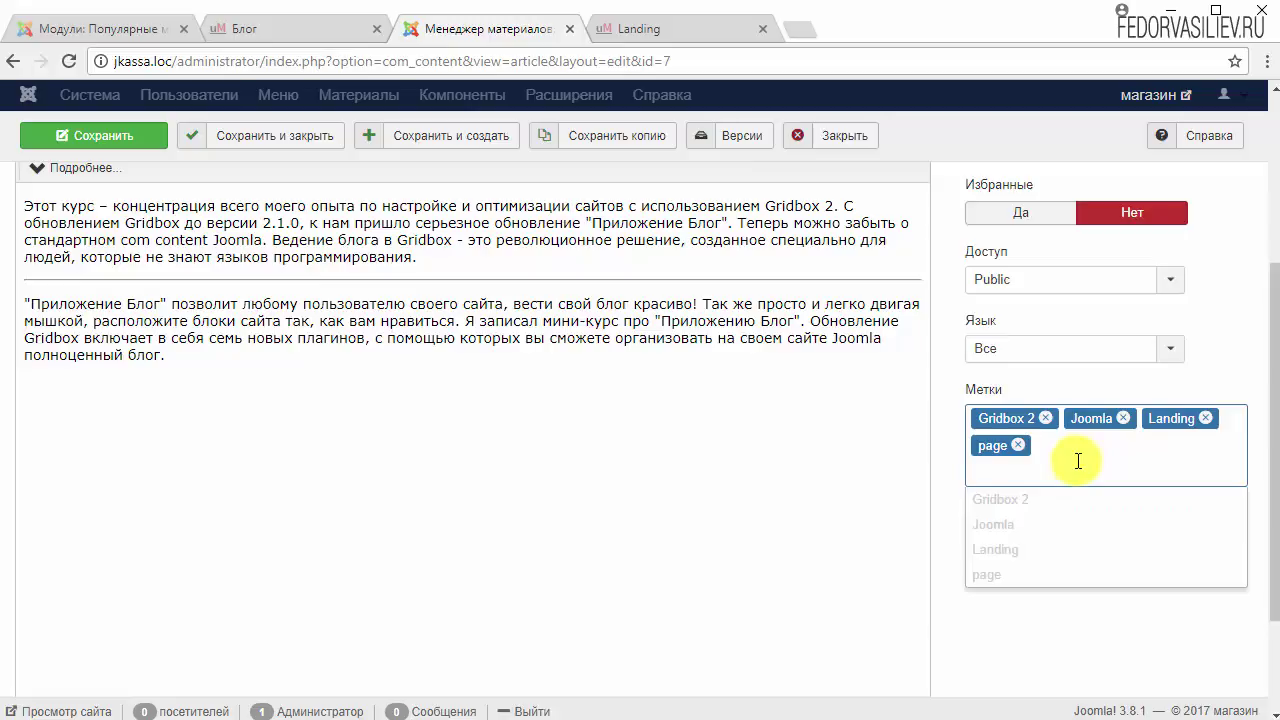
{"action": "left_click", "coordinate": [1020, 446]}
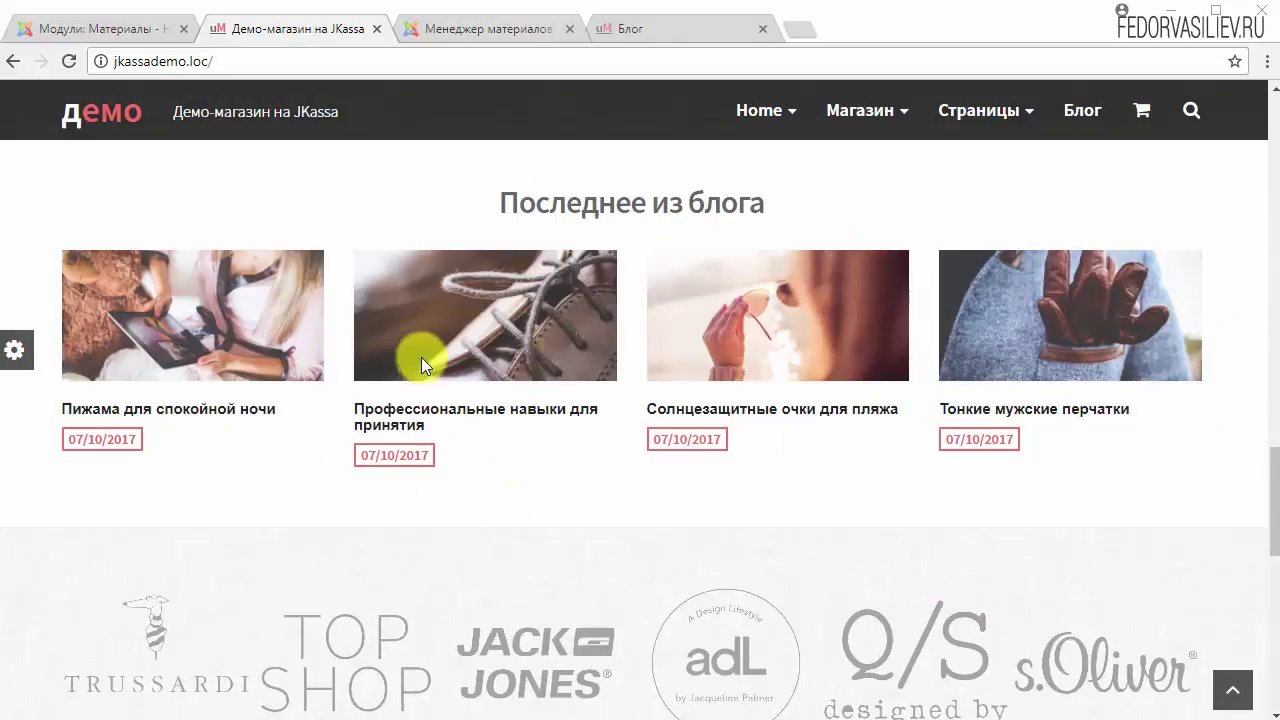
- Create a new site module of type Материалы - Новости in the store's administration
{"action": "left_click", "coordinate": [527, 33]}
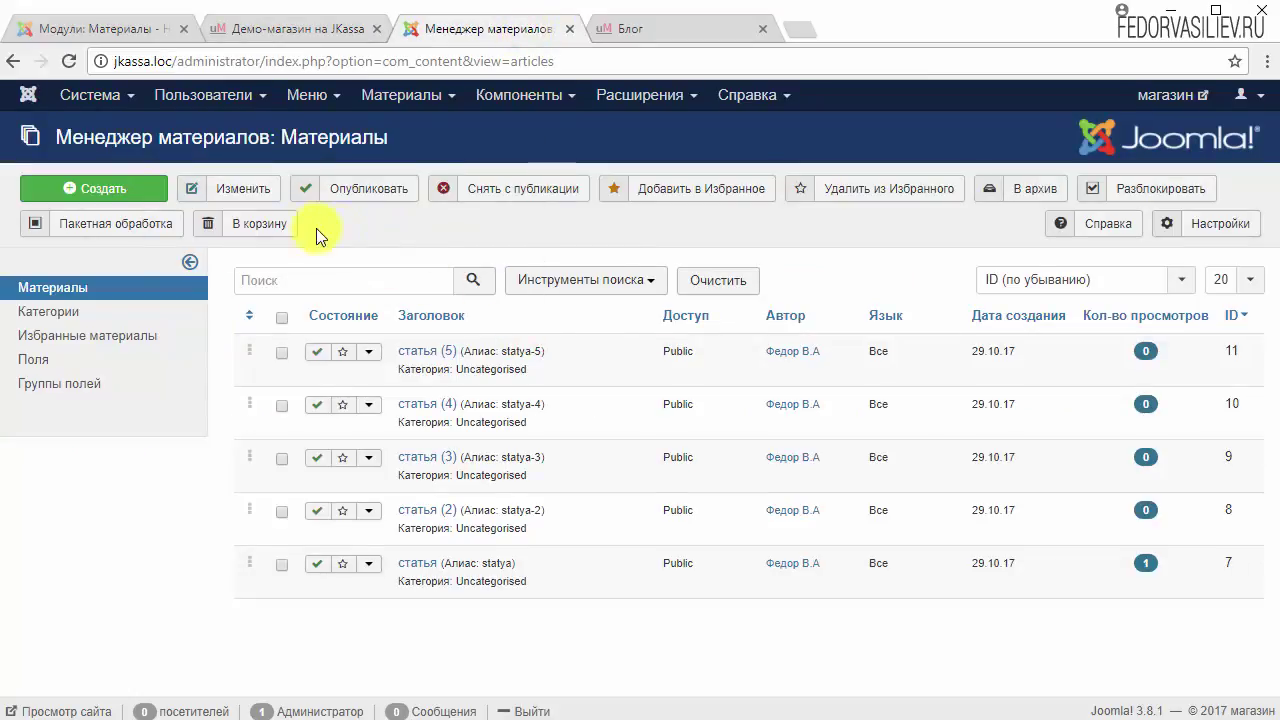
{"action": "left_click", "coordinate": [619, 108]}
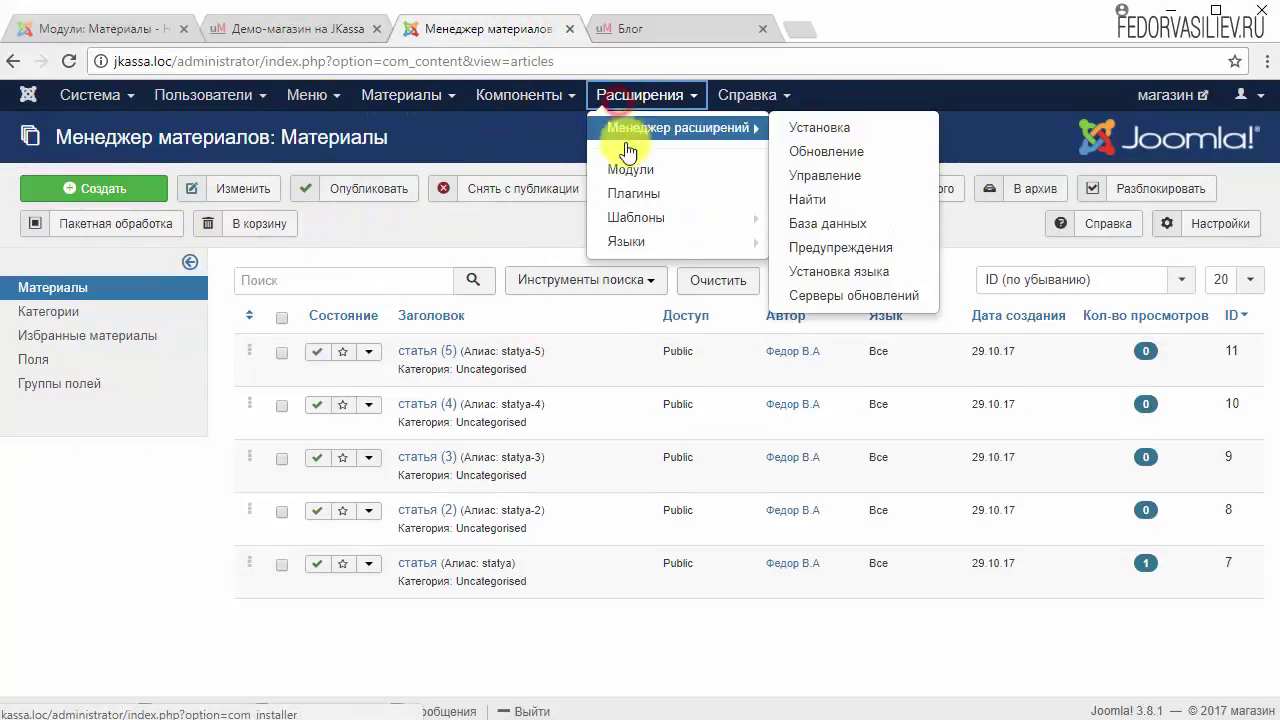
{"action": "left_click", "coordinate": [645, 169]}
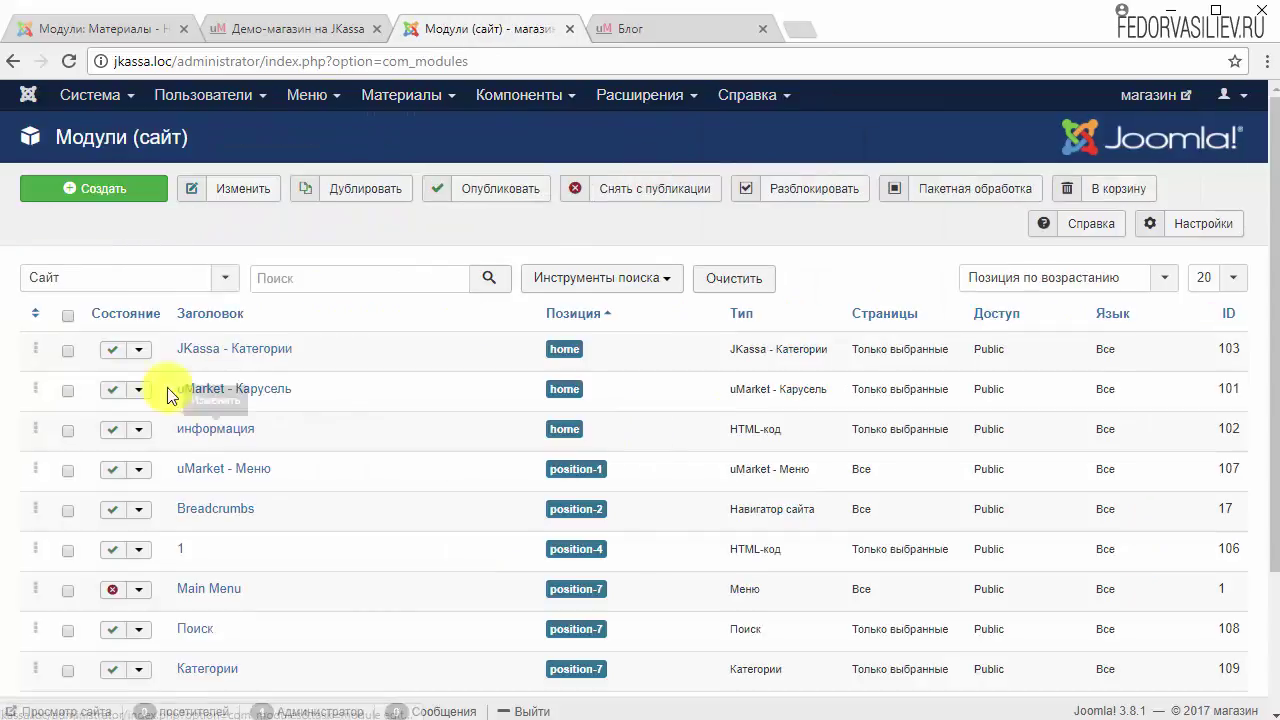
{"action": "left_click", "coordinate": [134, 192]}
{"action": "scroll", "coordinate": [706, 708], "scroll_direction": "down", "scroll_amount": 3}
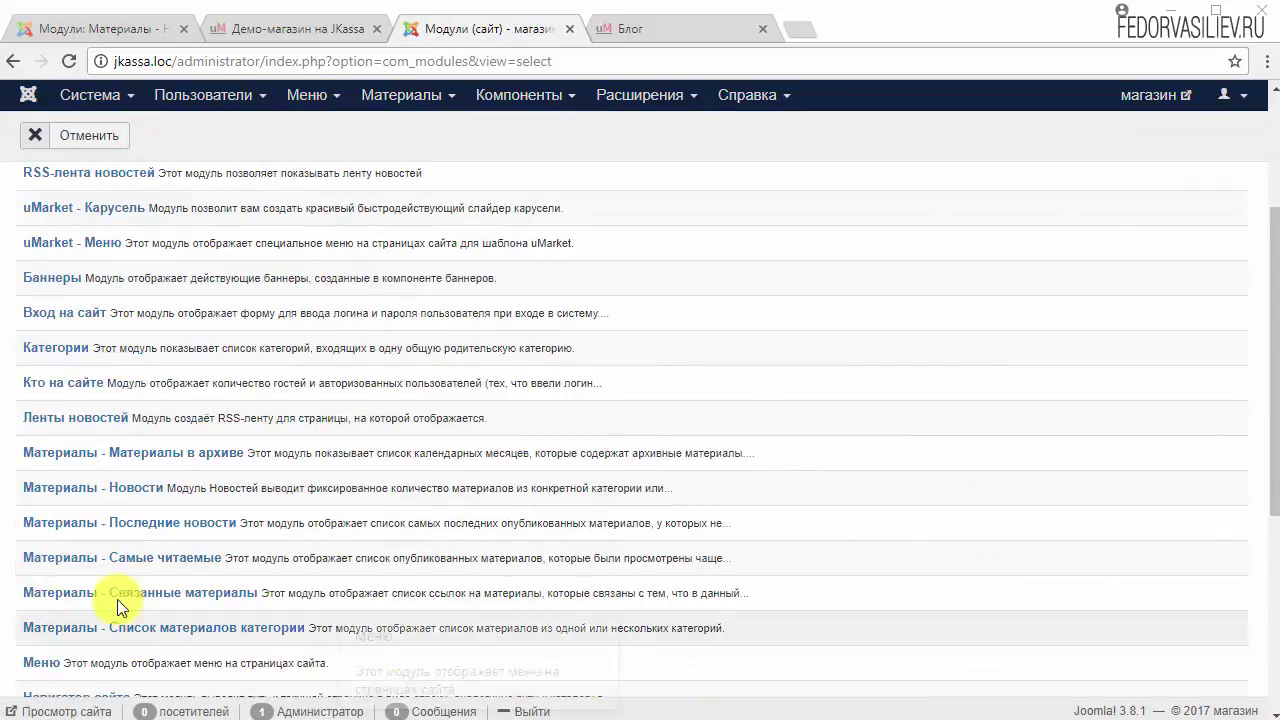
{"action": "left_click_drag", "start_coordinate": [14, 490], "coordinate": [194, 487]}
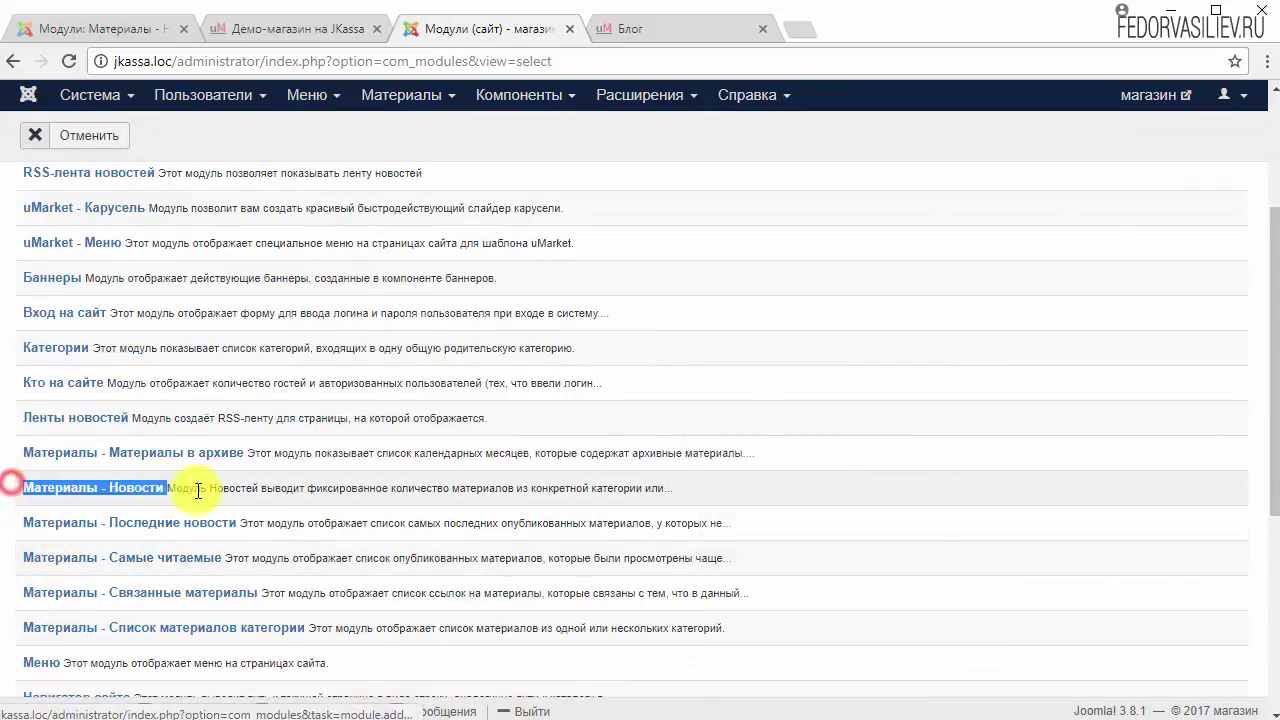
{"action": "left_click", "coordinate": [60, 491]}
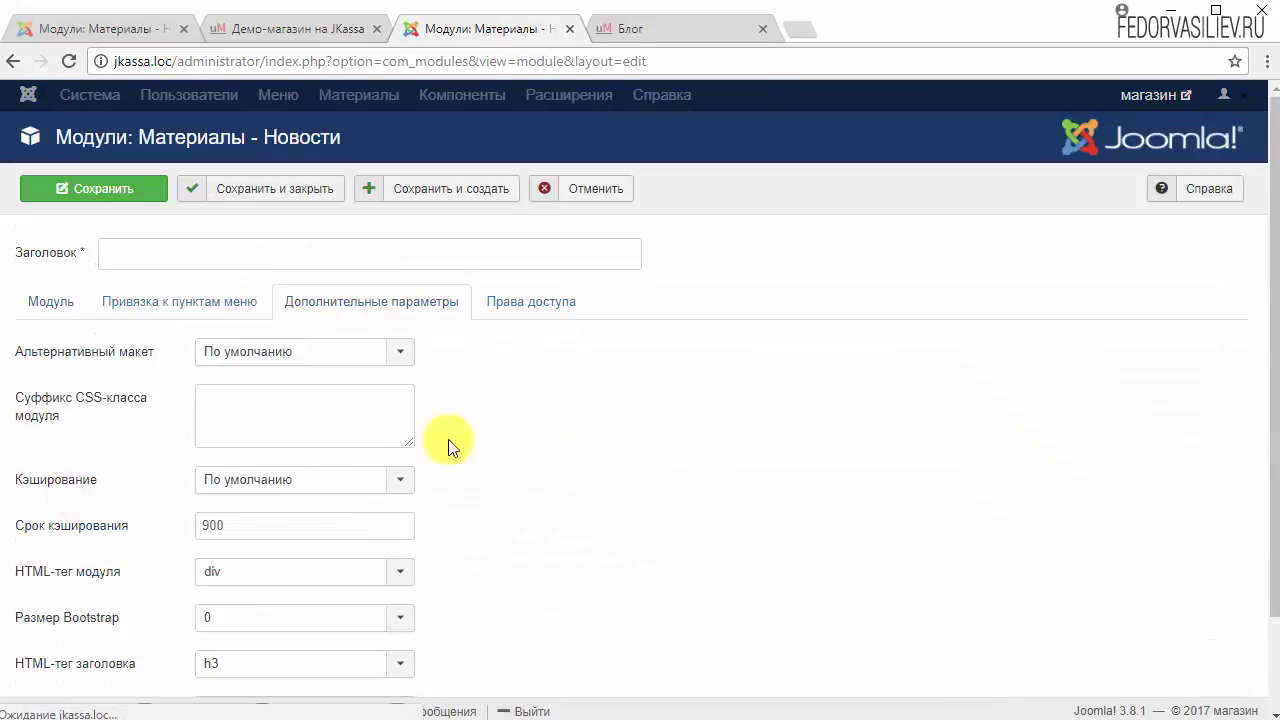
- Title the new module "Последнее из блога" and assign it to position Снизу 1 [position-4]
{"action": "right_click", "coordinate": [335, 261]}
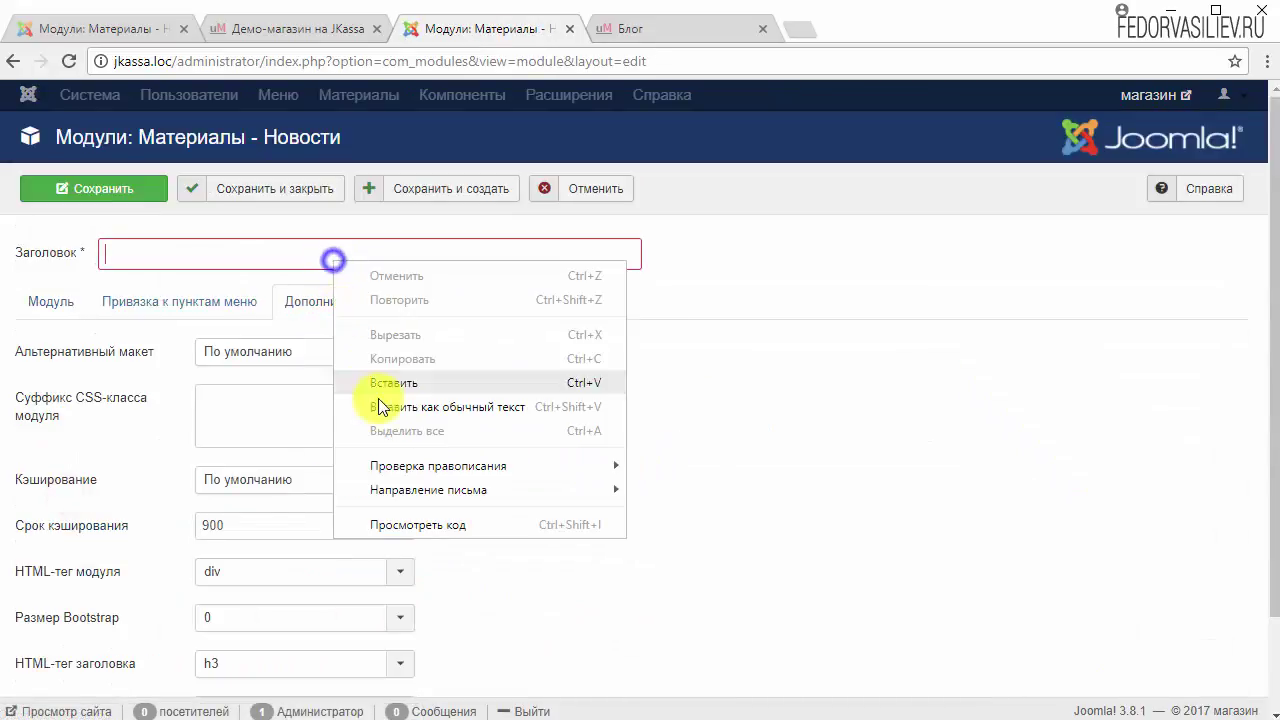
{"action": "left_click", "coordinate": [380, 378]}
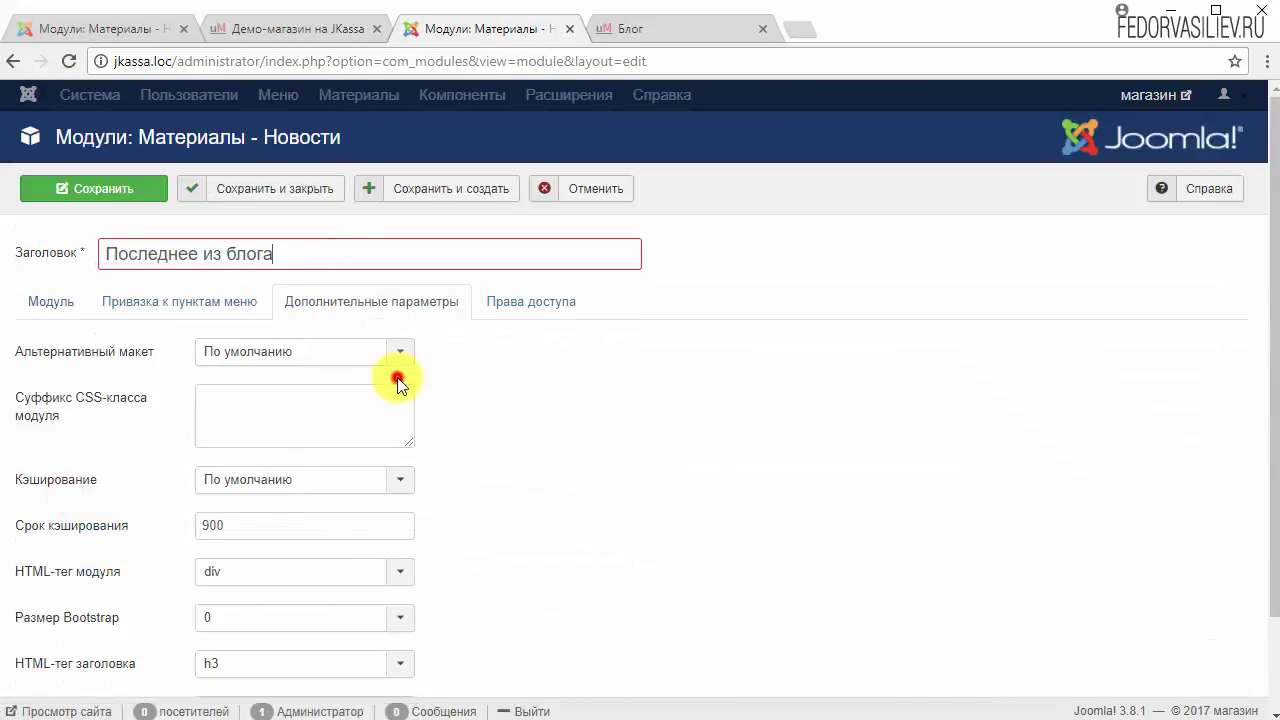
{"action": "left_click", "coordinate": [50, 301]}
{"action": "left_click", "coordinate": [1070, 441]}
{"action": "left_click_drag", "start_coordinate": [1181, 532], "coordinate": [1171, 600]}
{"action": "left_click", "coordinate": [1031, 605]}
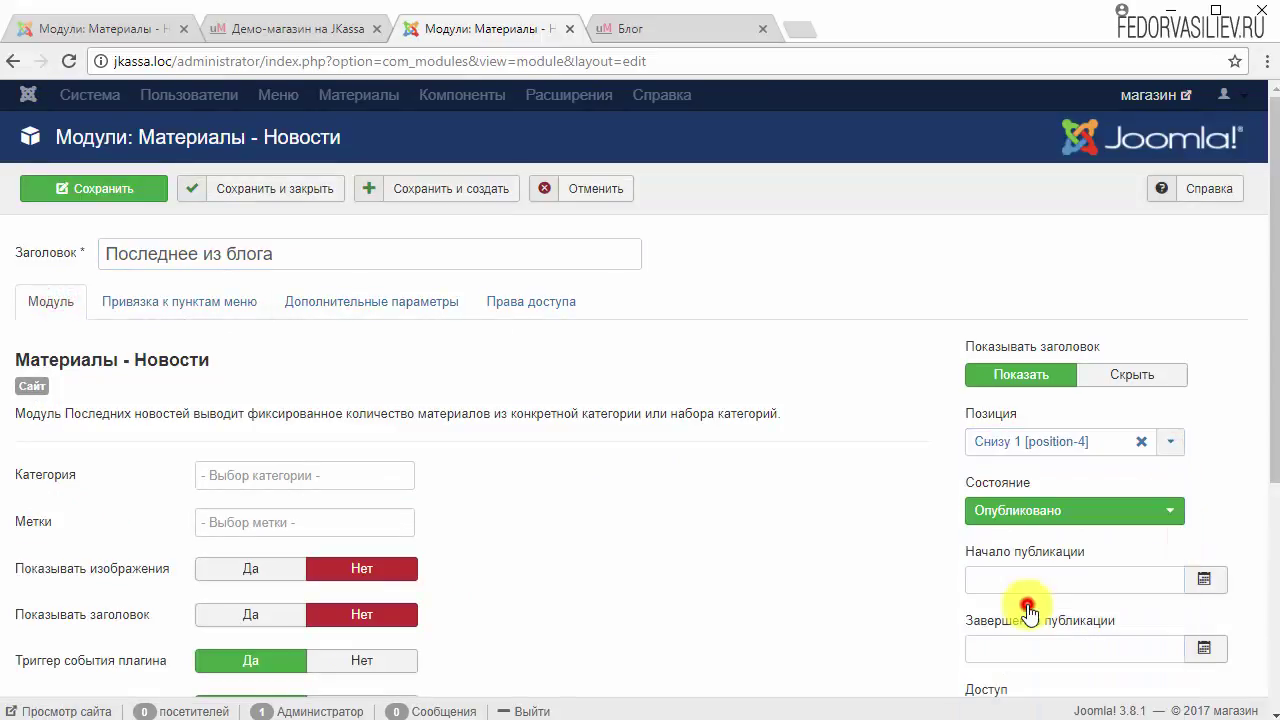
- Assign the module "Только на указанных страницах" with only the Главная menu item selected
{"action": "left_click", "coordinate": [158, 312]}
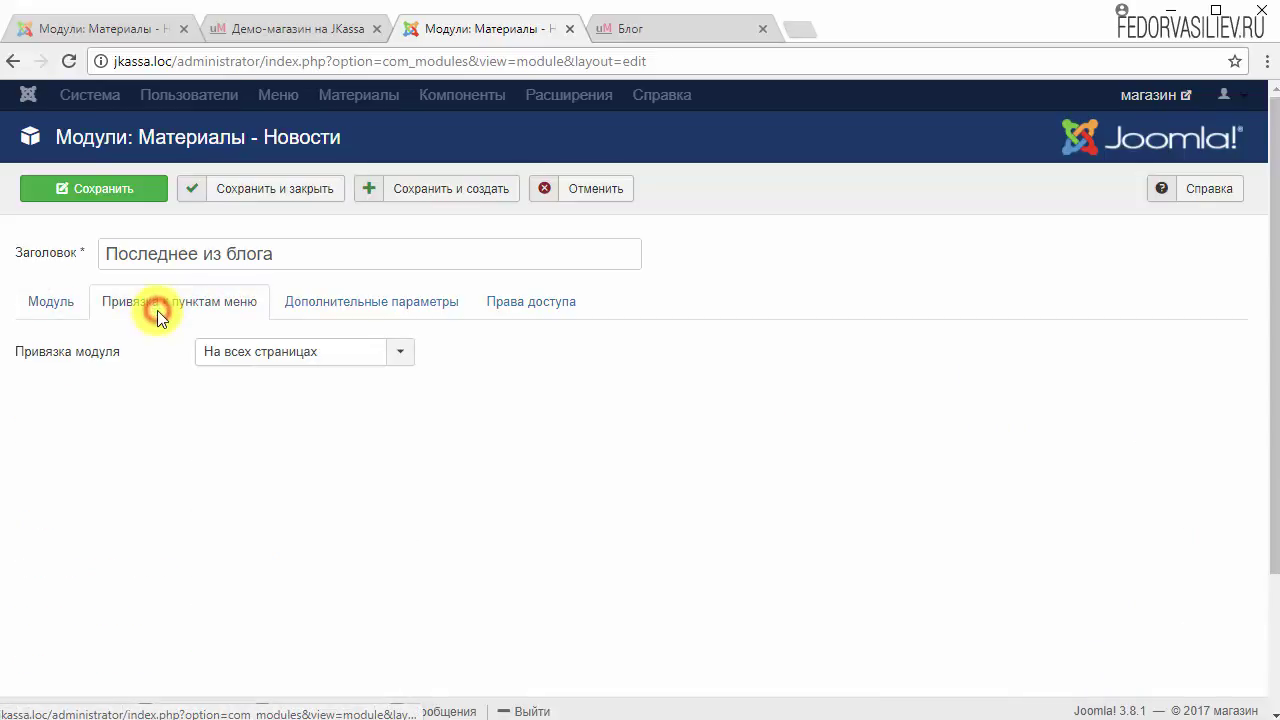
{"action": "left_click", "coordinate": [214, 354]}
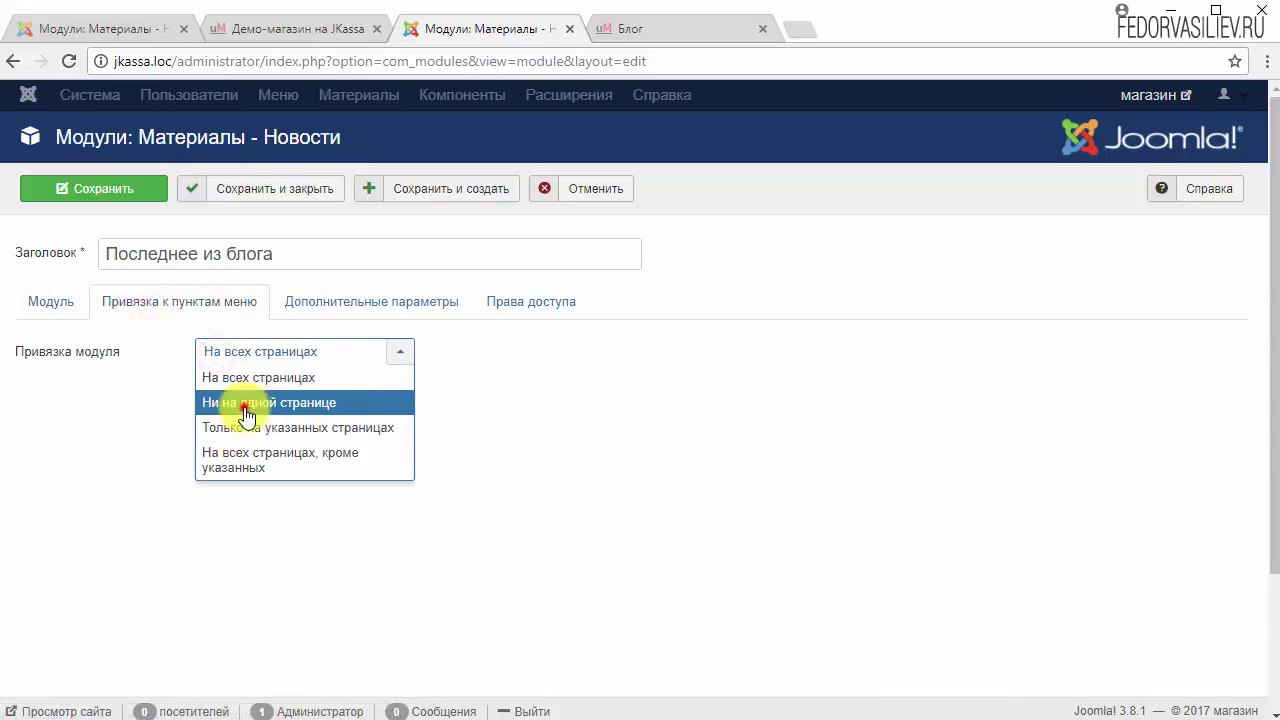
{"action": "left_click", "coordinate": [245, 404]}
{"action": "left_click", "coordinate": [271, 352]}
{"action": "left_click", "coordinate": [271, 430]}
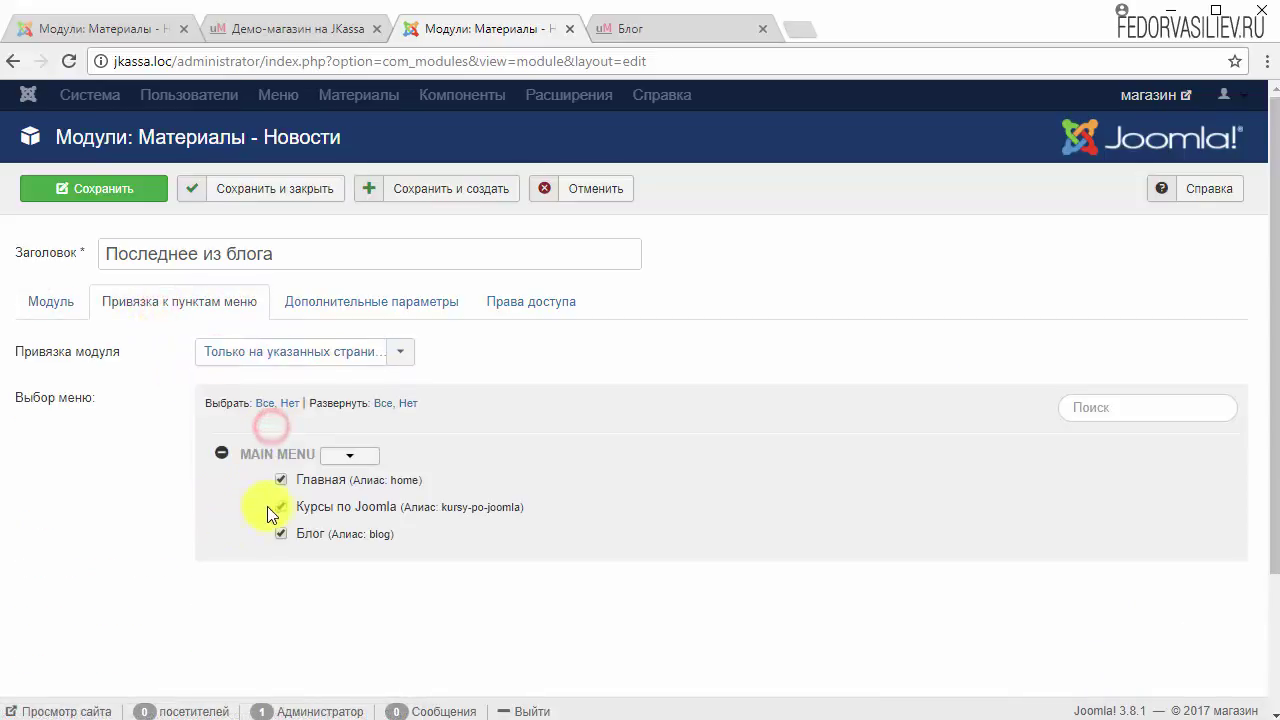
{"action": "left_click", "coordinate": [281, 533]}
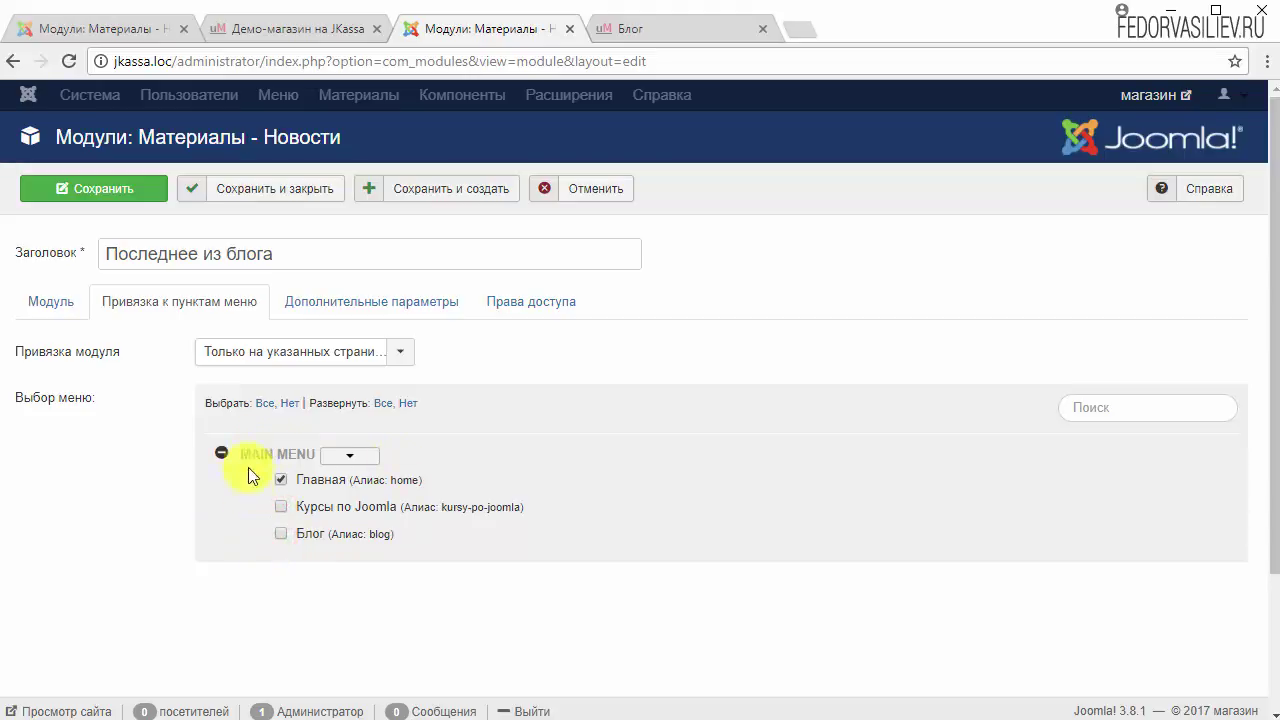
- Choose the Uncategorised category as the module's source and turn on displaying article images and titles
{"action": "left_click", "coordinate": [50, 301]}
{"action": "scroll", "coordinate": [40, 330], "scroll_direction": "down", "scroll_amount": 2}
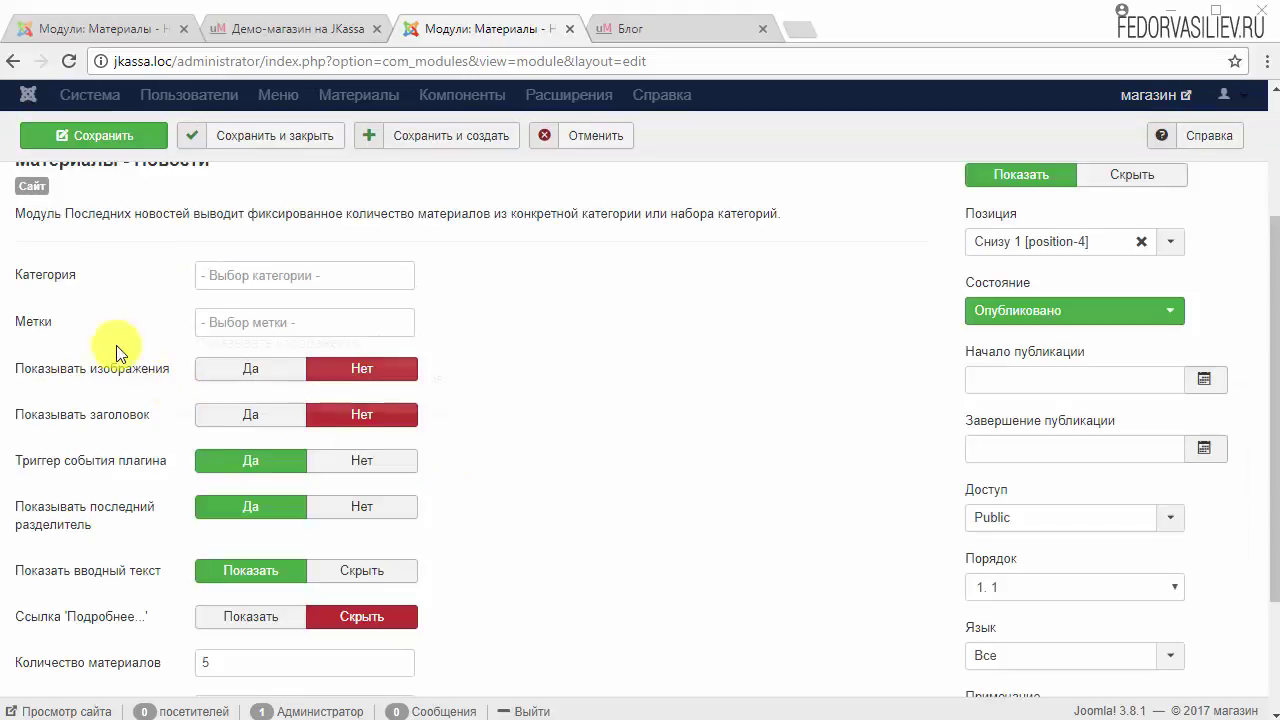
{"action": "left_click", "coordinate": [240, 272]}
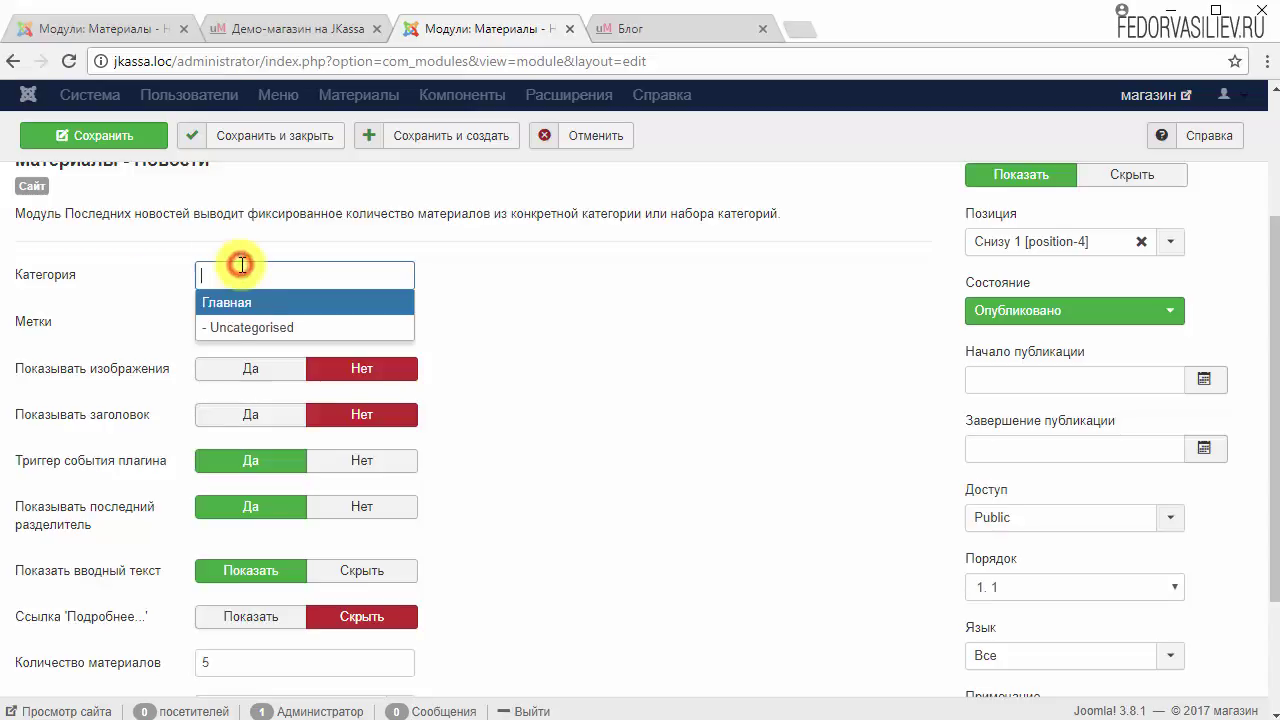
{"action": "left_click", "coordinate": [242, 335]}
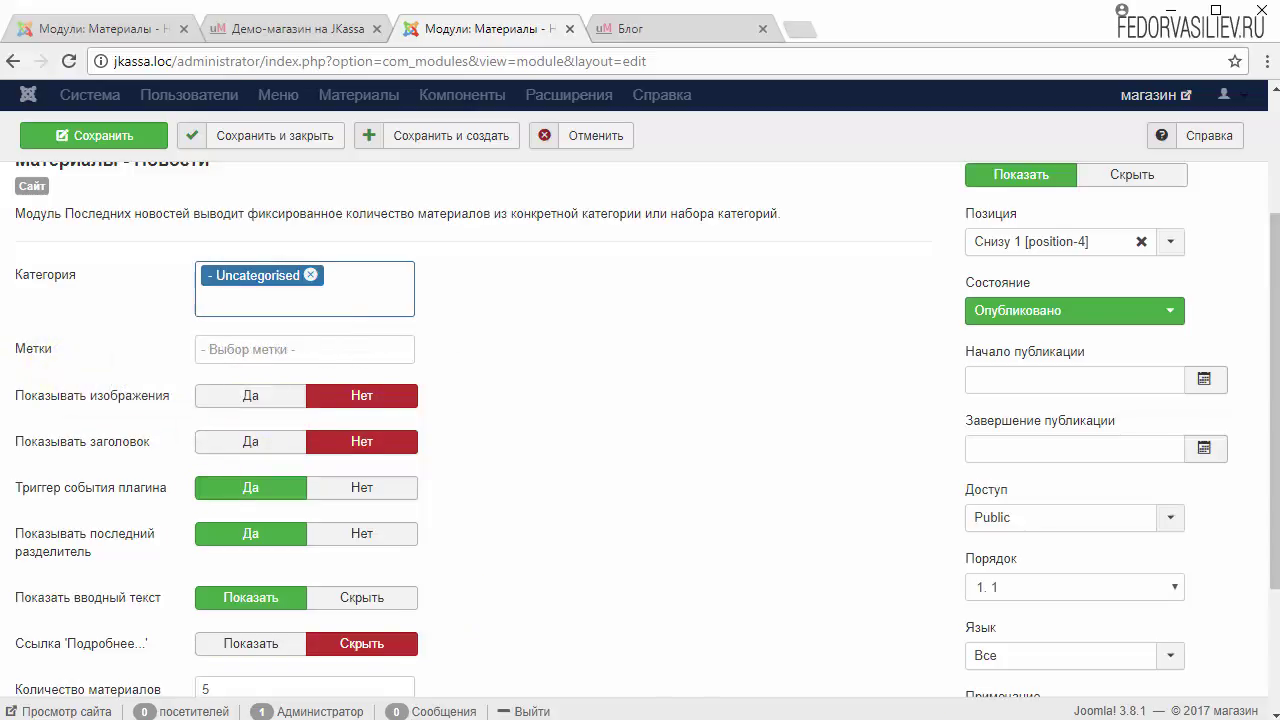
{"action": "left_click", "coordinate": [251, 398]}
{"action": "left_click", "coordinate": [242, 447]}
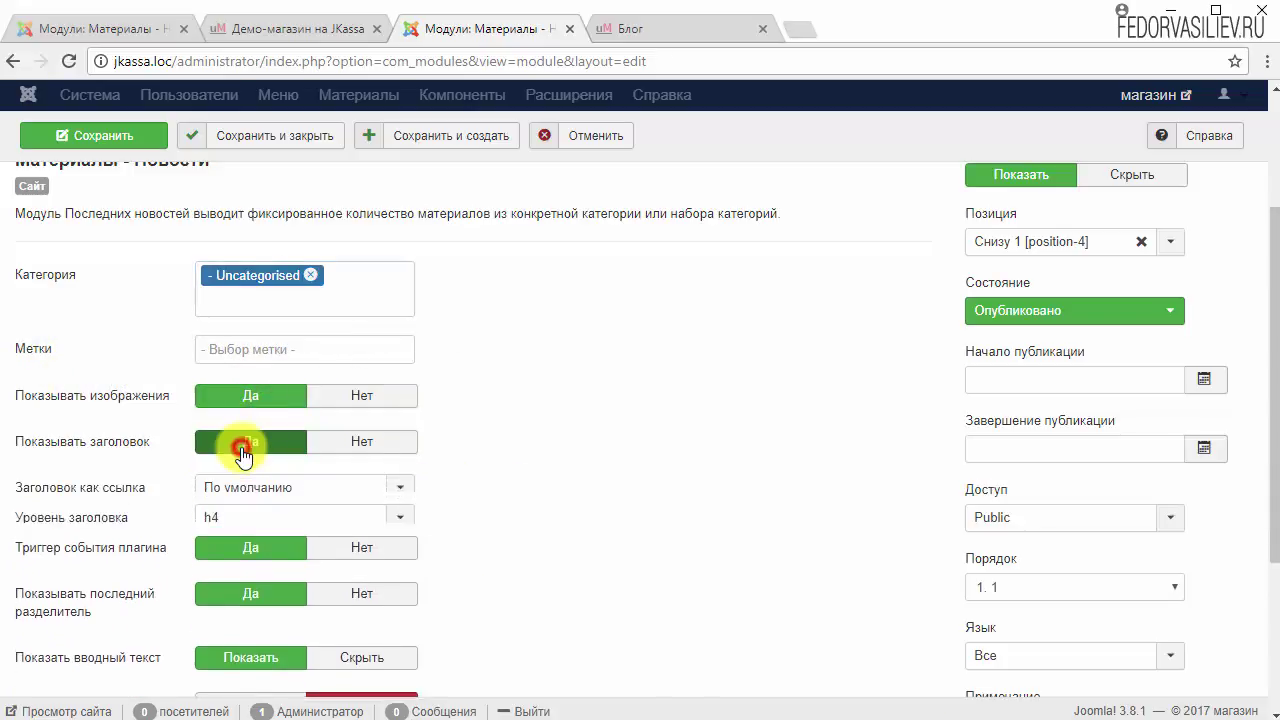
- Turn off the module's plugin event trigger and last separator, and hide the intro text
{"action": "scroll", "coordinate": [337, 466], "scroll_direction": "down", "scroll_amount": 3}
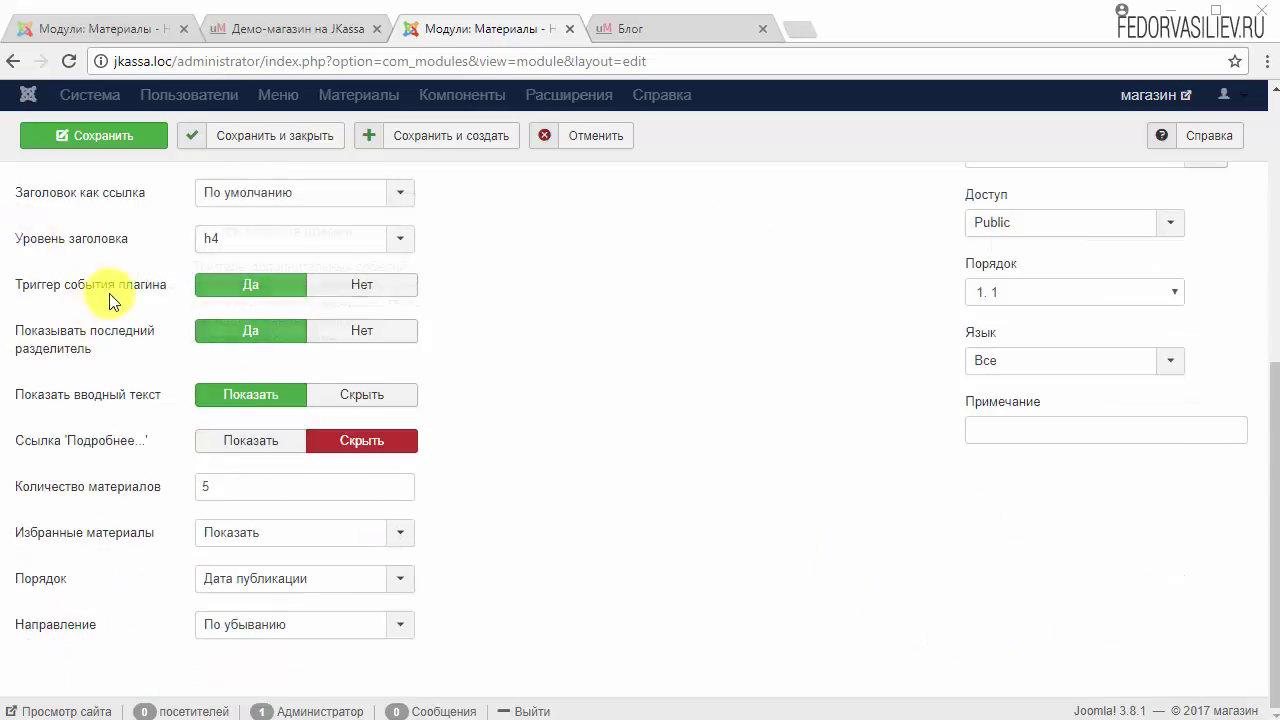
{"action": "left_click", "coordinate": [332, 292]}
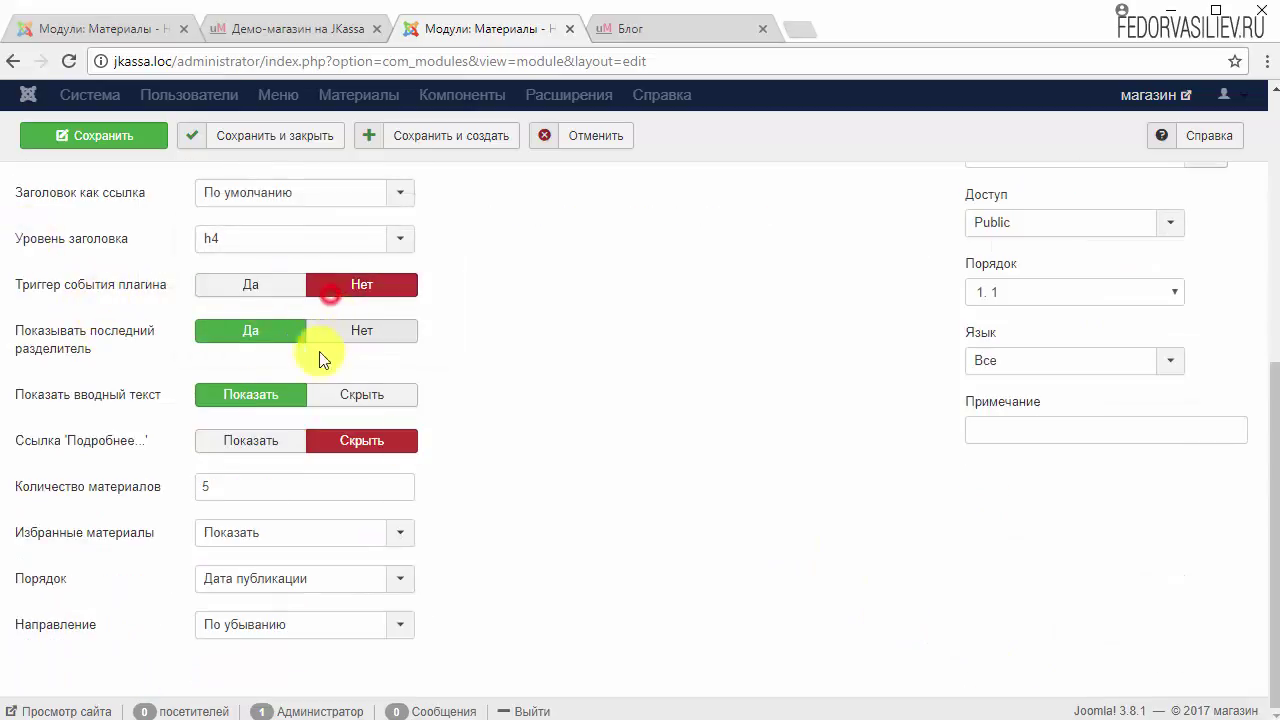
{"action": "left_click", "coordinate": [387, 331]}
{"action": "left_click", "coordinate": [389, 406]}
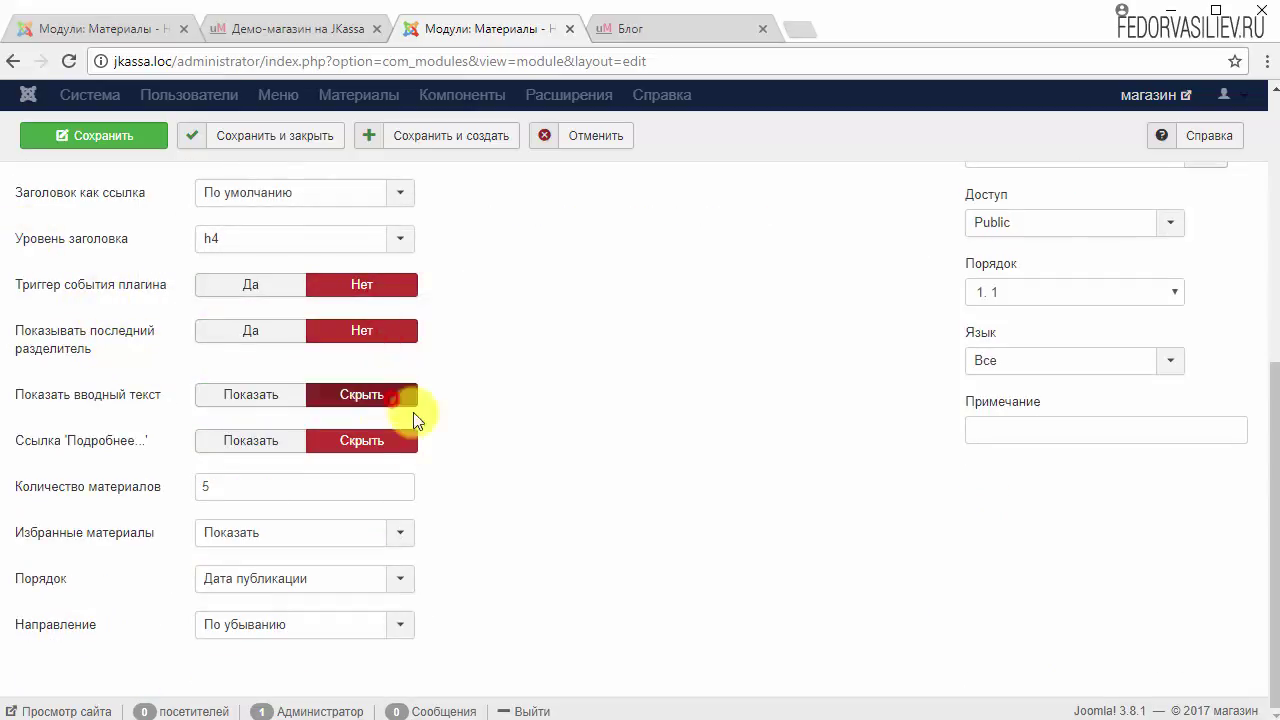
- Limit the module to 4 articles, ordered by "Дата создания" with the direction "По возрастанию"
{"action": "left_click", "coordinate": [224, 499]}
{"action": "key", "text": "BackSpace"}
{"action": "type", "text": "4"}
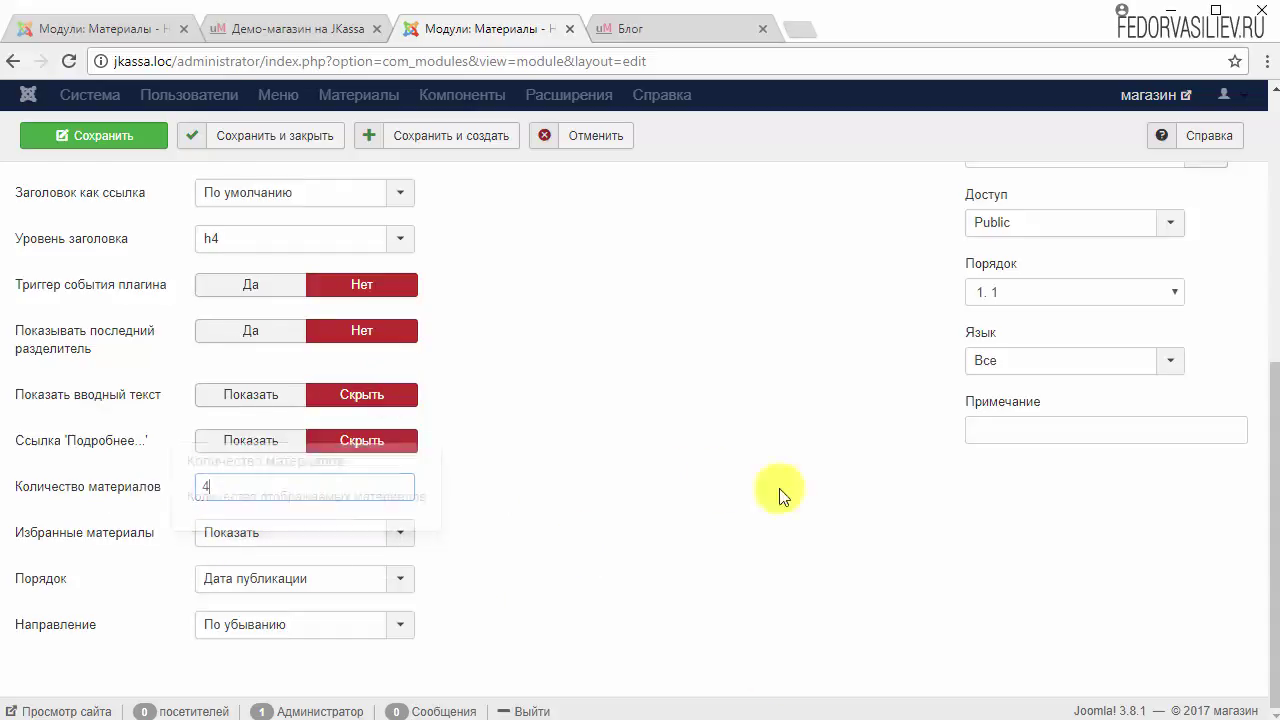
{"action": "mouse_move", "coordinate": [42, 579]}
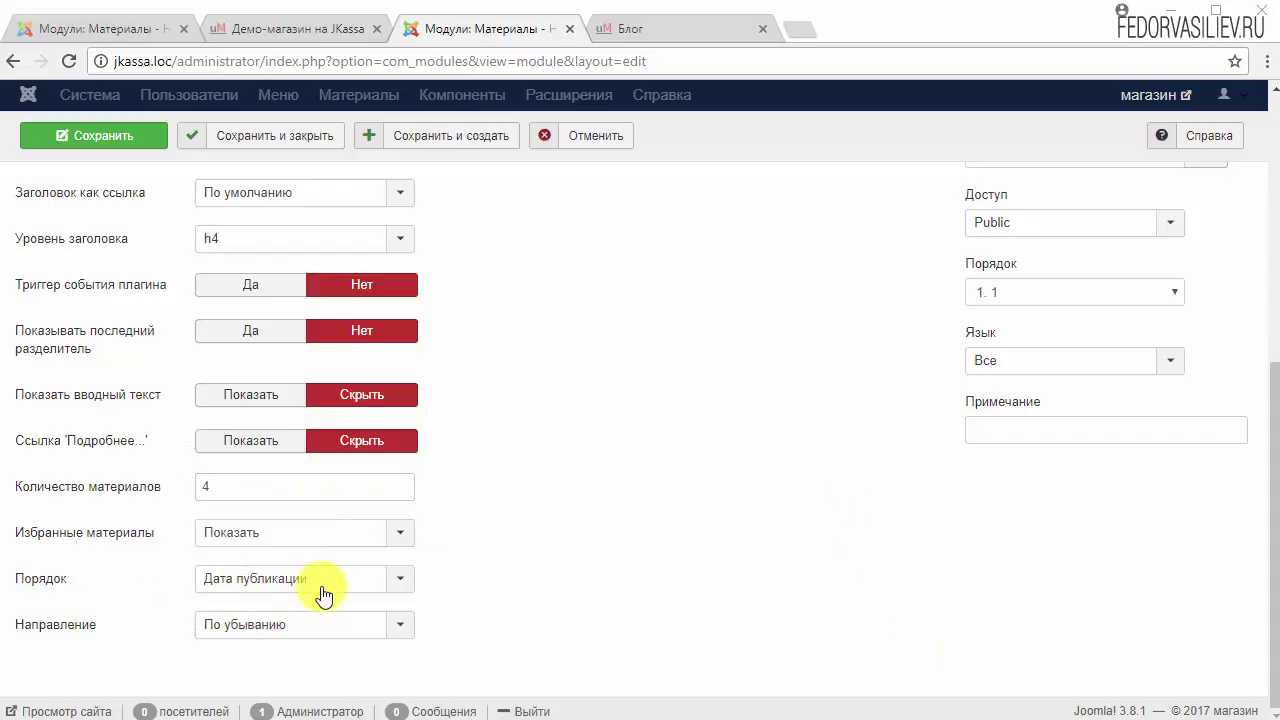
{"action": "left_click", "coordinate": [337, 583]}
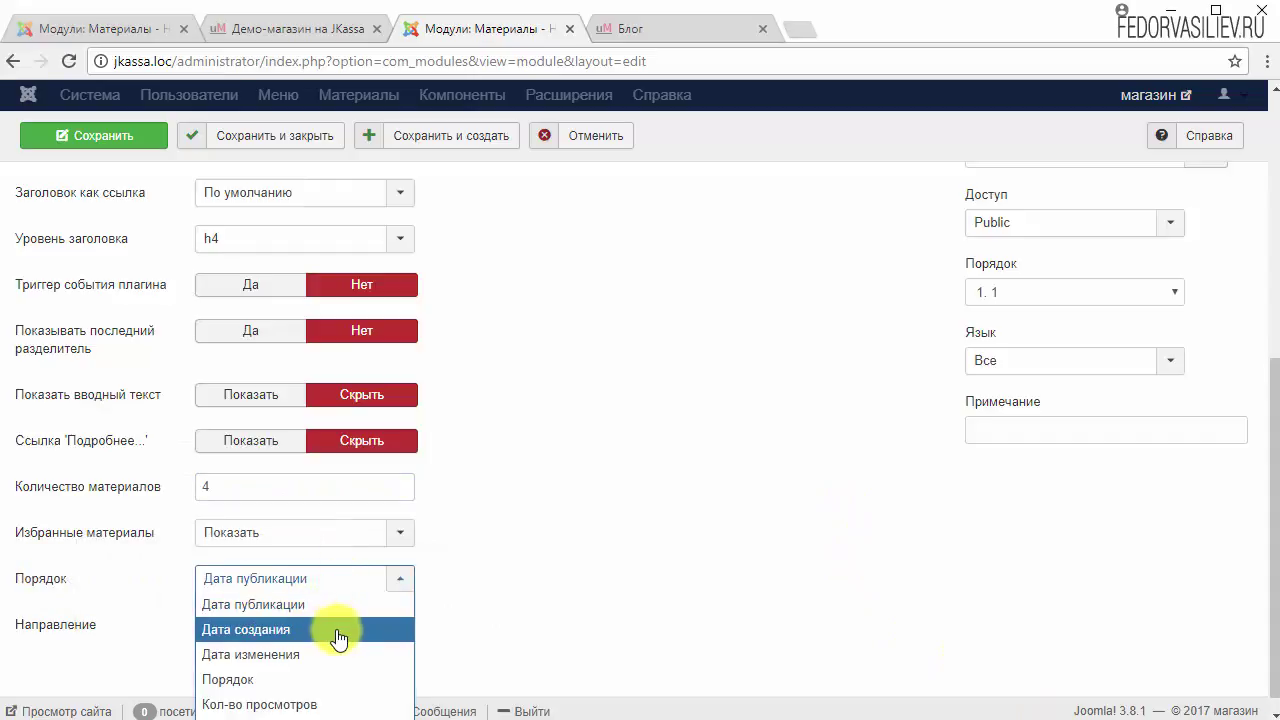
{"action": "left_click", "coordinate": [338, 630]}
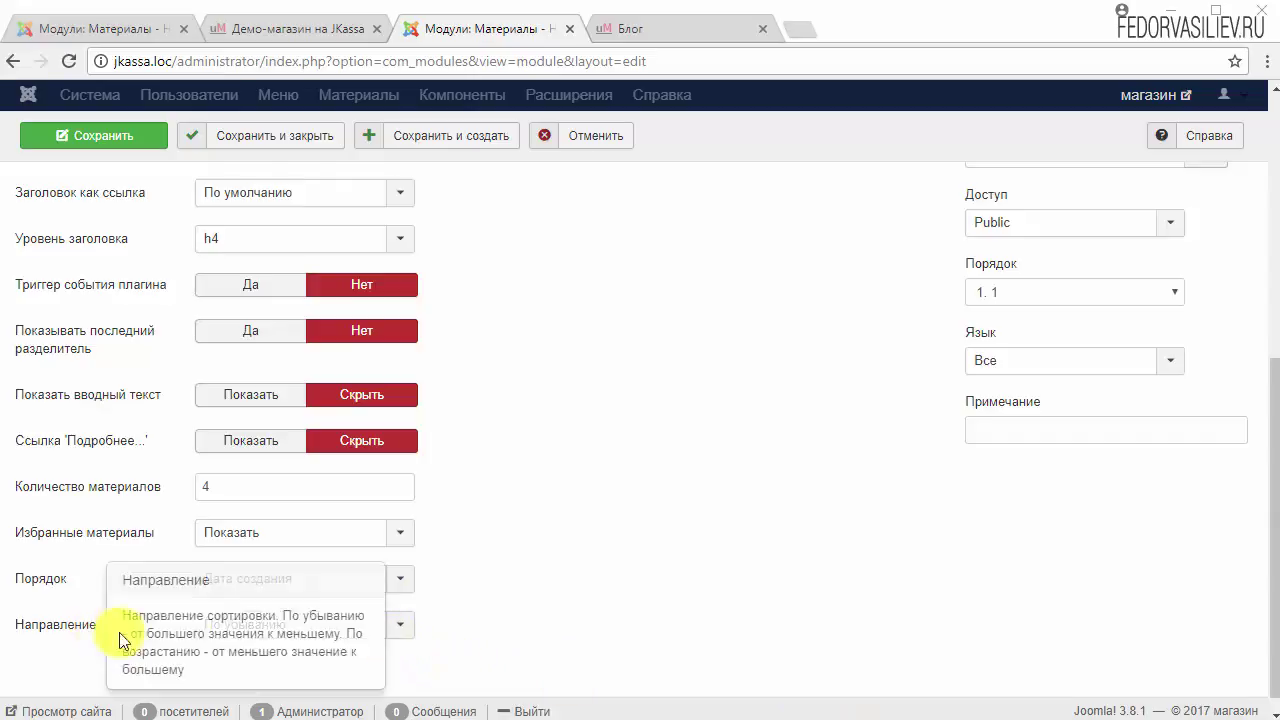
{"action": "left_click", "coordinate": [369, 630]}
{"action": "left_click", "coordinate": [328, 650]}
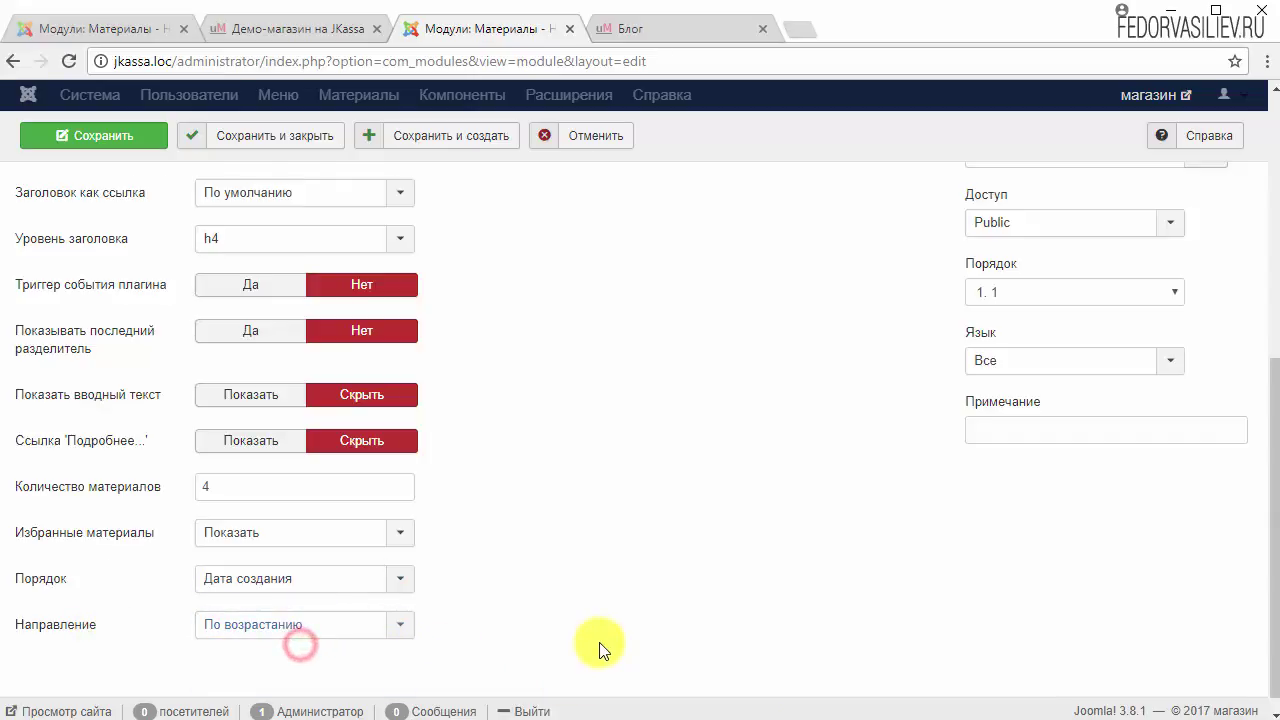
- Set the "Последнее из блога" module's CSS class suffix to "recent-blog-posts"
{"action": "scroll", "coordinate": [700, 600], "scroll_direction": "up", "scroll_amount": 5}
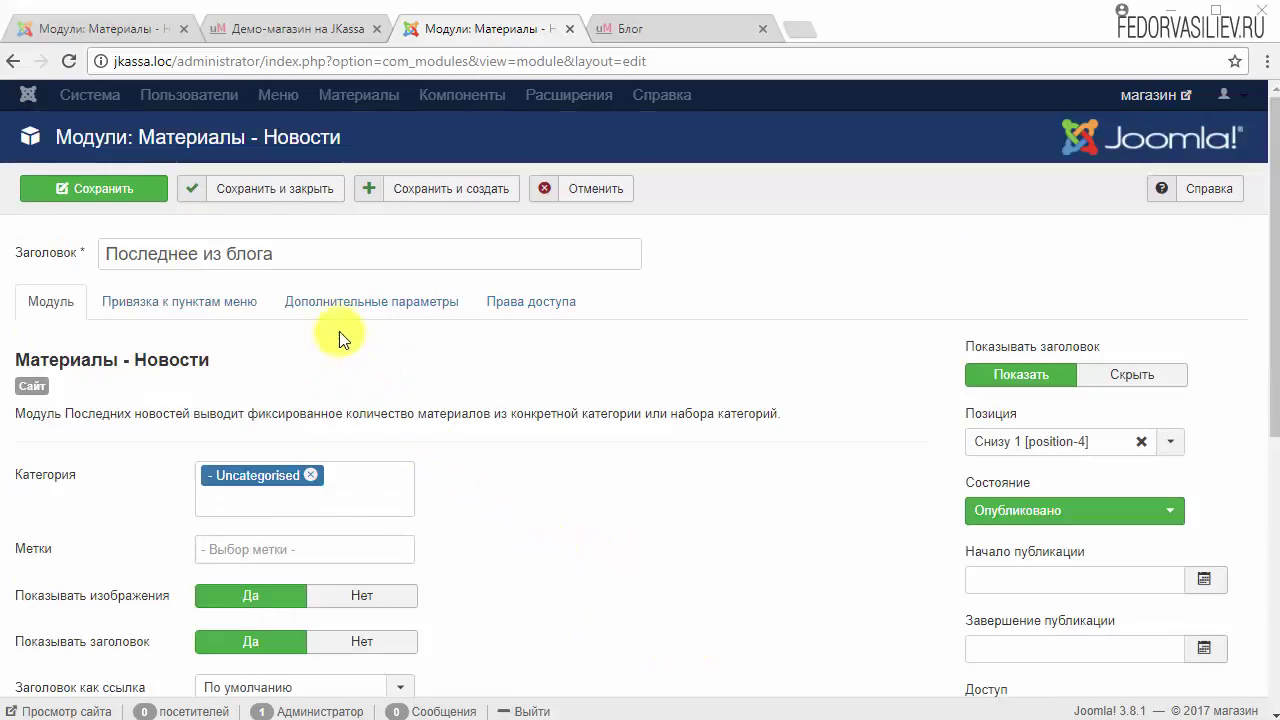
{"action": "left_click", "coordinate": [371, 301]}
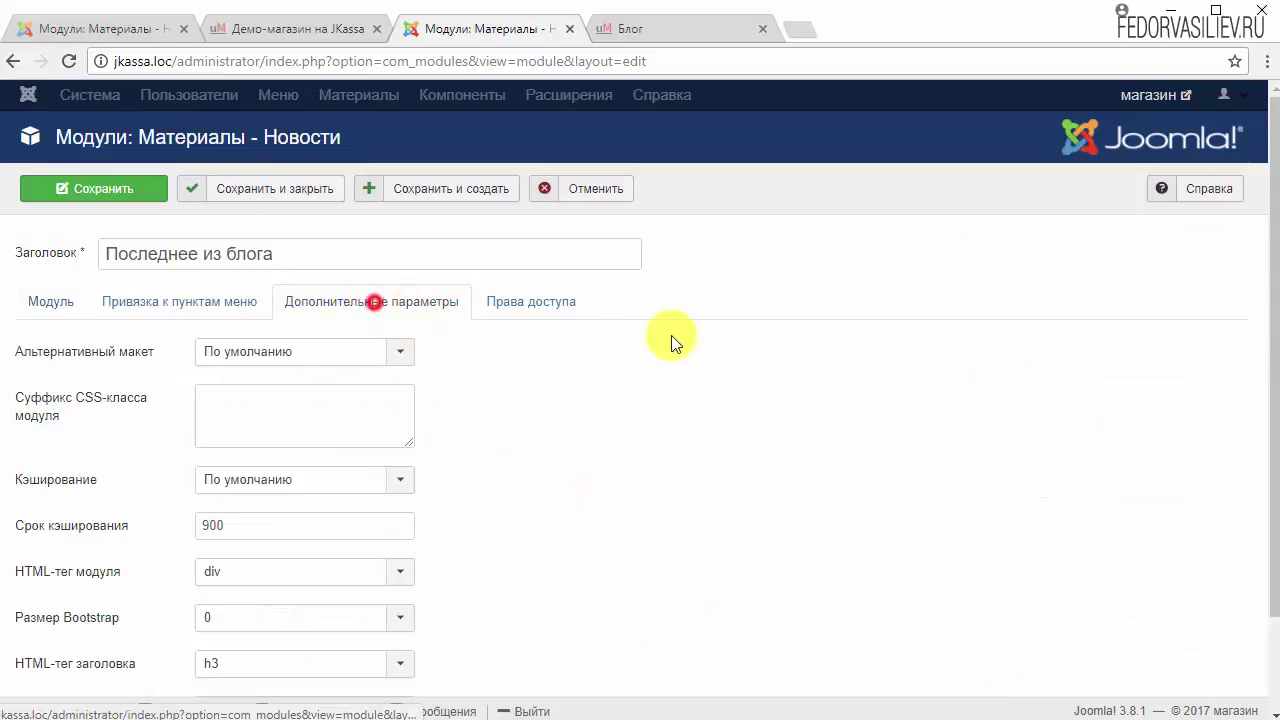
{"action": "right_click", "coordinate": [243, 400]}
{"action": "left_click", "coordinate": [290, 520]}
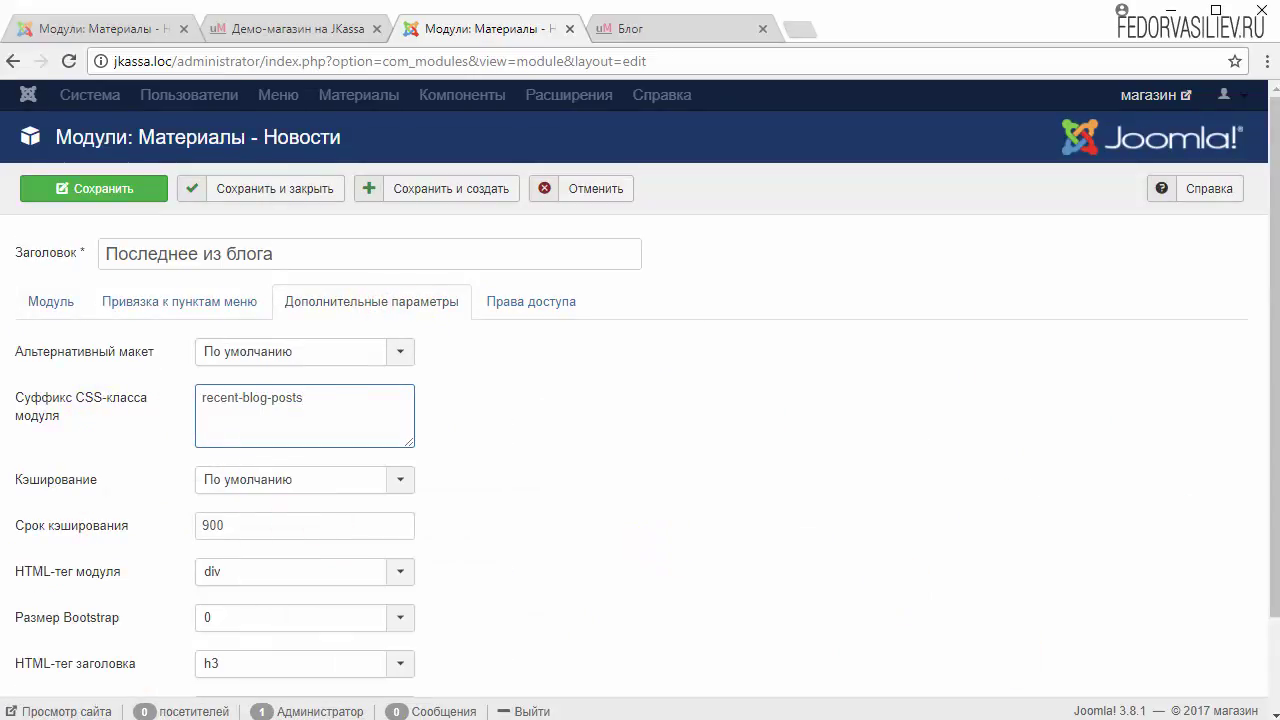
{"action": "left_click", "coordinate": [760, 550]}
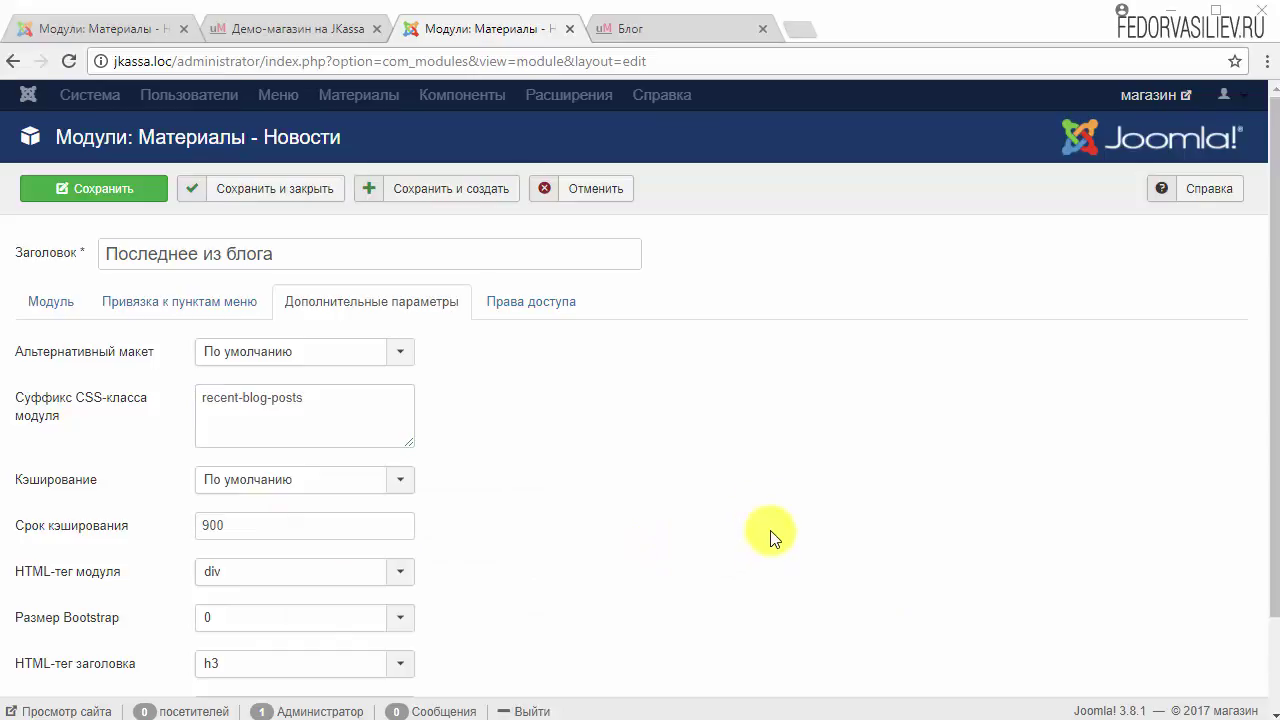
- Set the "Последнее из блога" module's heading CSS class to "section-title" and save the module
{"action": "scroll", "coordinate": [665, 435], "scroll_direction": "down", "scroll_amount": 1}
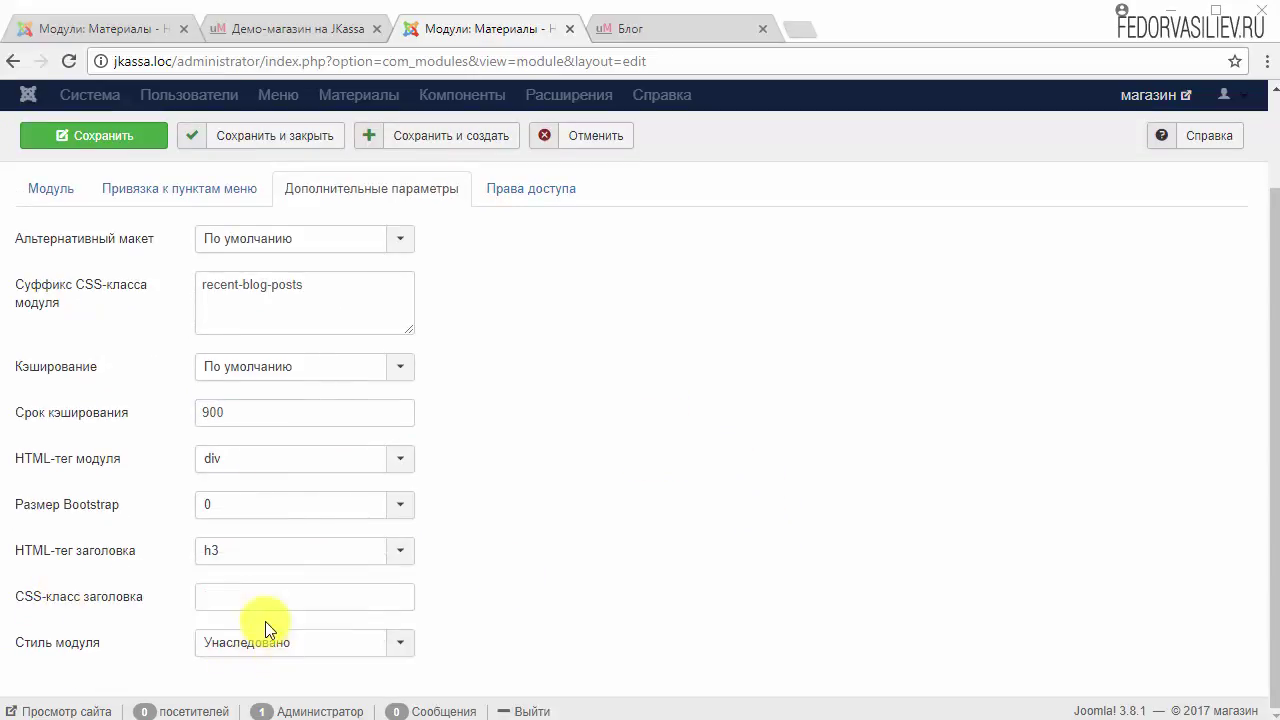
{"action": "left_click", "coordinate": [249, 597]}
{"action": "right_click", "coordinate": [252, 596]}
{"action": "left_click", "coordinate": [310, 716]}
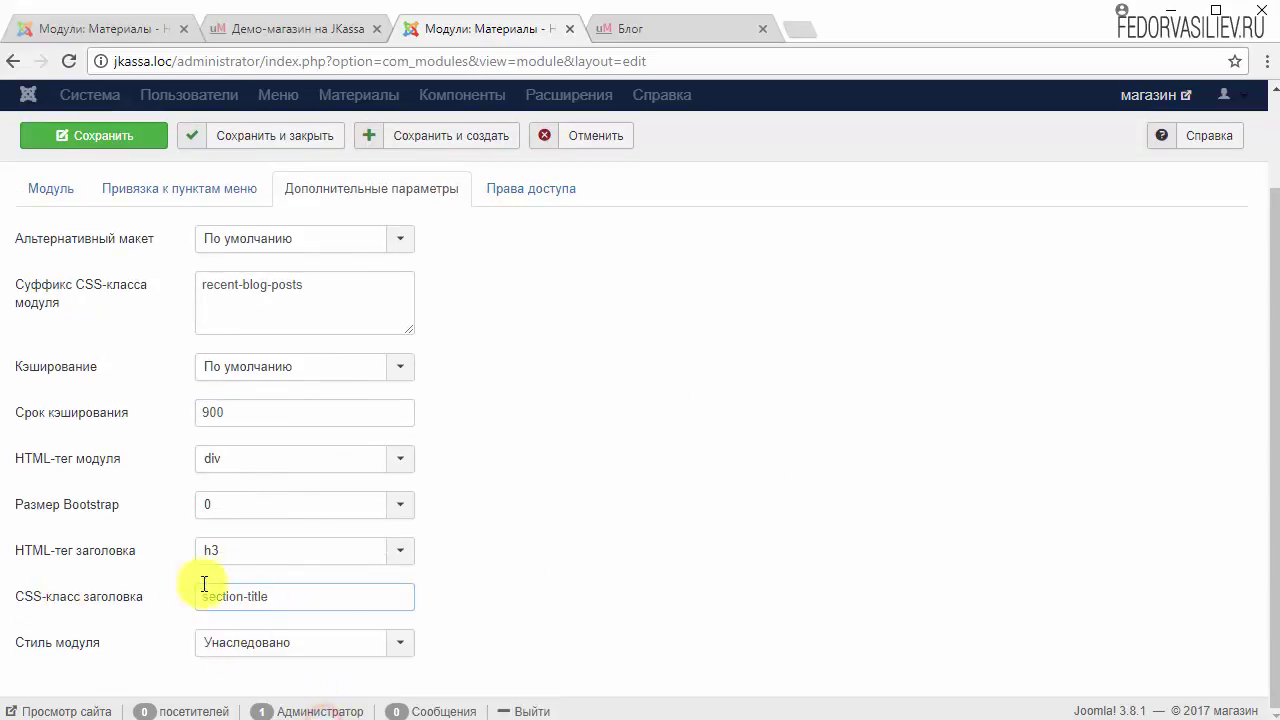
{"action": "scroll", "coordinate": [632, 485], "scroll_direction": "up", "scroll_amount": 1}
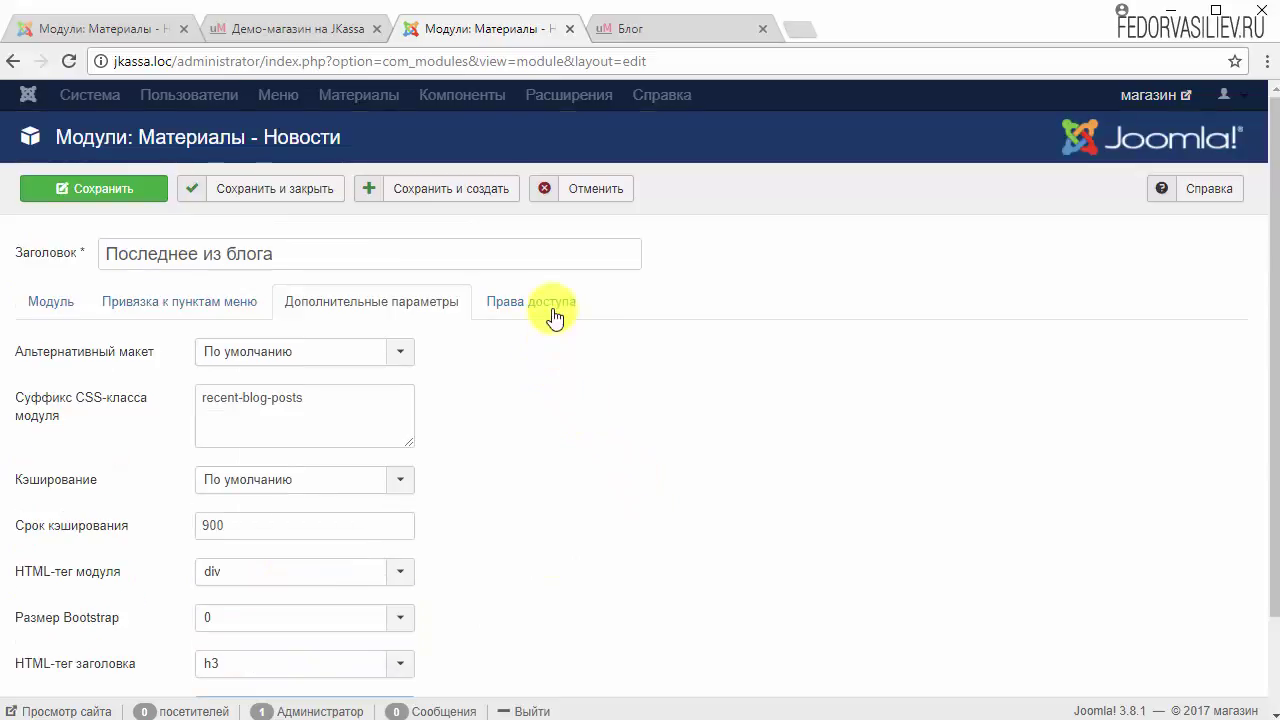
{"action": "left_click", "coordinate": [150, 188]}
- Open the store site's home page and check the "Последнее из блога" block near the page's end
{"action": "left_click", "coordinate": [666, 29]}
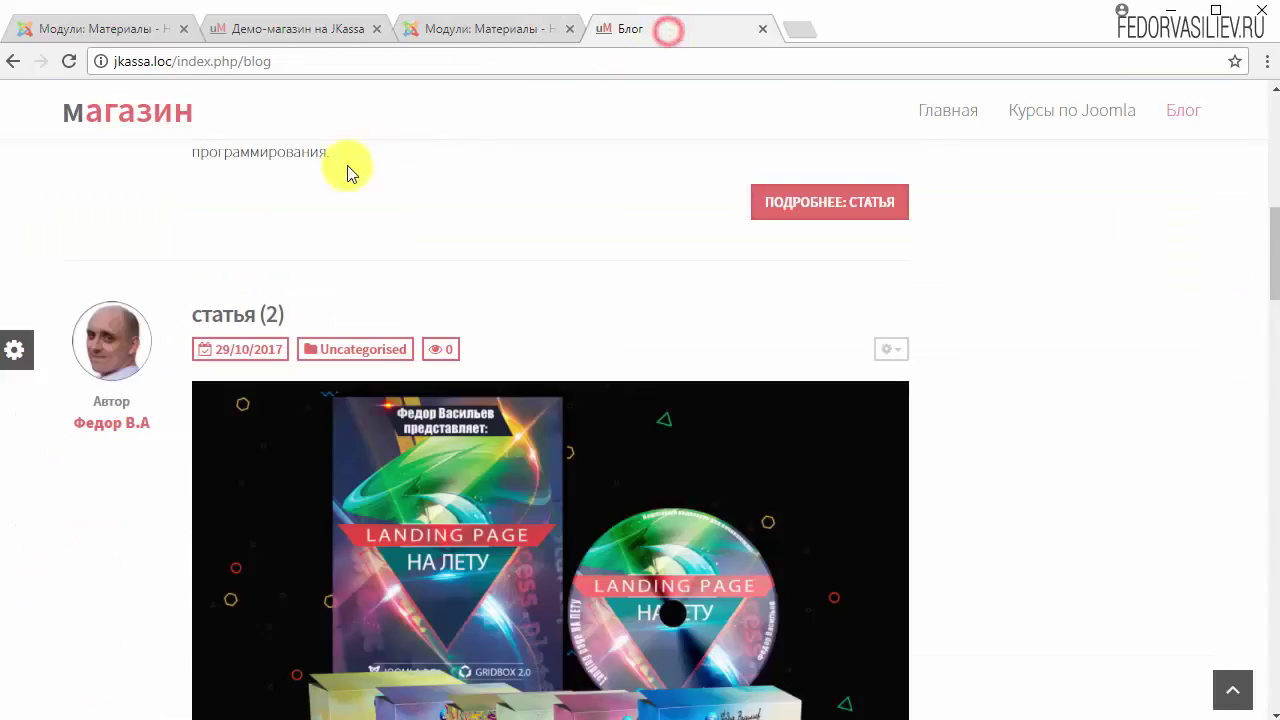
{"action": "scroll", "coordinate": [200, 160], "scroll_direction": "down", "scroll_amount": 5}
{"action": "scroll", "coordinate": [128, 135], "scroll_direction": "up", "scroll_amount": 1}
{"action": "left_click", "coordinate": [133, 125]}
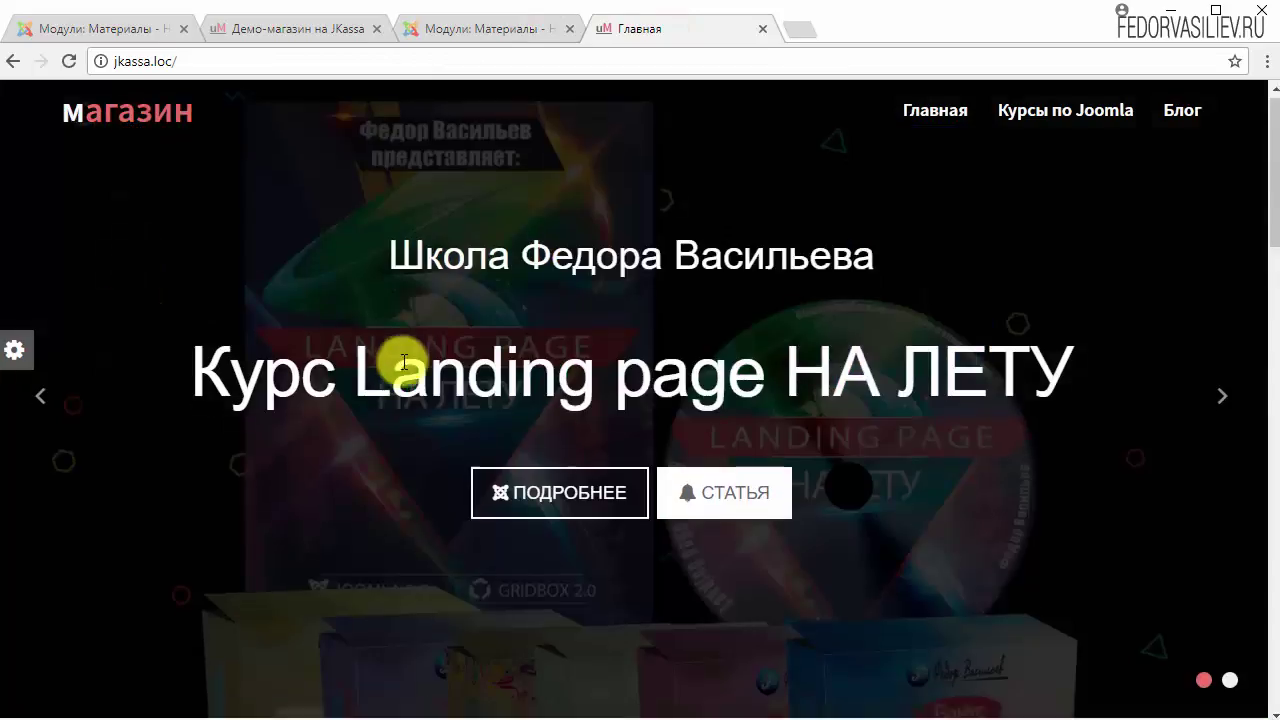
{"action": "scroll", "coordinate": [400, 352], "scroll_direction": "down", "scroll_amount": 15}
{"action": "scroll", "coordinate": [352, 510], "scroll_direction": "up", "scroll_amount": 1}
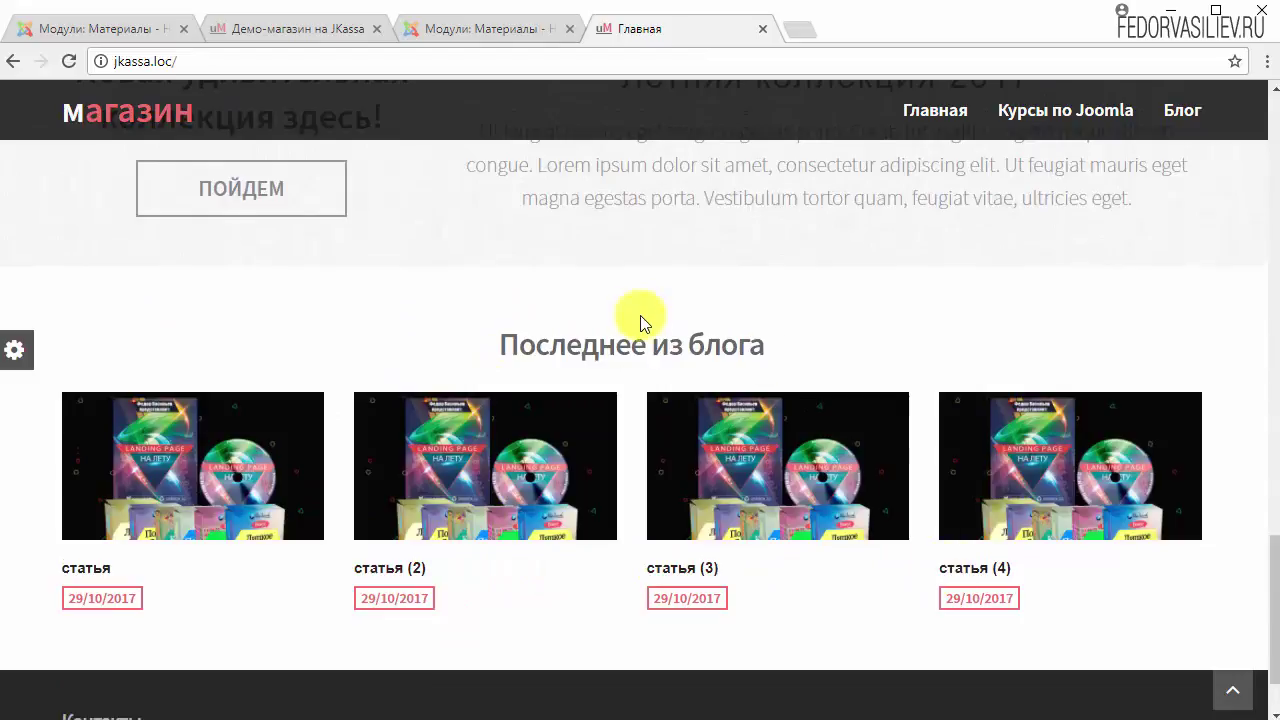
{"action": "scroll", "coordinate": [640, 314], "scroll_direction": "down", "scroll_amount": 1}
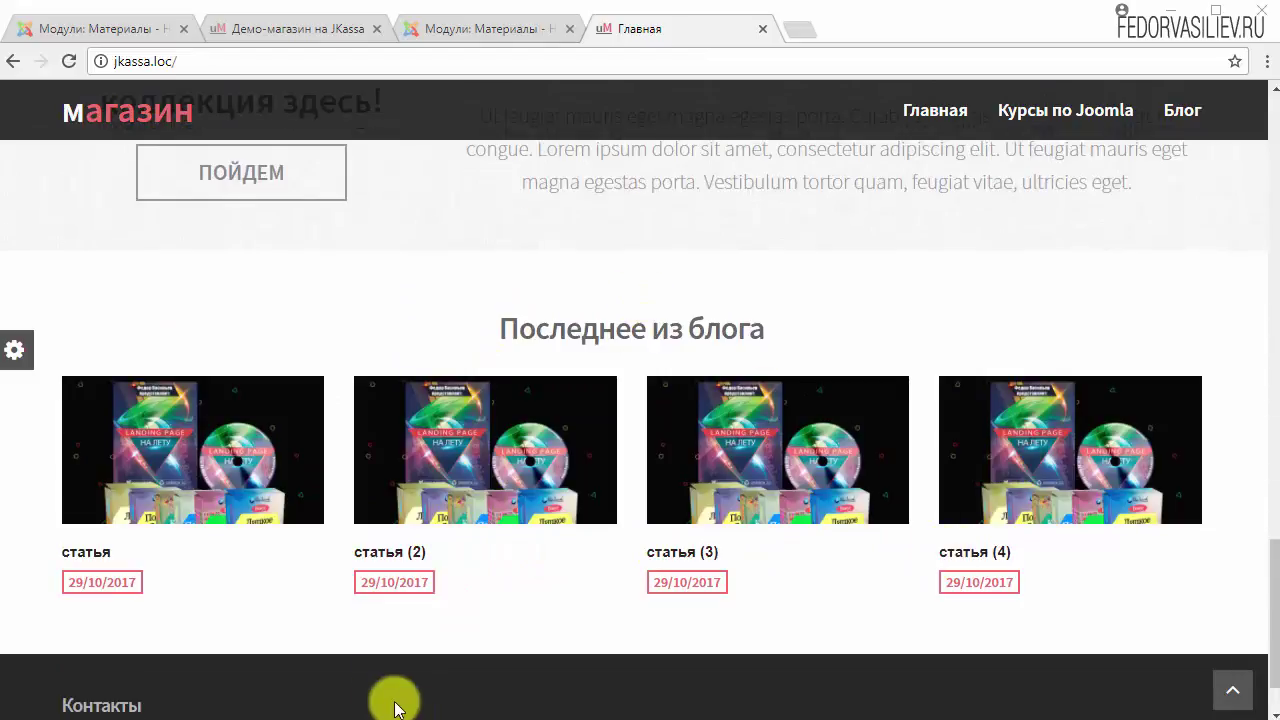
- Open the first article, "статья", from the latest blog posts and look over its page
{"action": "left_click", "coordinate": [95, 556]}
{"action": "scroll", "coordinate": [622, 500], "scroll_direction": "down", "scroll_amount": 3}
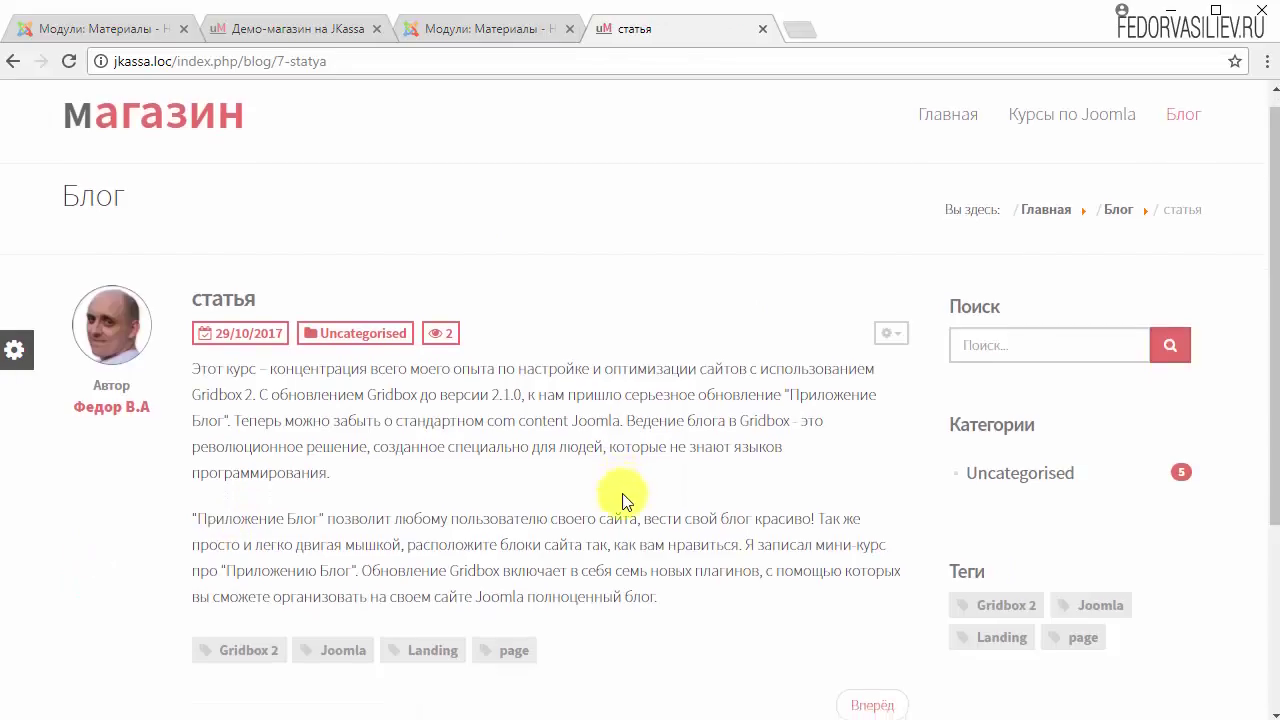
{"action": "scroll", "coordinate": [622, 500], "scroll_direction": "up", "scroll_amount": 3}
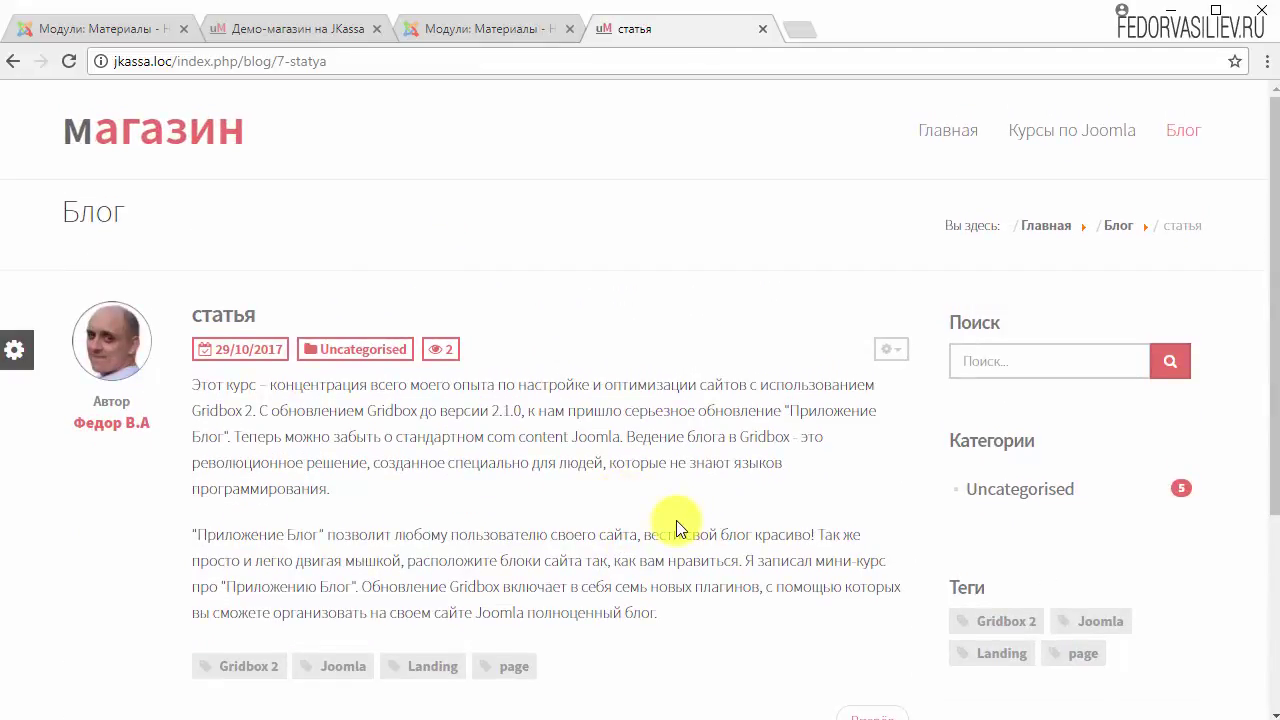